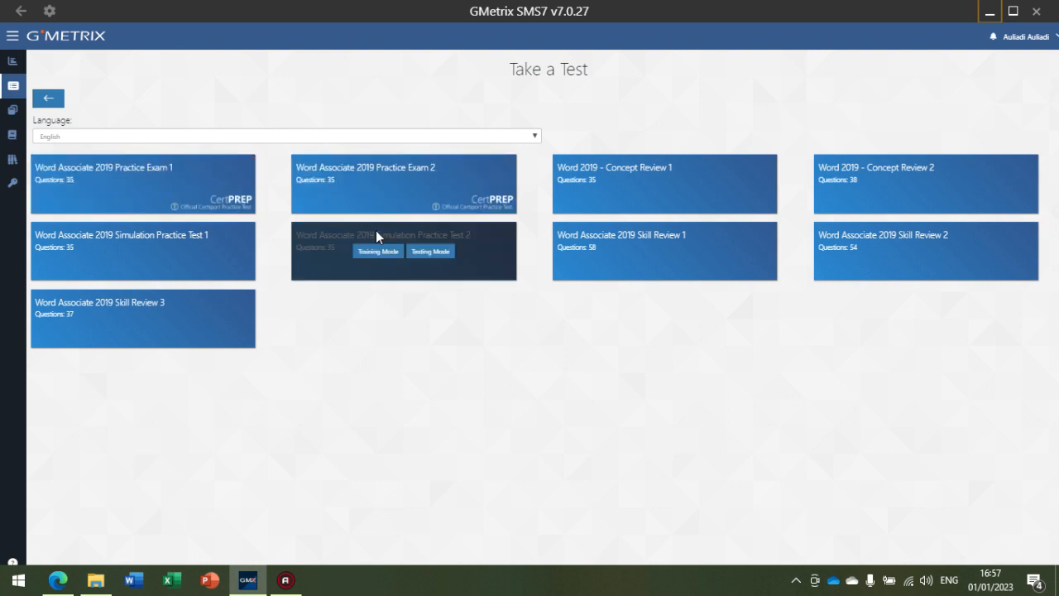
Start Word Associate 2019 Practice Exam 2 in Training Mode.
mouse_move(152, 163)
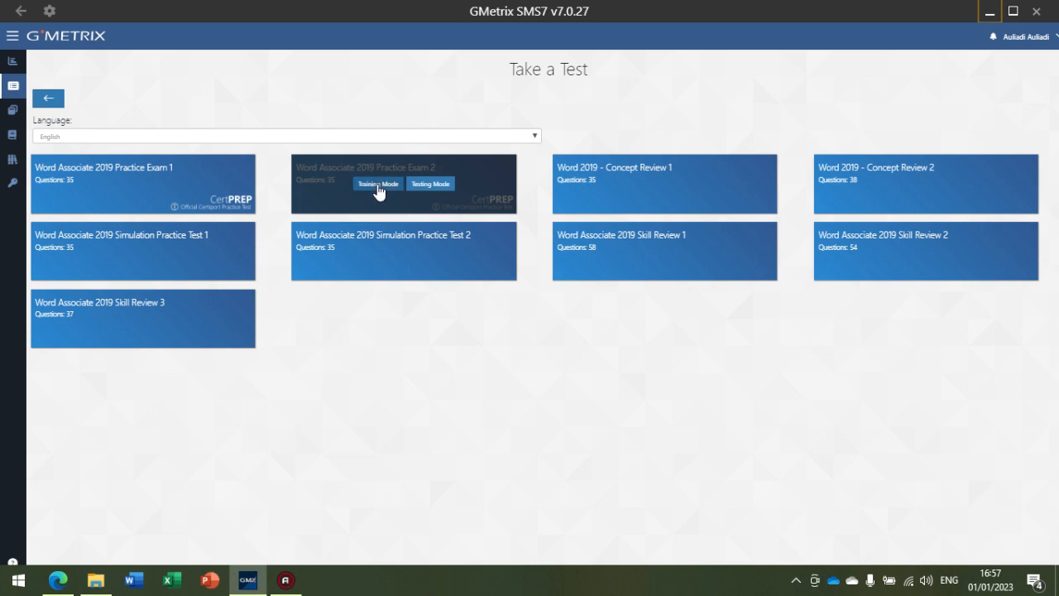
left_click(378, 185)
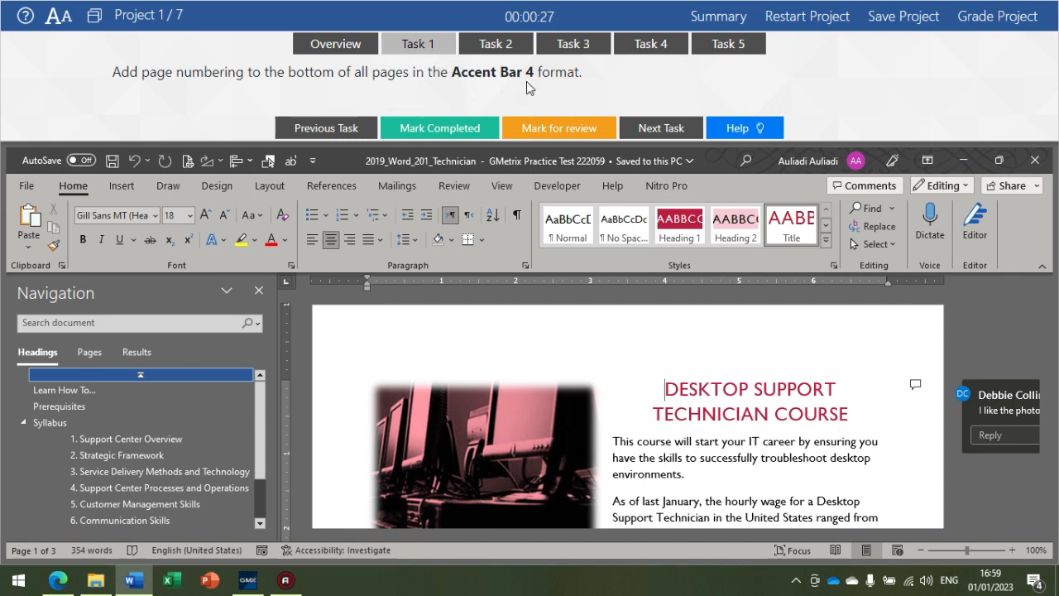
Add Accent Bar 4 page numbering to the bottom of all pages and leave footer editing.
left_click(125, 186)
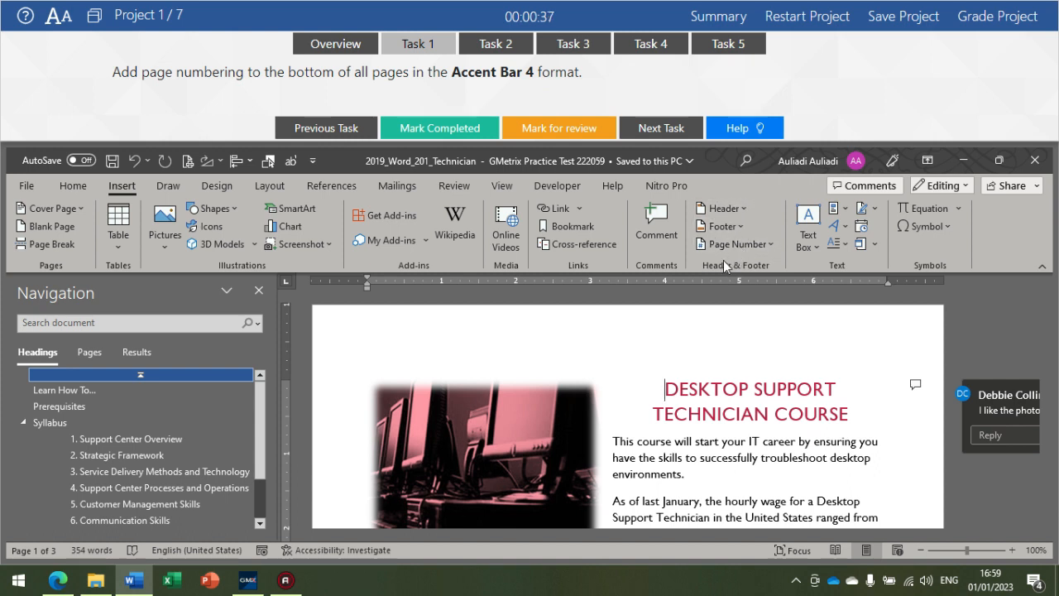
left_click(727, 245)
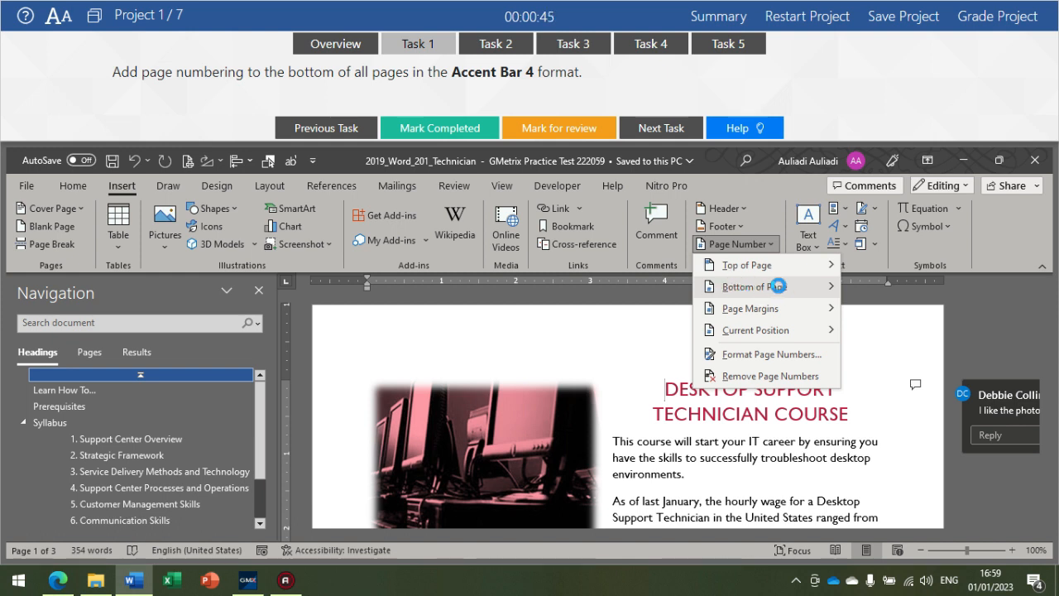
mouse_move(778, 290)
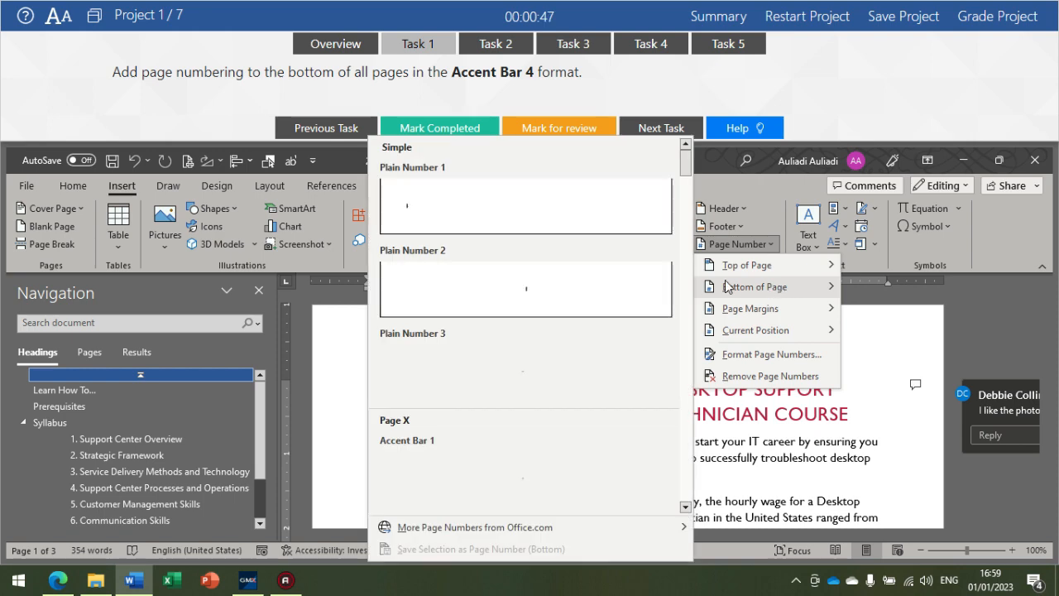
scroll(522, 382, "down", 6)
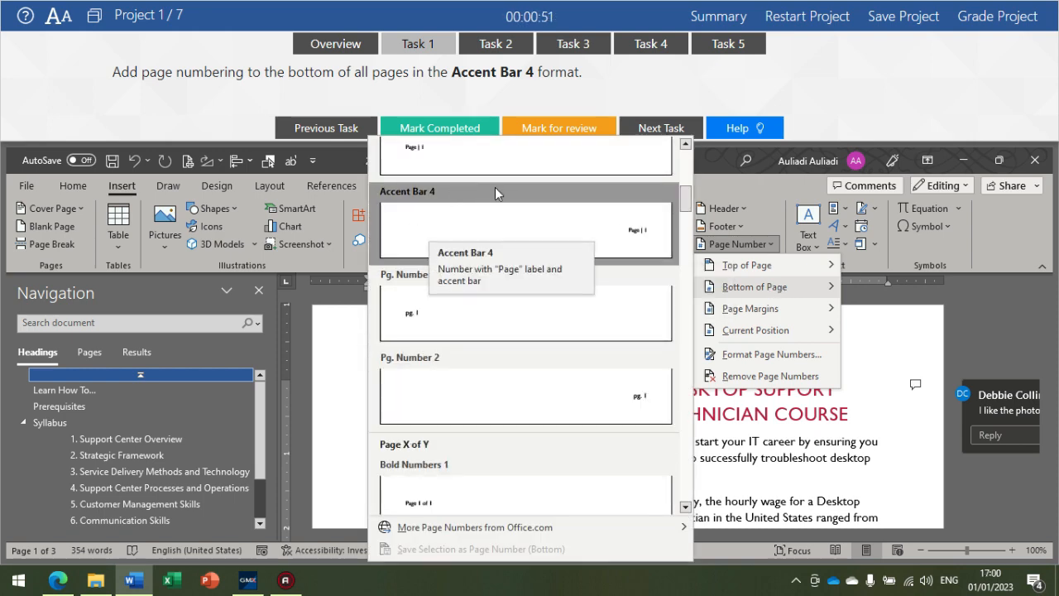
left_click(485, 211)
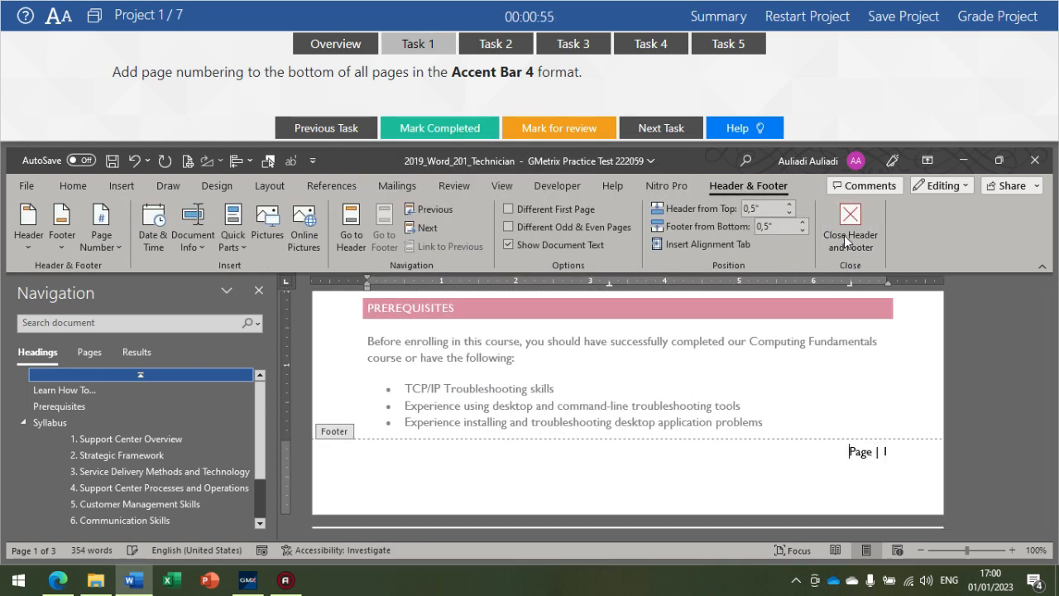
left_click(849, 224)
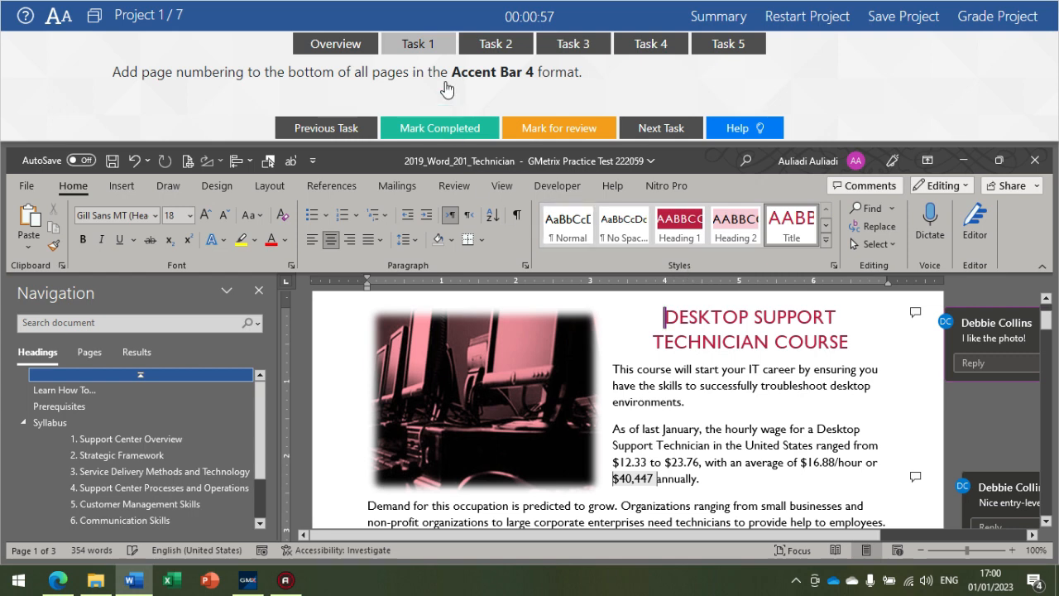
Show Task 2 and add the tag Course to the document's properties.
left_click(508, 56)
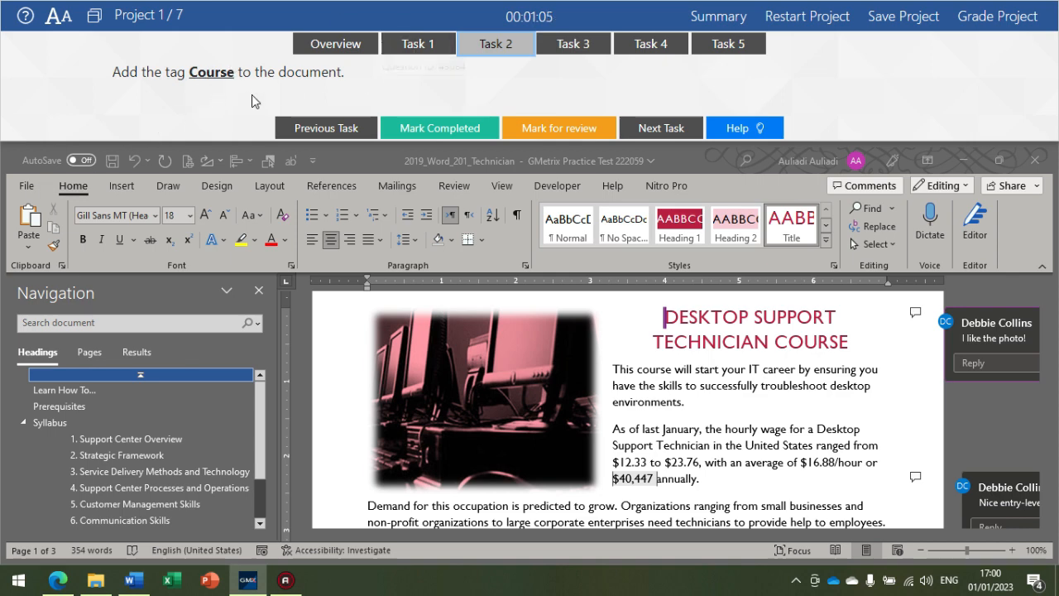
left_click(33, 194)
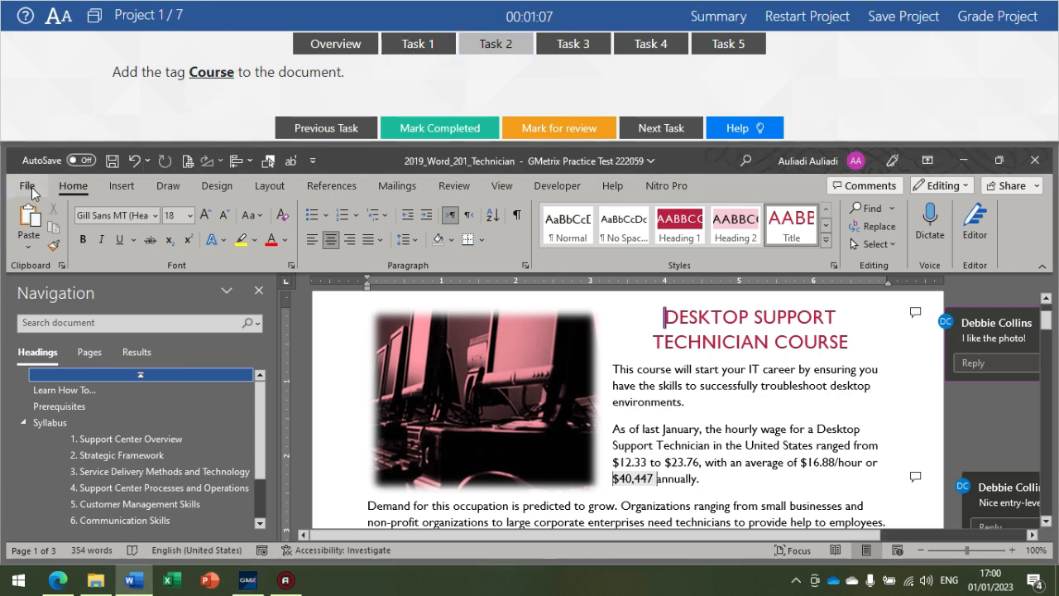
left_click(33, 193)
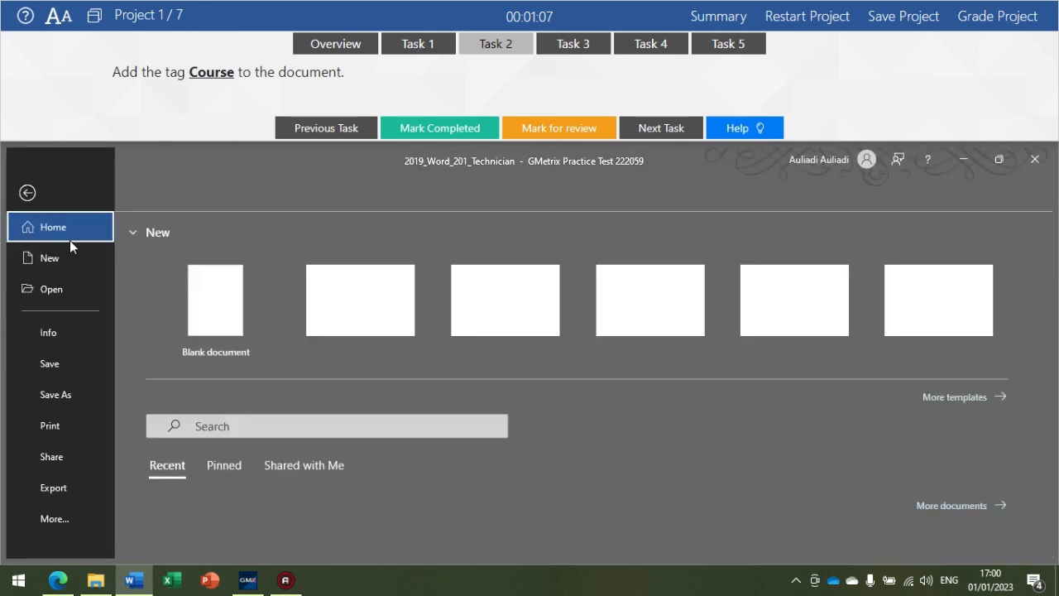
left_click(48, 332)
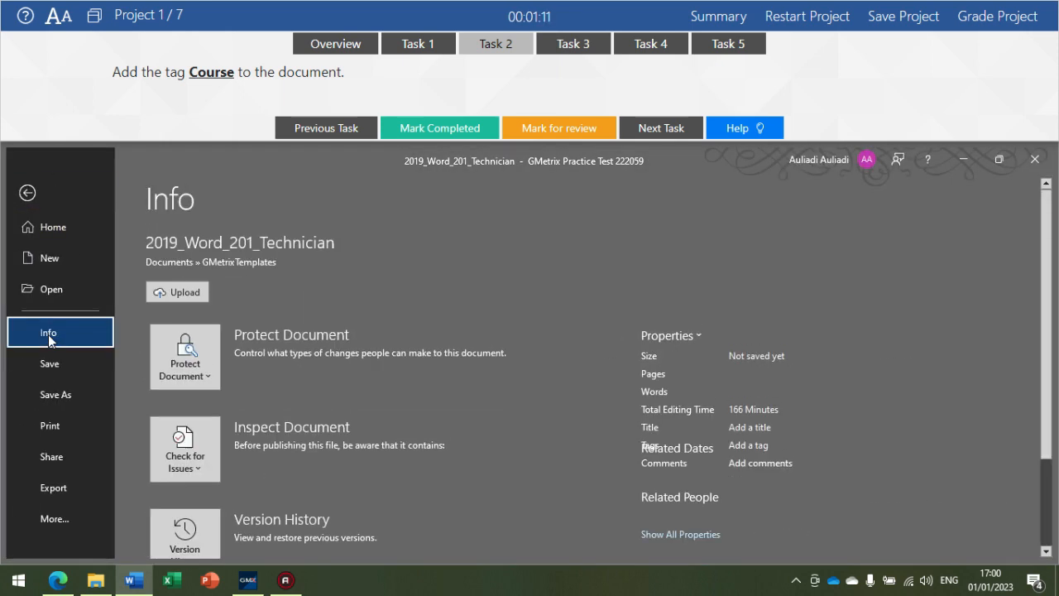
scroll(652, 374, "down", 1)
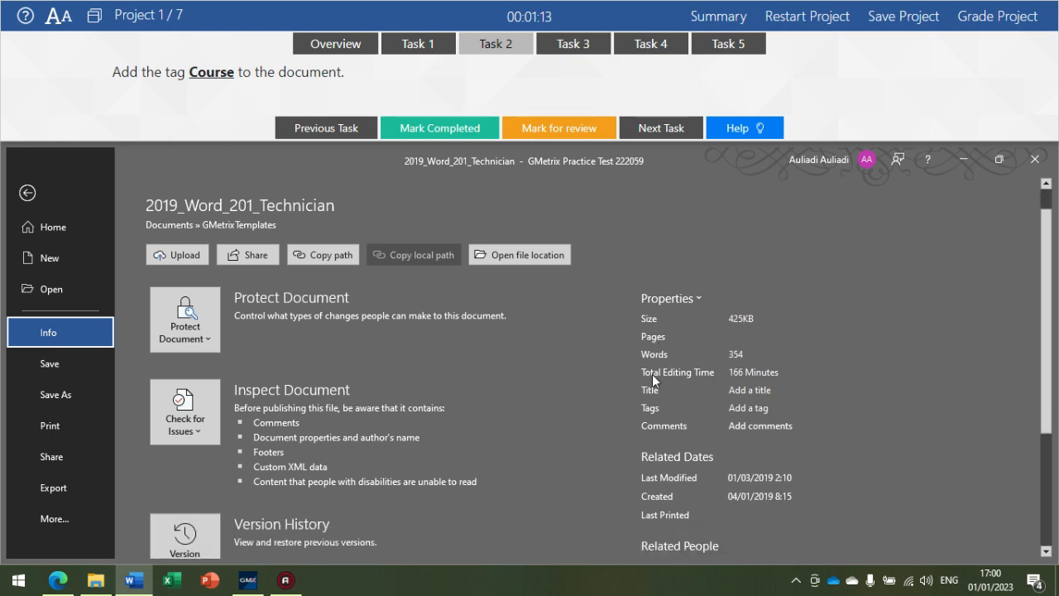
left_click(748, 408)
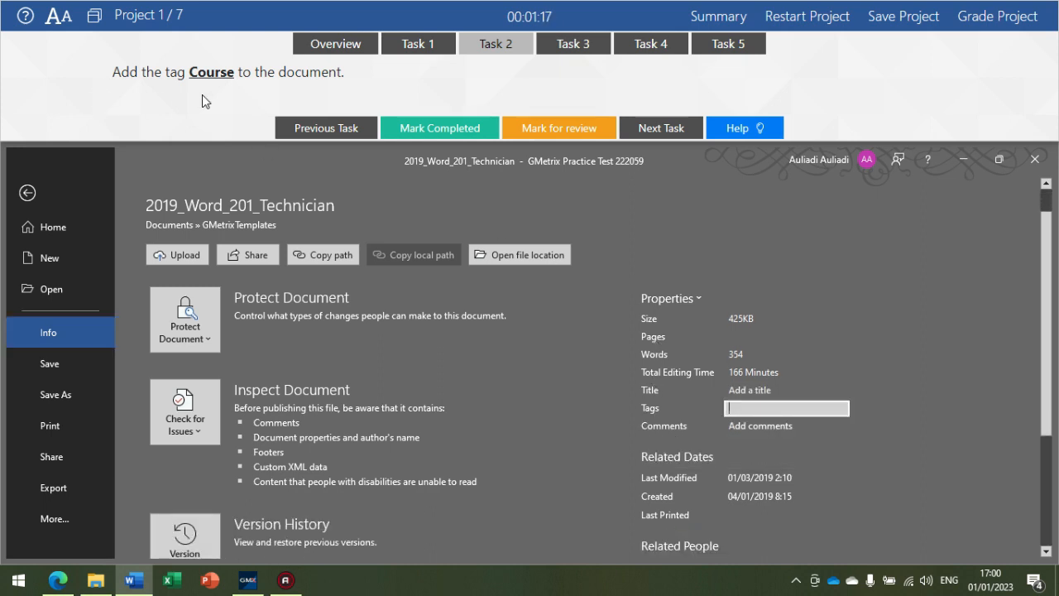
type("Course")
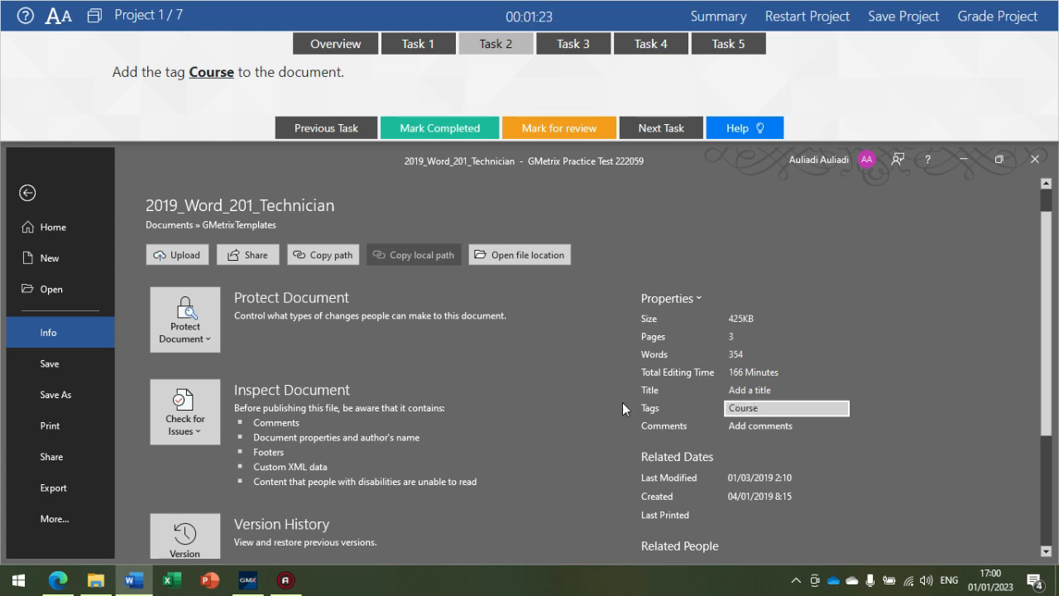
key("Return")
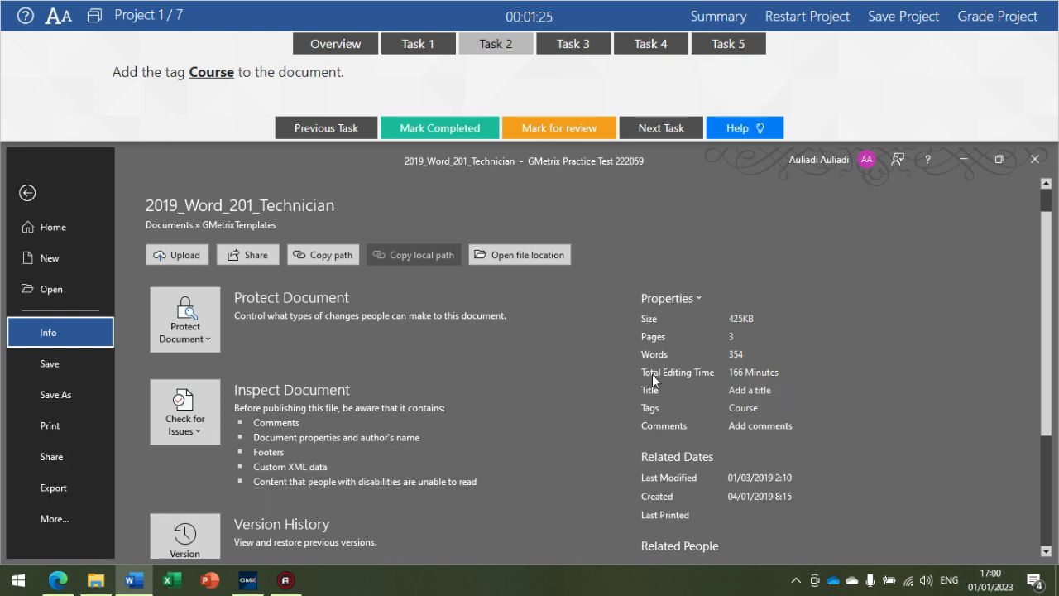
Show Task 3, return to the document and display its paragraph marks.
left_click(573, 46)
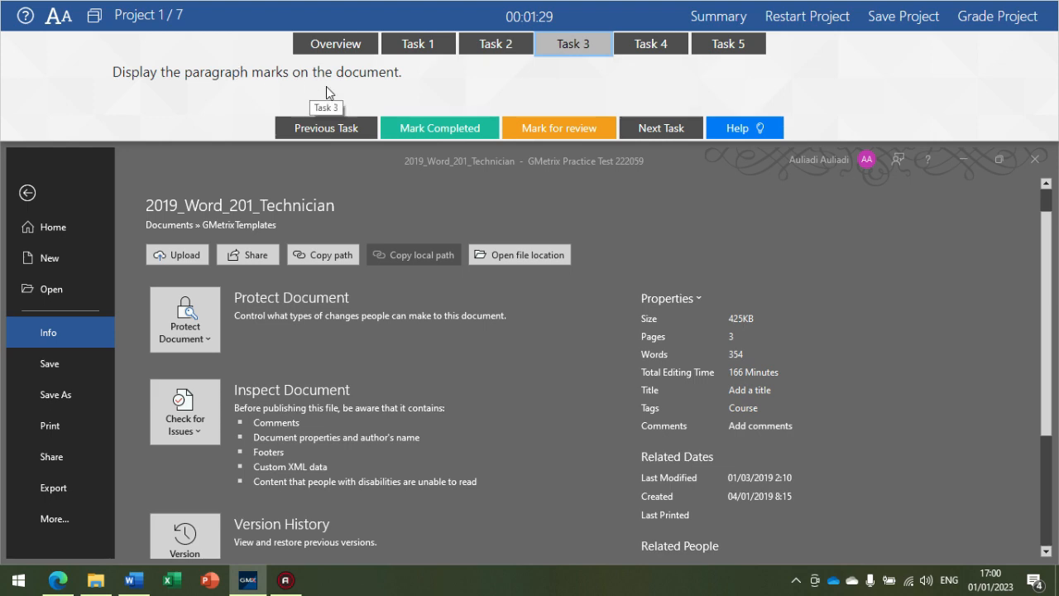
left_click(27, 192)
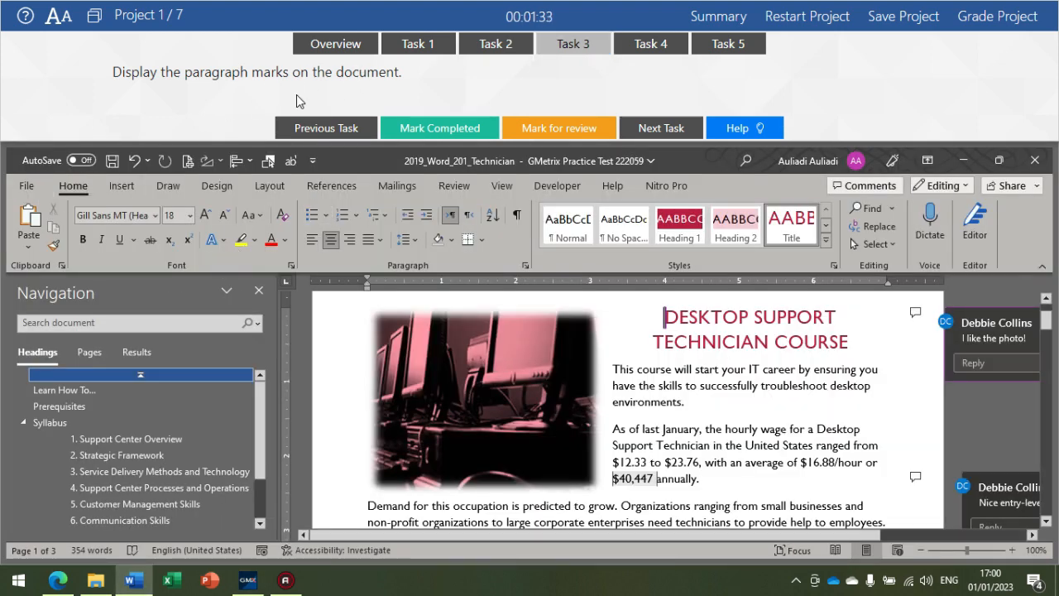
left_click(517, 215)
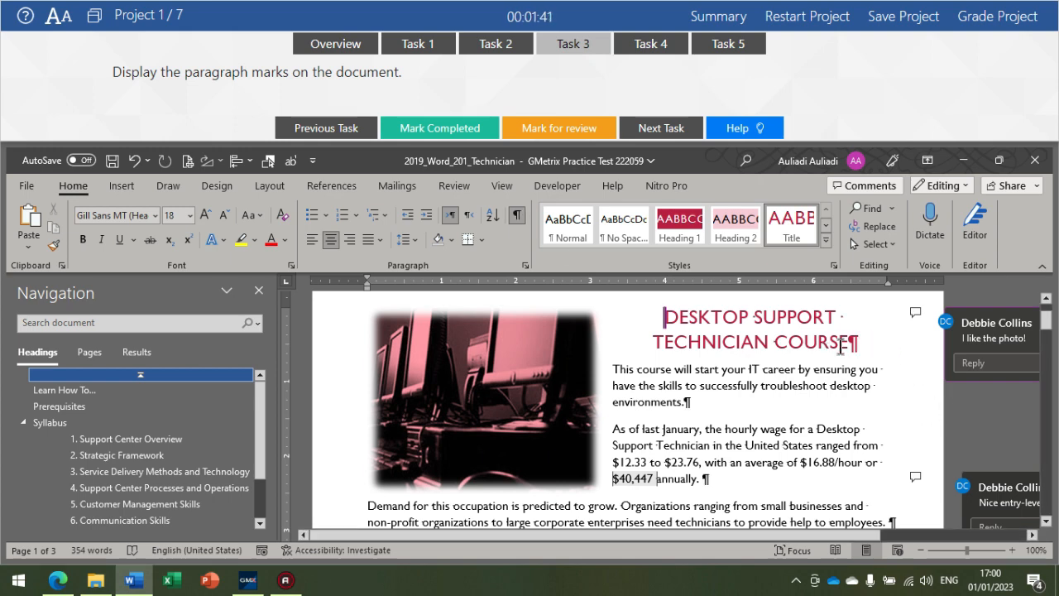
Show Task 4, delete all comments in the document at once and check through its pages.
left_click(658, 46)
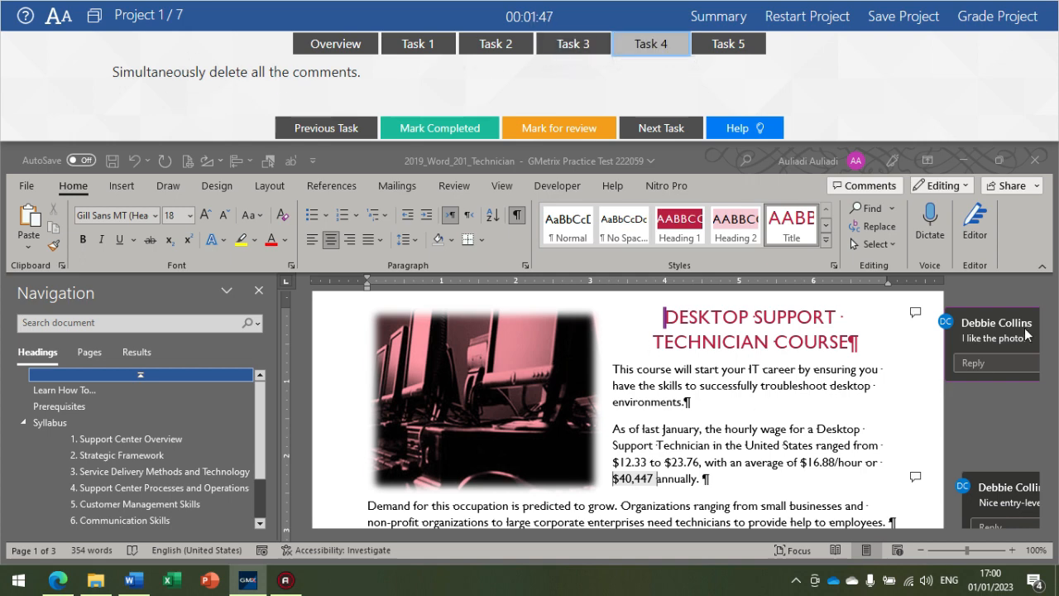
left_click_drag(718, 537, 879, 531)
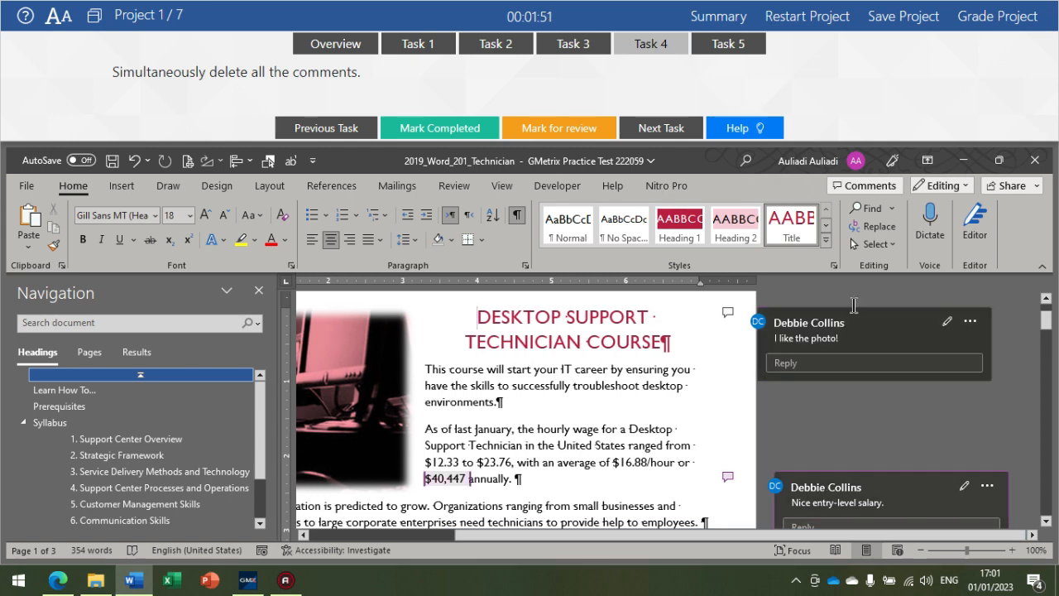
left_click(455, 186)
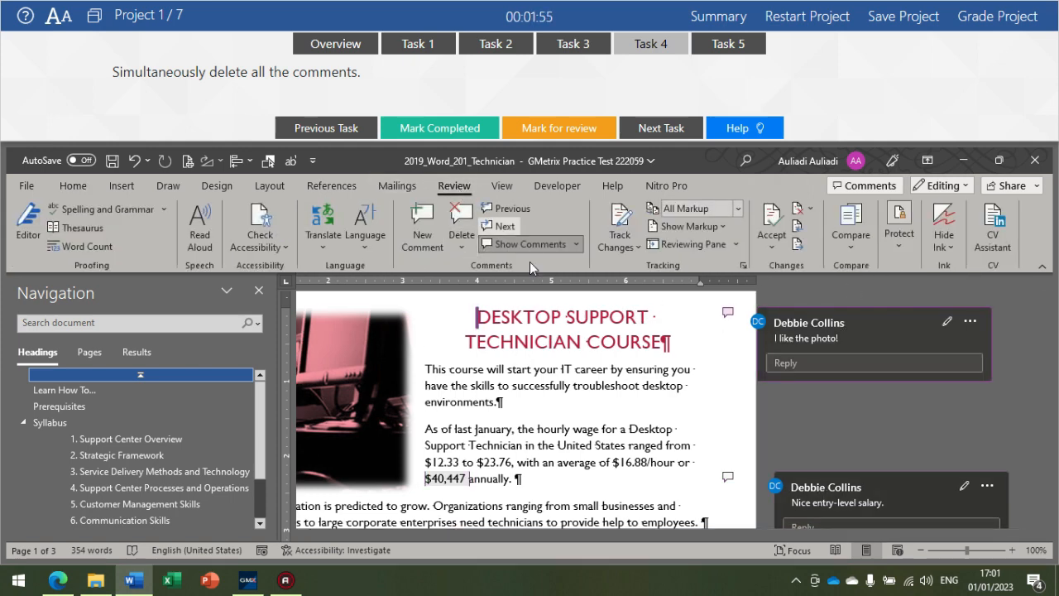
left_click(464, 254)
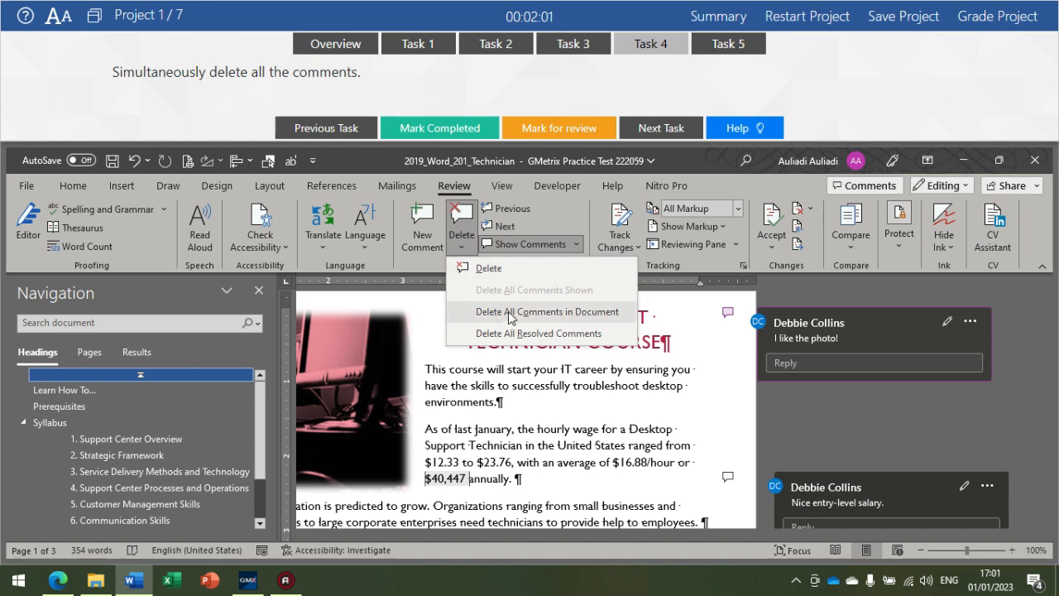
left_click(596, 318)
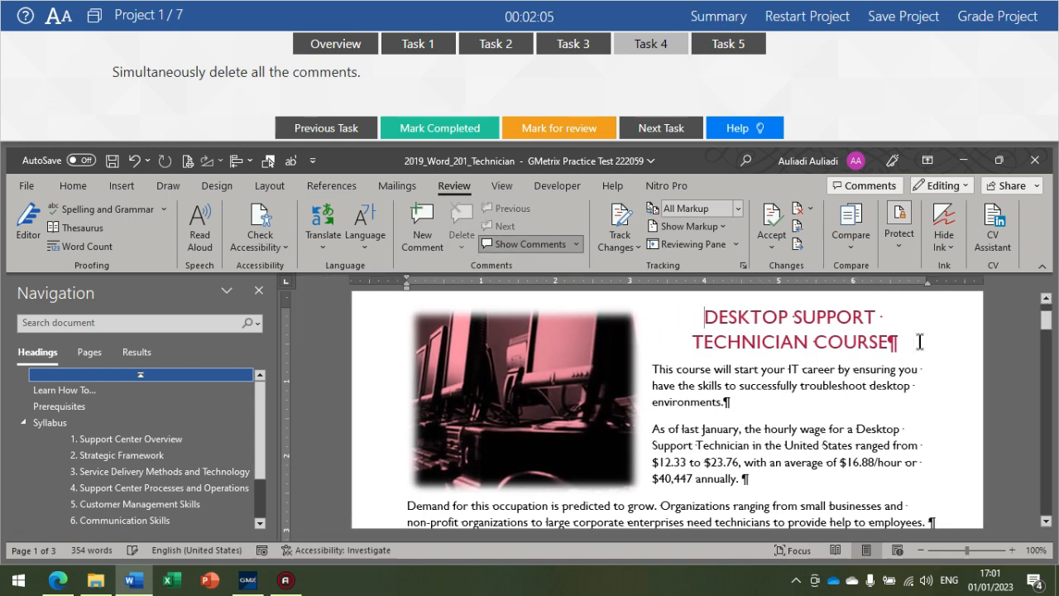
scroll(997, 330, "down", 3)
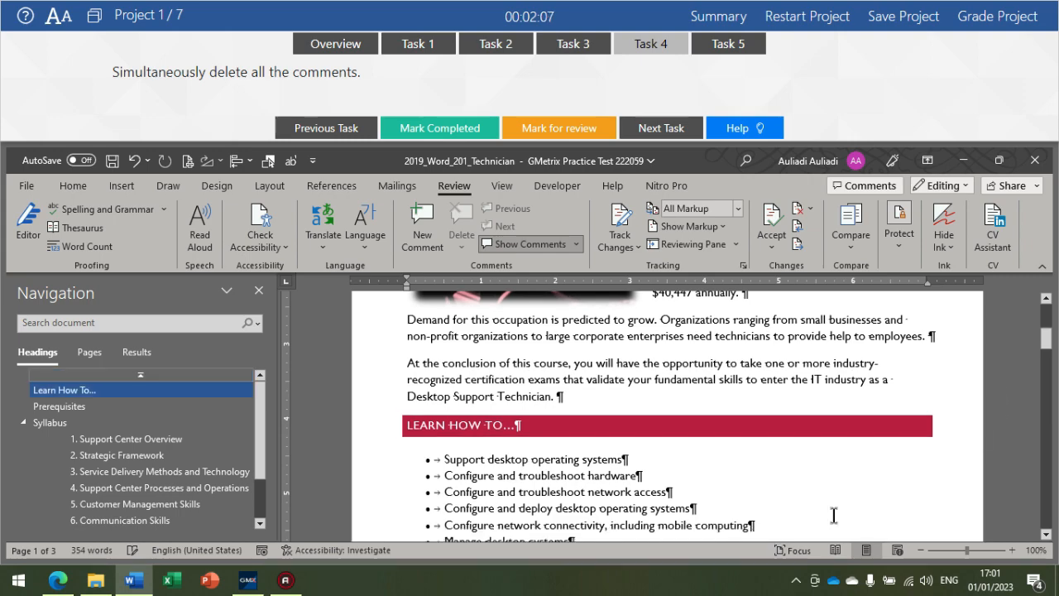
scroll(1019, 420, "down", 9)
scroll(1020, 395, "up", 8)
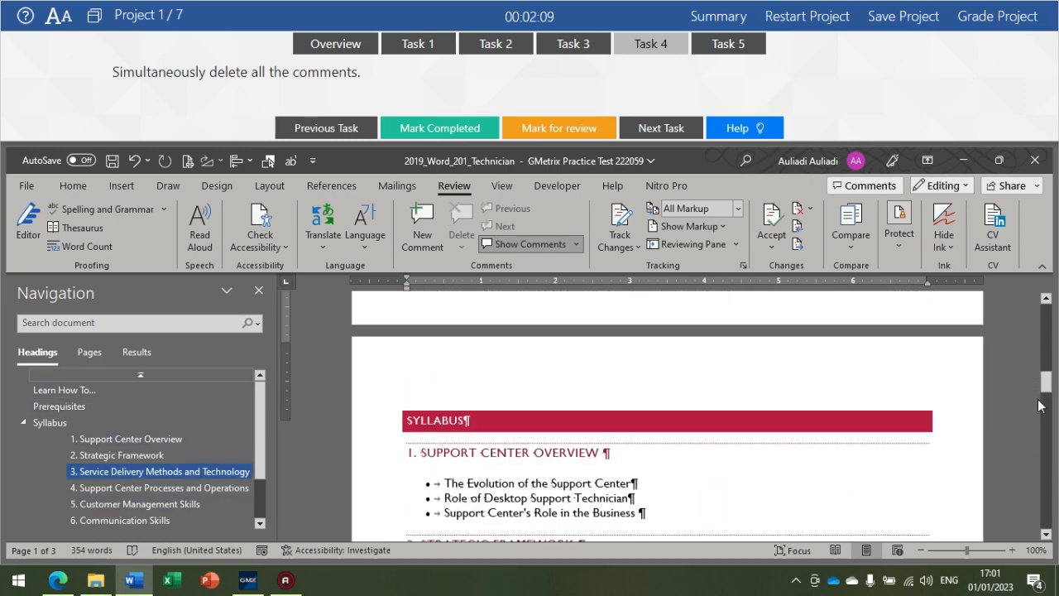
scroll(1019, 395, "up", 5)
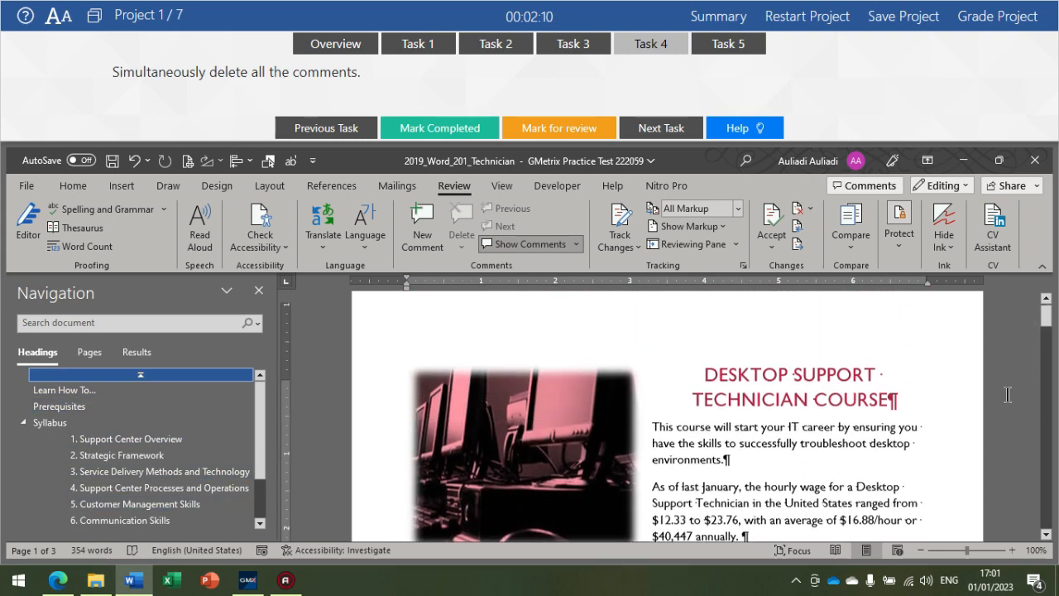
Show Task 5 and go to the Grading heading on the document's last page using the list of headings.
left_click(730, 48)
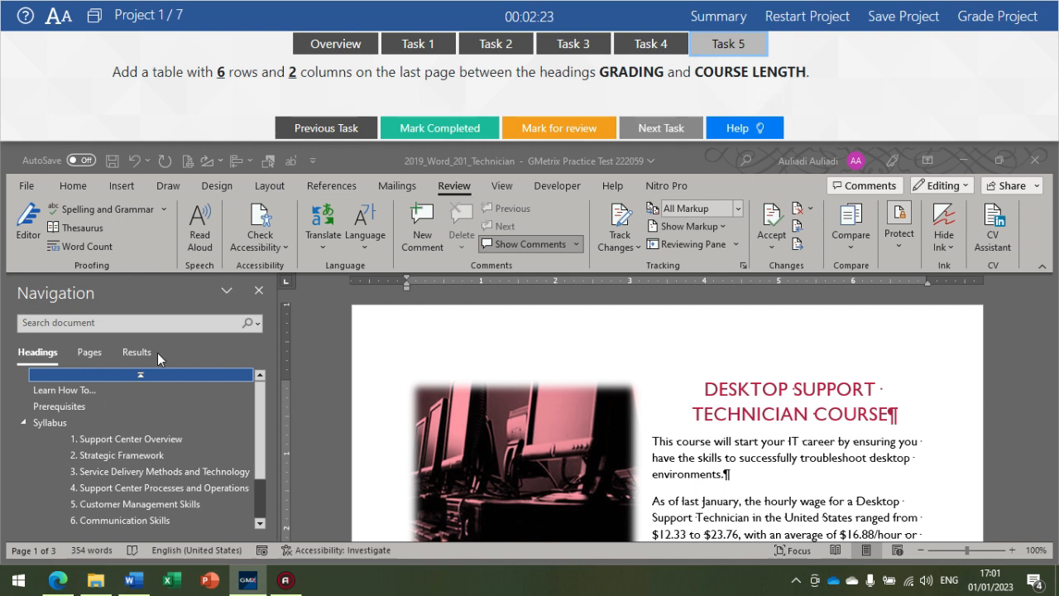
scroll(86, 423, "down", 1)
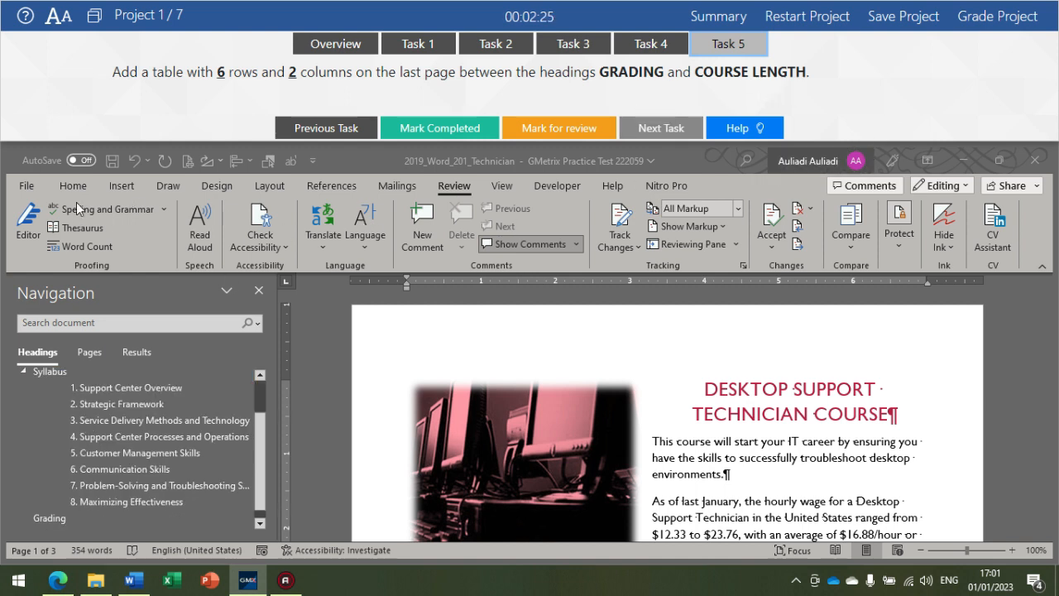
scroll(44, 522, "down", 1)
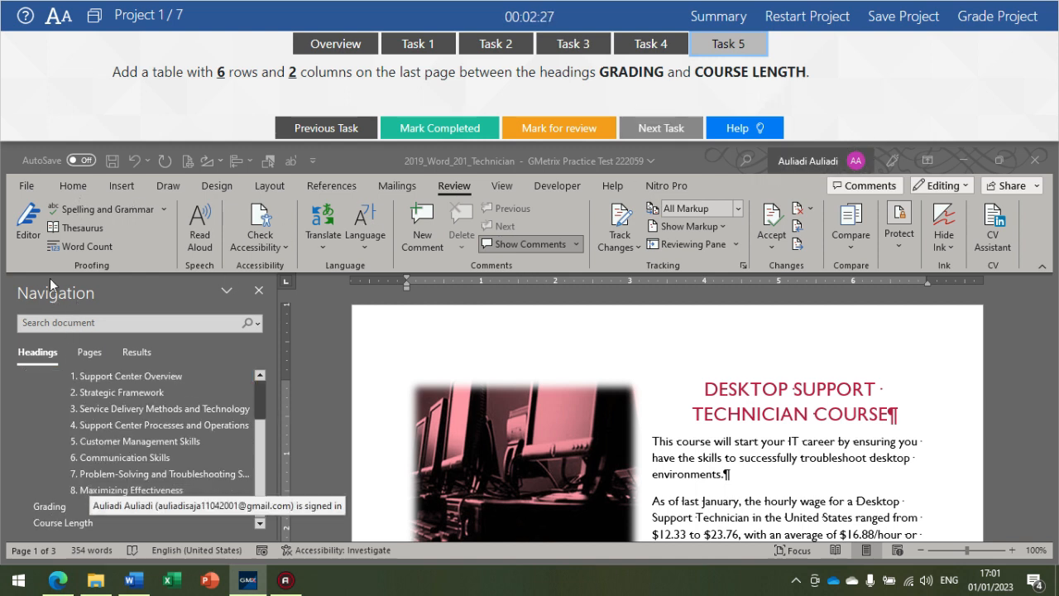
left_click(72, 184)
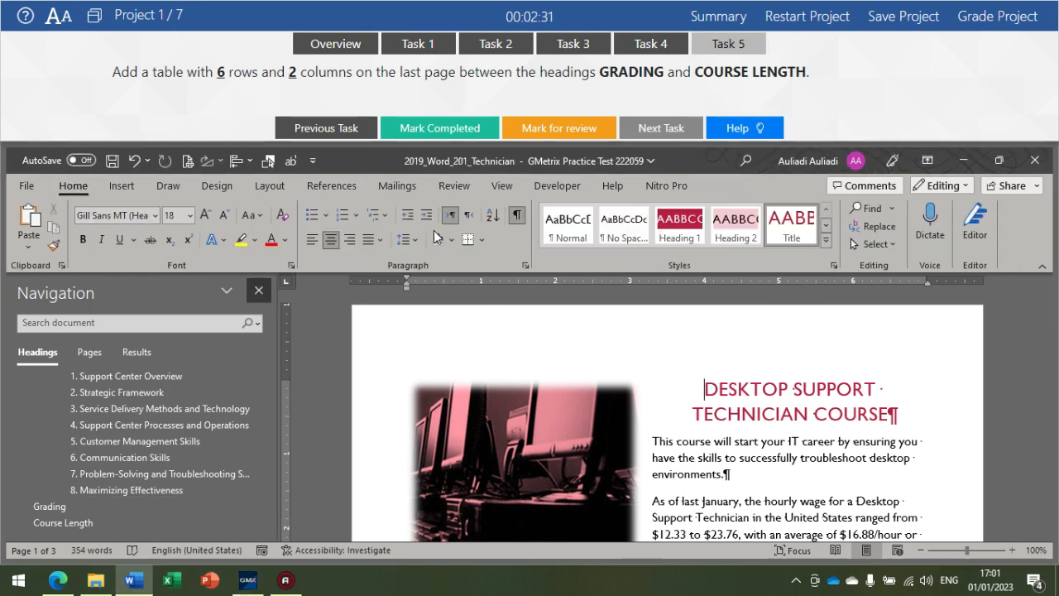
left_click(259, 290)
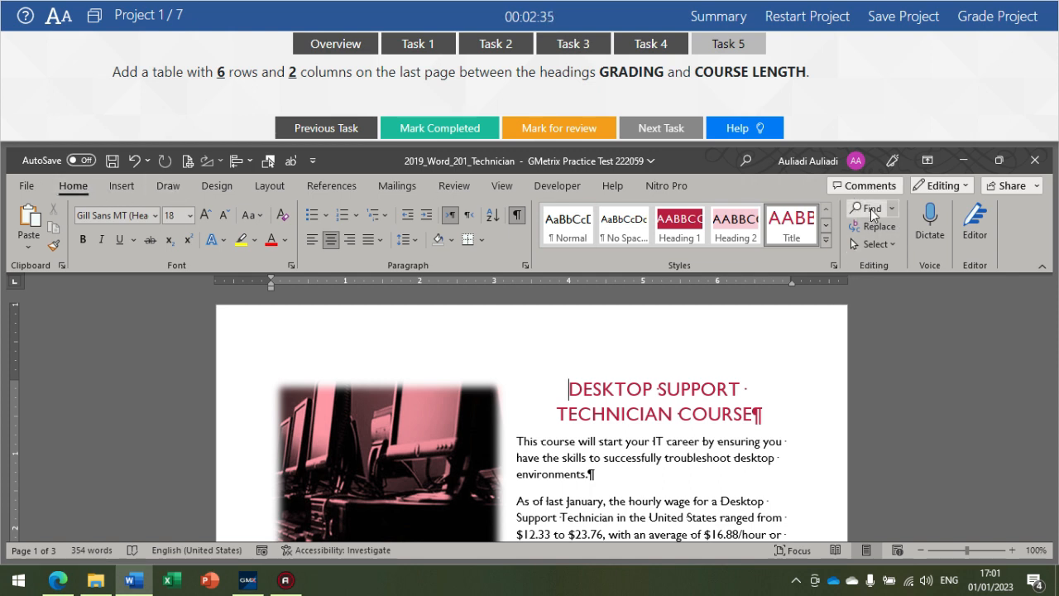
left_click(873, 212)
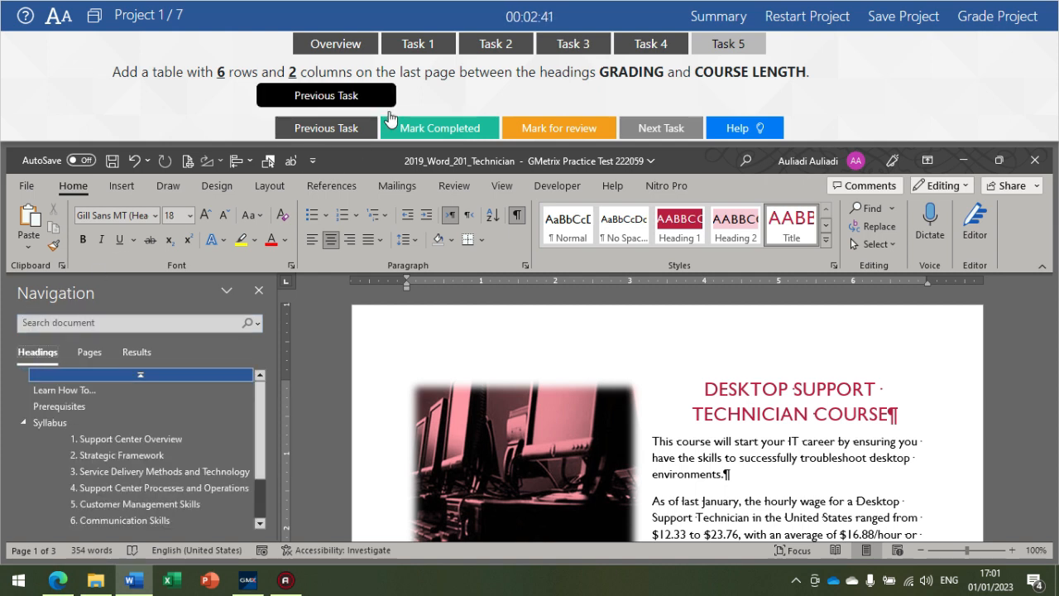
scroll(52, 397, "down", 1)
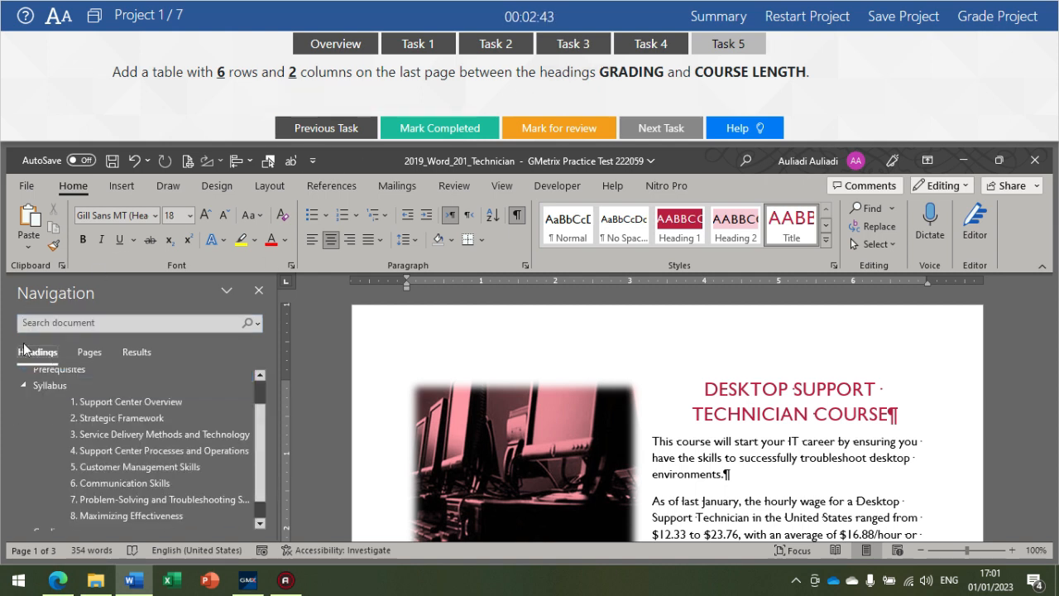
scroll(58, 398, "down", 1)
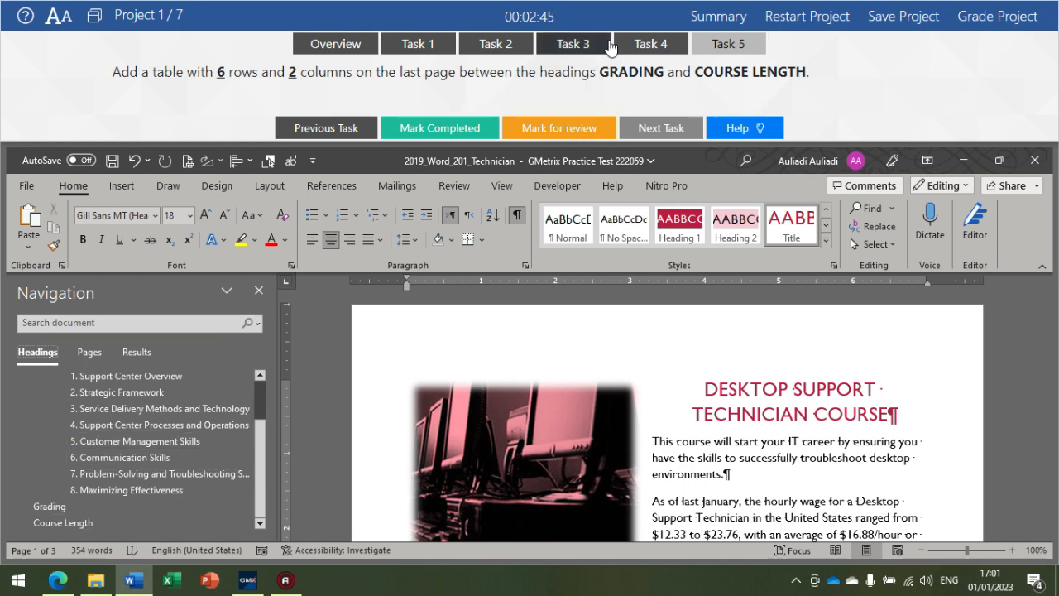
left_click(63, 504)
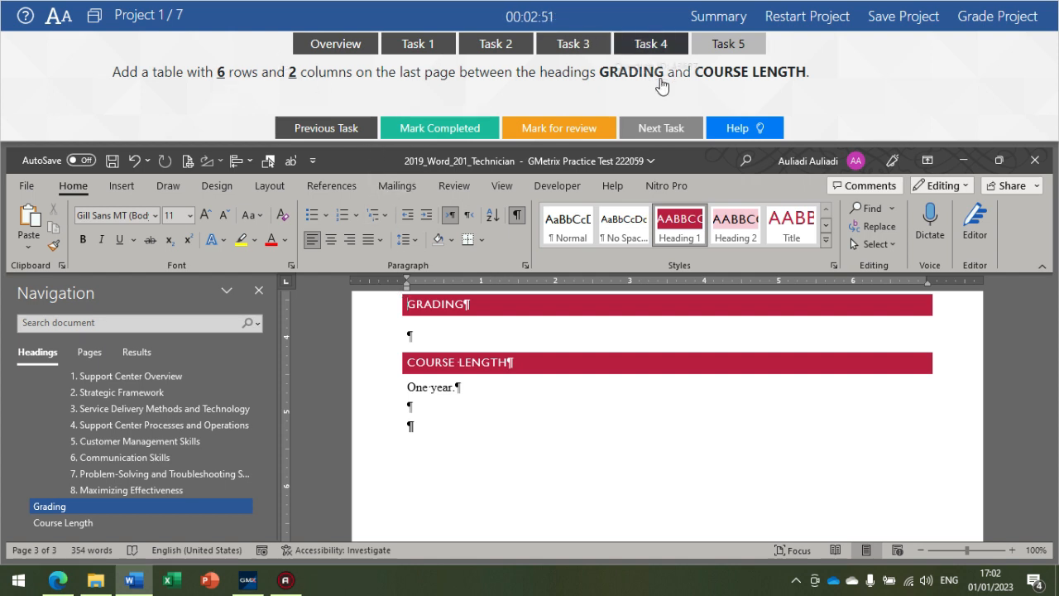
Insert a table with 2 columns and 6 rows in the empty paragraph between the GRADING and COURSE LENGTH headings.
left_click(410, 336)
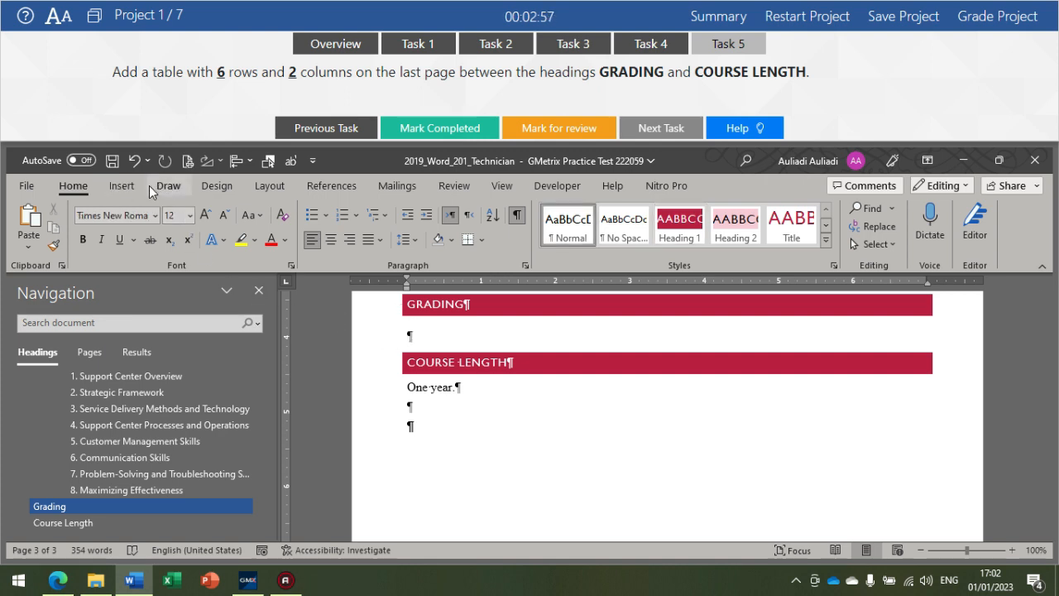
left_click(114, 188)
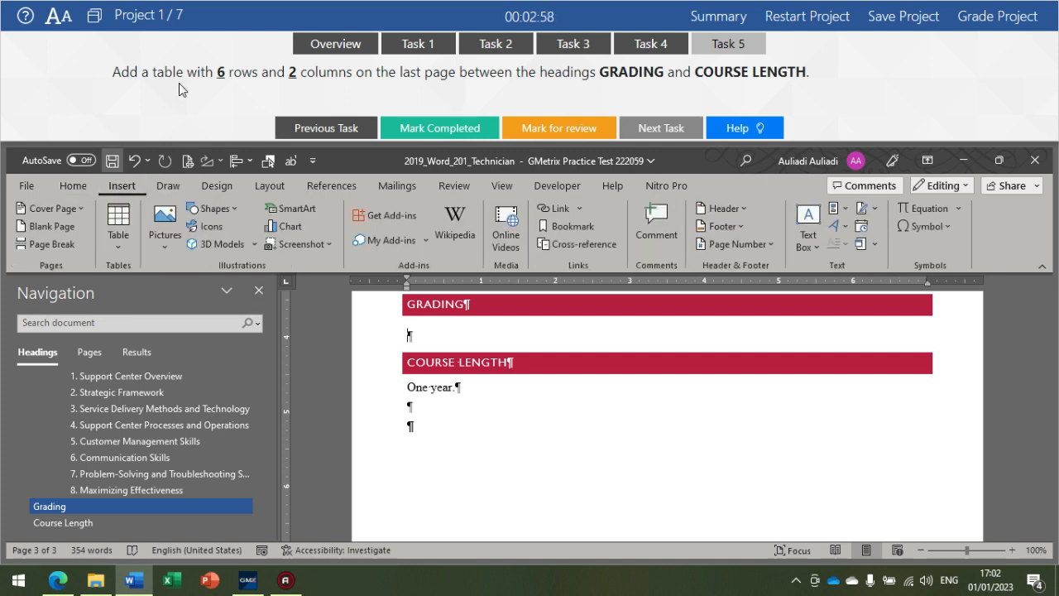
left_click(117, 240)
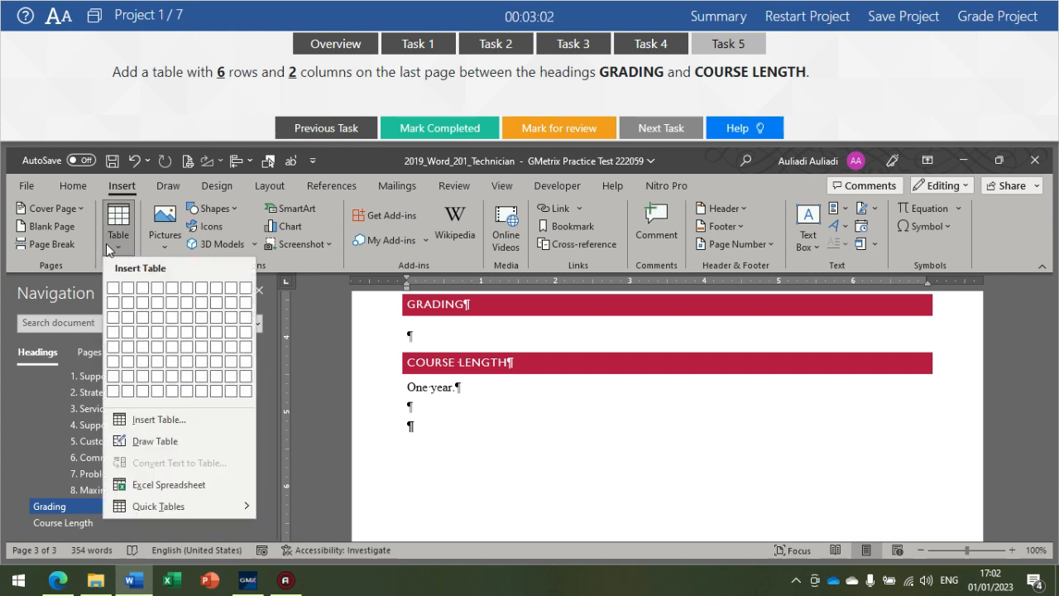
left_click(174, 417)
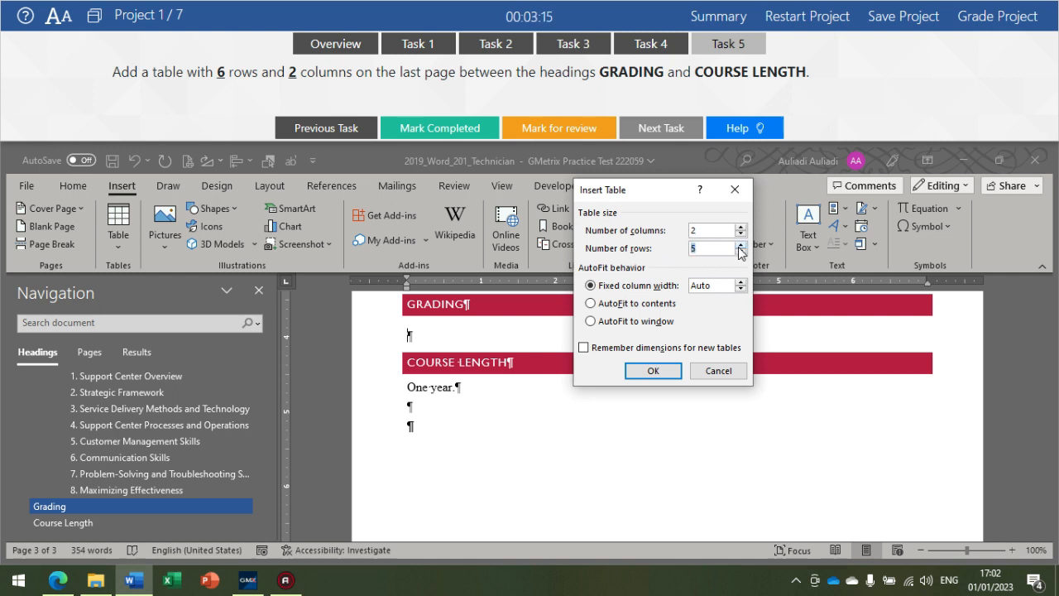
left_click(741, 250)
left_click(644, 373)
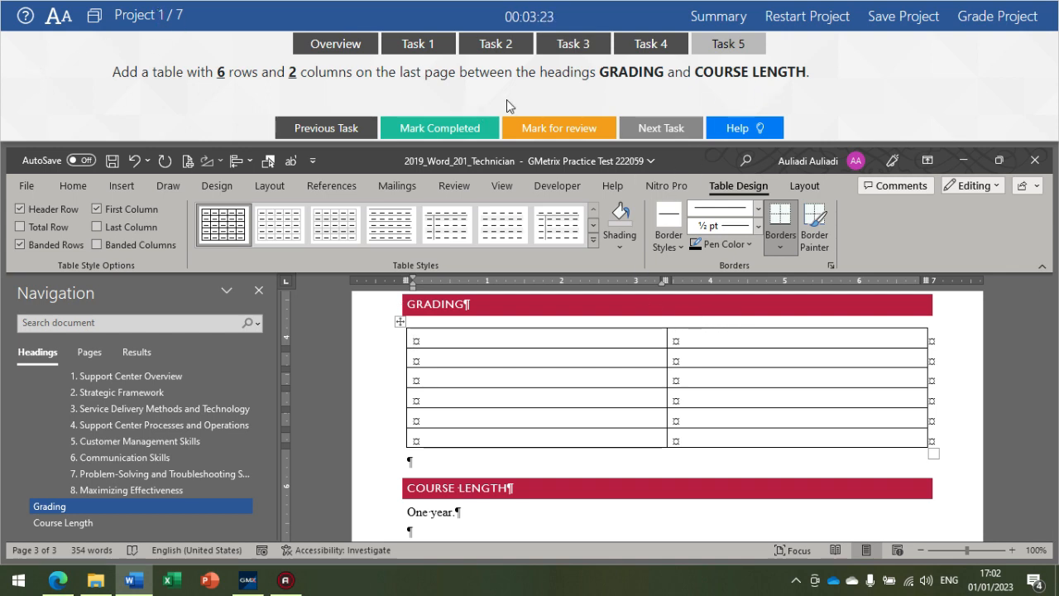
Grade Project 1 to continue to Project 2, and turn on Track Changes for its document.
left_click(997, 20)
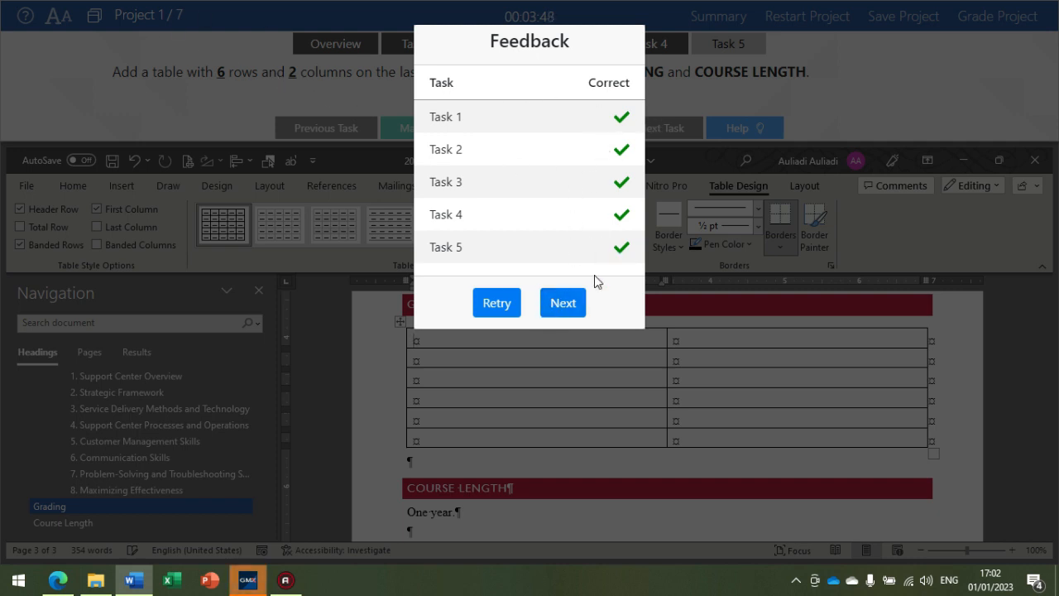
left_click(561, 304)
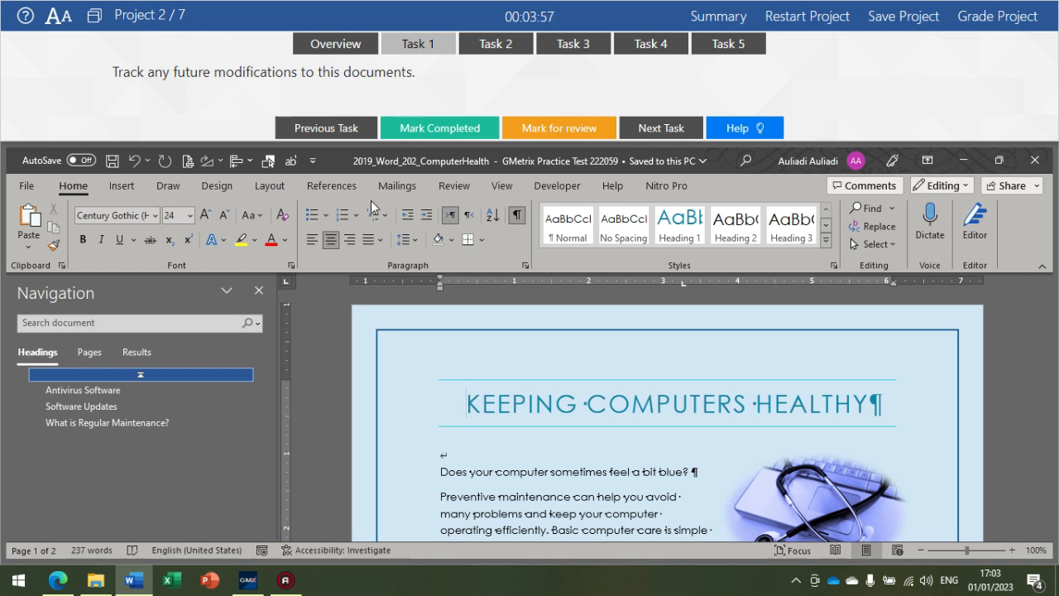
left_click(450, 185)
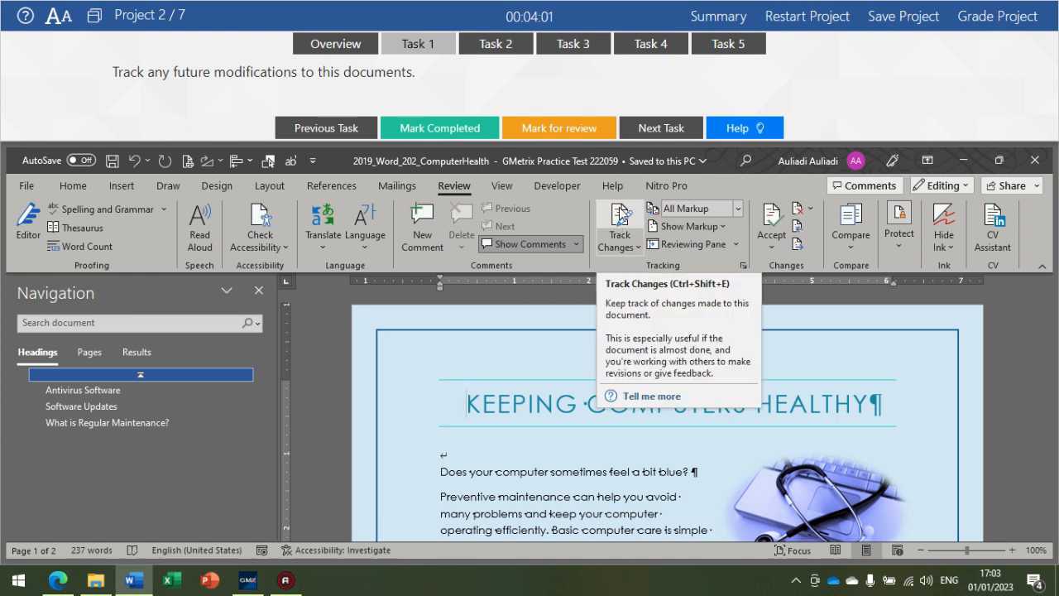
left_click(621, 221)
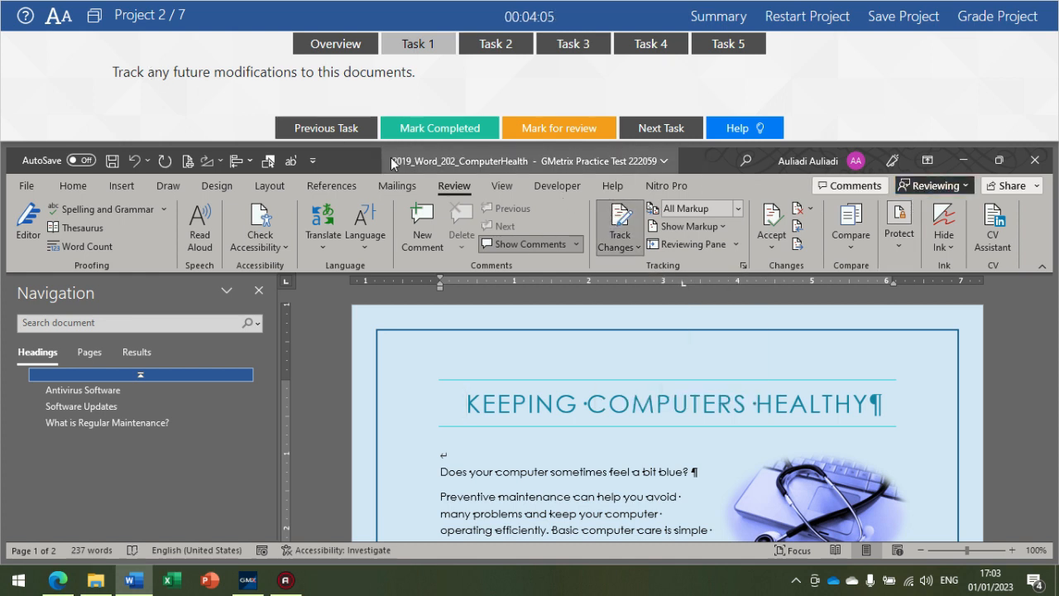
Show Task 2 and convert the whole table of antivirus products to text separated with paragraph marks.
left_click(493, 42)
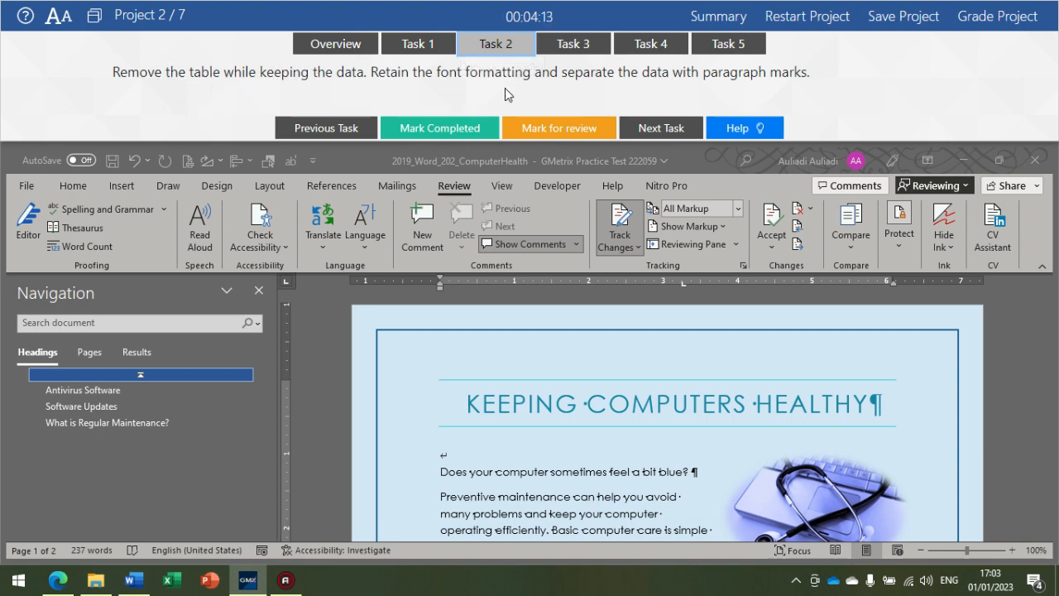
scroll(489, 412, "down", 4)
scroll(464, 381, "down", 6)
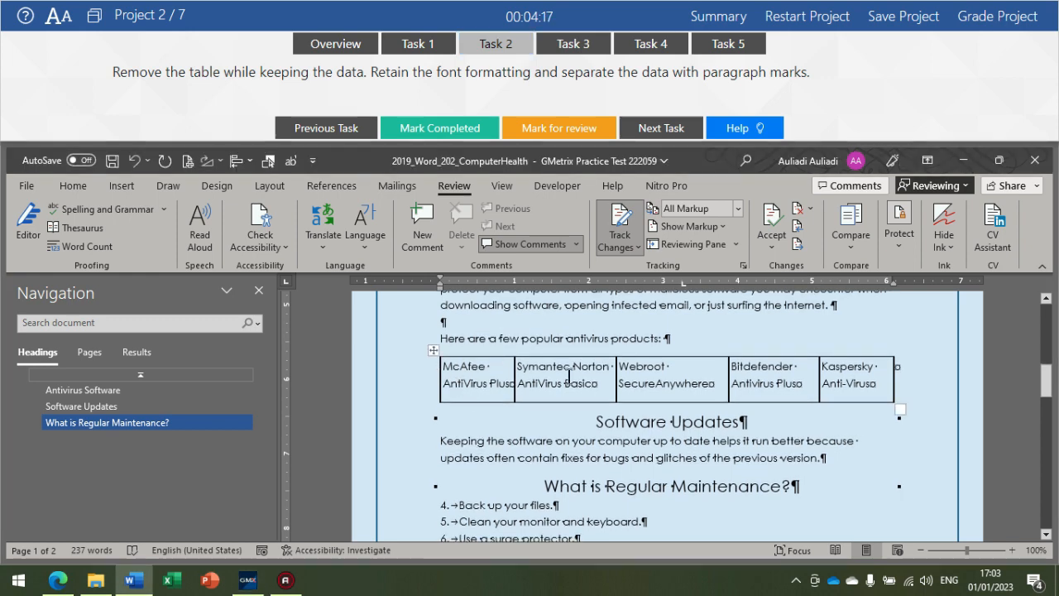
scroll(690, 394, "down", 6)
scroll(688, 404, "up", 8)
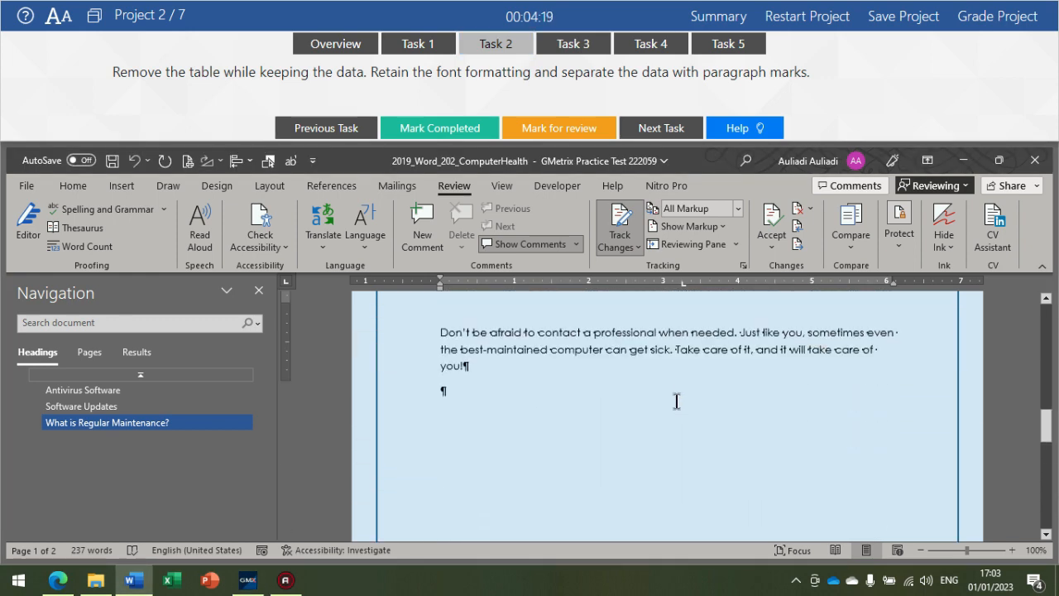
left_click(451, 477)
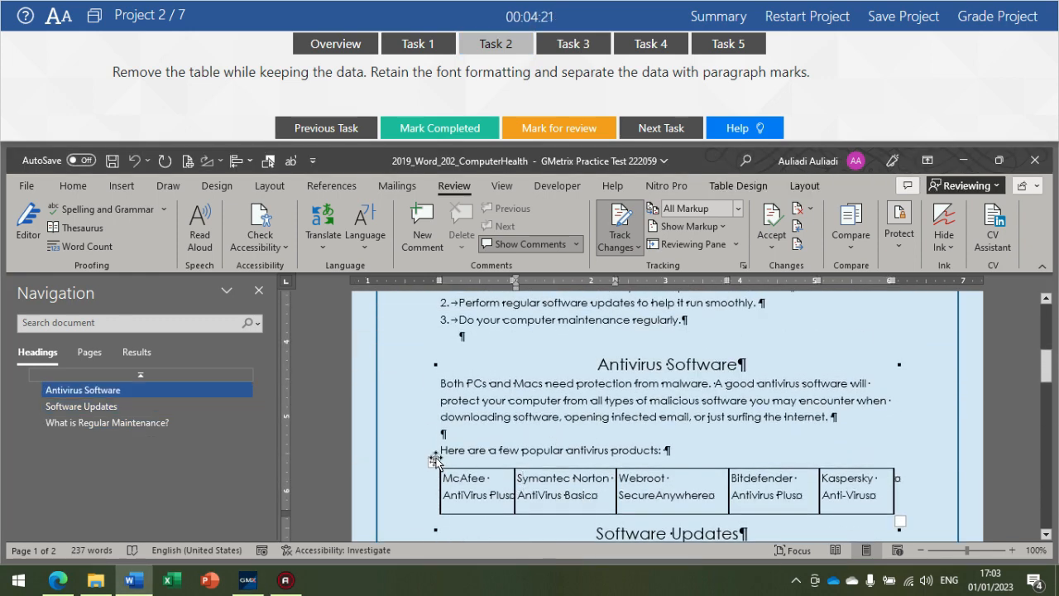
left_click(430, 461)
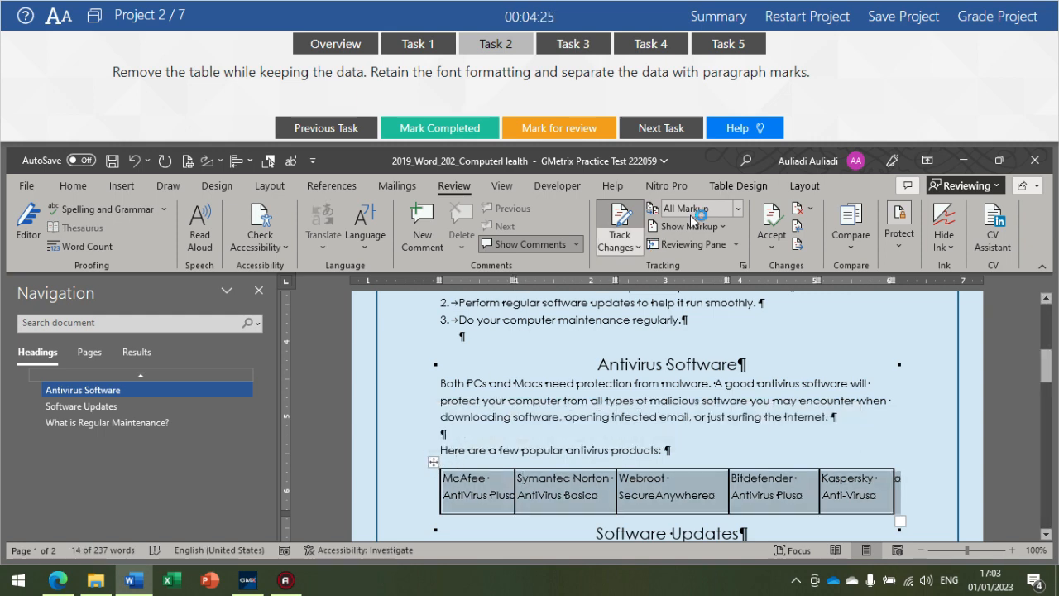
left_click(801, 186)
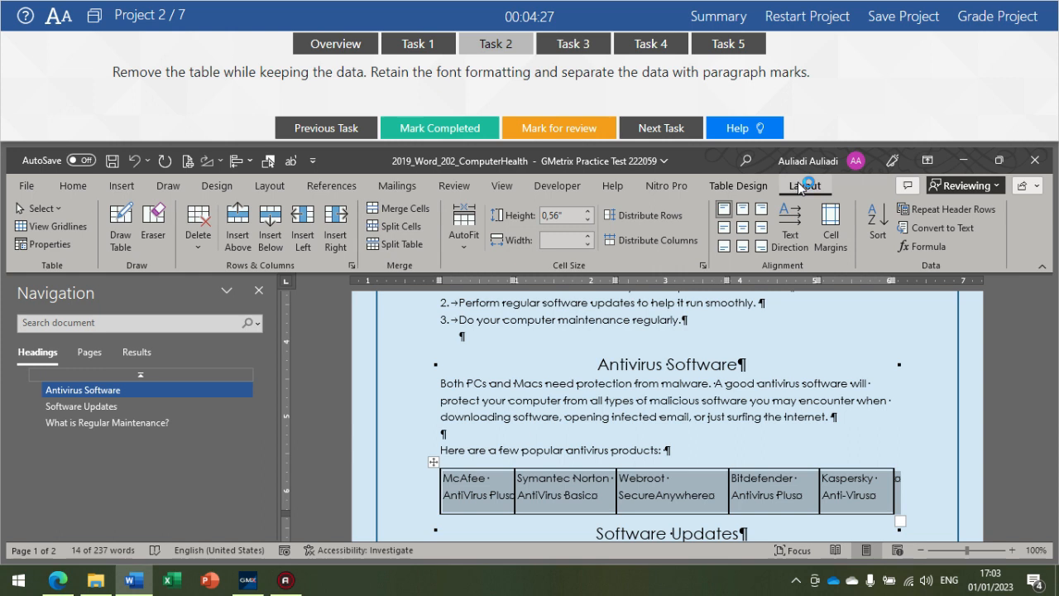
left_click(966, 232)
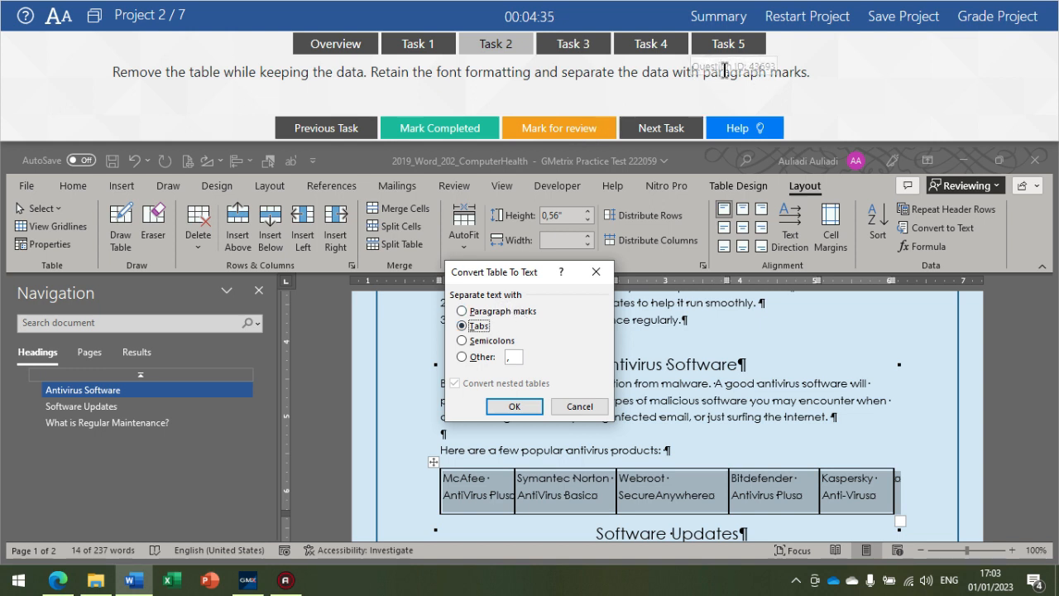
left_click(511, 312)
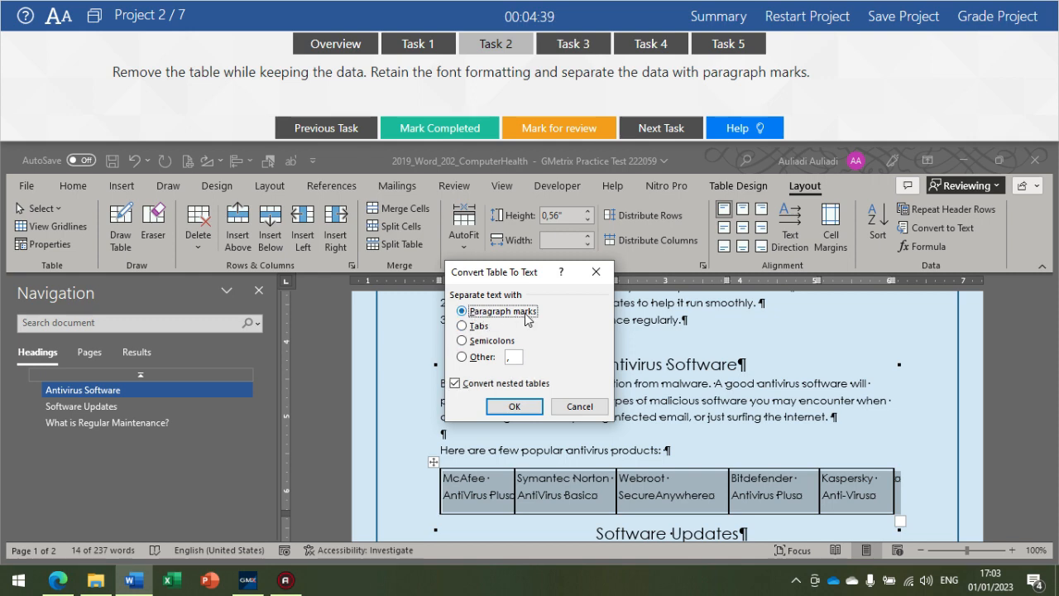
left_click(512, 409)
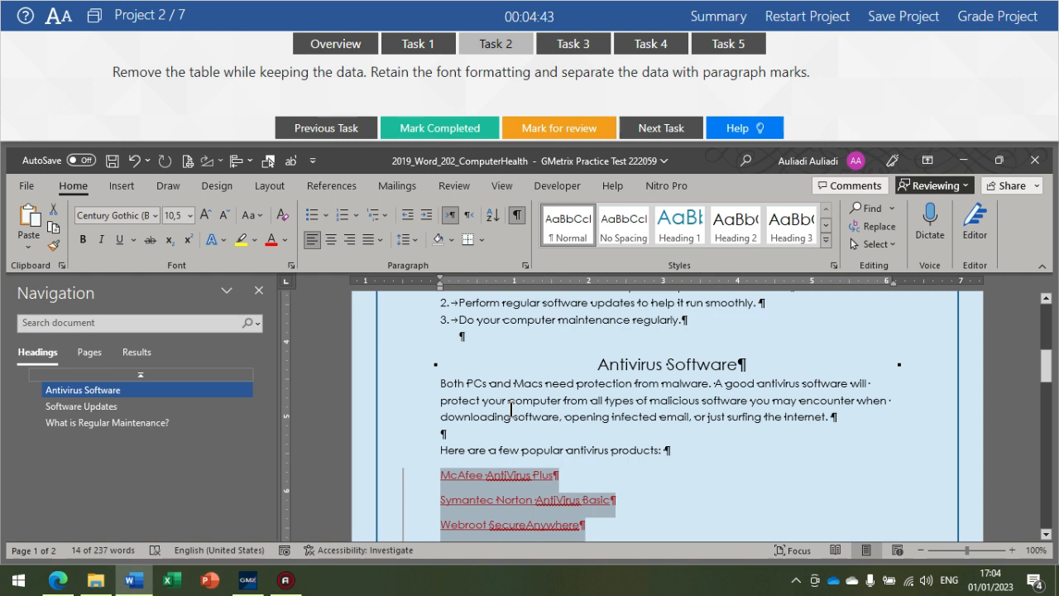
scroll(511, 409, "down", 3)
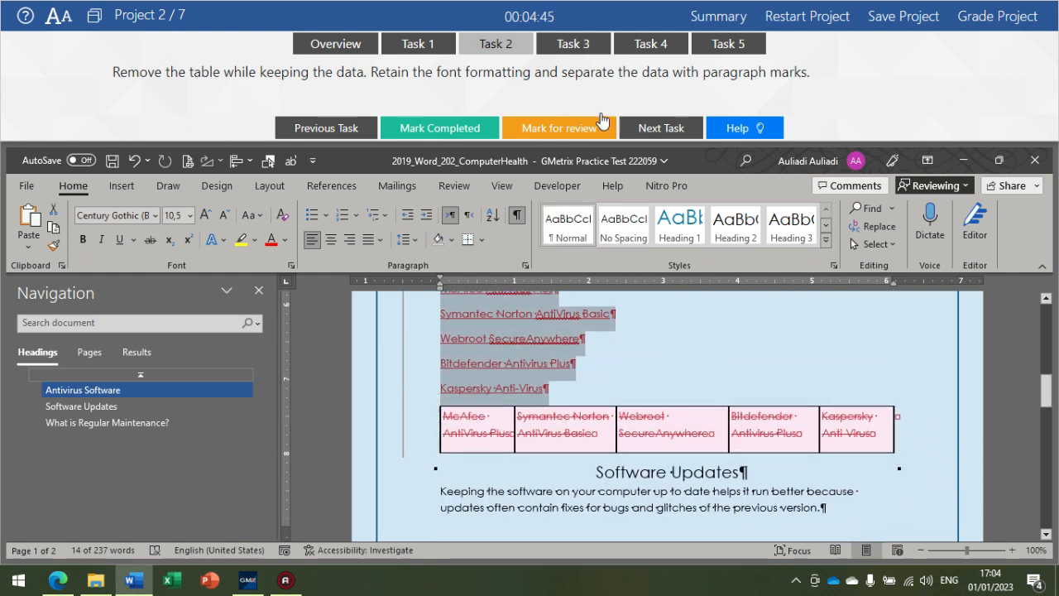
Show Task 3 and restart the numbered list below the heading What is Regular Maintenance? at 1.
left_click(573, 45)
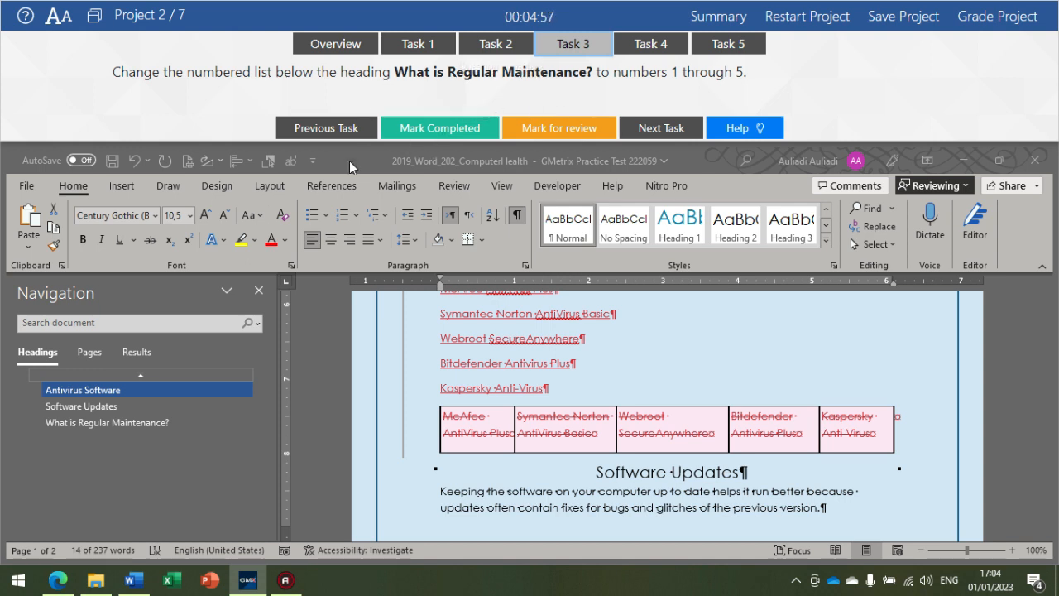
left_click(61, 308)
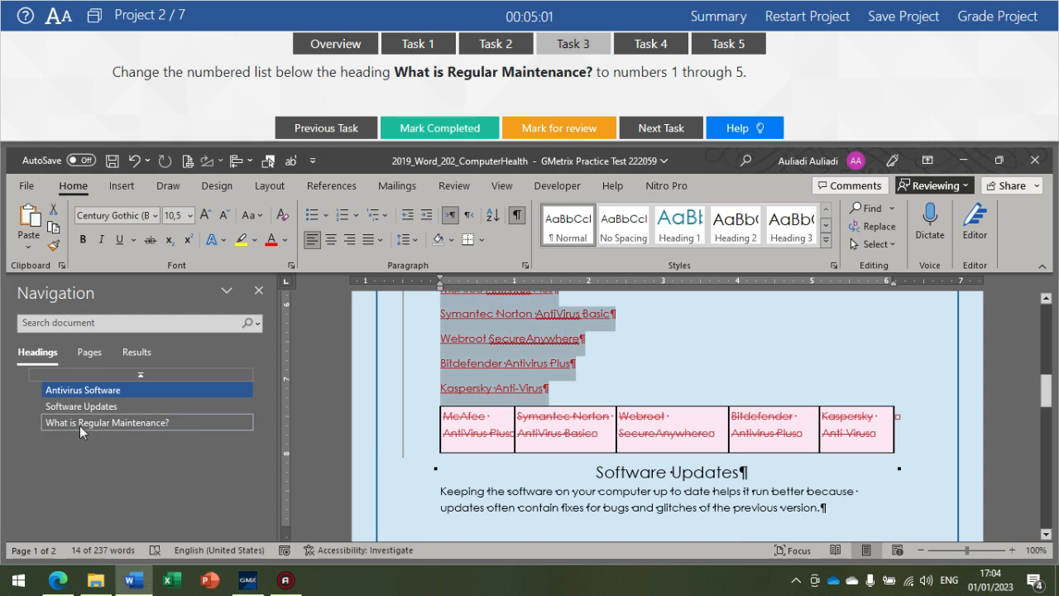
left_click(91, 422)
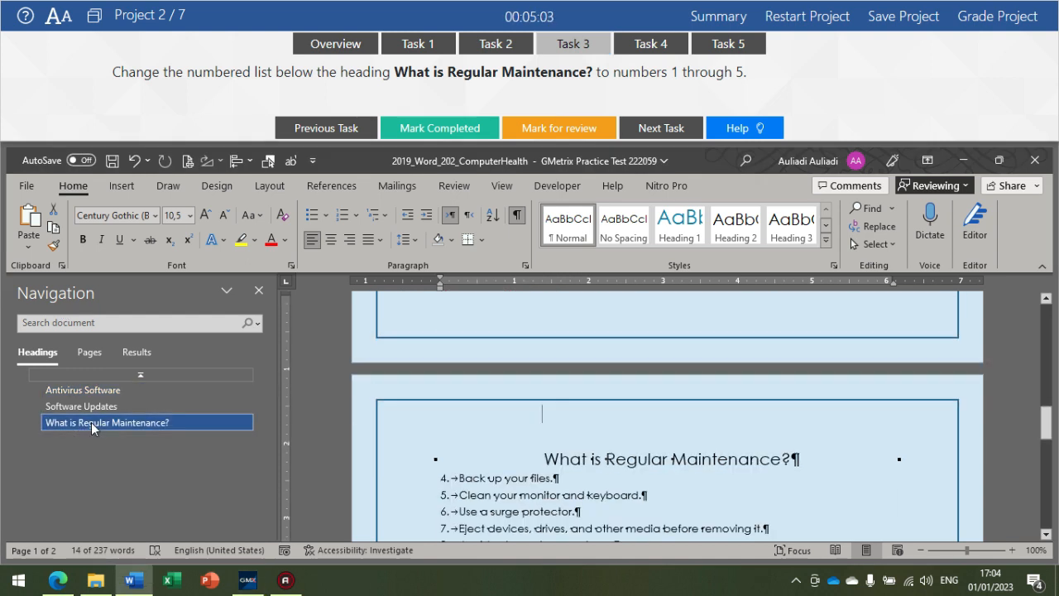
left_click(445, 324)
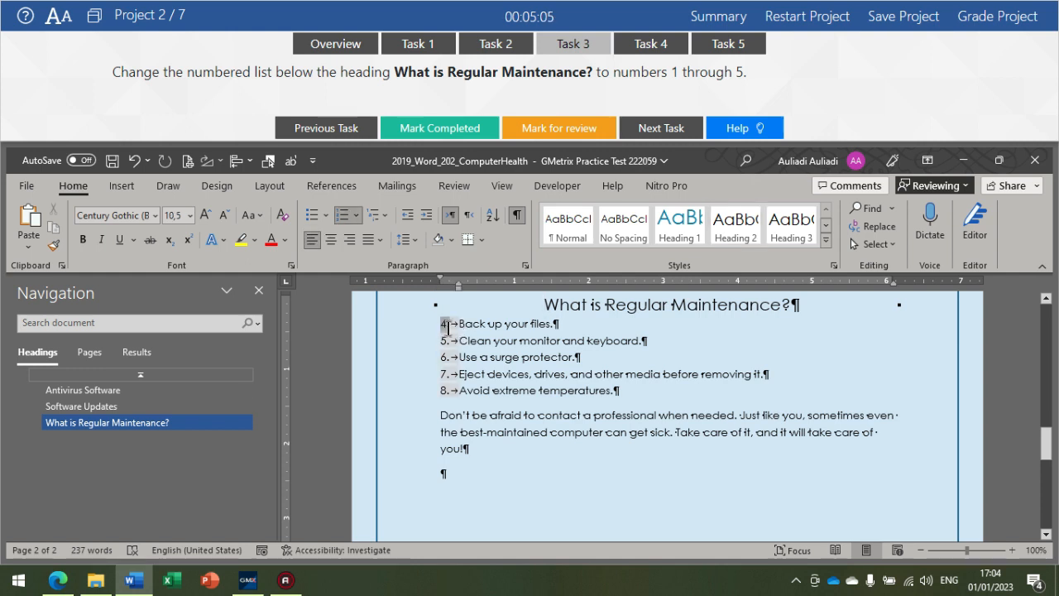
left_click(460, 324)
left_click(444, 326)
right_click(442, 326)
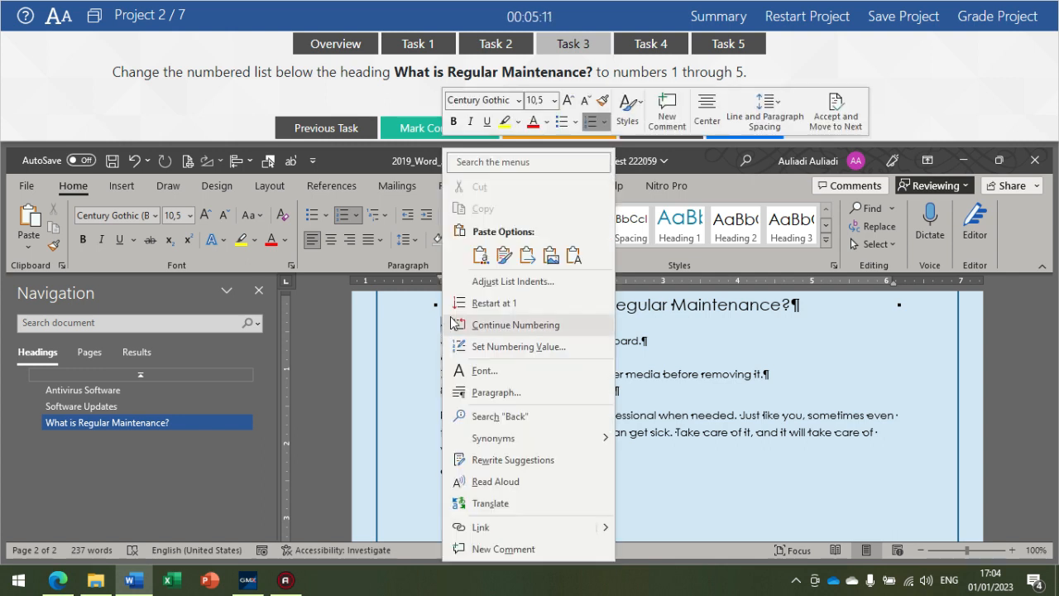
left_click(491, 305)
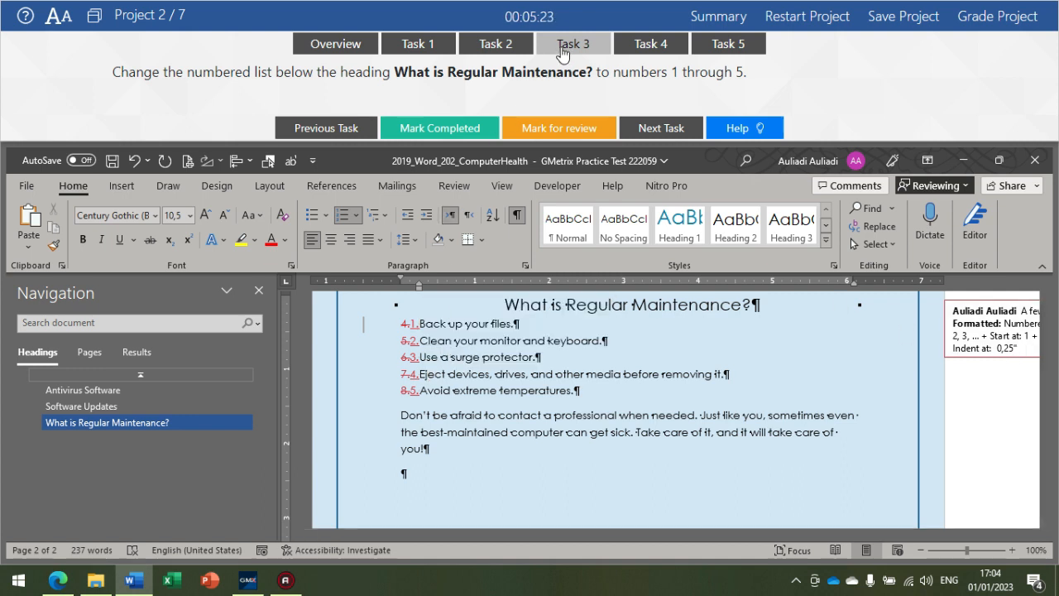
Show Task 4 and draw a Heart shape about 0.95" high and 1.09" wide below the document's last line of text.
left_click(650, 52)
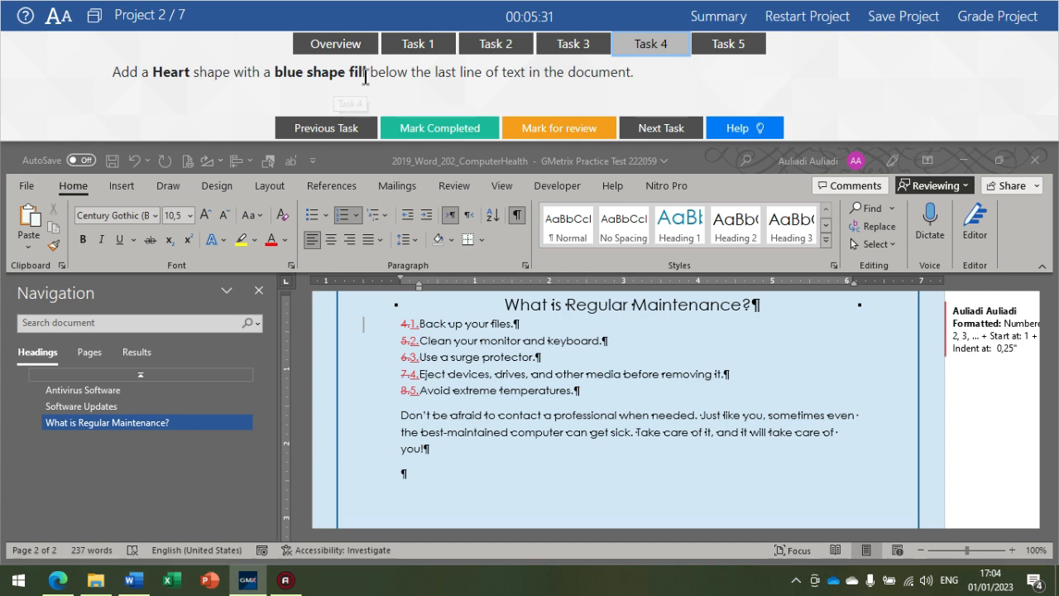
scroll(439, 331, "down", 2)
left_click(433, 392)
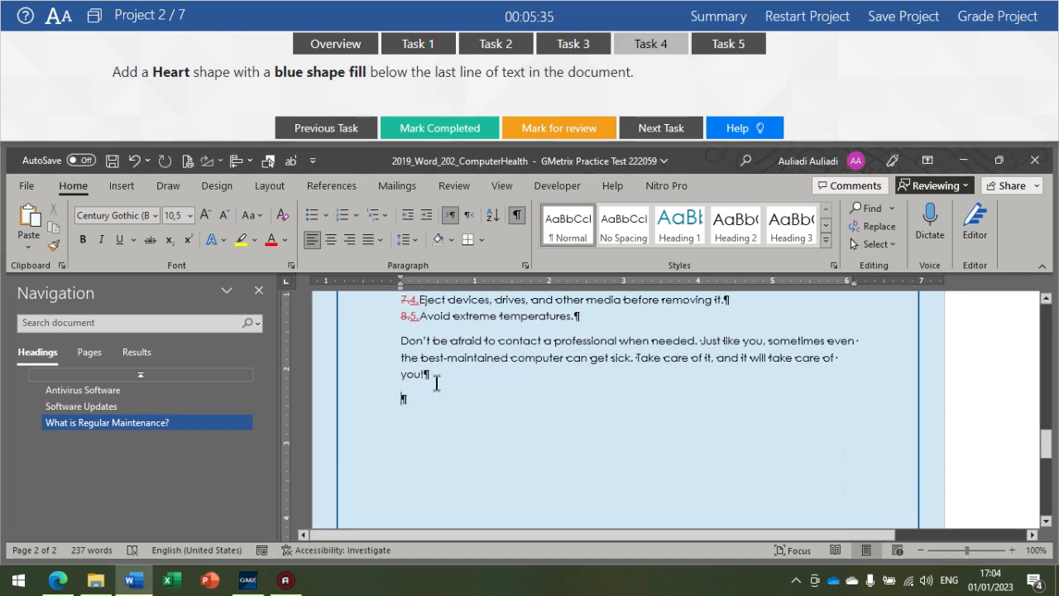
left_click(124, 186)
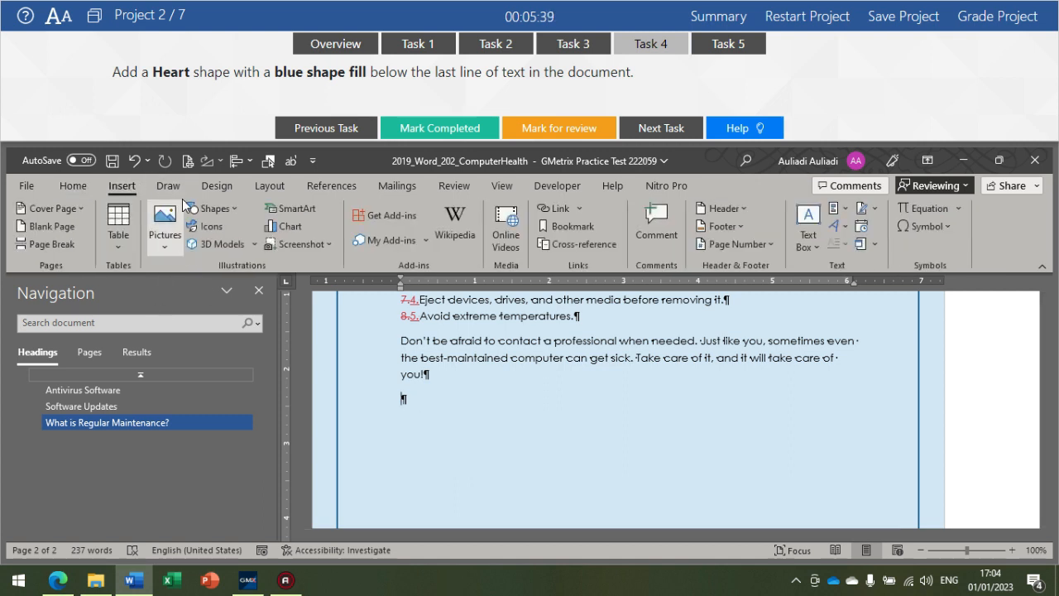
left_click(225, 209)
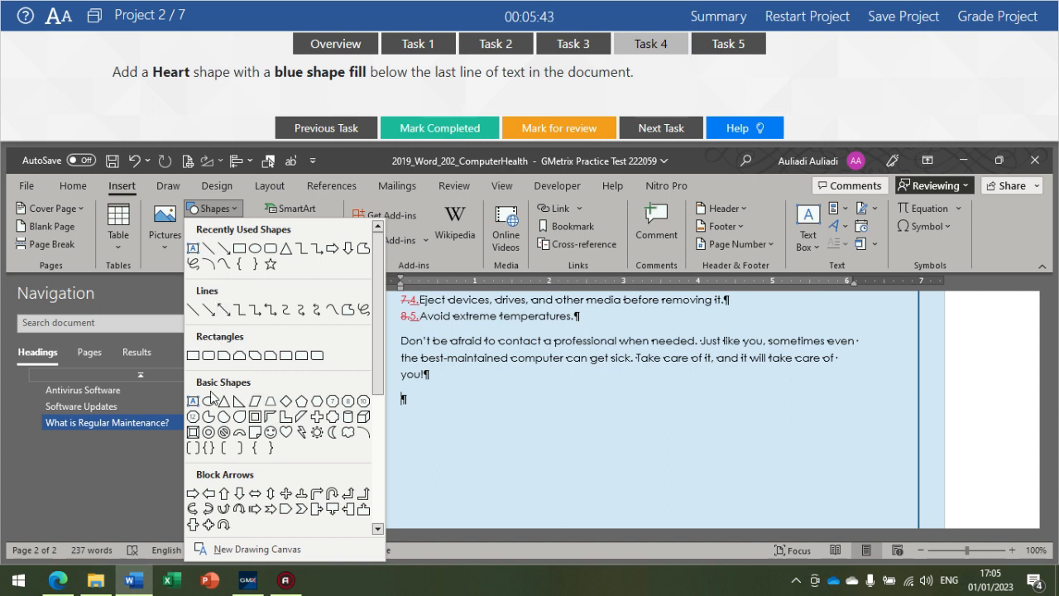
left_click(284, 431)
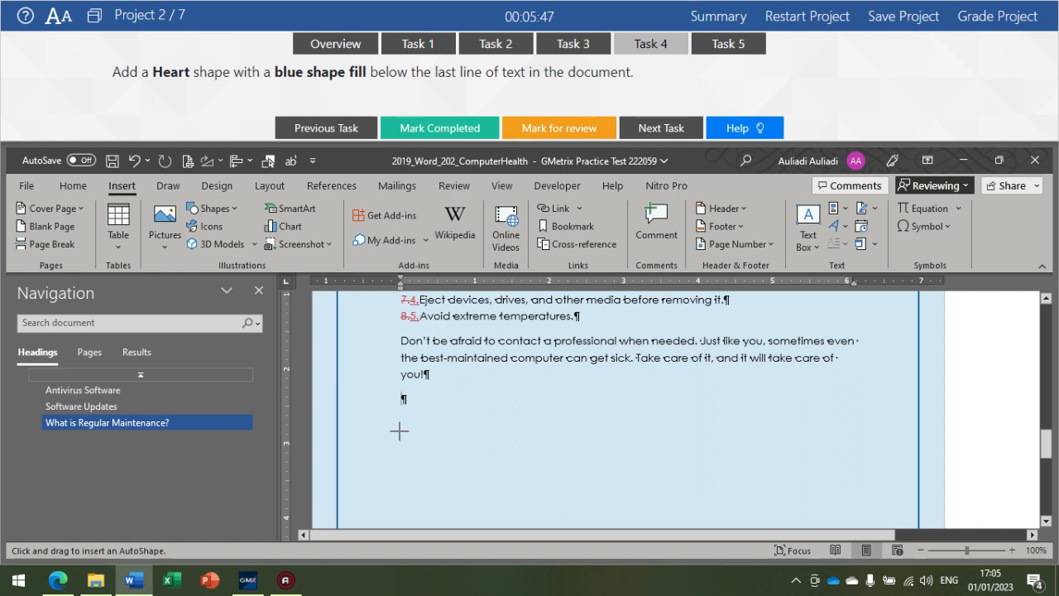
left_click_drag(458, 403, 538, 474)
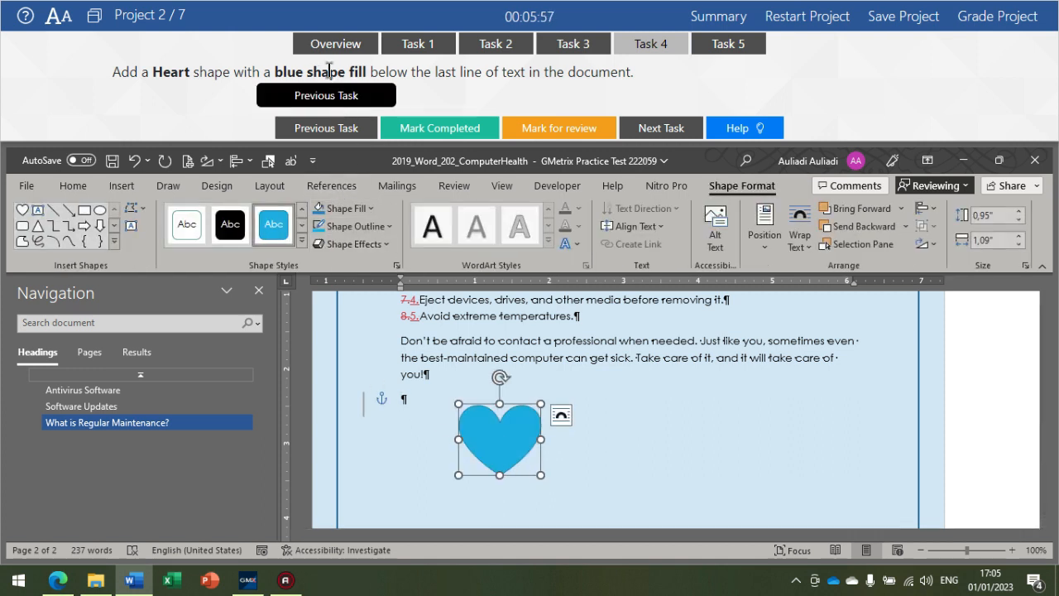
Fill the heart shape with the standard color Blue and deselect it.
left_click(346, 208)
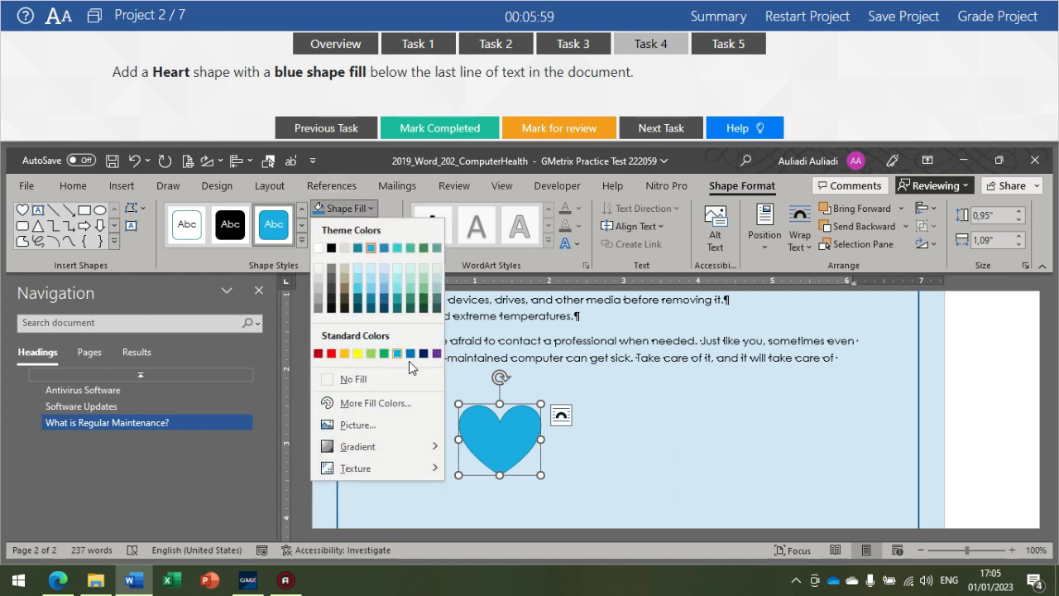
left_click(414, 357)
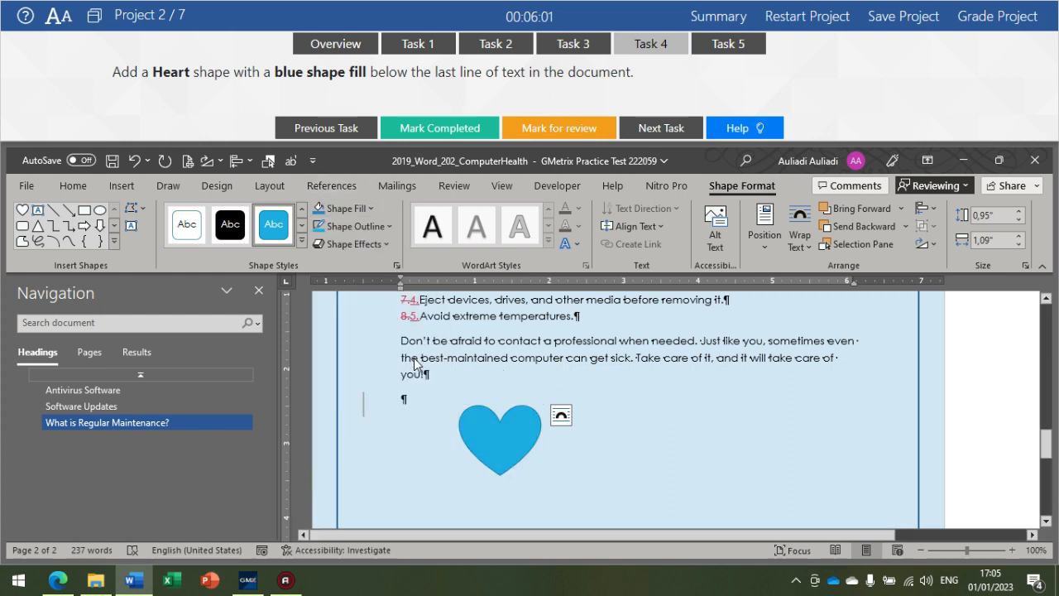
left_click(607, 383)
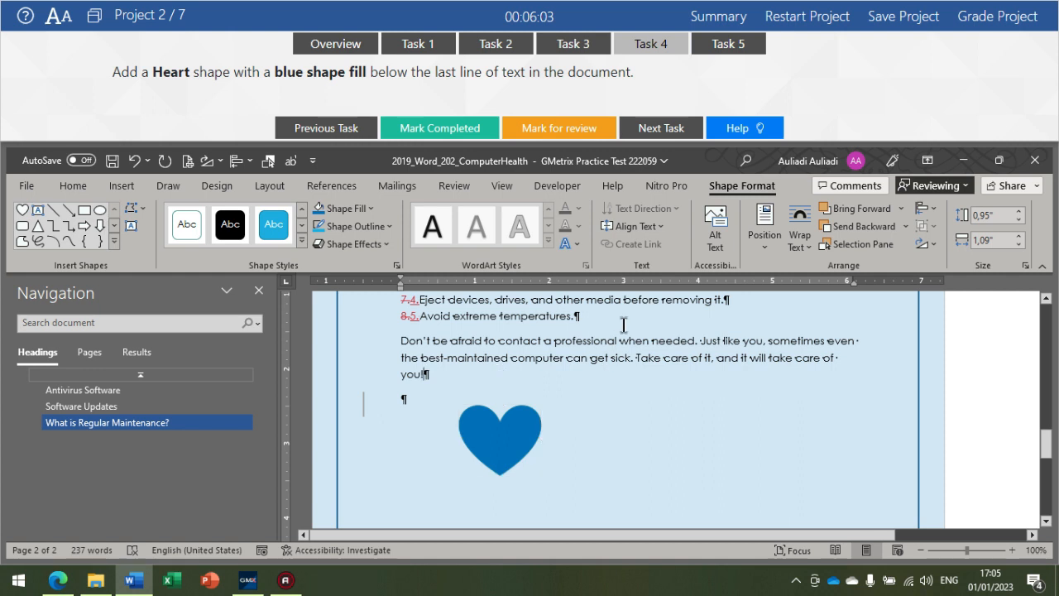
Show Task 5 and move the stethoscope image to the left margin, its top level with the sentence starting Does your computer.
left_click(722, 44)
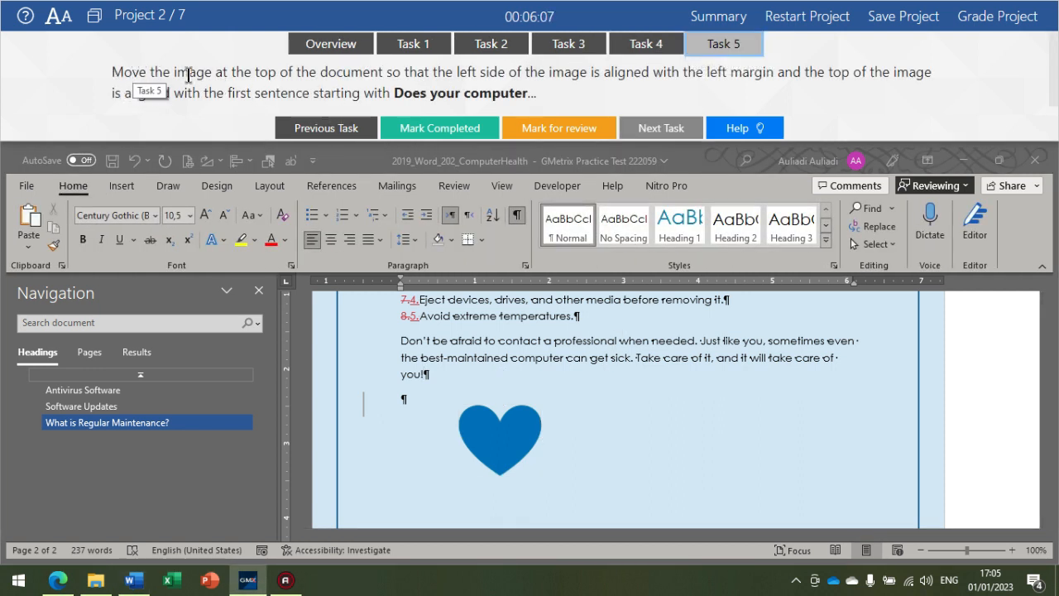
scroll(541, 384, "up", 5)
scroll(541, 384, "up", 10)
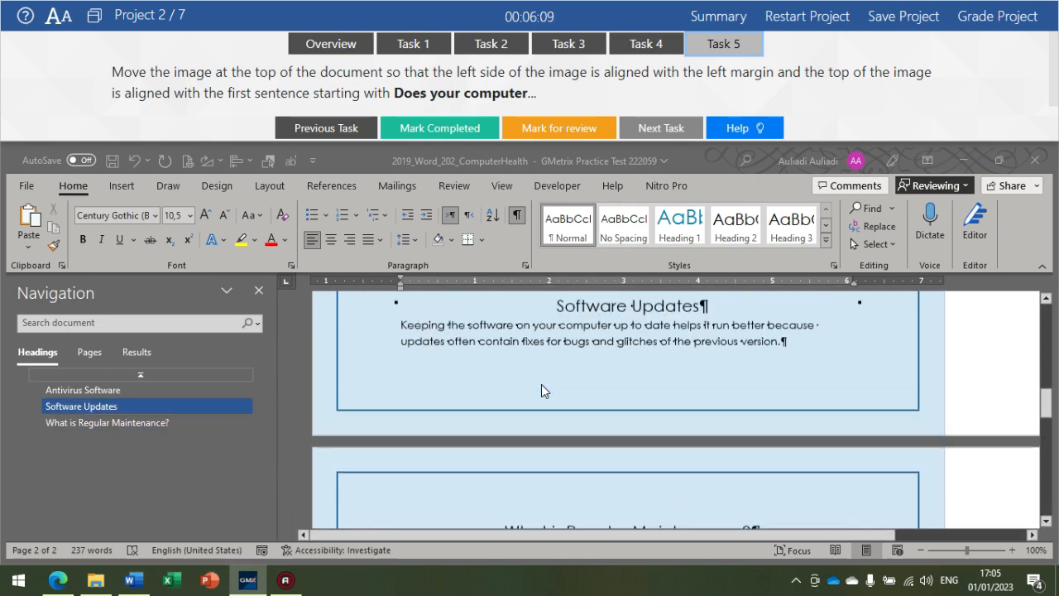
scroll(541, 384, "up", 3)
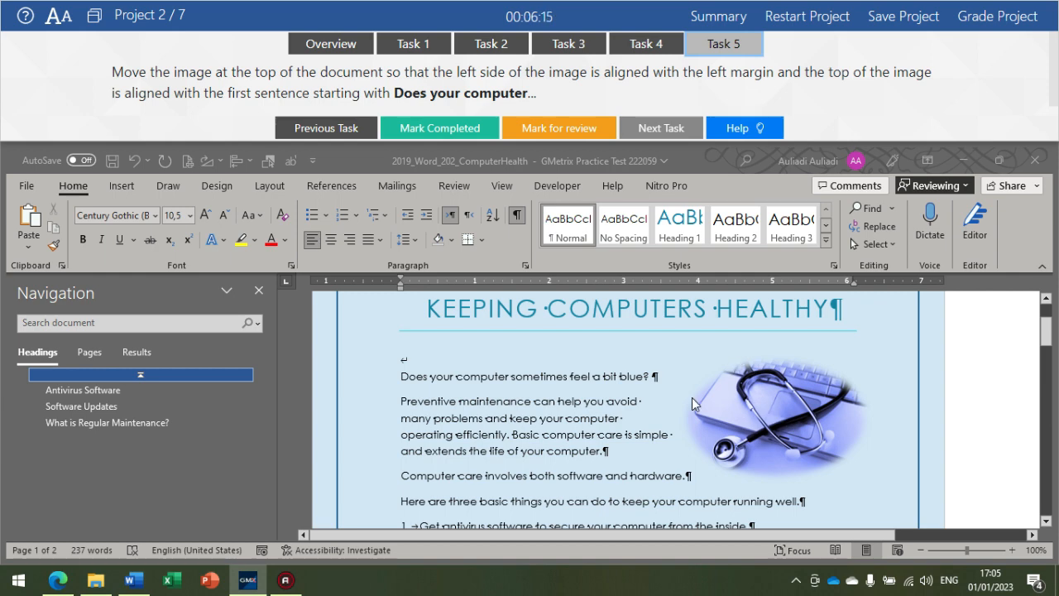
left_click(758, 403)
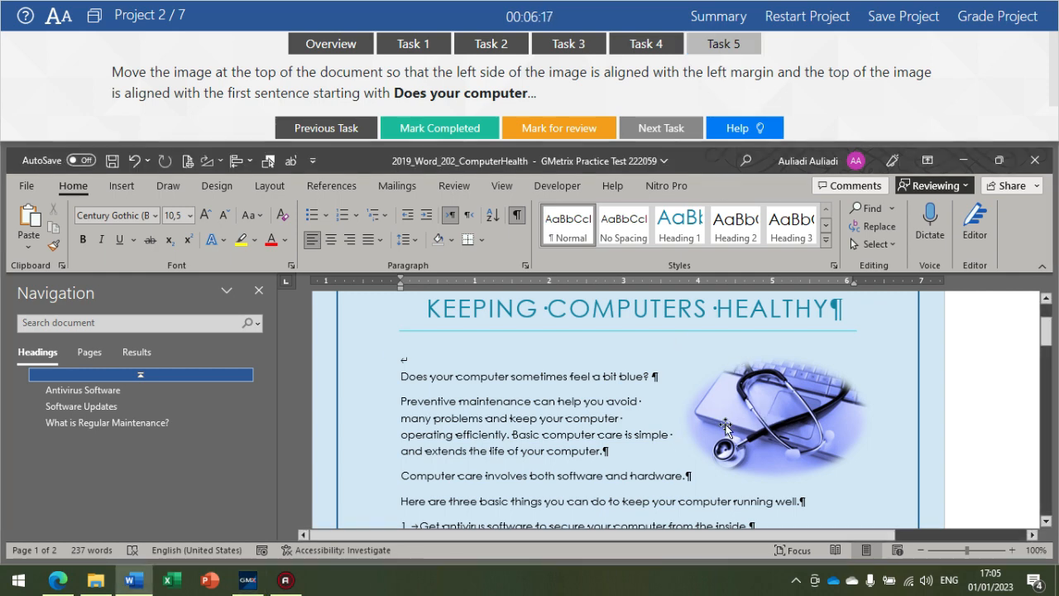
left_click(725, 425)
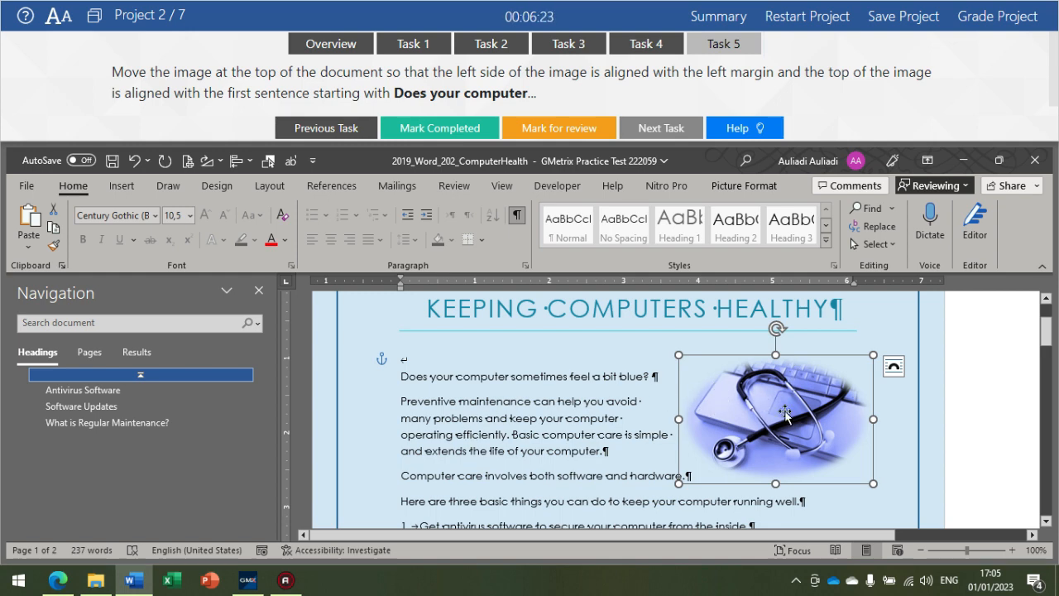
left_click_drag(783, 413, 491, 409)
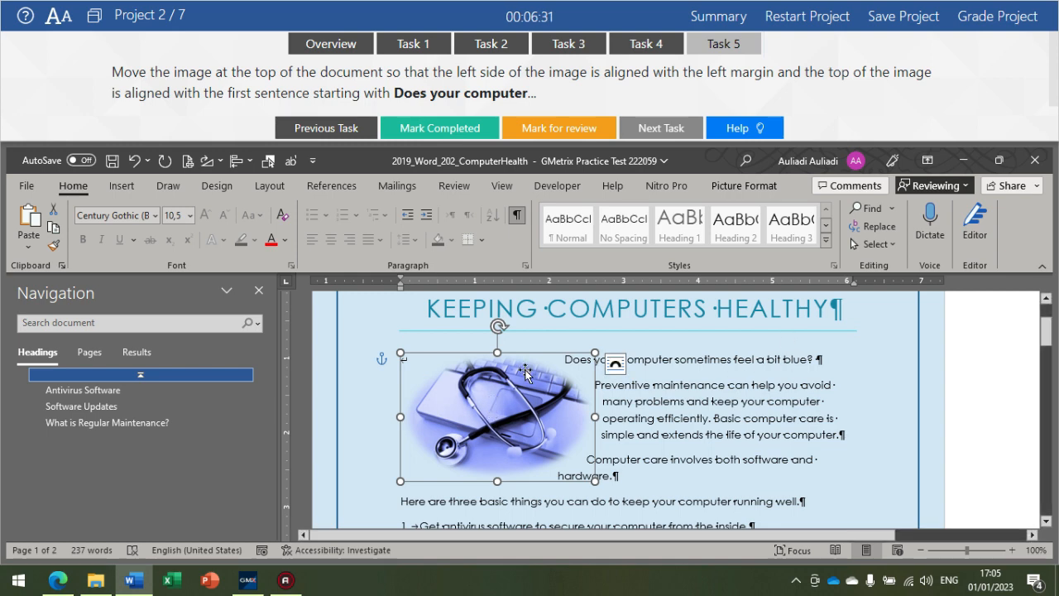
left_click_drag(492, 429, 492, 430)
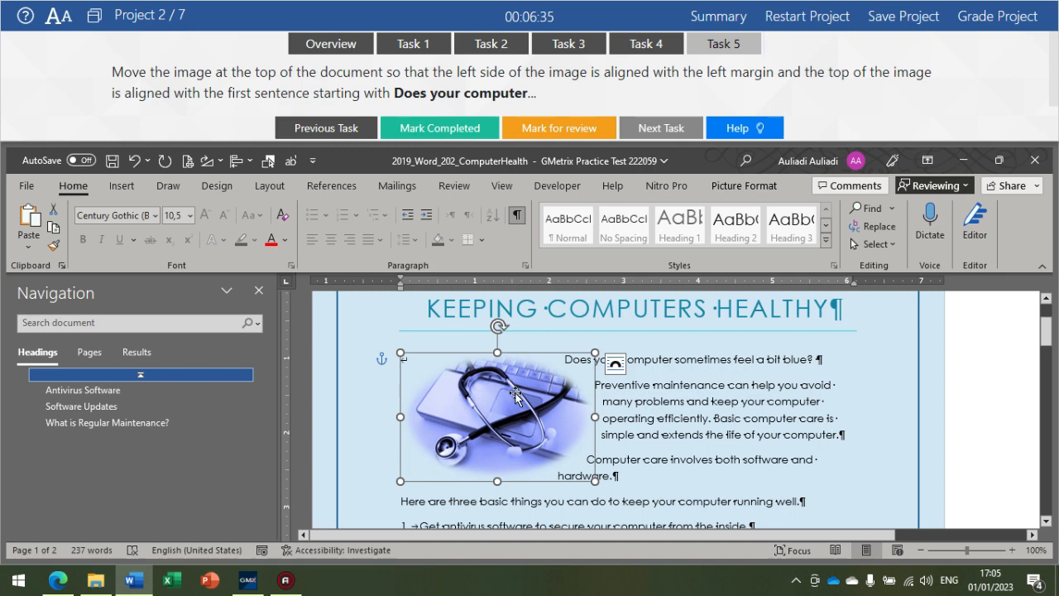
mouse_move(513, 401)
left_mouse_down()
mouse_move(514, 418)
mouse_move(514, 393)
left_mouse_up()
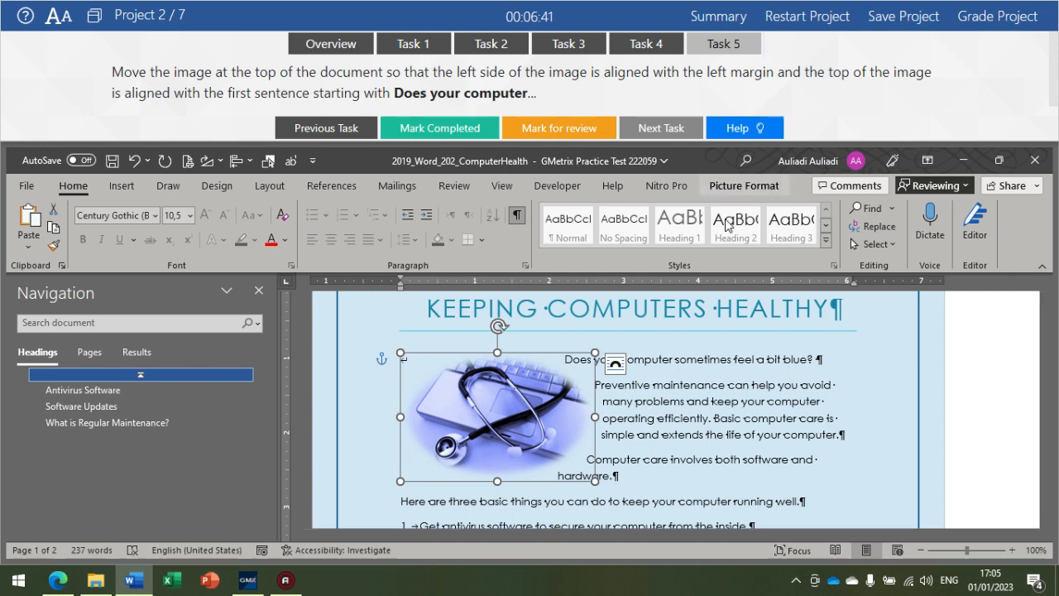
left_click(744, 186)
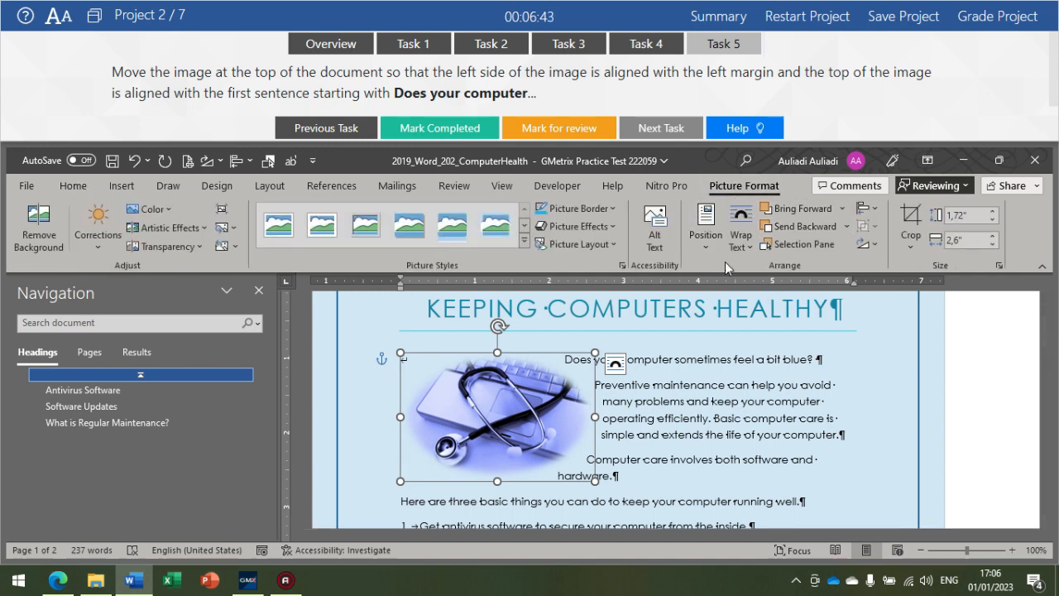
left_click(734, 243)
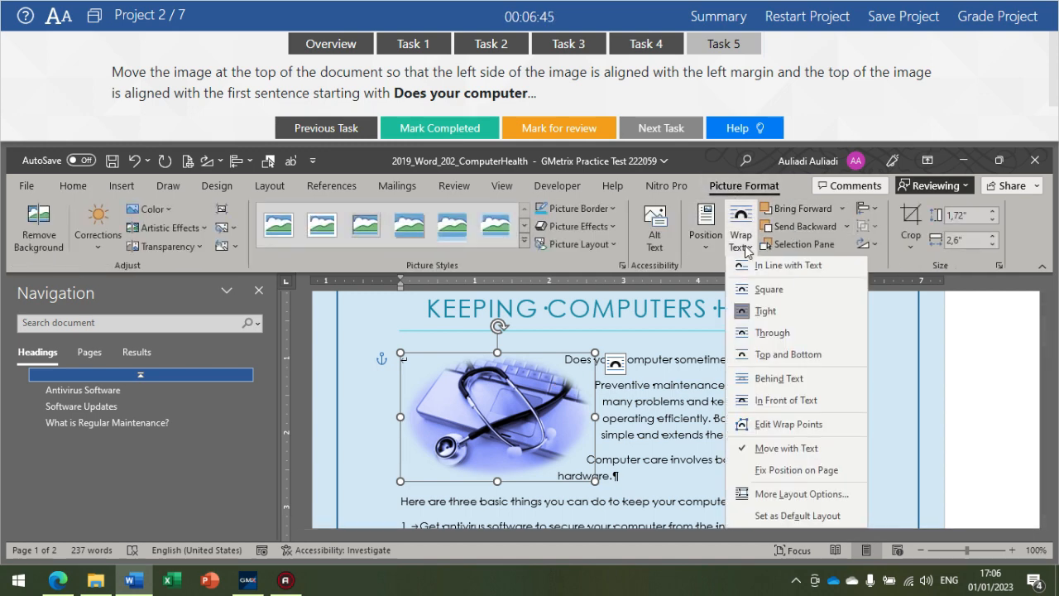
left_click(733, 245)
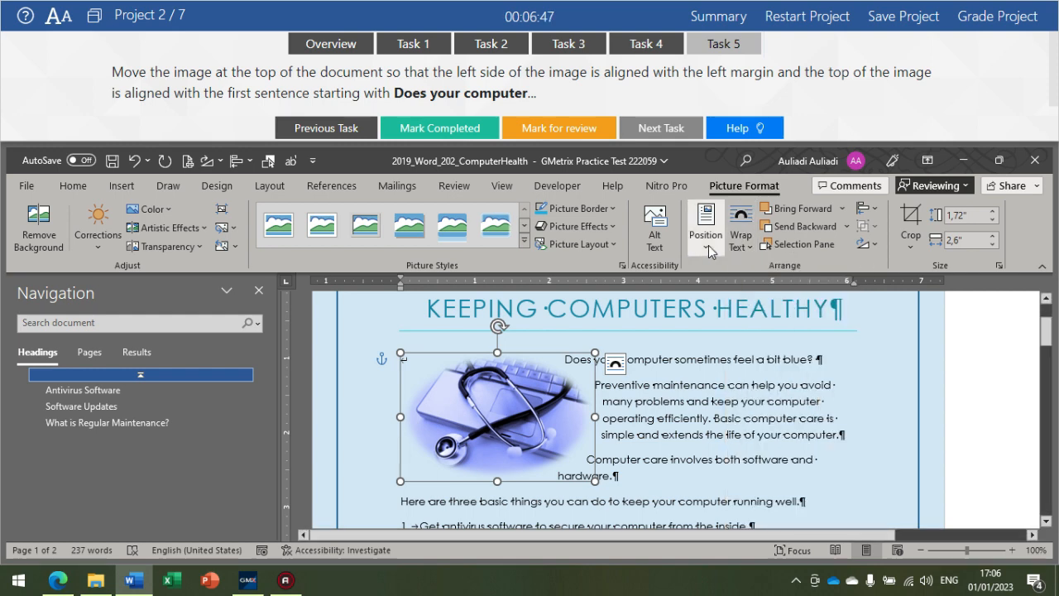
left_click(708, 240)
left_click(706, 240)
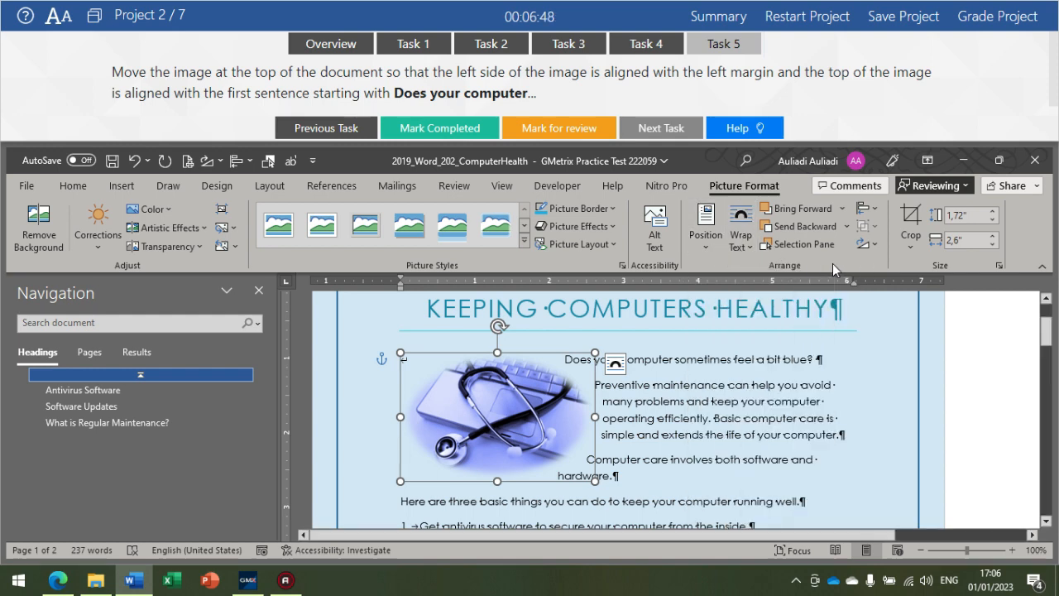
Switch Use Alignment Guides off and on again, and snap the image to the left margin and the first sentence's top.
left_click(864, 206)
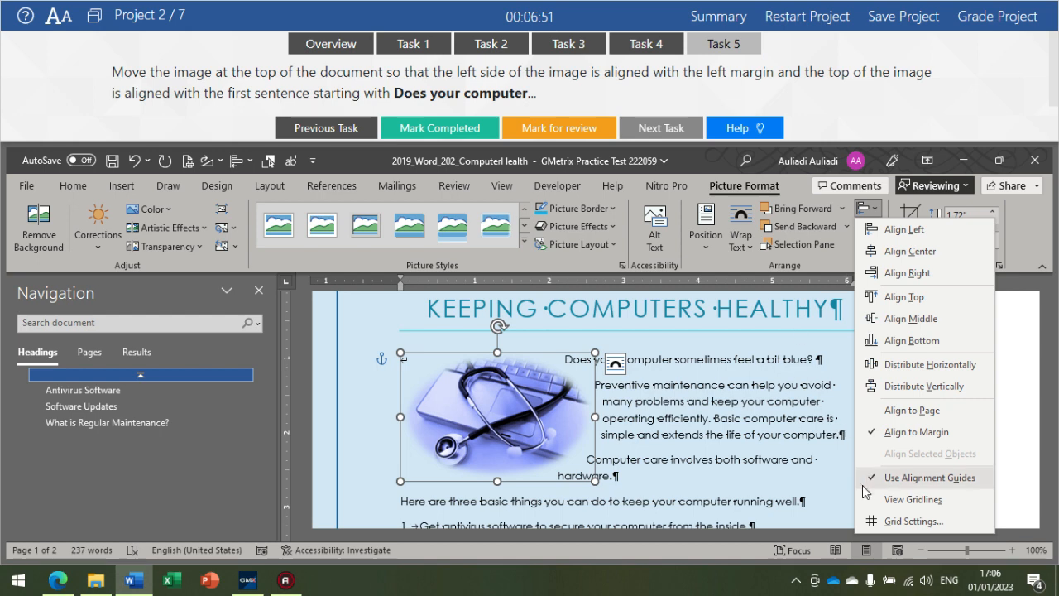
left_click(950, 485)
left_click(864, 207)
left_click(910, 487)
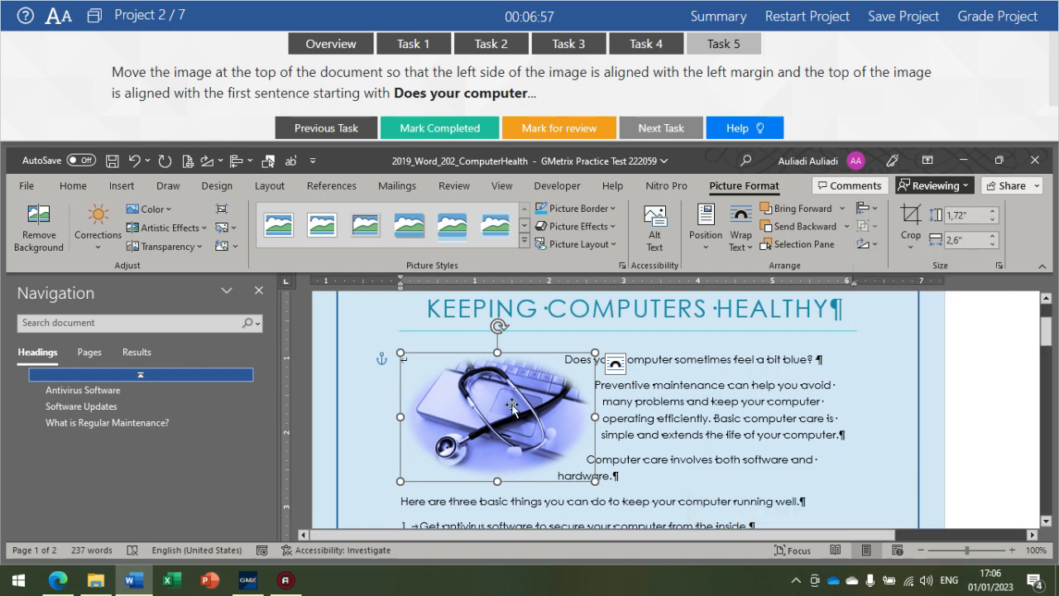
left_click_drag(482, 397, 443, 391)
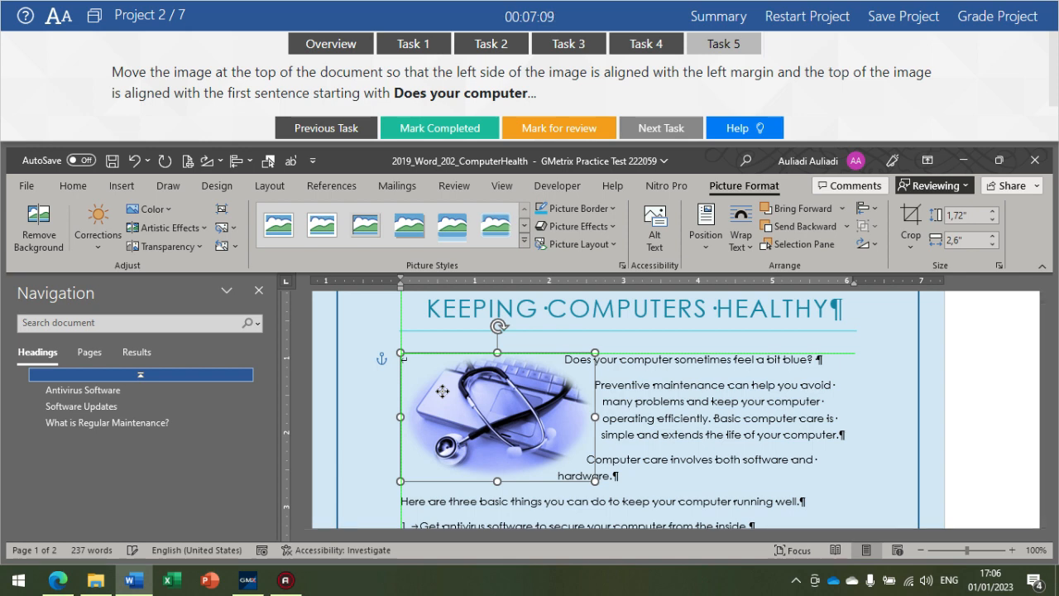
left_click(704, 414)
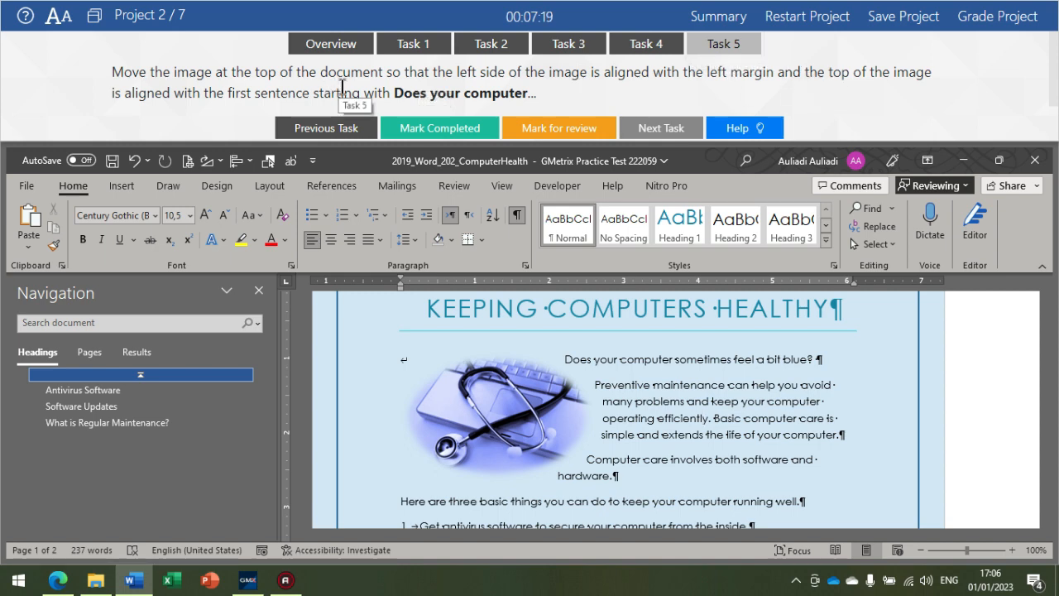
Check the aligned image's surroundings and grade Project 2 to continue to Project 3.
scroll(440, 78, "down", 1)
scroll(456, 75, "up", 1)
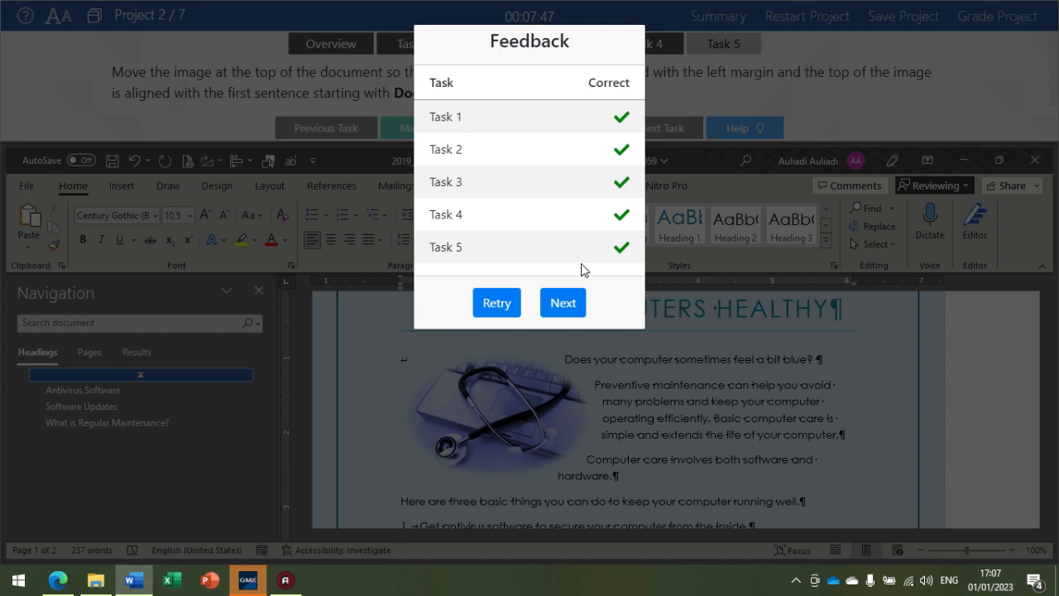
left_click(568, 304)
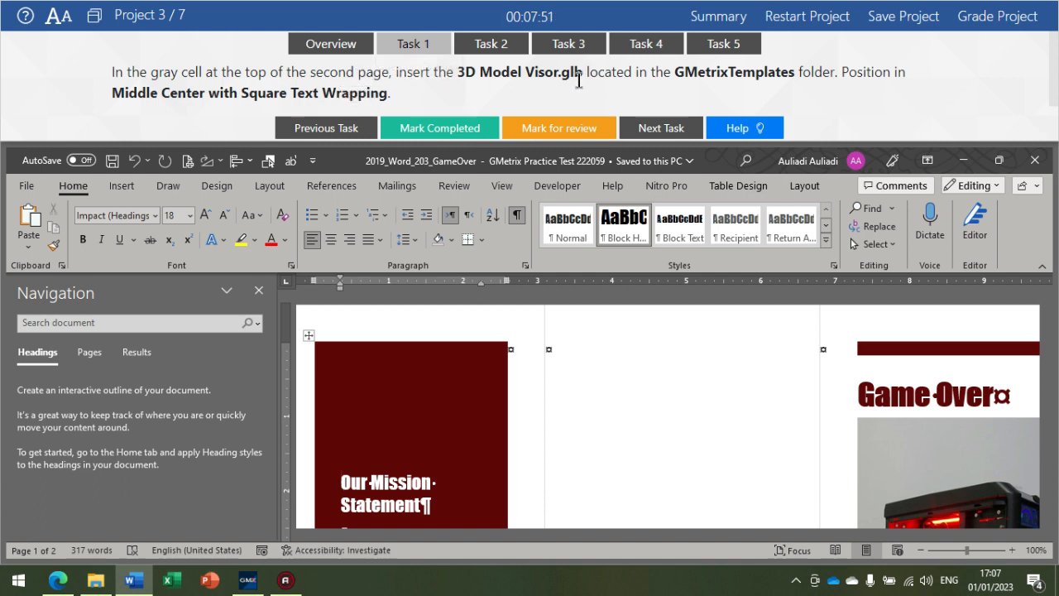
Go to the second page and place the cursor in the gray cell at its top.
left_click(88, 352)
scroll(110, 447, "down", 1)
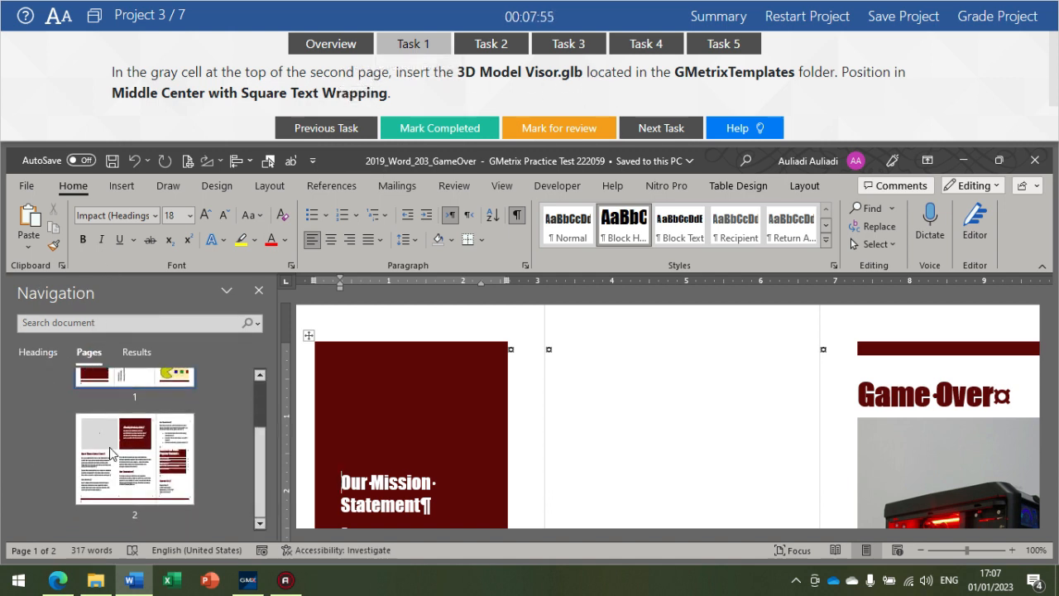
left_click(110, 452)
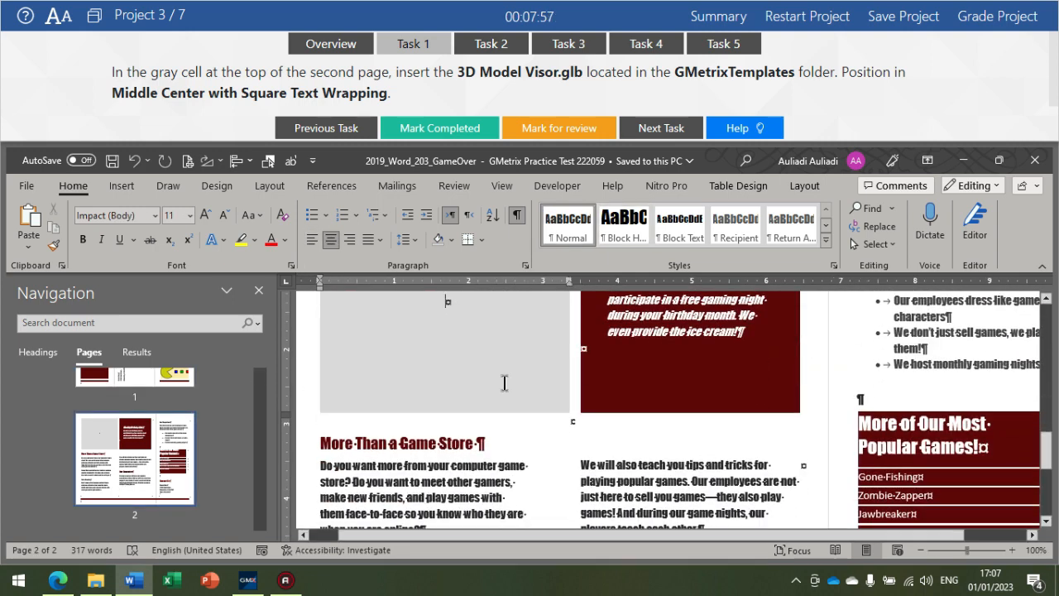
scroll(504, 382, "up", 3)
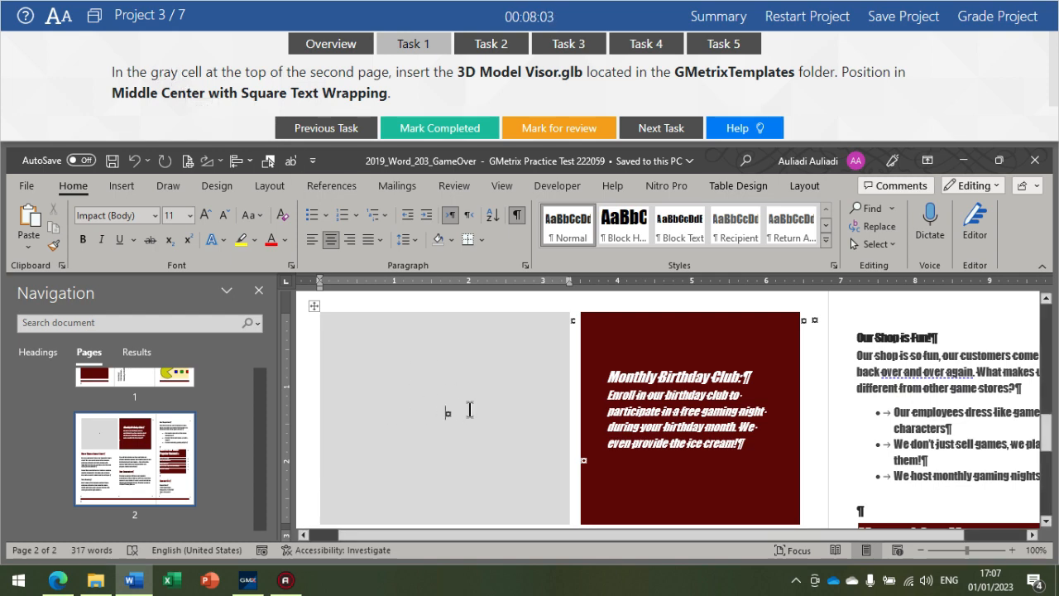
scroll(469, 410, "down", 1)
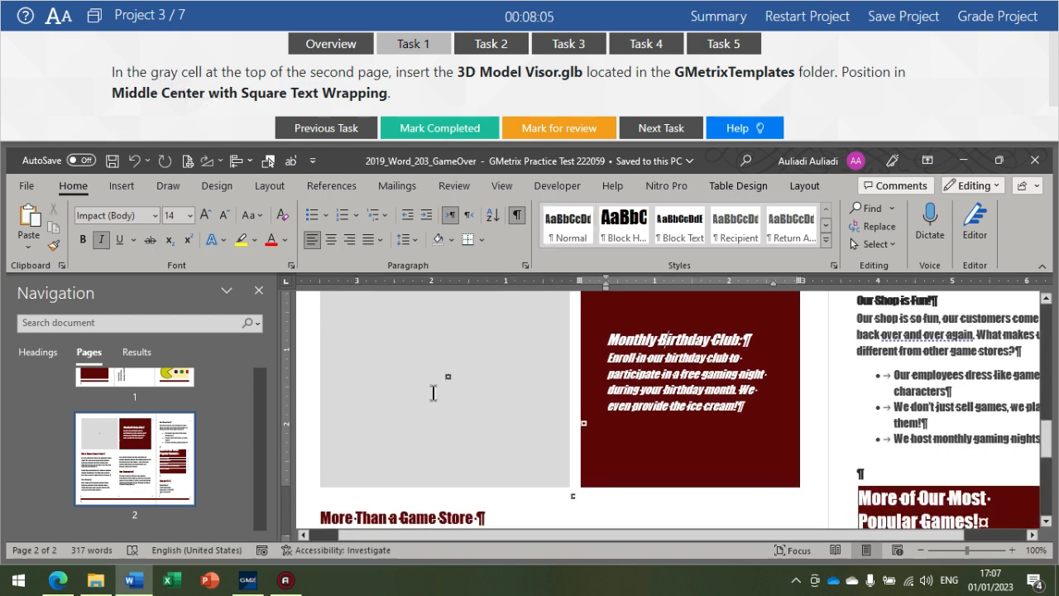
left_click(330, 346)
Insert the 3D model Visor from the Documents folder GMetrixTemplates into the gray cell and position it in Middle Center with Square Text Wrapping.
left_click(122, 185)
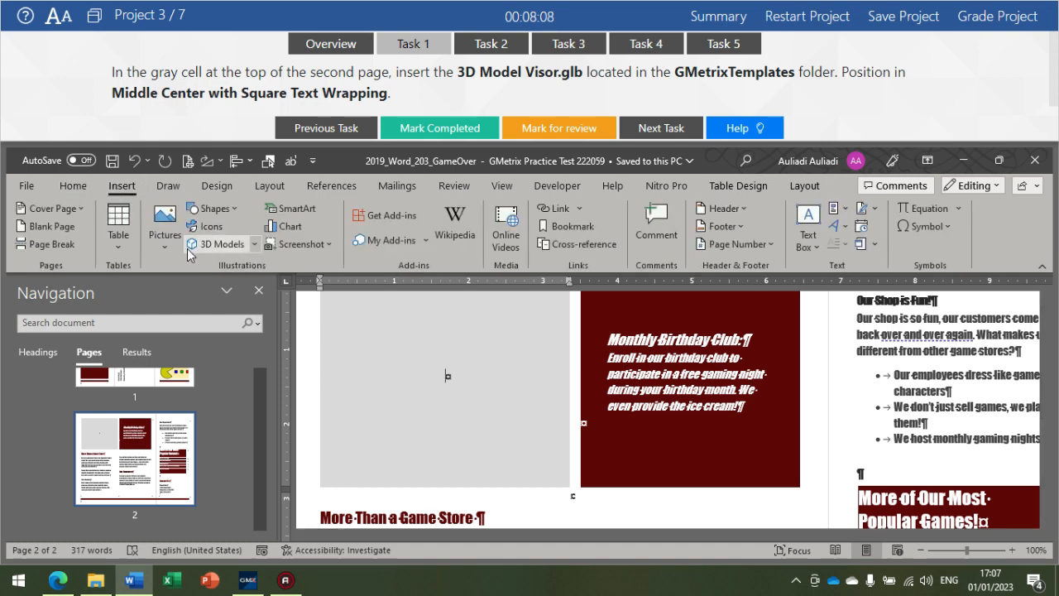
left_click(249, 244)
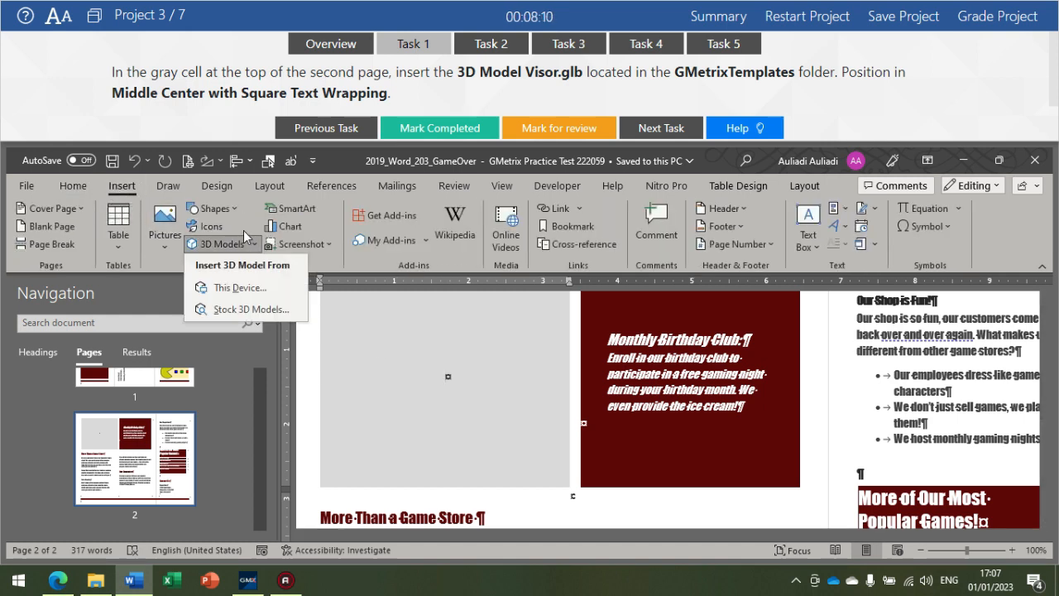
left_click(232, 293)
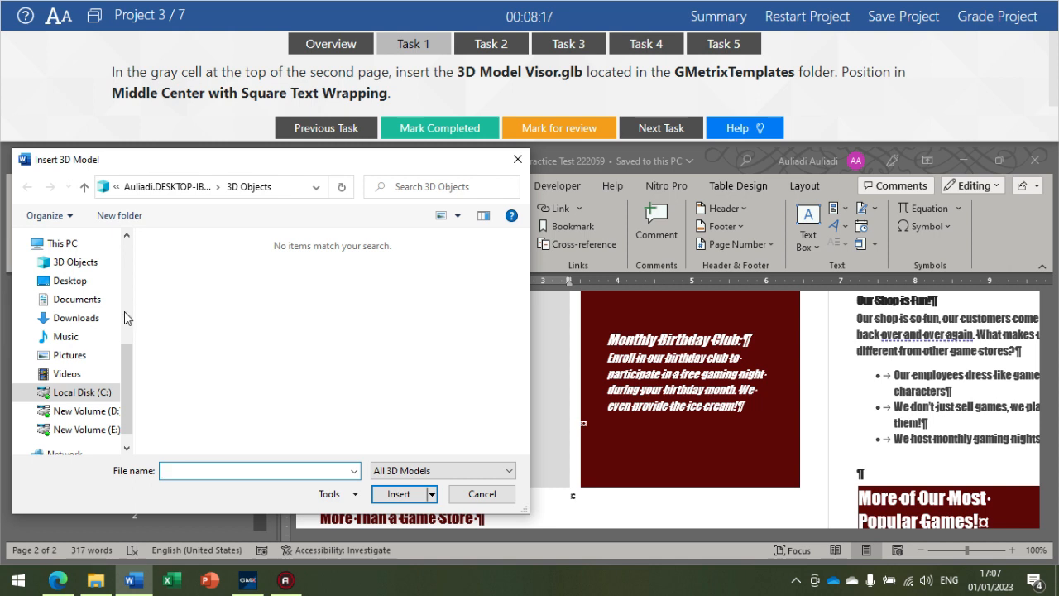
left_click(82, 300)
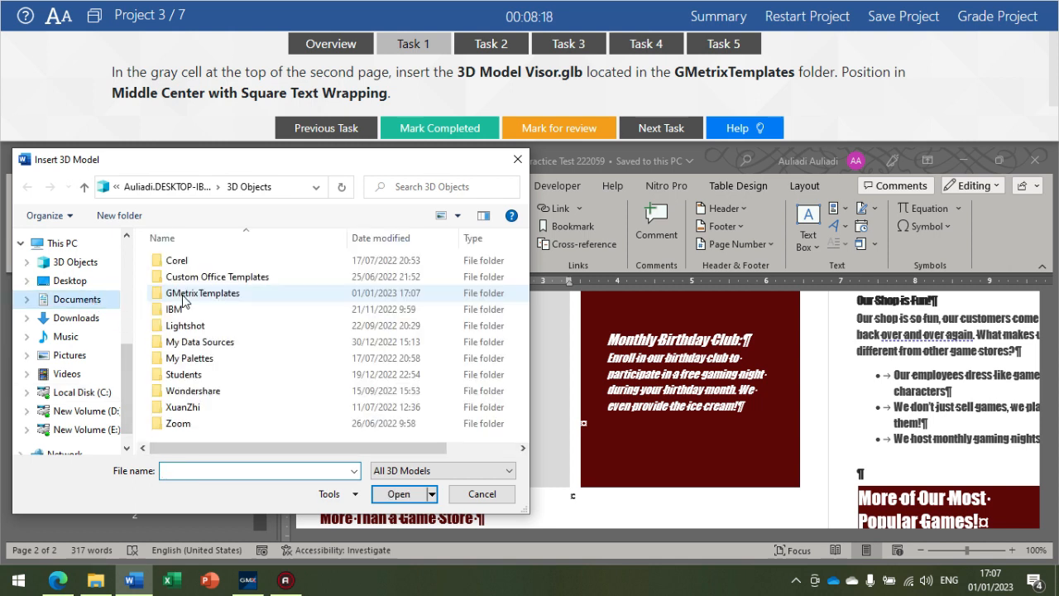
left_click(207, 298)
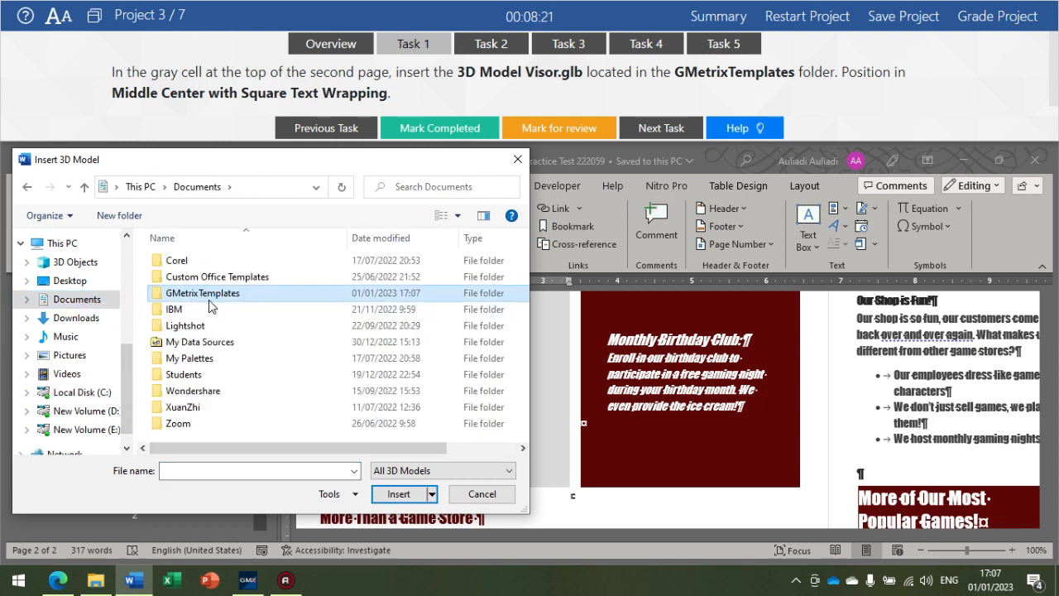
double_click(208, 306)
left_click(219, 261)
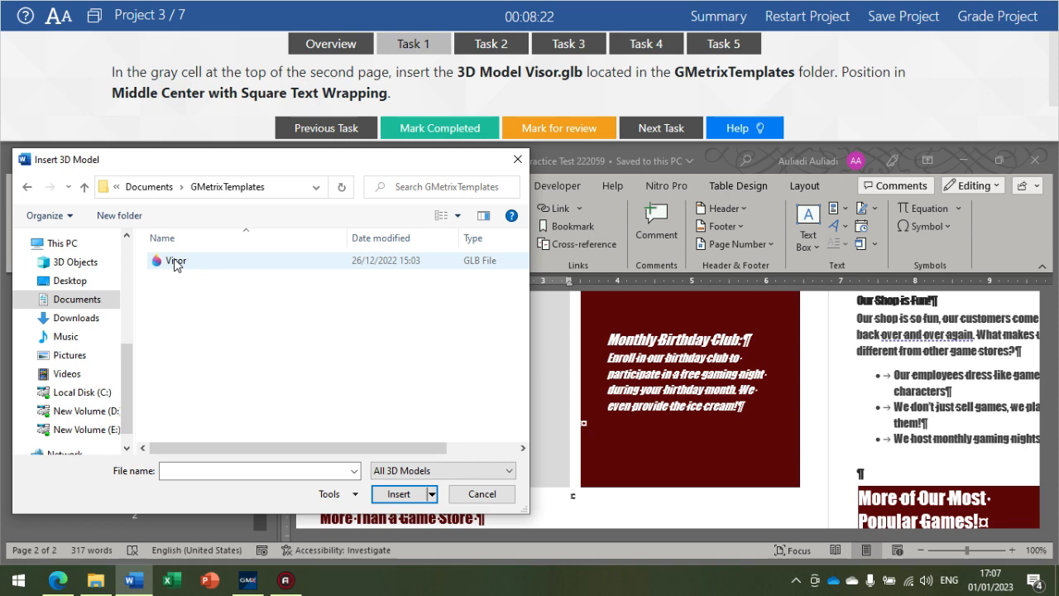
left_click(409, 499)
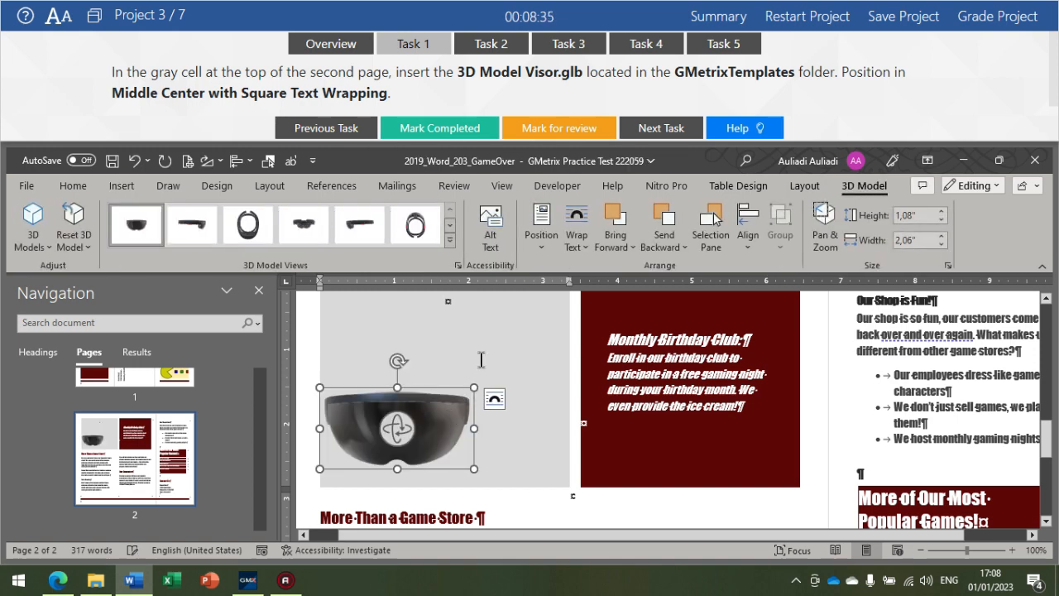
left_click(542, 251)
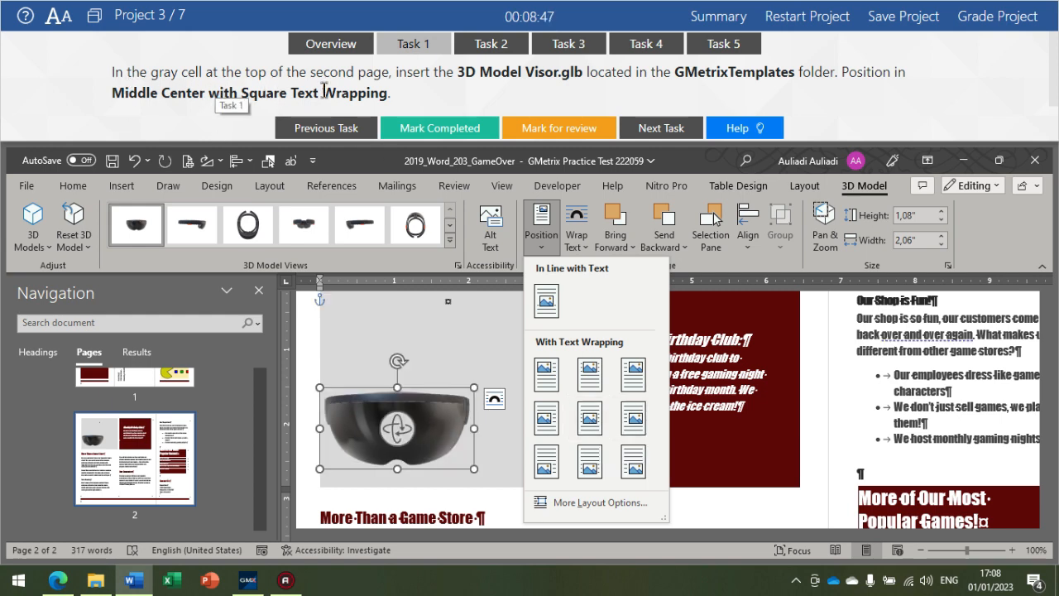
left_click(589, 422)
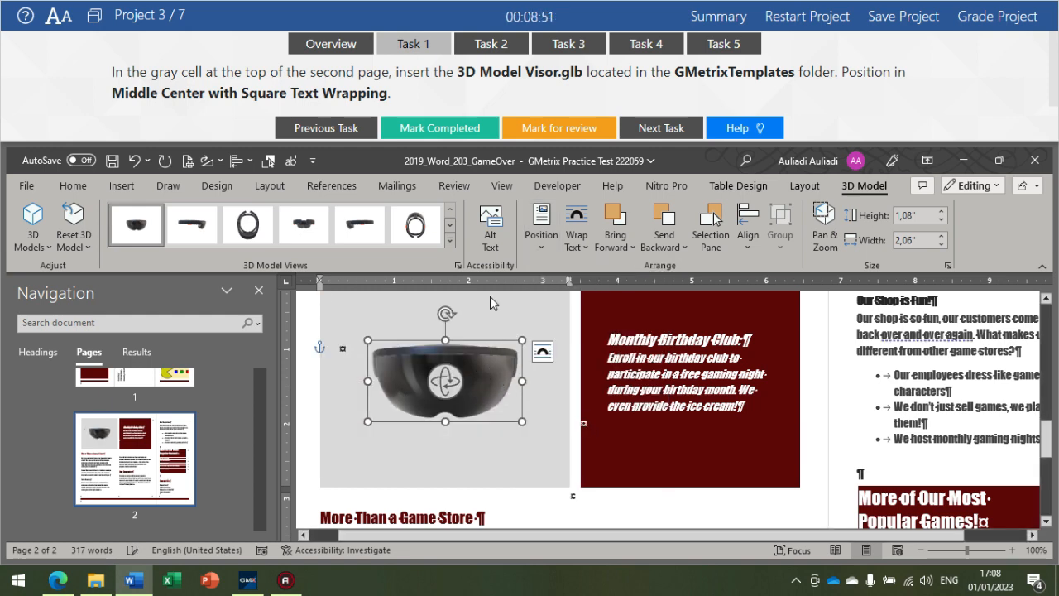
Show Task 2 and place the cursor immediately after the heading Game Over on the first page.
left_click(494, 45)
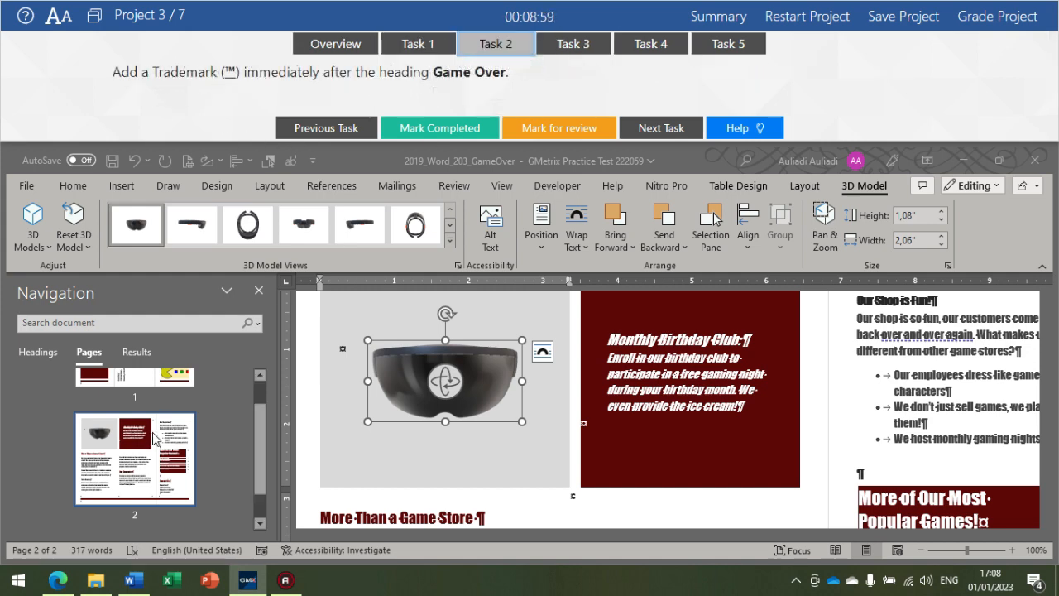
scroll(152, 439, "up", 3)
left_click(162, 401)
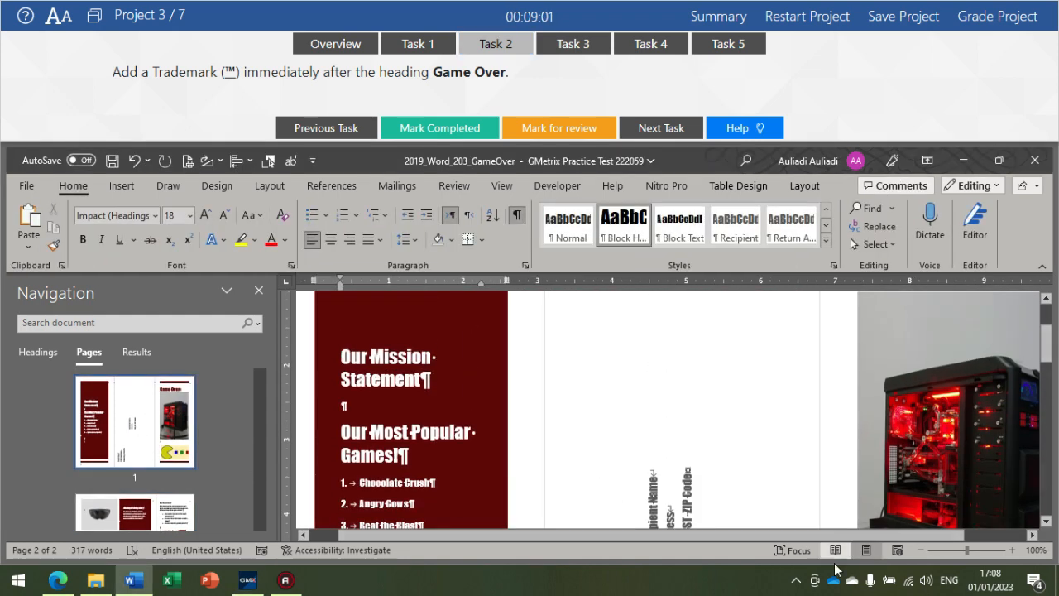
scroll(863, 439, "up", 3)
left_click(927, 404)
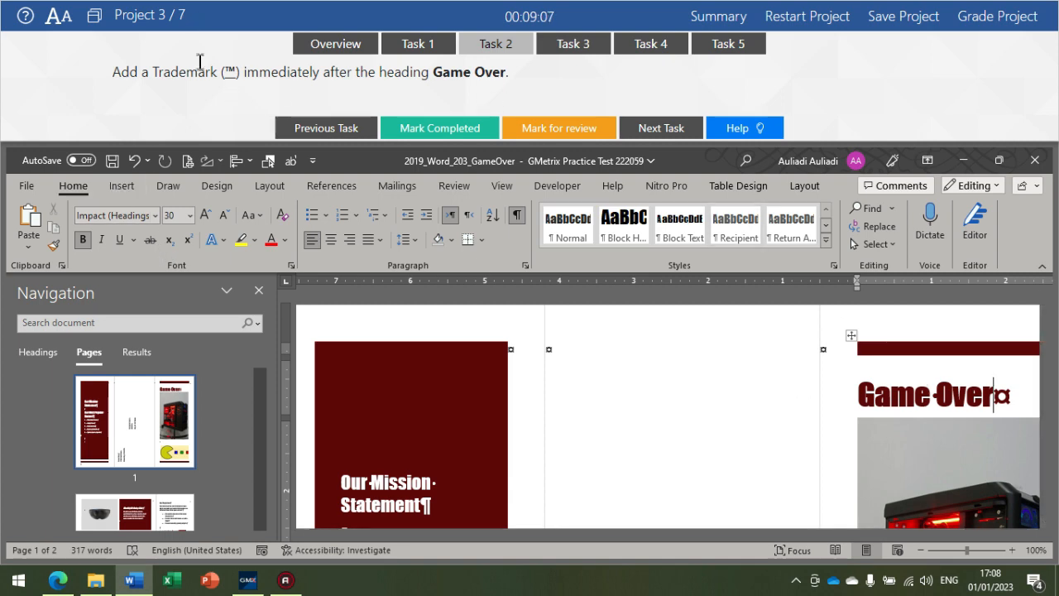
Insert the Trademark special character after Game Over, and check the quick symbol list for the same sign without inserting it again.
left_click(120, 187)
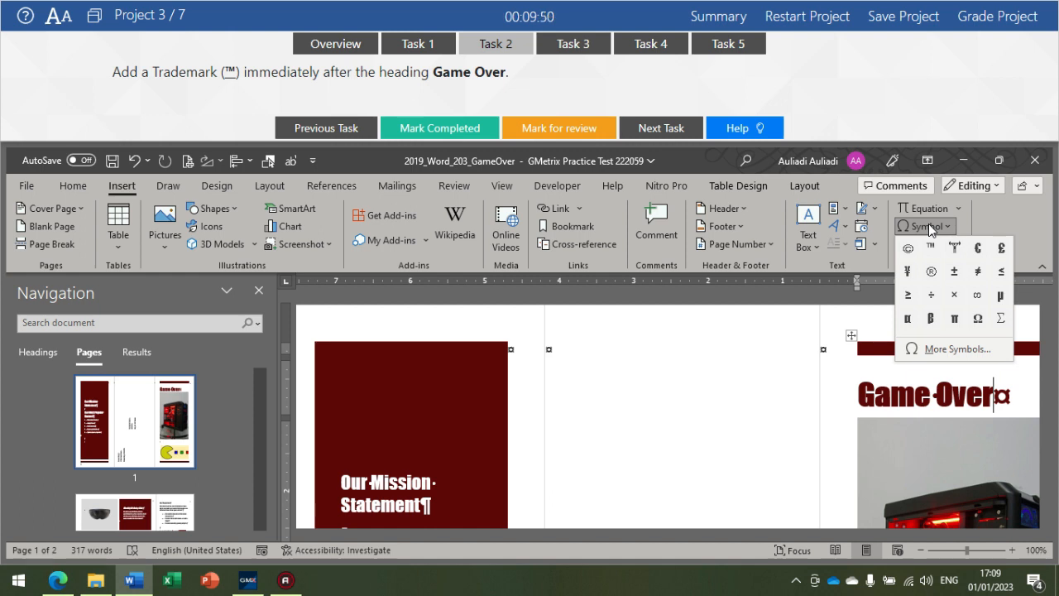
left_click(956, 351)
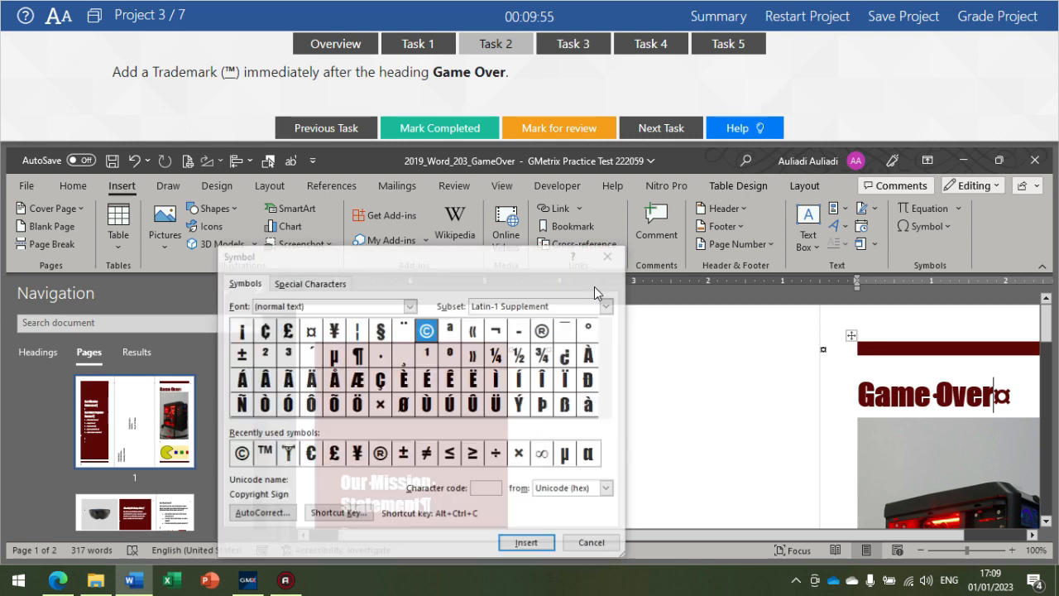
left_click(309, 283)
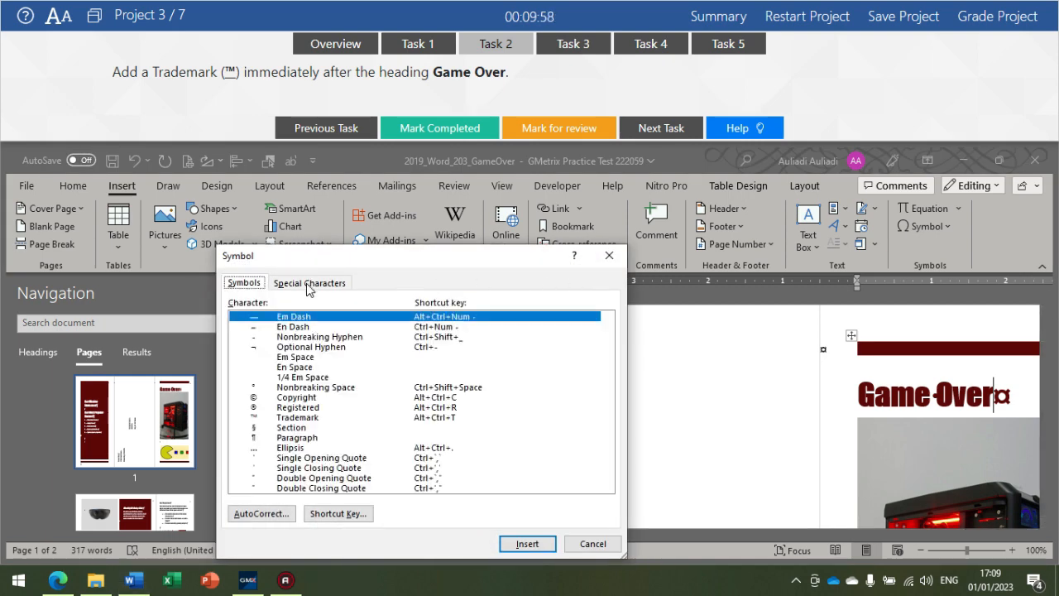
left_click(291, 418)
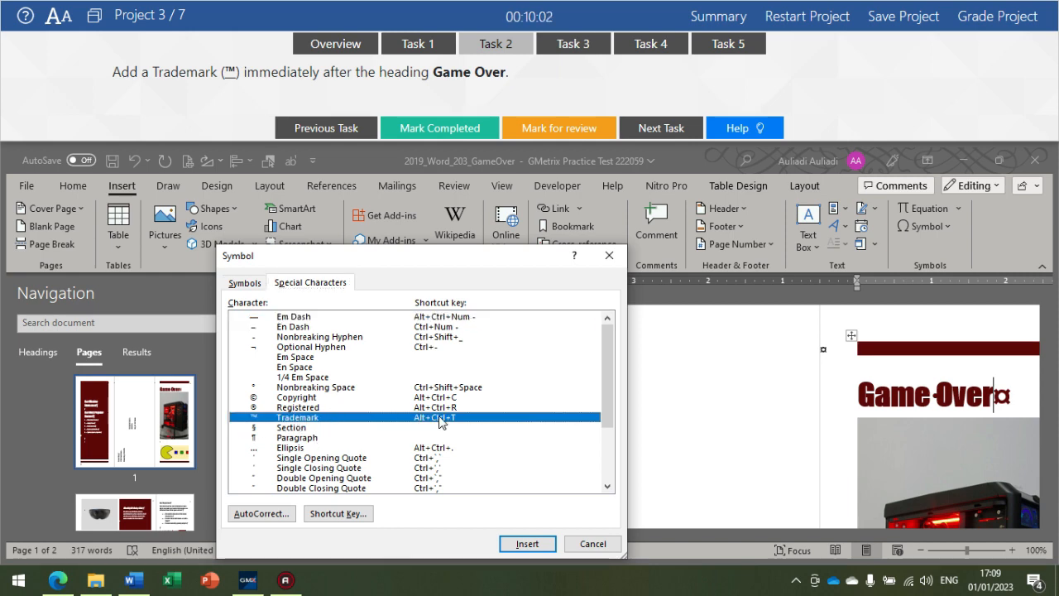
left_click(523, 544)
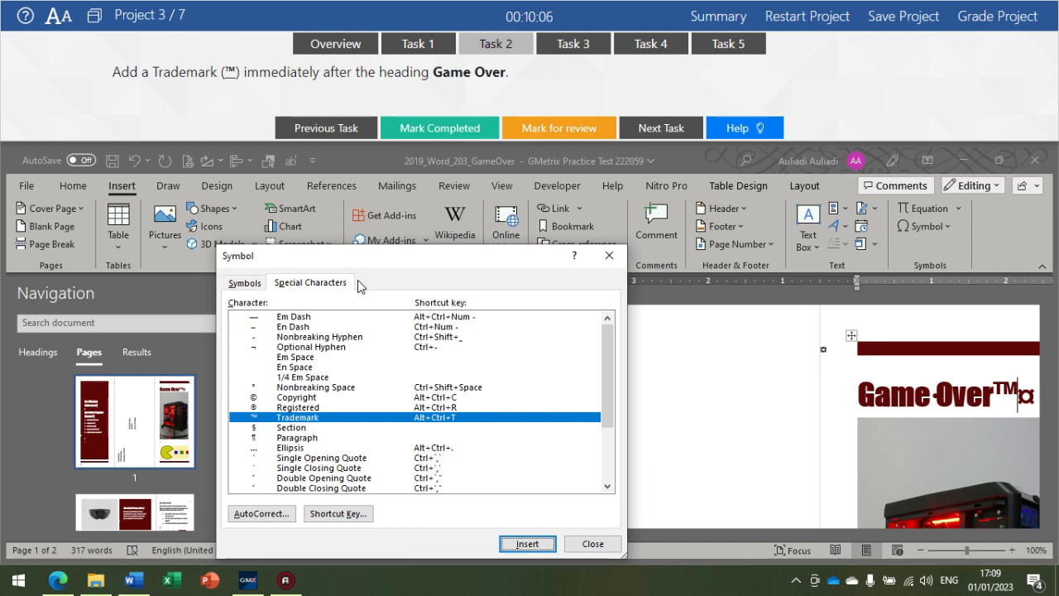
left_click(609, 255)
left_click(923, 226)
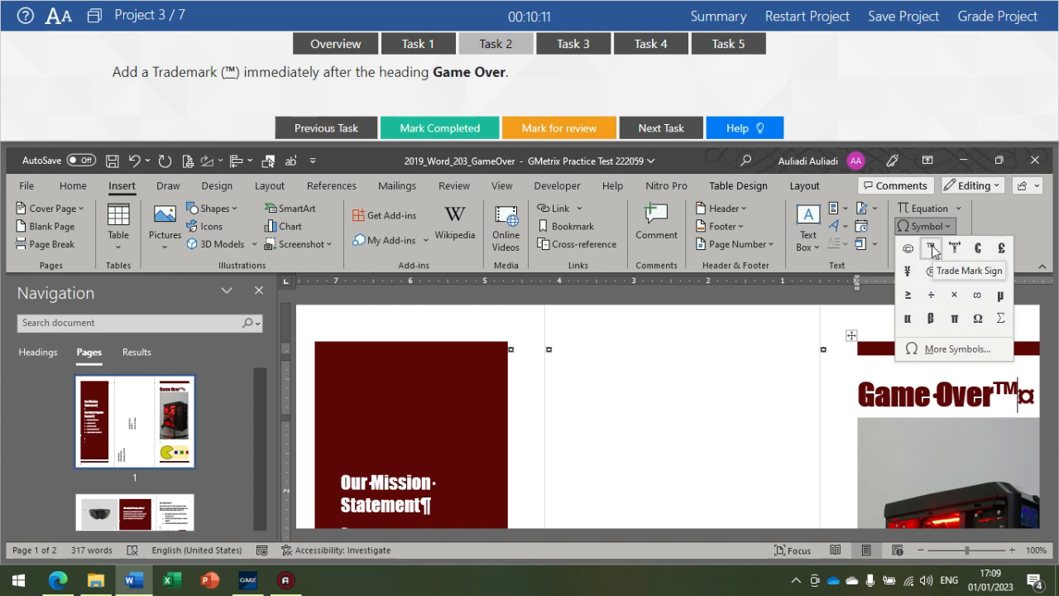
left_click(761, 414)
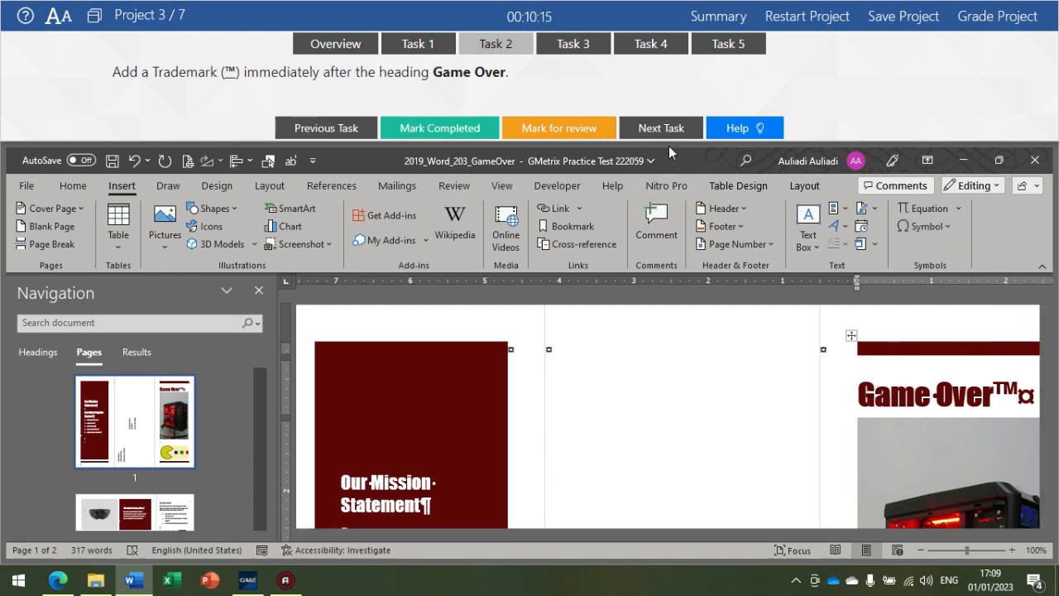
Show Task 3 and place the cursor in the More of Our Most Popular Games! table on the second page.
left_click(583, 48)
left_click(584, 47)
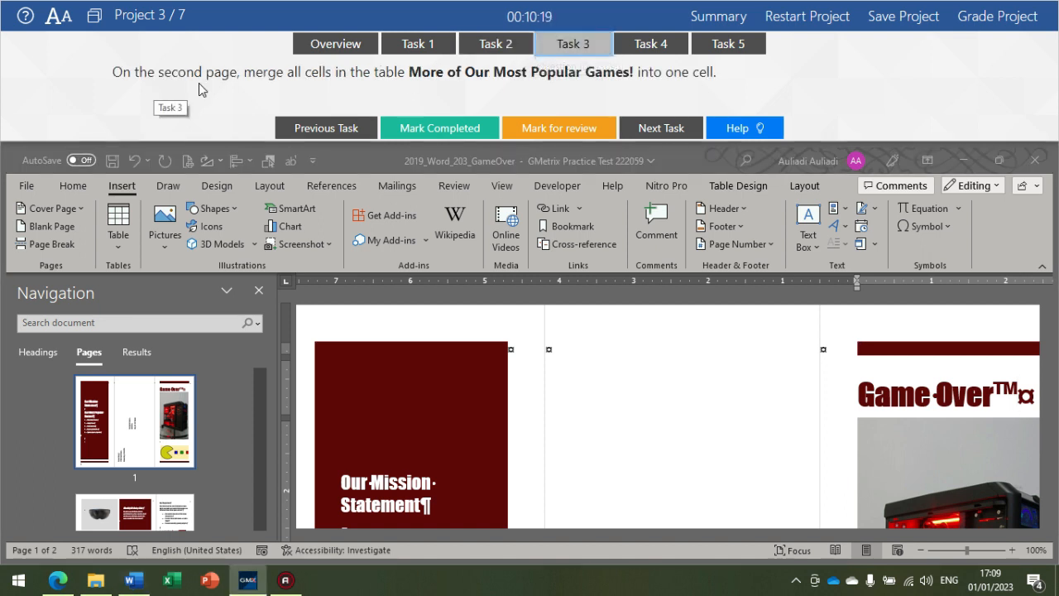
scroll(154, 488, "down", 2)
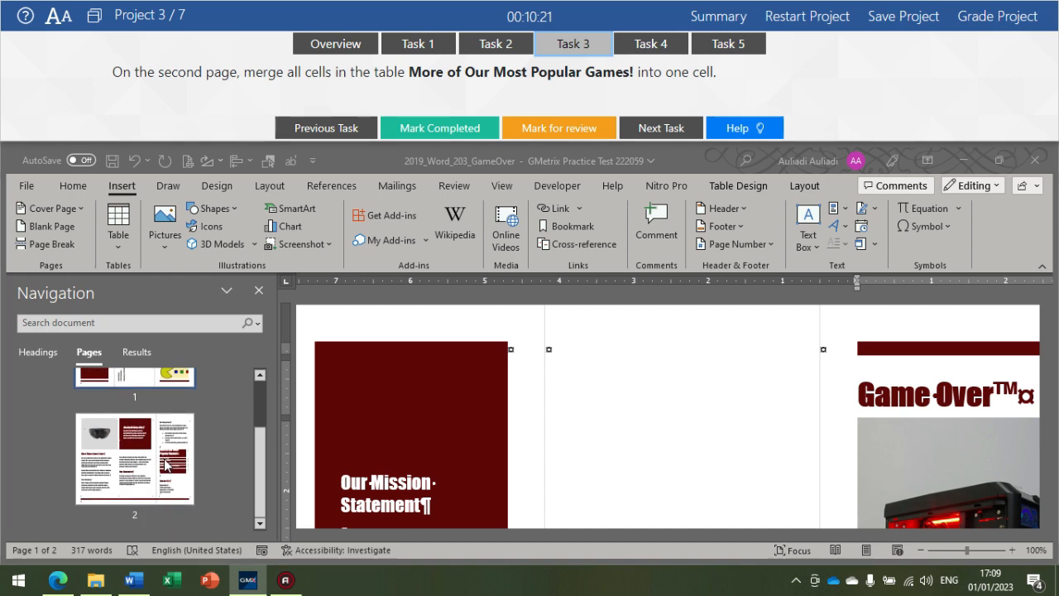
left_click(154, 480)
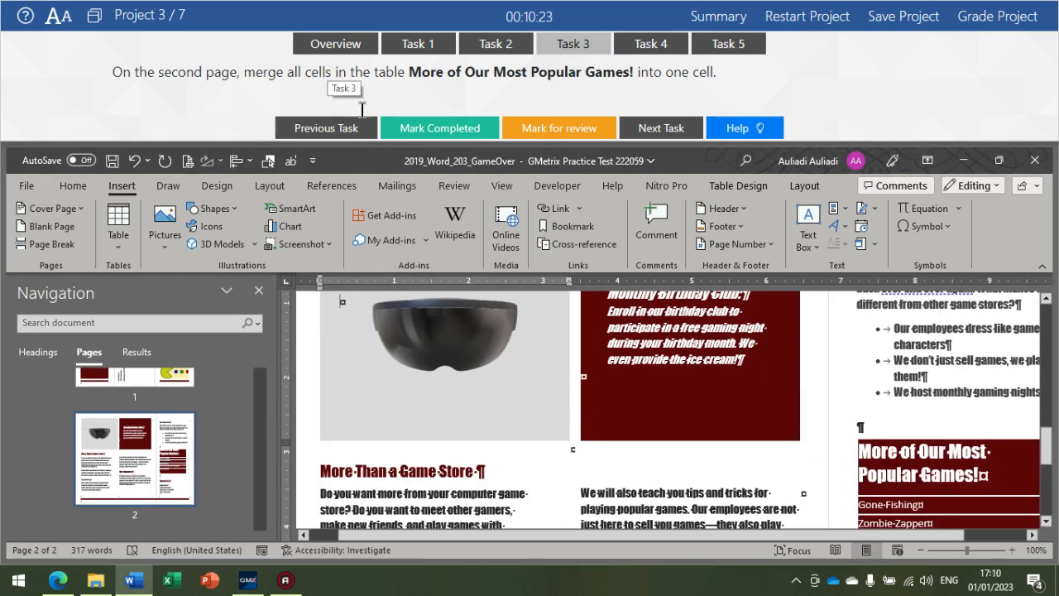
scroll(947, 459, "down", 1)
scroll(947, 459, "down", 1)
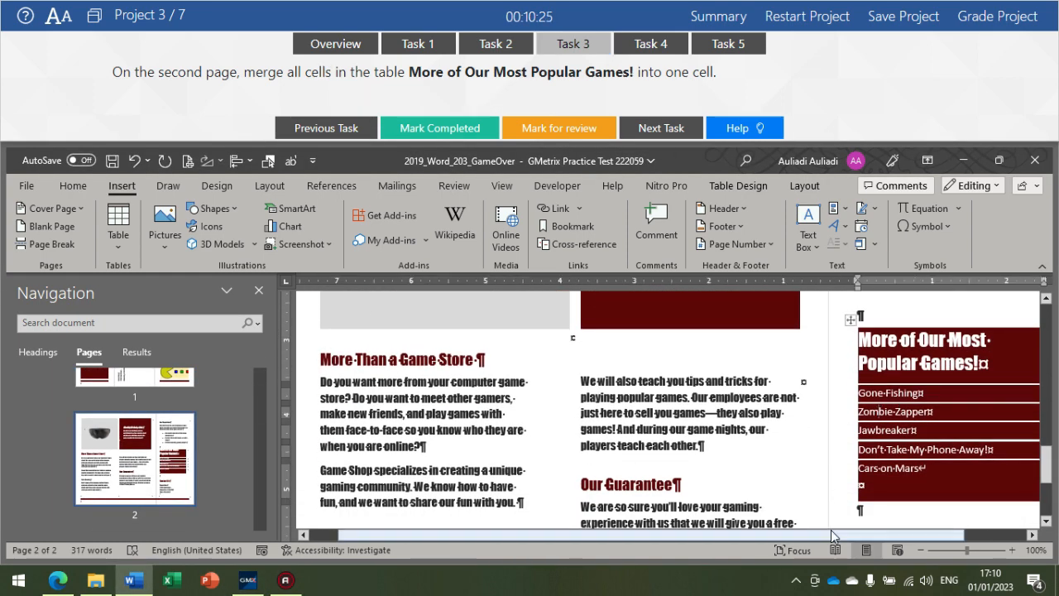
left_click(879, 412)
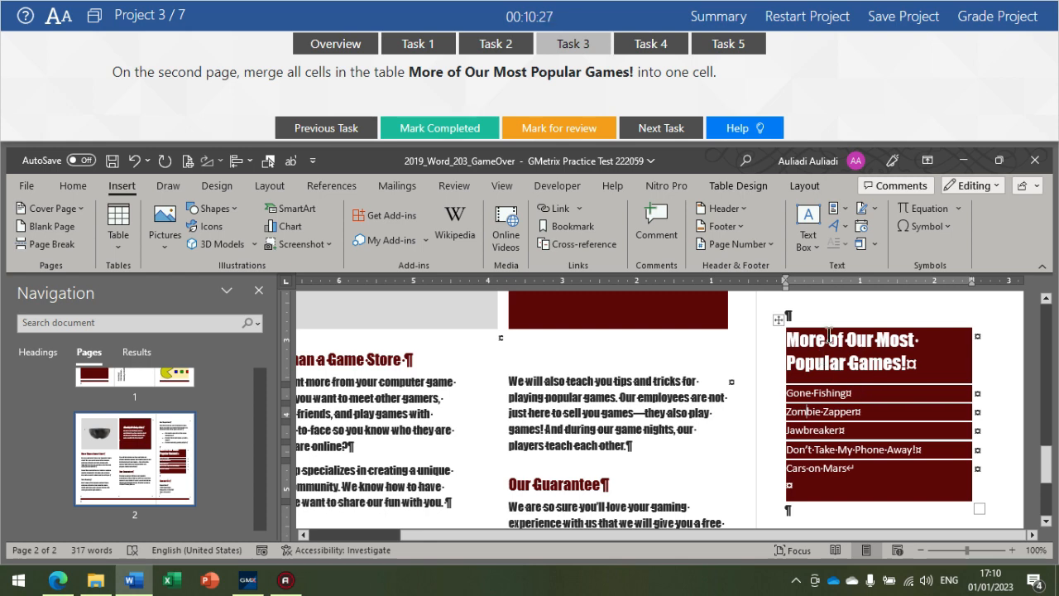
Select the whole More of Our Most Popular Games! table and merge all its cells into one.
left_click(778, 319)
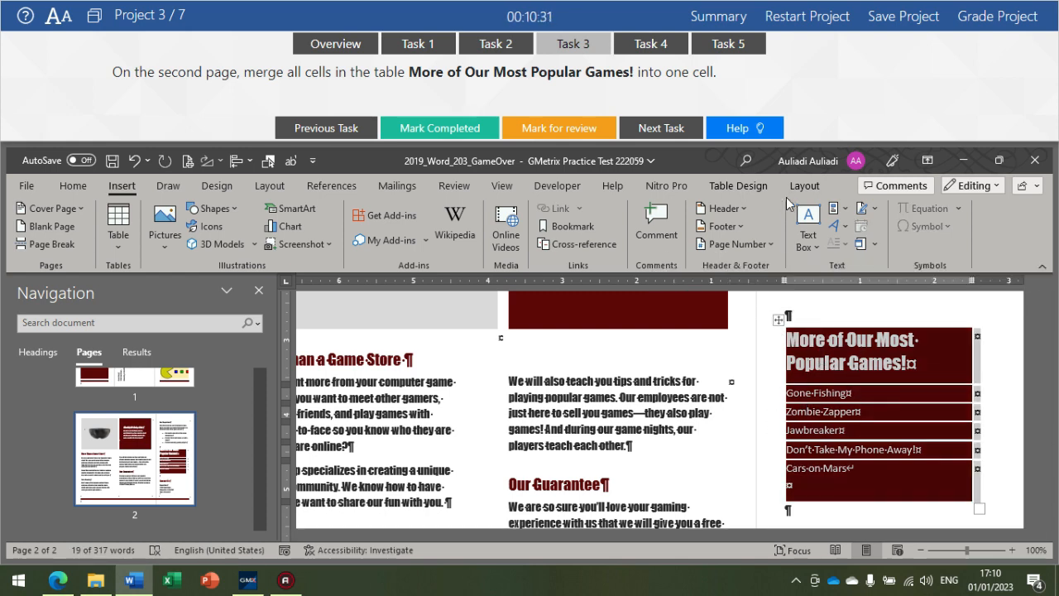
left_click(855, 366)
left_click(779, 317)
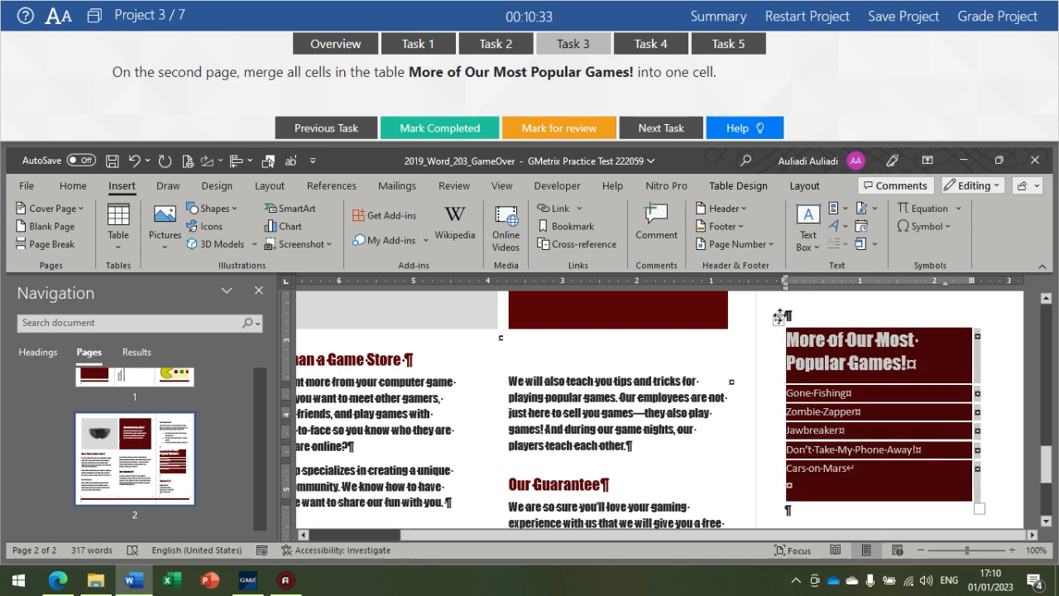
left_click(796, 187)
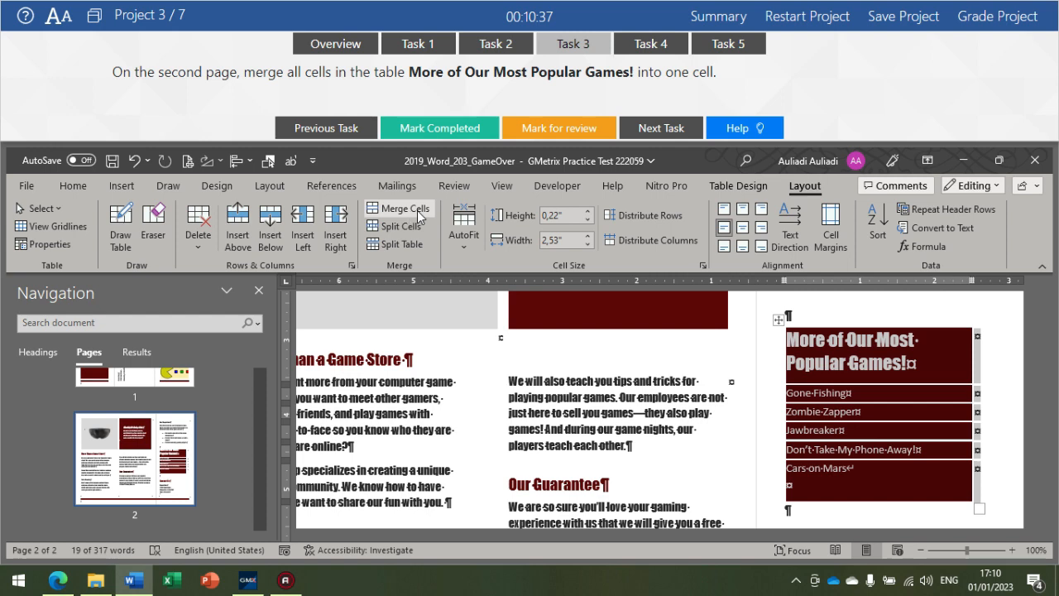
left_click(398, 208)
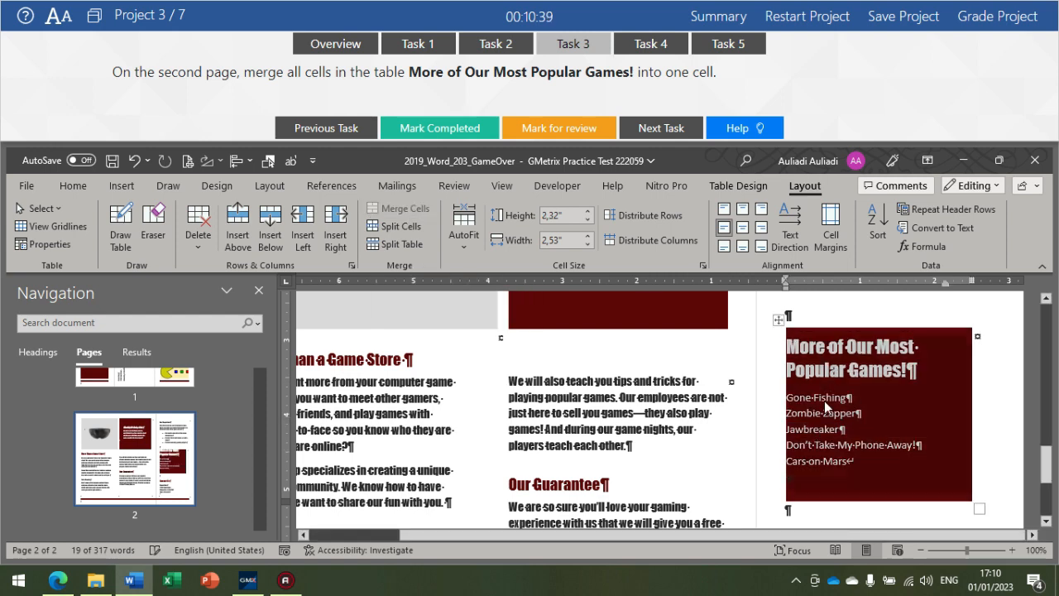
left_click(825, 405)
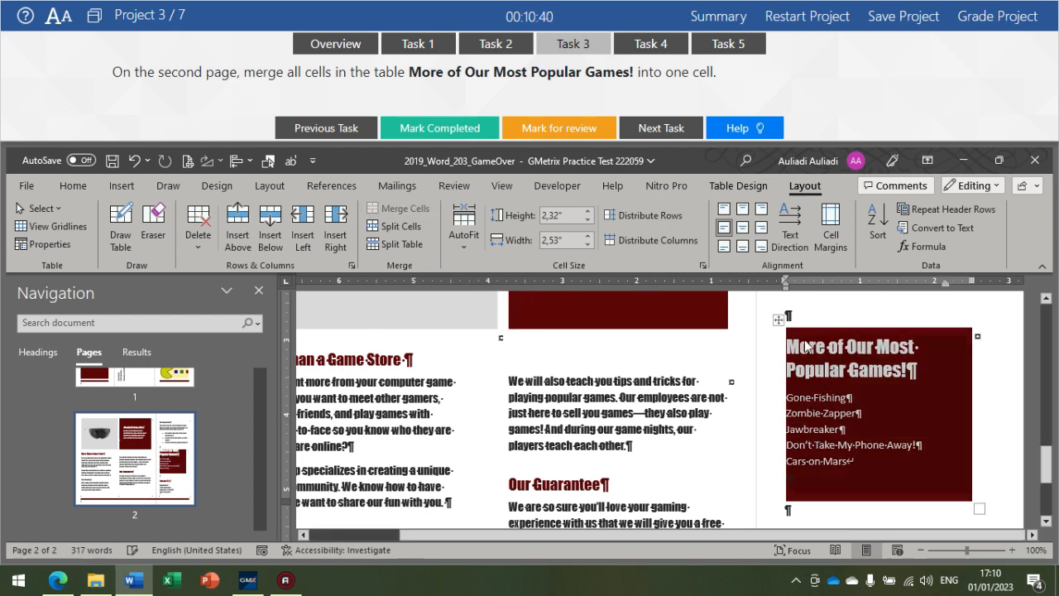
Show Task 4 and convert the game names from Gone Fishing to Cars on Mars on the second page into a numbered list.
left_click(658, 46)
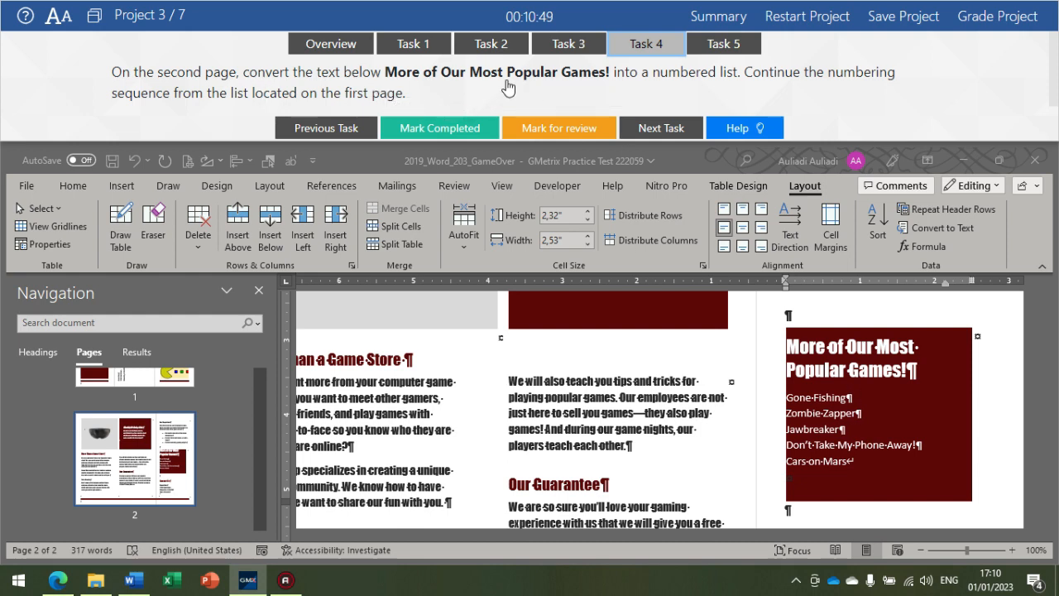
left_click(836, 418)
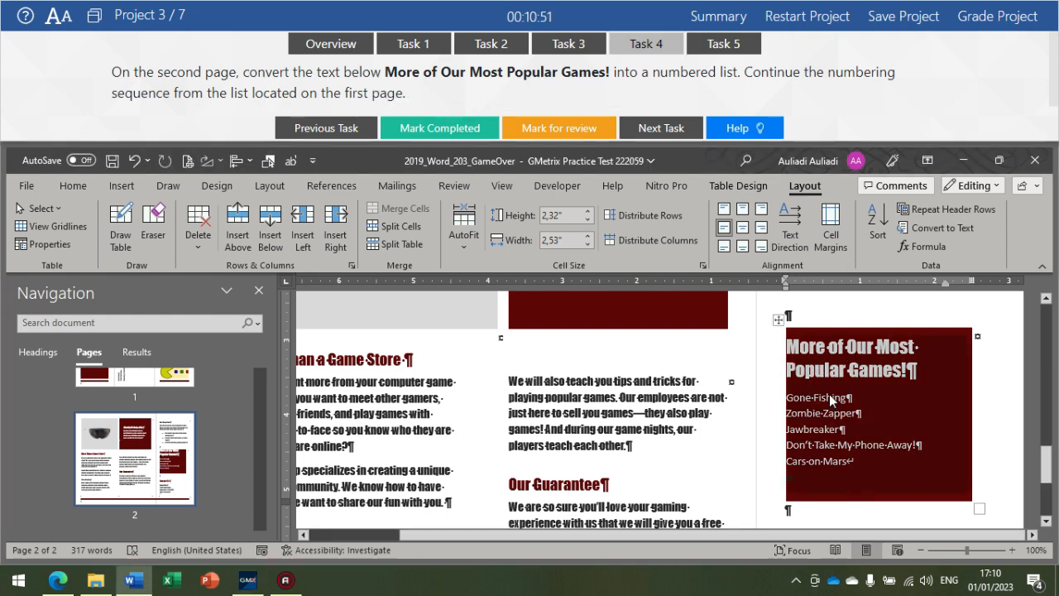
left_click_drag(857, 462, 786, 394)
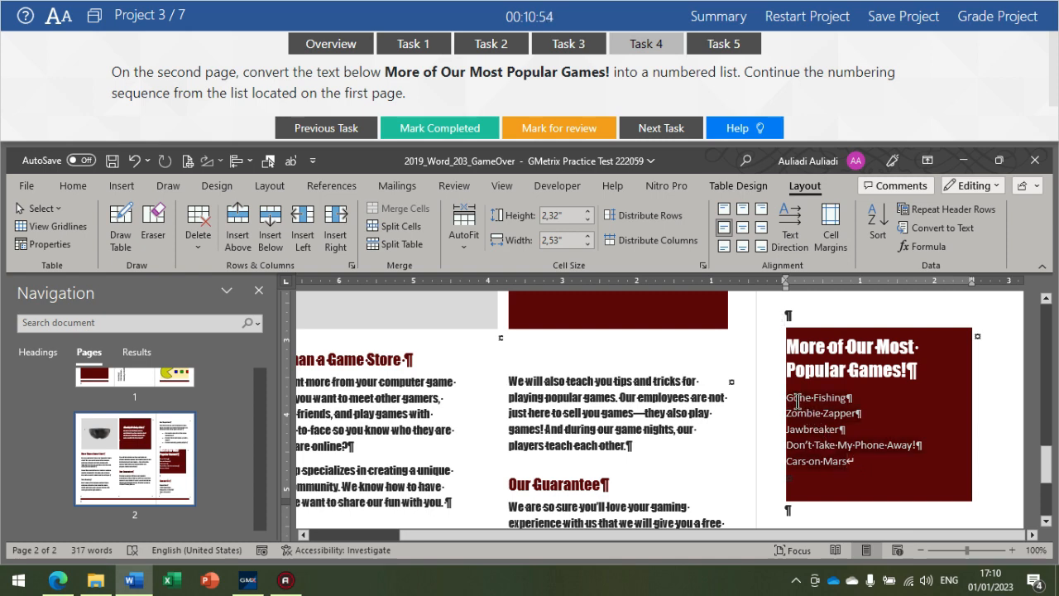
left_click(73, 184)
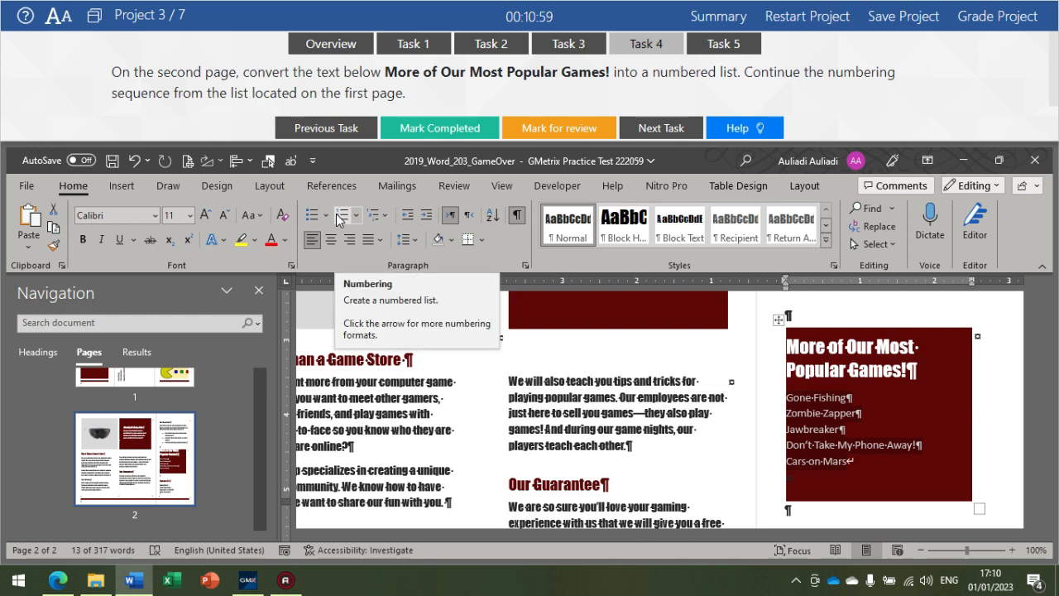
left_click(340, 217)
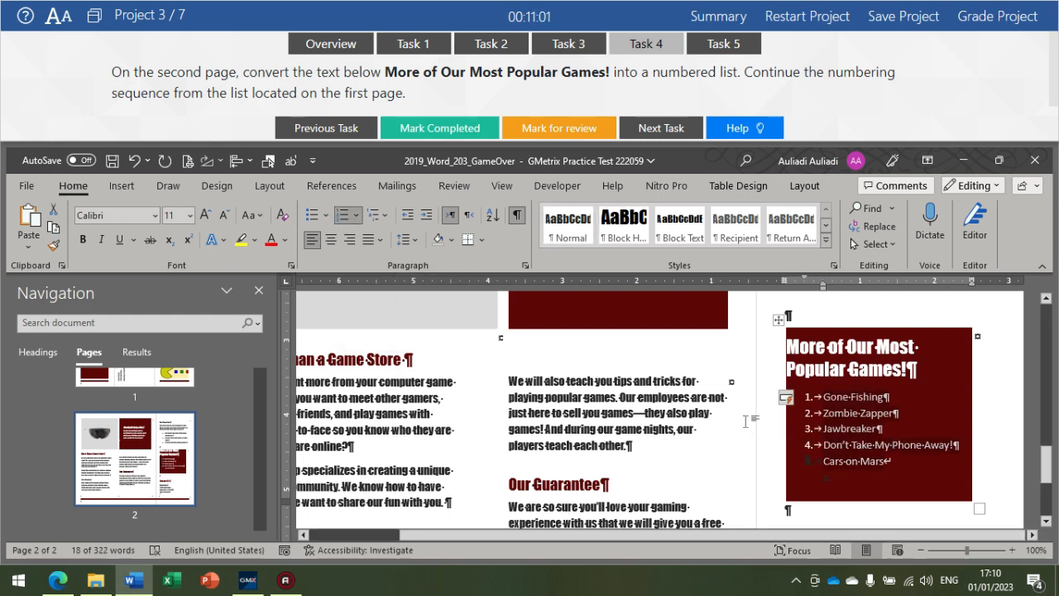
Continue the new list's numbering from the first page's list, and compare it with the Our Most Popular Games! list there.
left_click(789, 402)
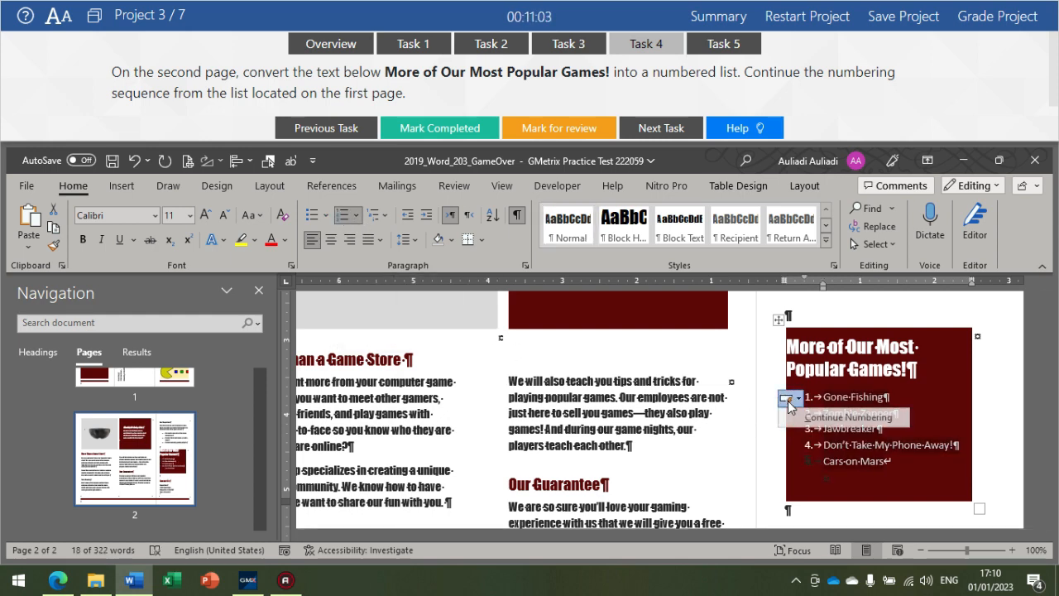
left_click(837, 418)
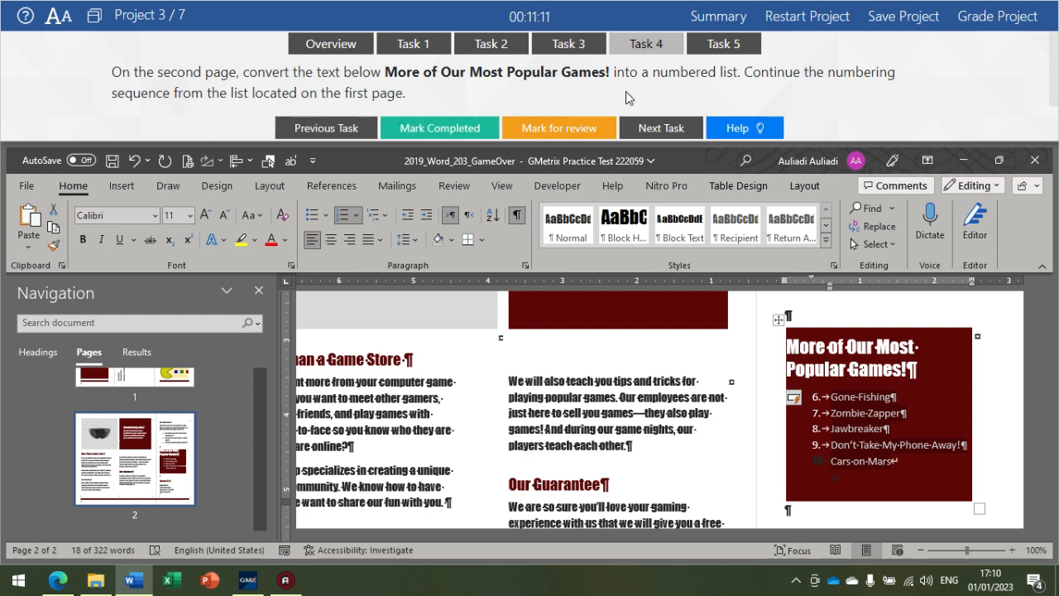
scroll(577, 393, "up", 10)
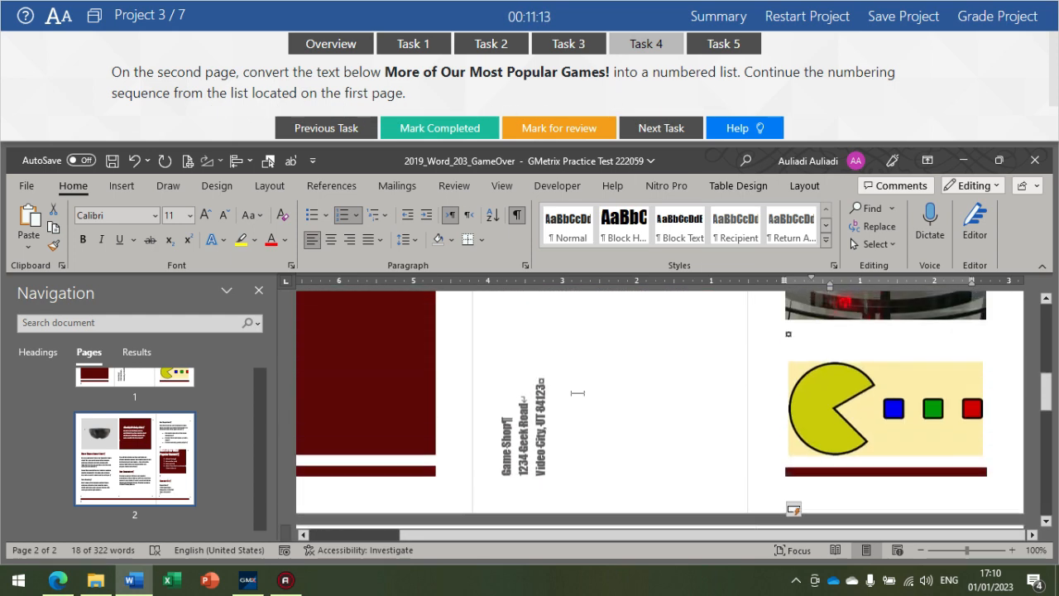
scroll(578, 393, "up", 5)
left_click_drag(577, 534, 476, 529)
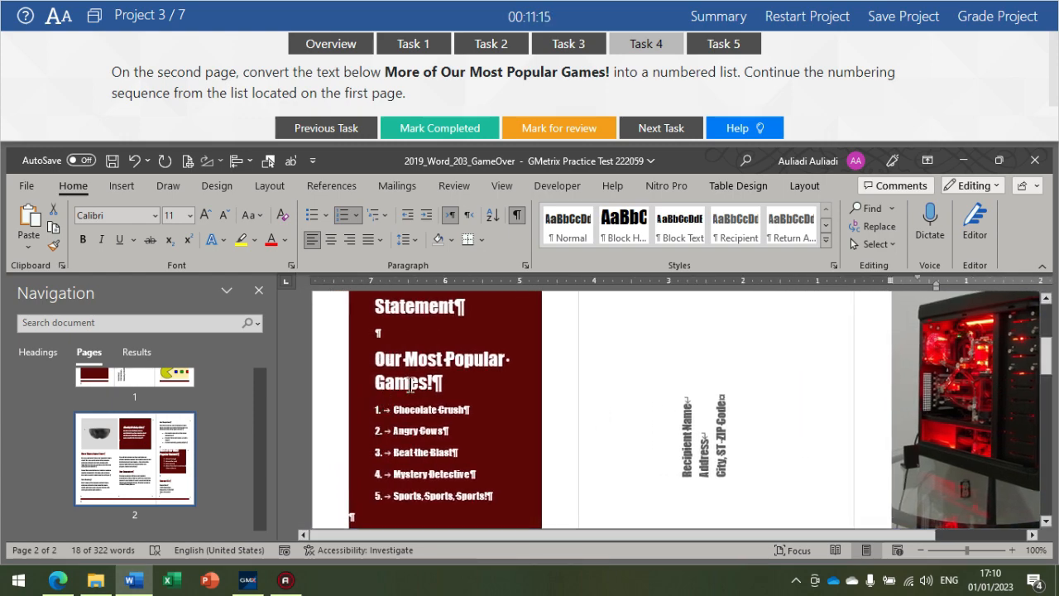
scroll(392, 367, "down", 15)
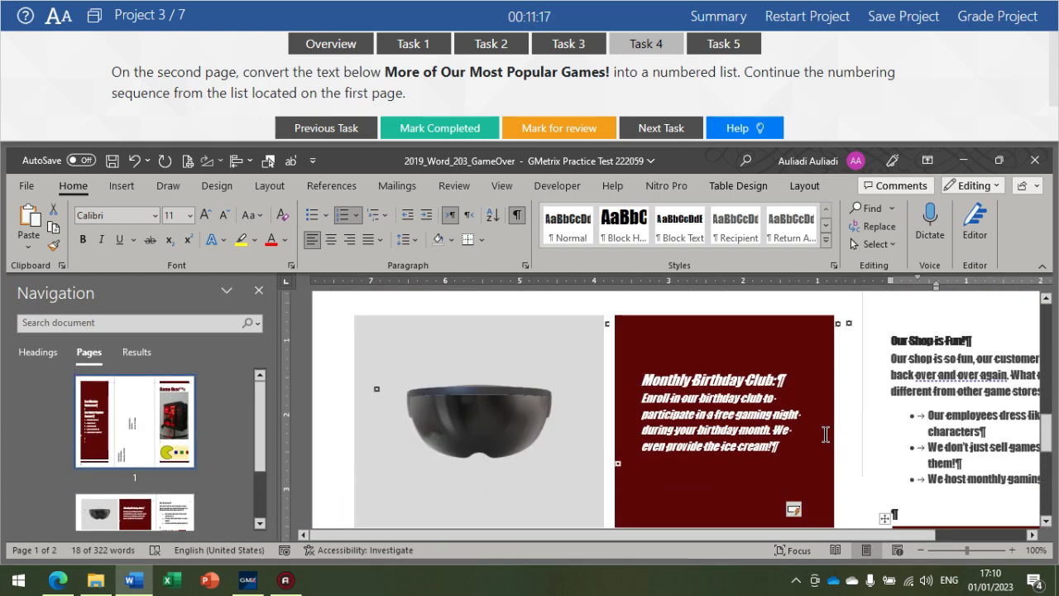
left_click_drag(742, 532, 834, 532)
scroll(818, 430, "up", 3)
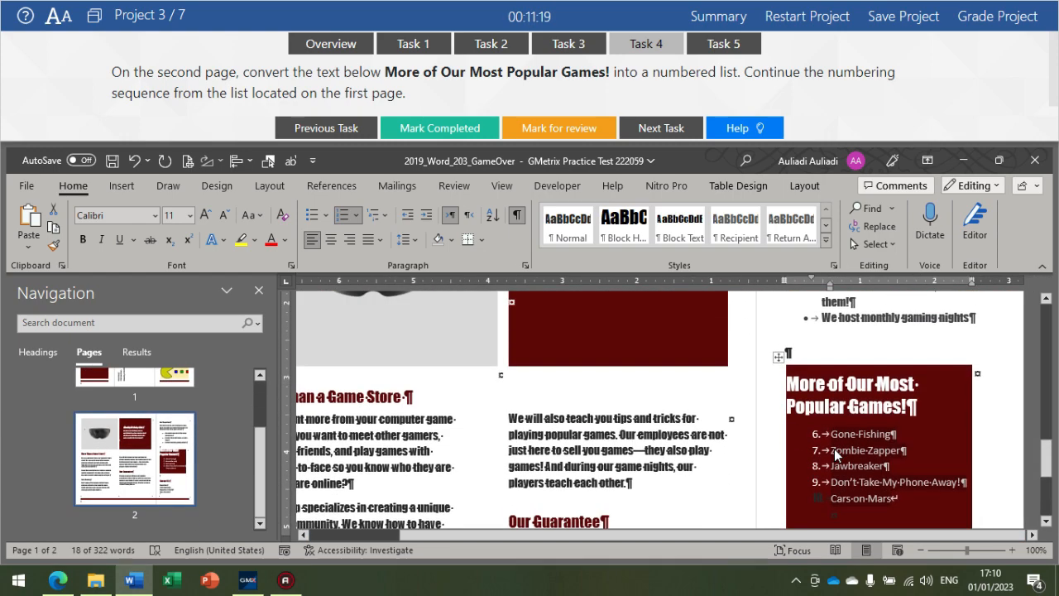
left_click(837, 456)
Show Task 5 and start Remove Background on the game characters illustration in the lower-right corner of the first page.
left_click(720, 45)
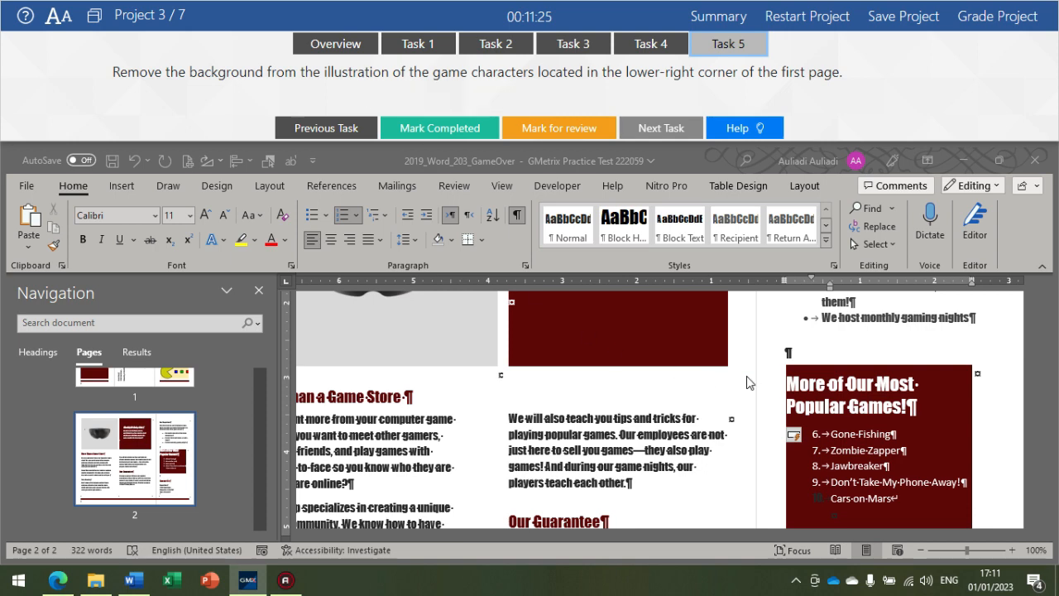
scroll(749, 382, "up", 10)
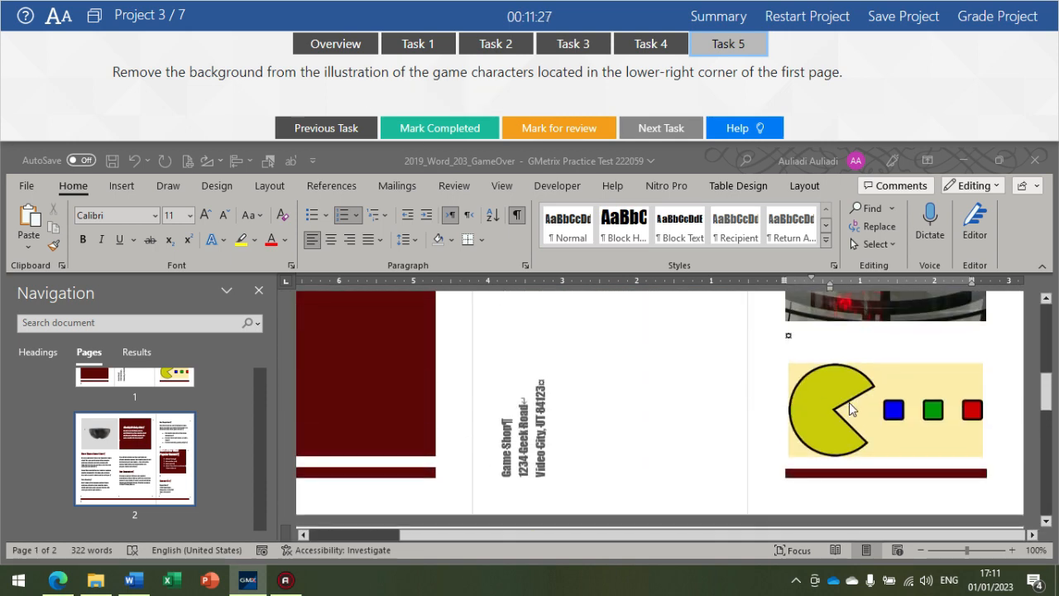
left_click(832, 433)
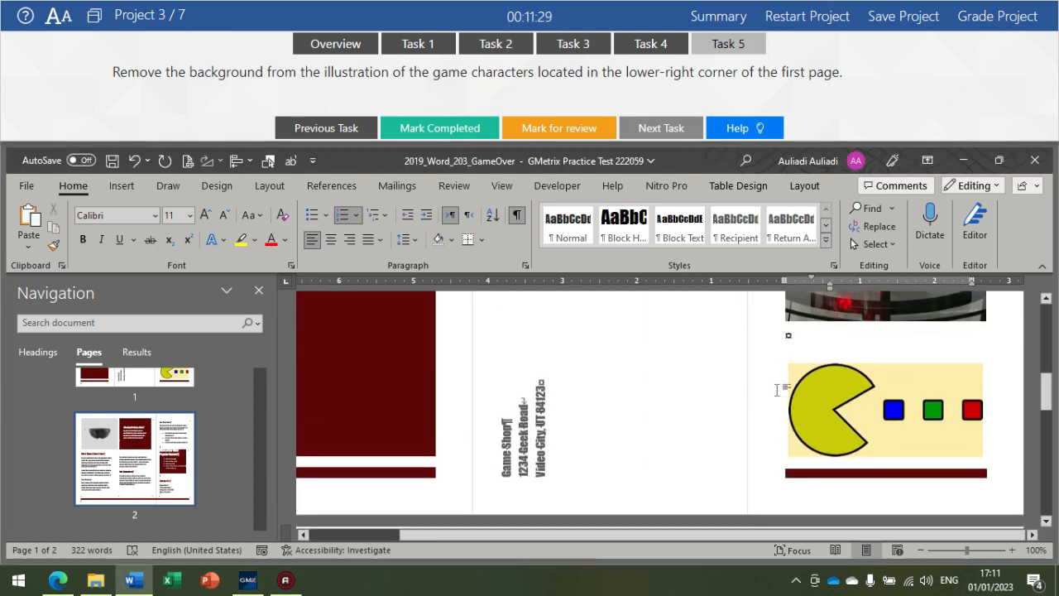
left_click(801, 416)
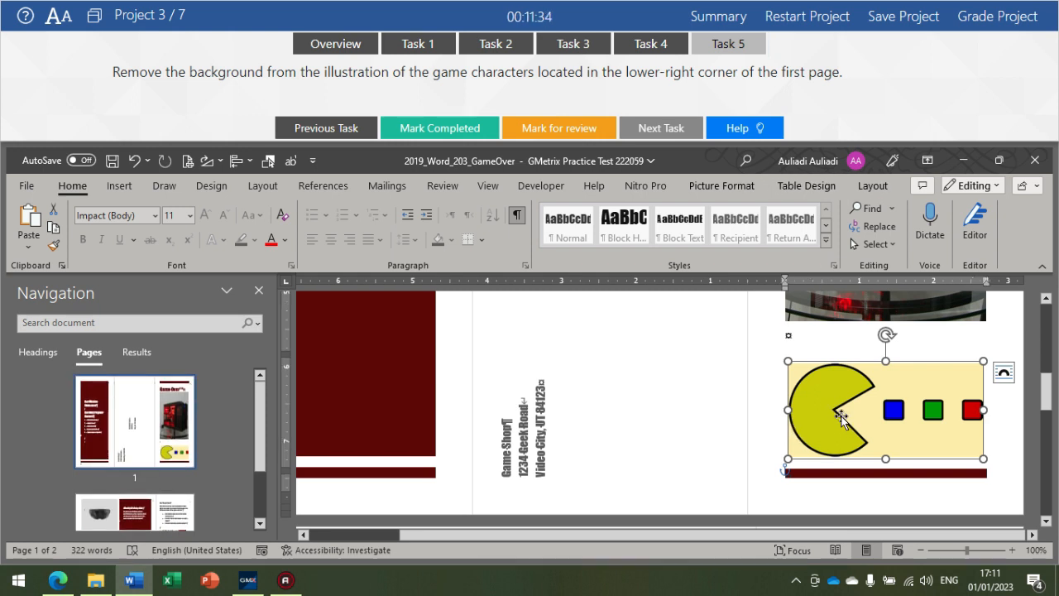
left_click(734, 190)
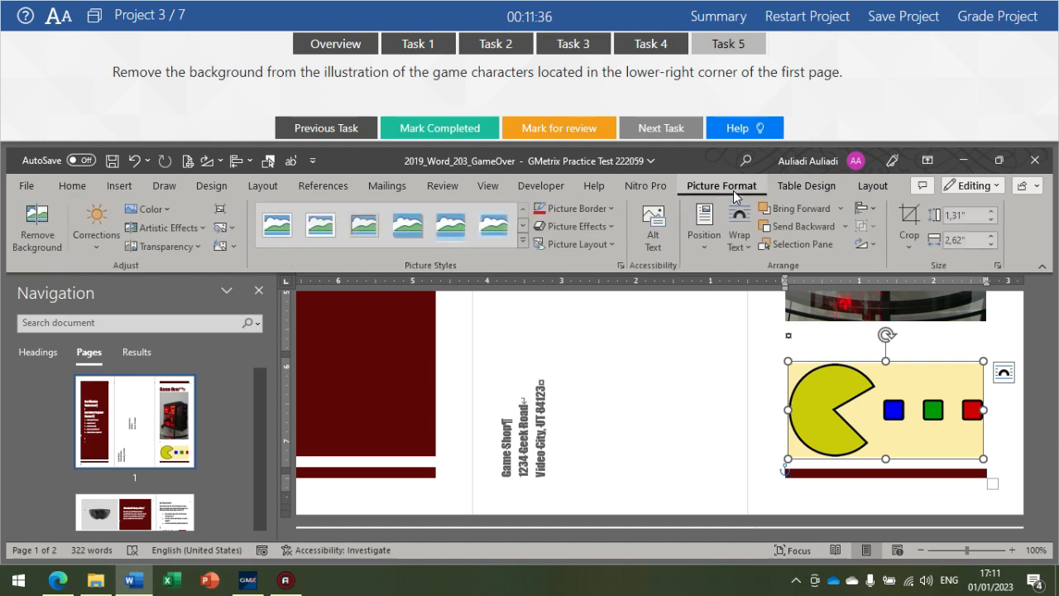
left_click(51, 236)
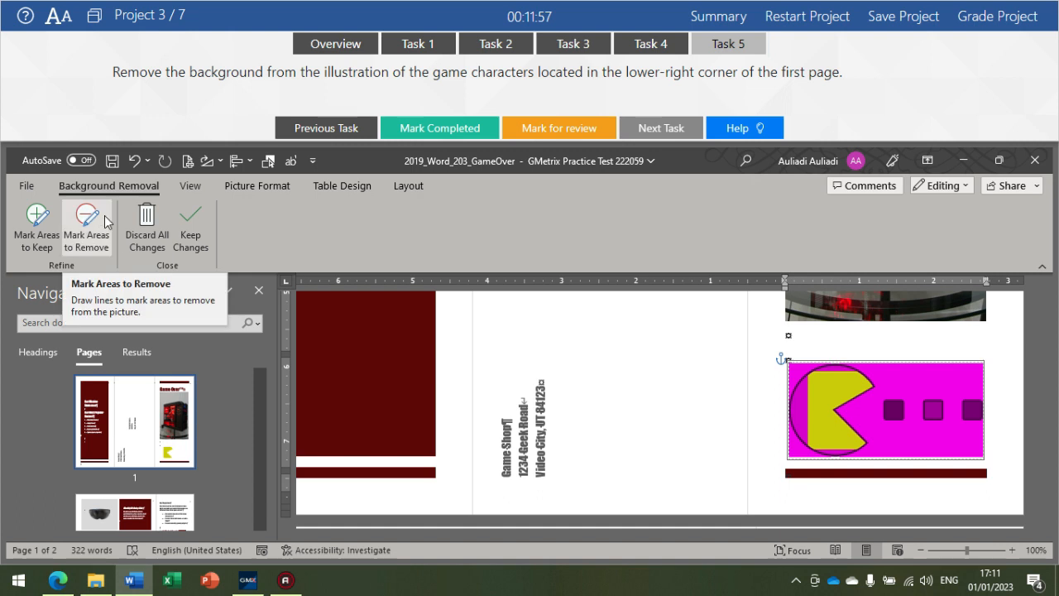
Mark the entire yellow character and the blue, green and red squares as areas to keep, and keep the background removal changes.
left_click(38, 232)
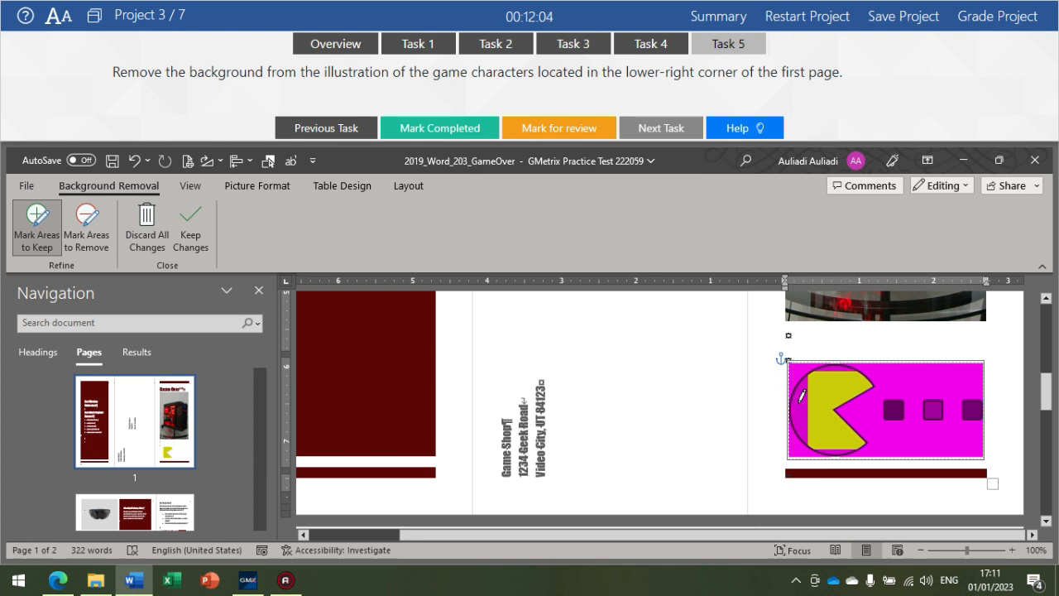
left_click_drag(802, 403, 835, 371)
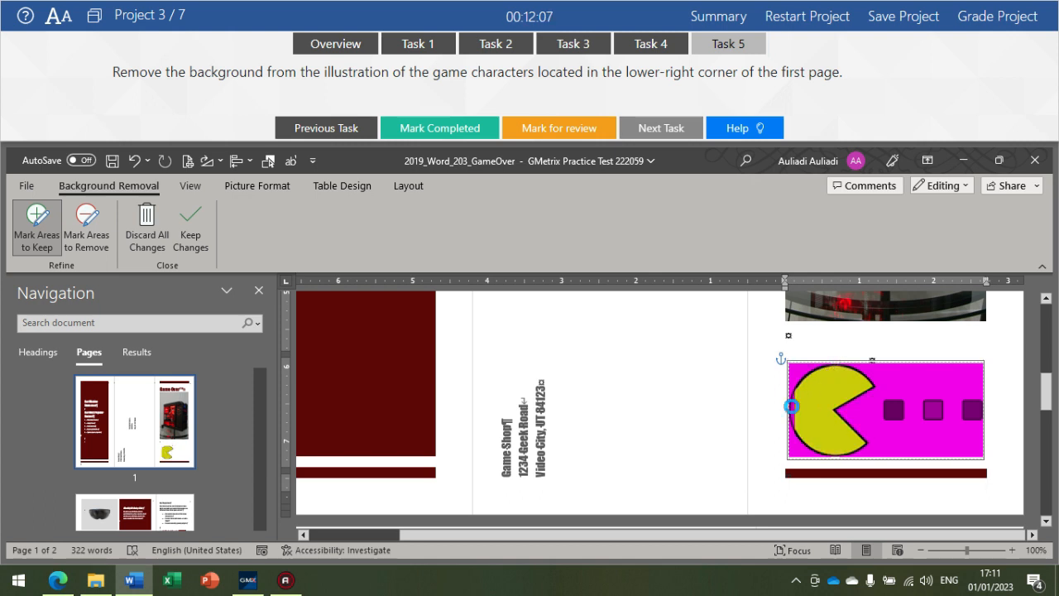
left_click(792, 406)
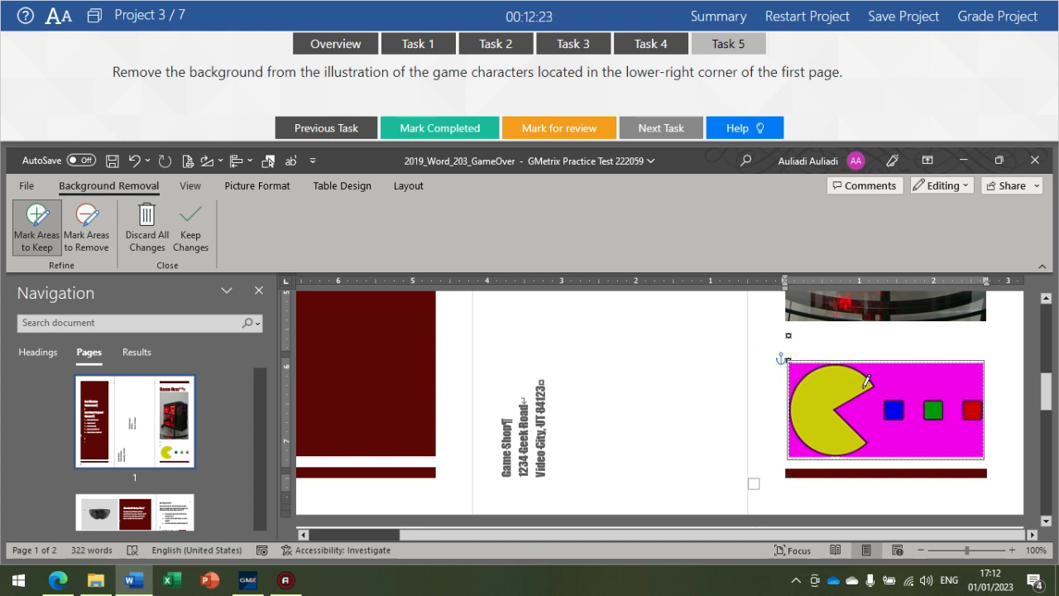
left_click(206, 240)
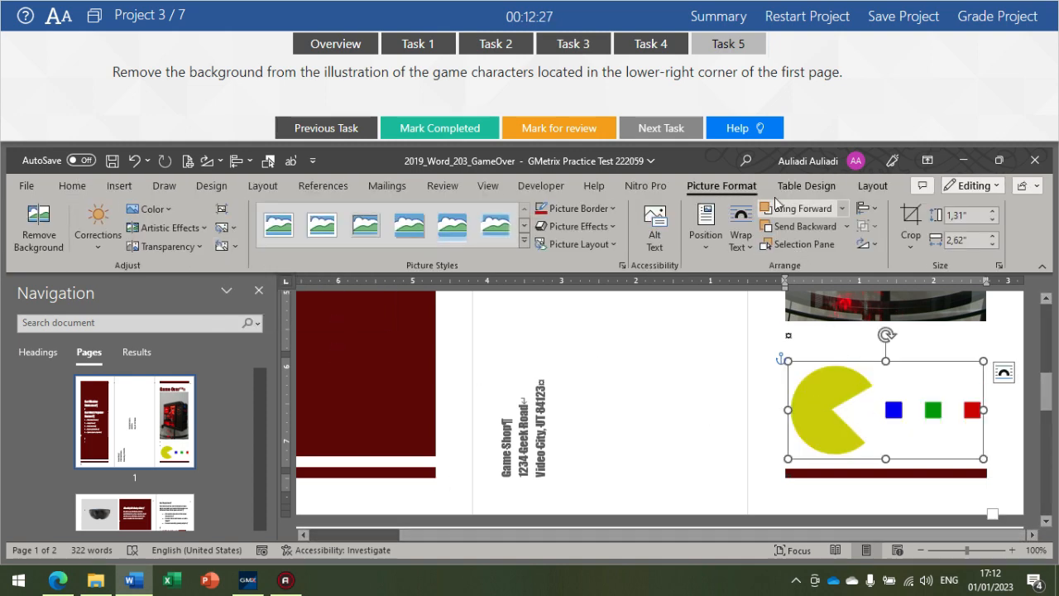
Grade Project 3 and continue to Project 4.
left_click(981, 23)
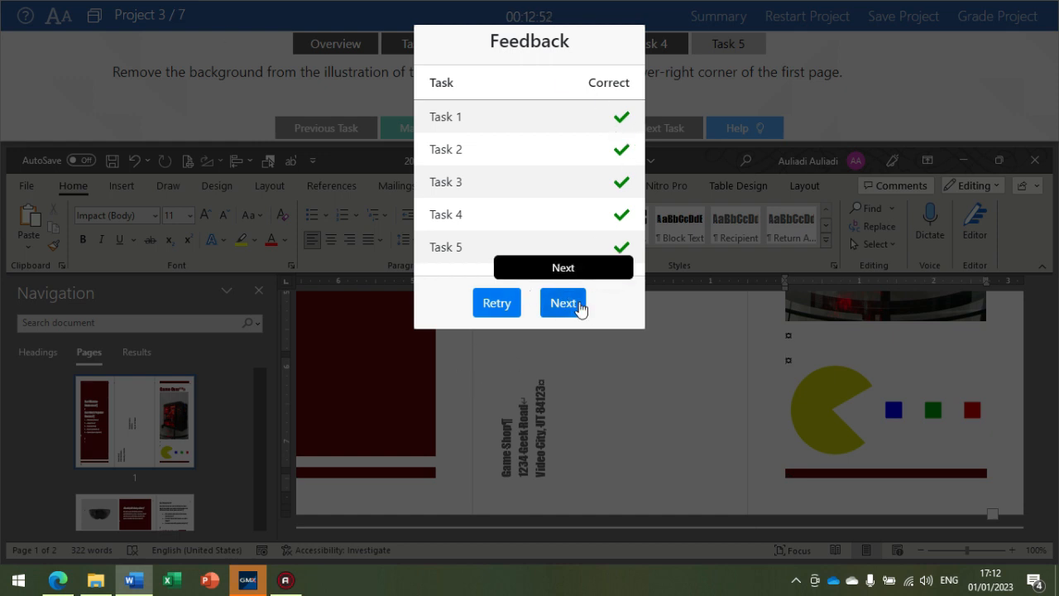
left_click(579, 303)
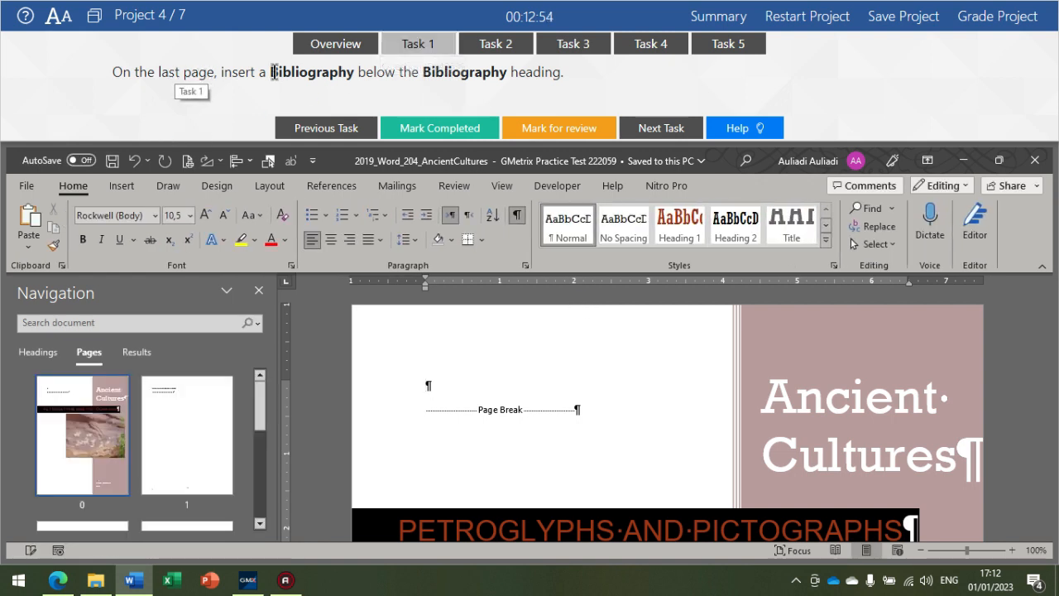
Insert a bibliography in the first empty paragraph below the Bibliography heading on the last page, using the Insert Bibliography option.
scroll(172, 402, "down", 5)
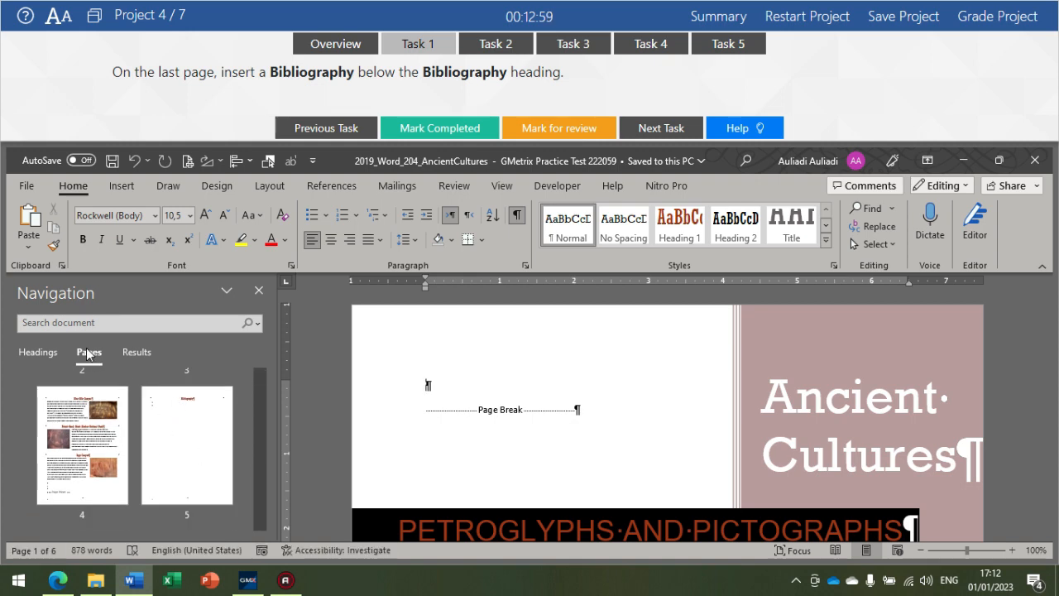
left_click(175, 457)
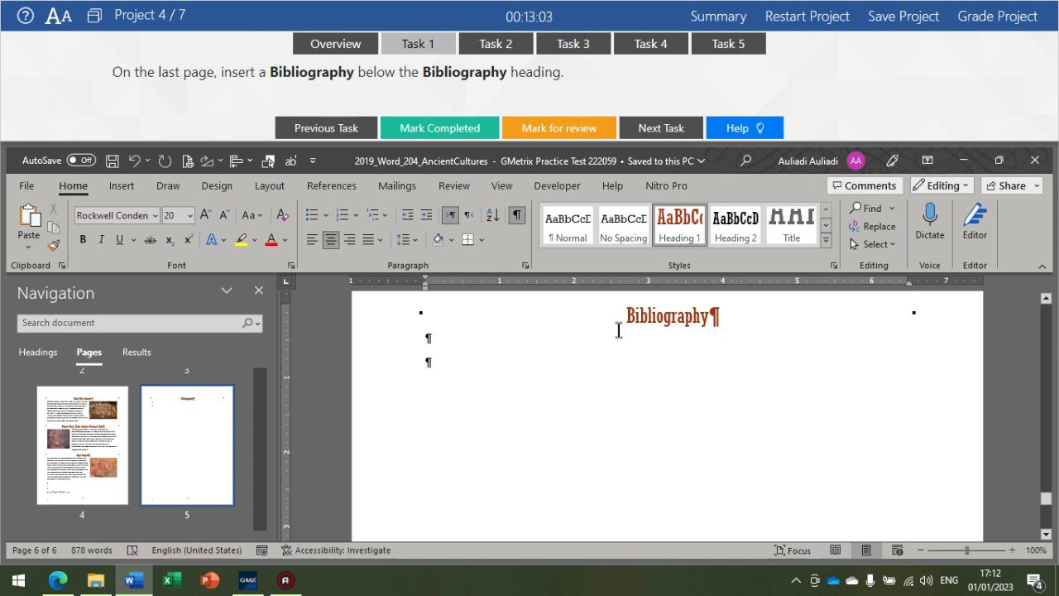
left_click(427, 337)
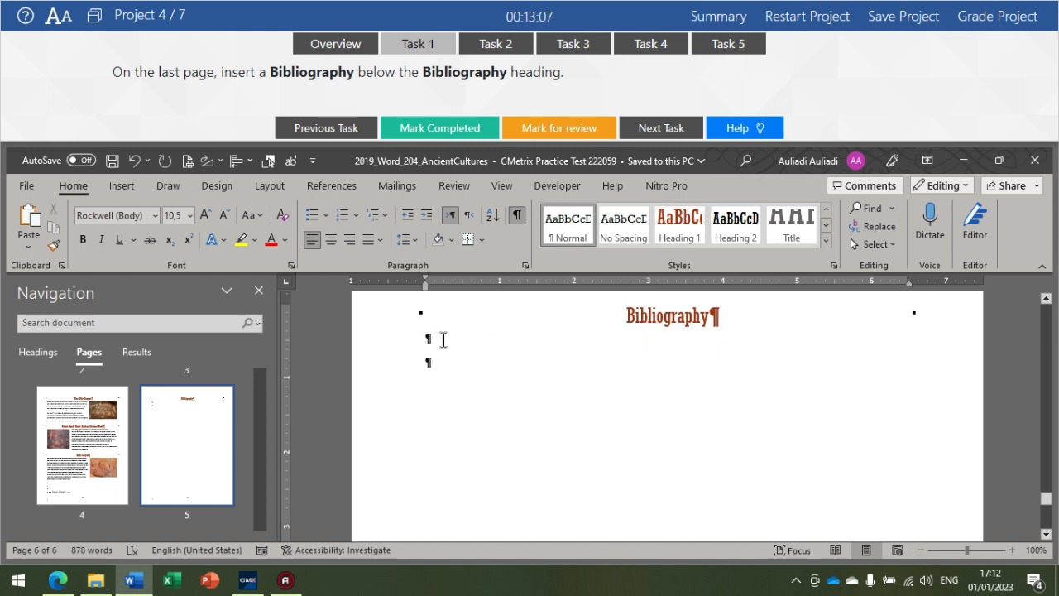
left_click(363, 188)
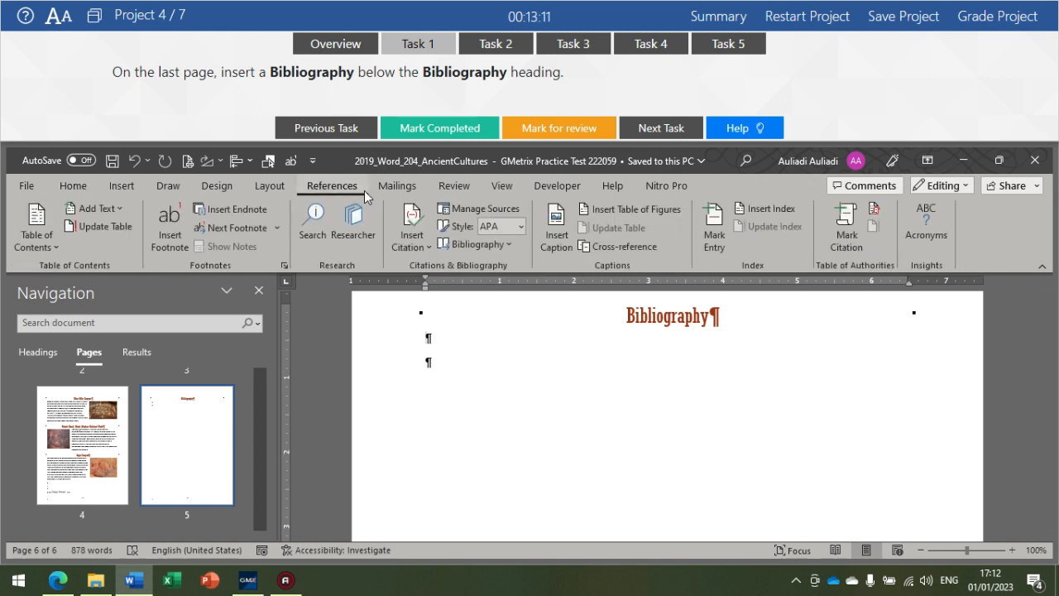
left_click(510, 249)
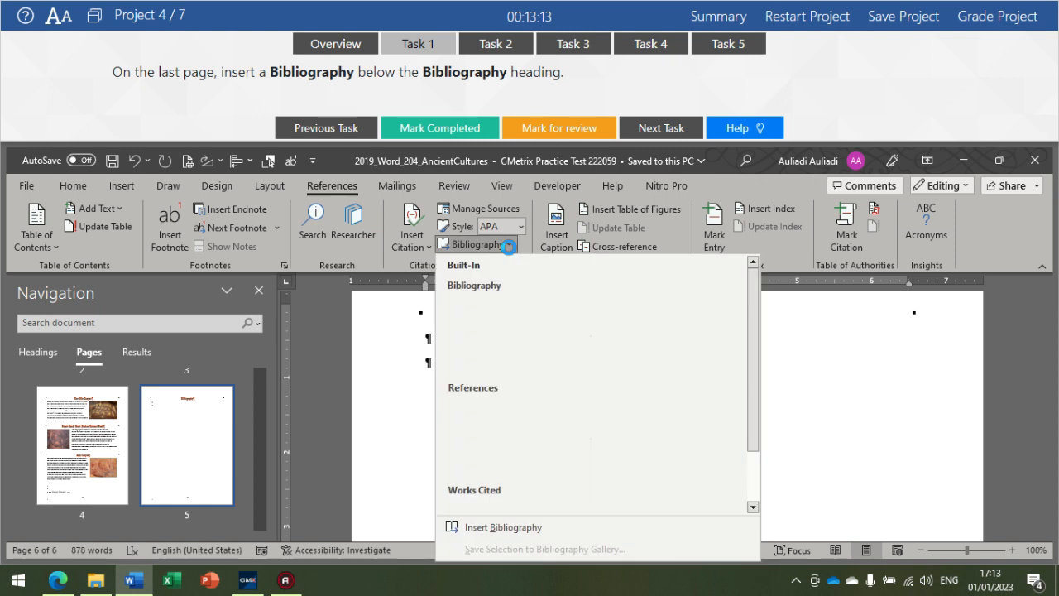
left_click(502, 530)
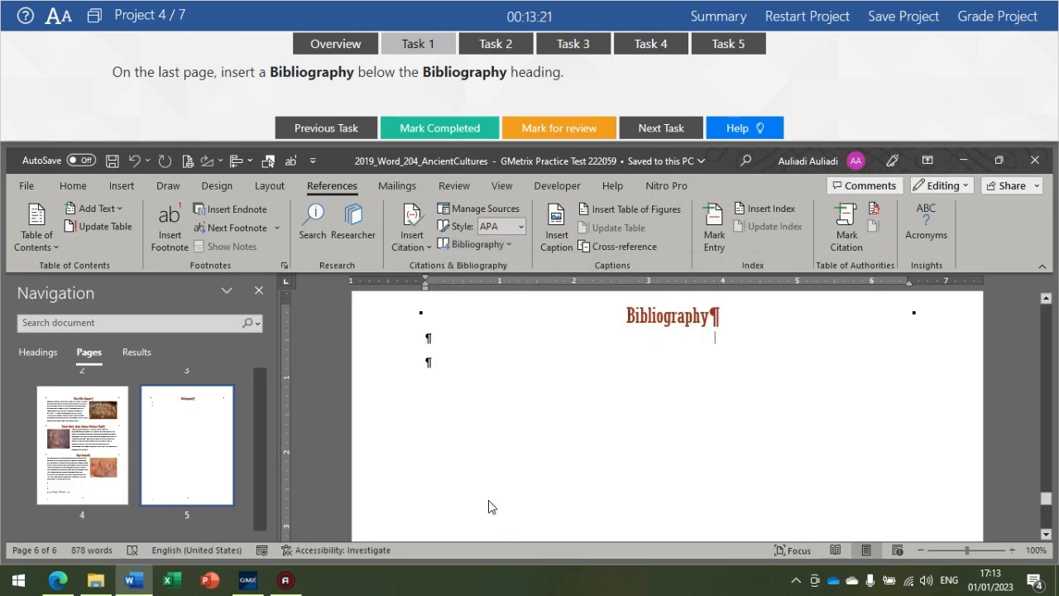
Show Task 2, use Go To to reach the sites bookmark, and delete its heading and paragraph starting at "Where to Find".
left_click(493, 49)
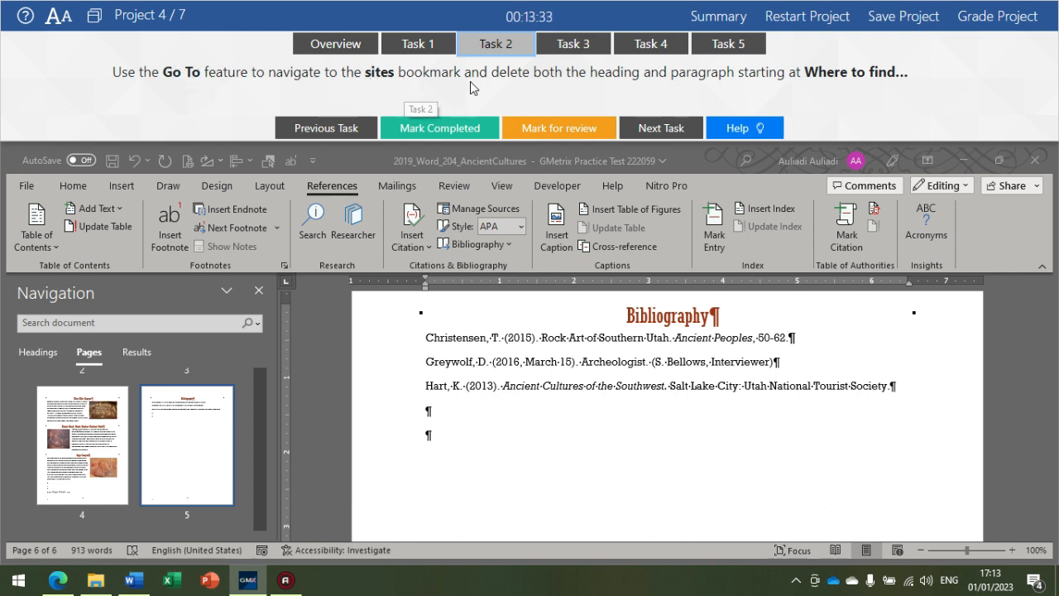
left_click(73, 186)
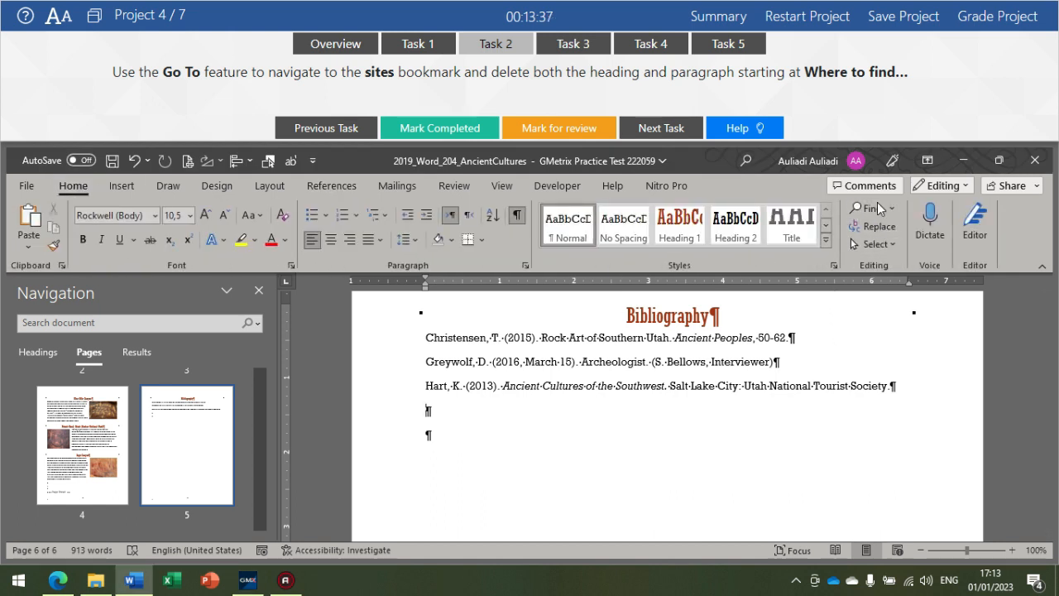
left_click(894, 208)
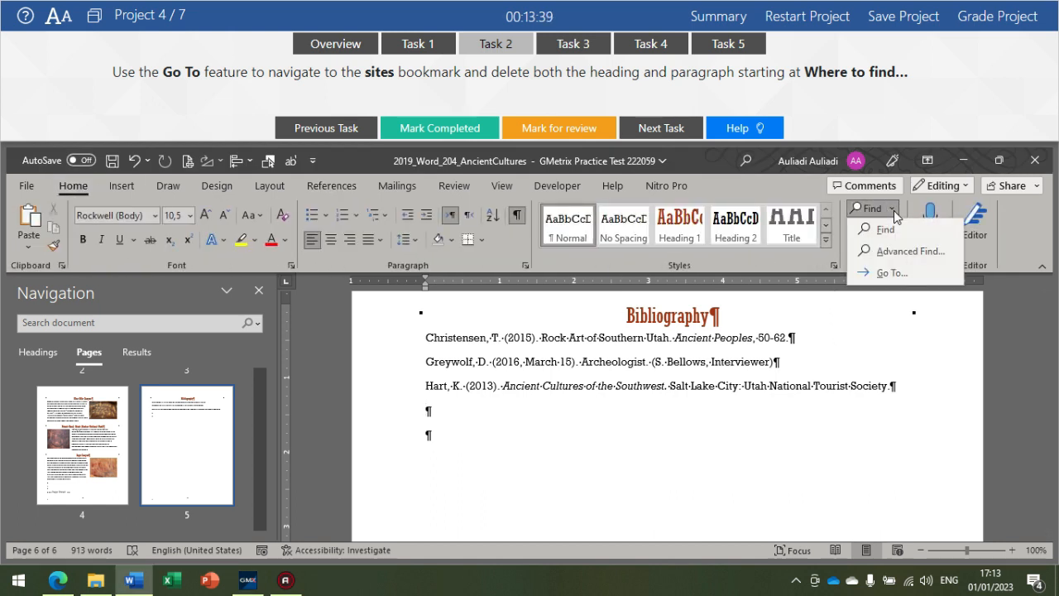
left_click(882, 273)
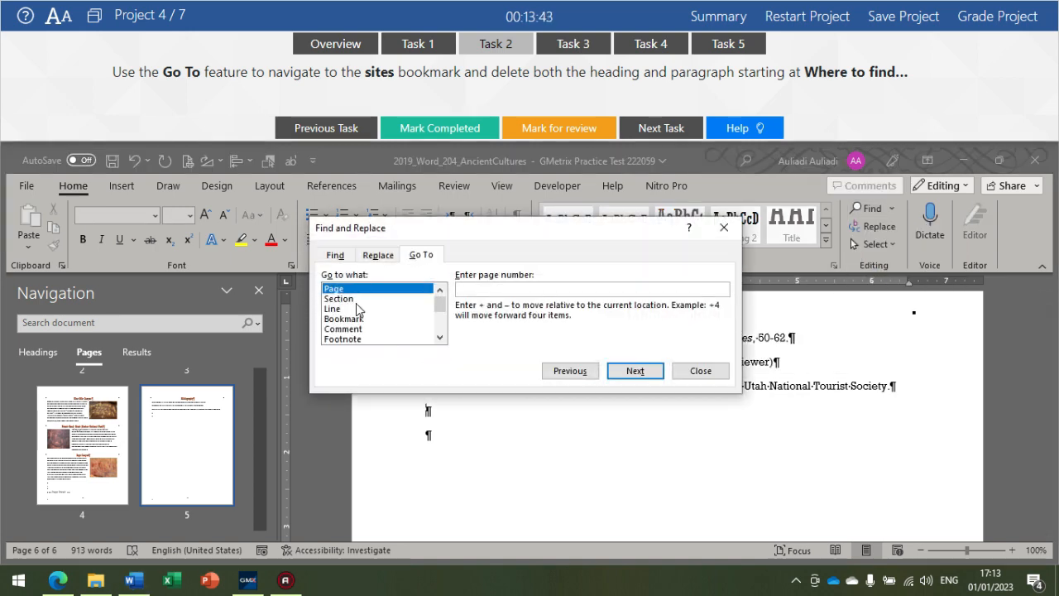
left_click(362, 320)
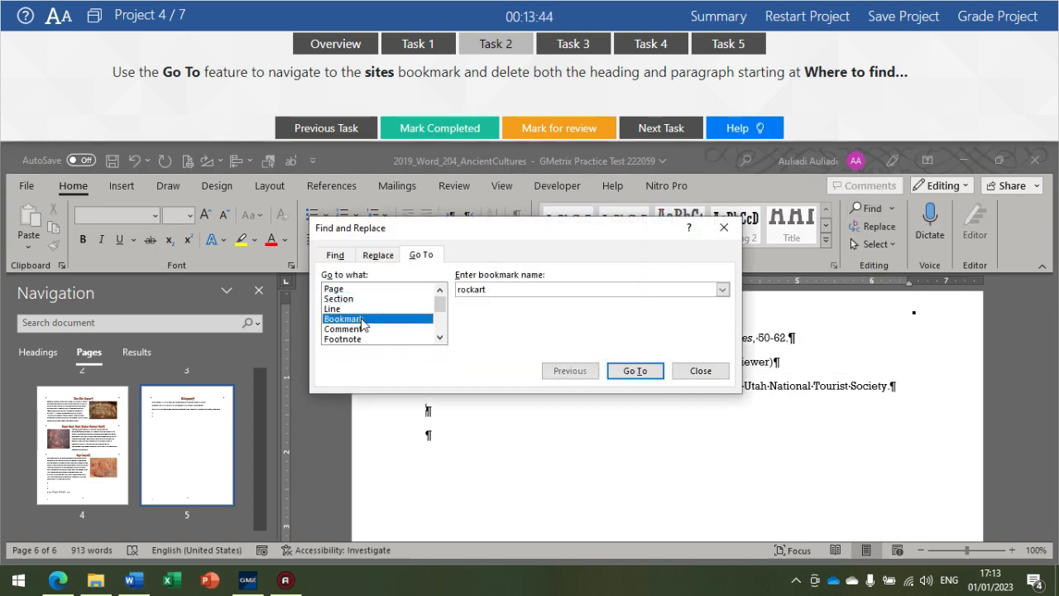
double_click(480, 288)
type("sites")
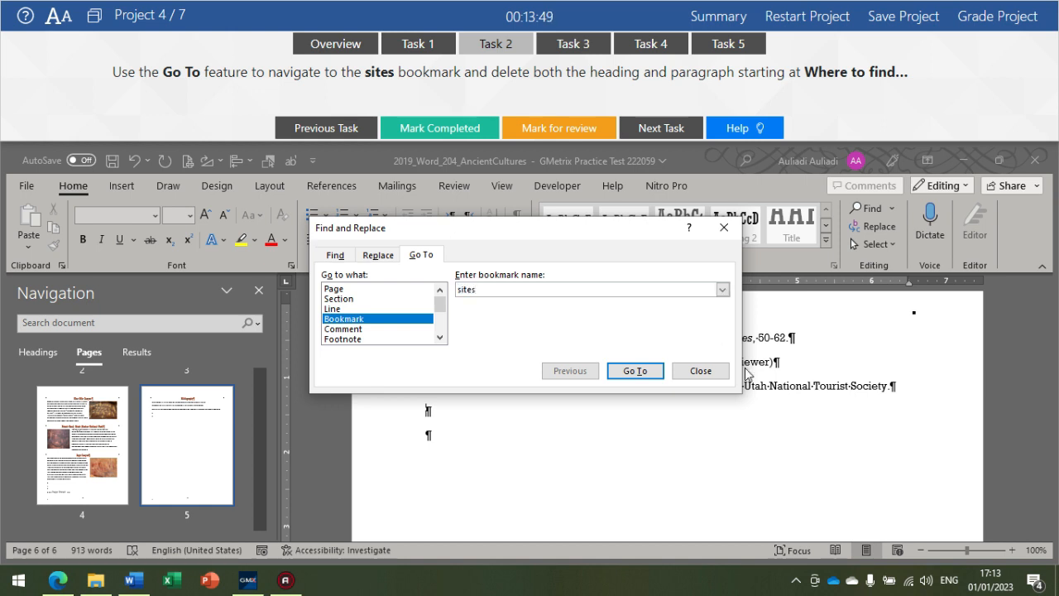
left_click(633, 371)
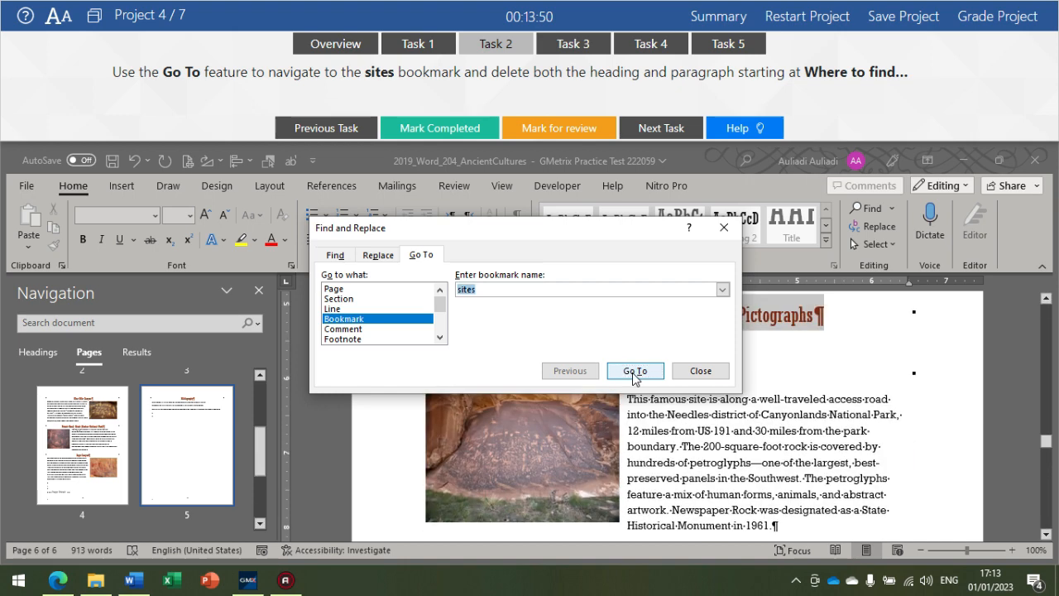
left_click(701, 371)
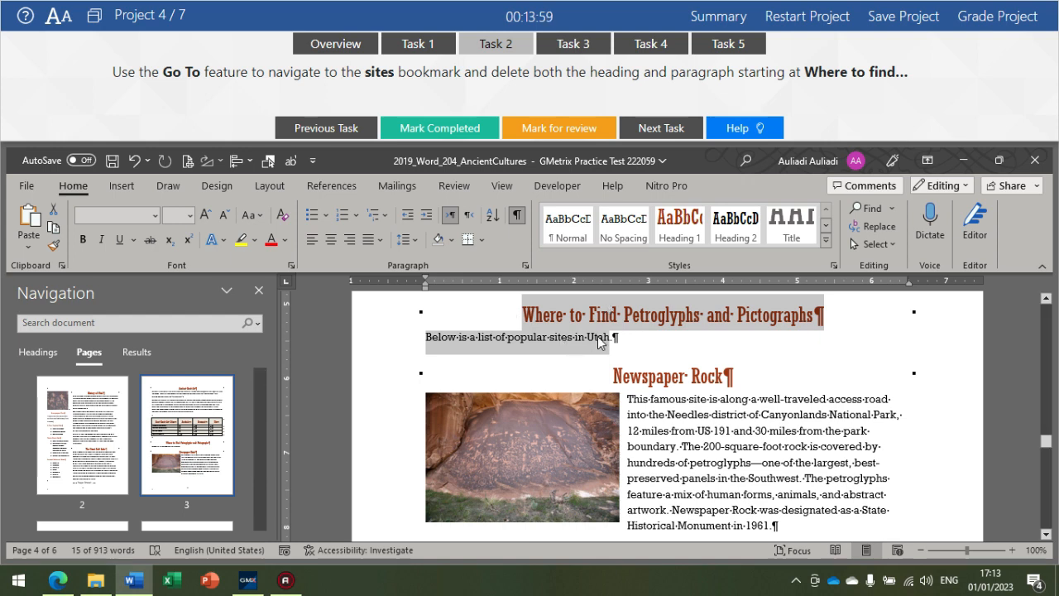
key("Delete")
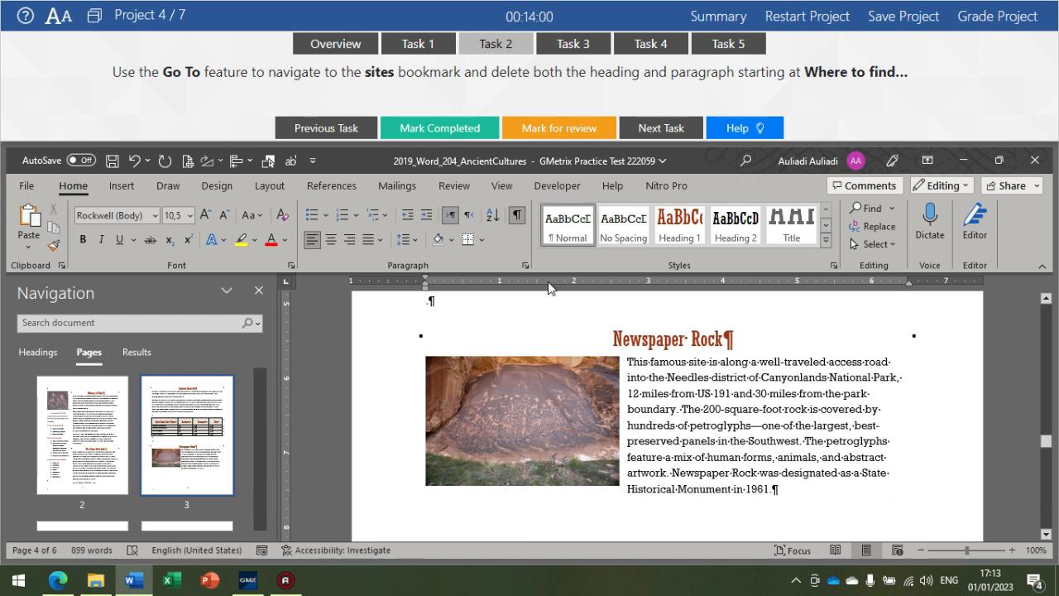
Show Task 3, add a Blank footer with the text Ancient Cultures, and close the footer.
left_click(571, 51)
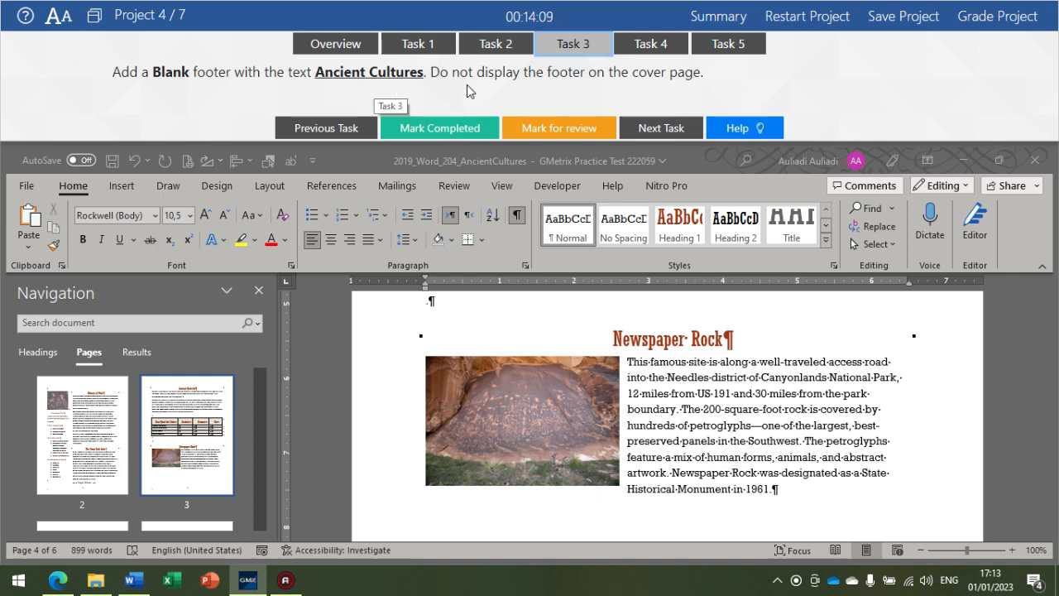
left_click(120, 188)
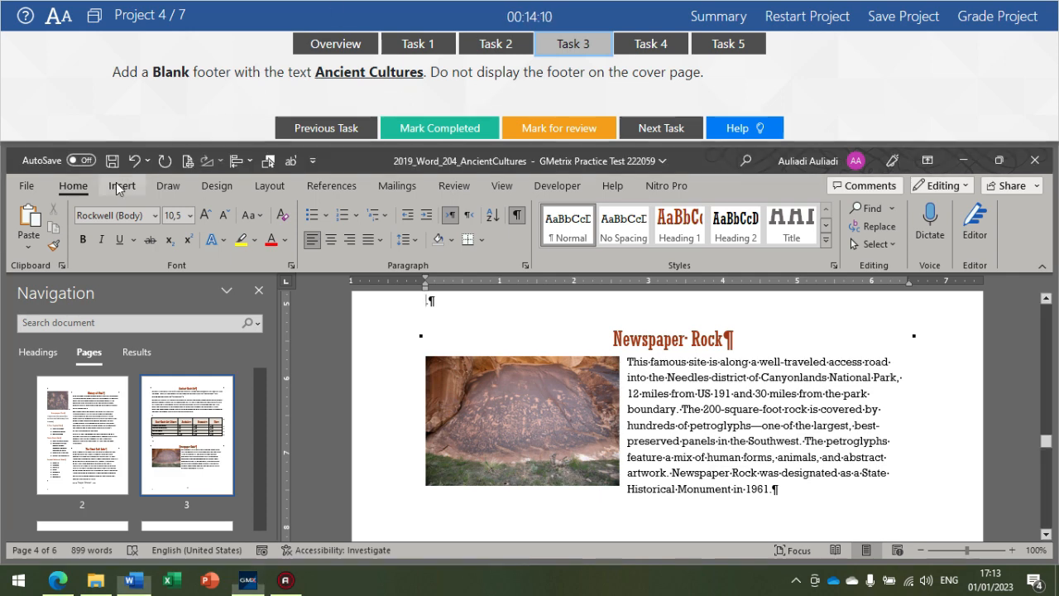
left_click(120, 188)
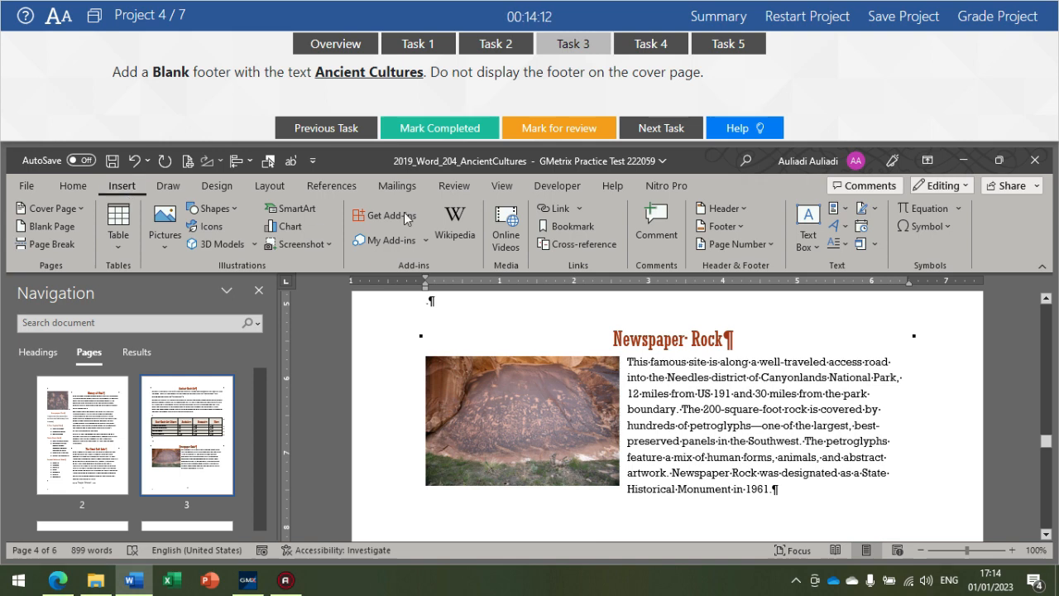
left_click(725, 228)
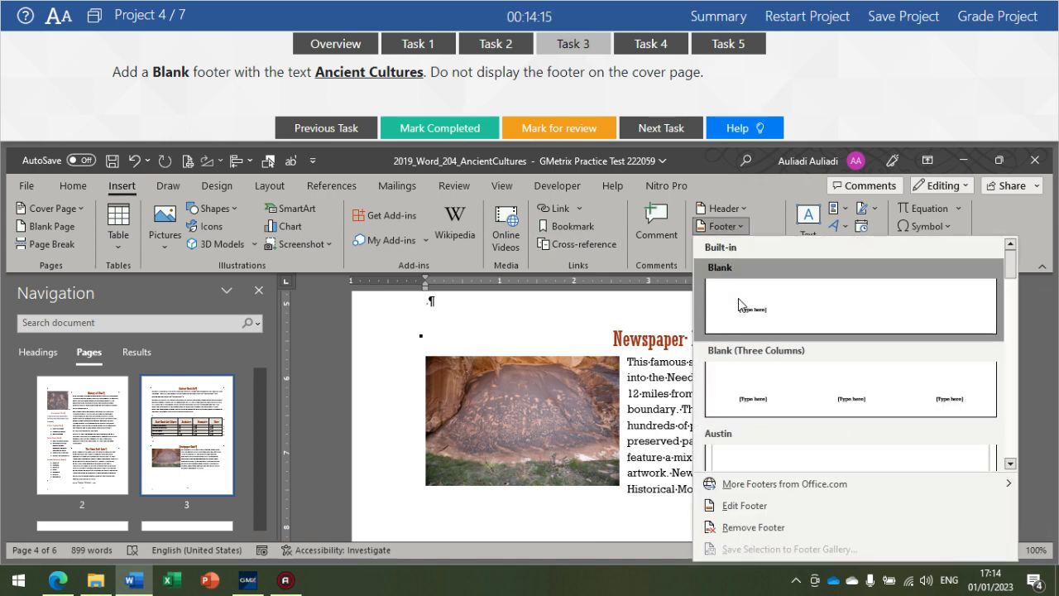
left_click(739, 305)
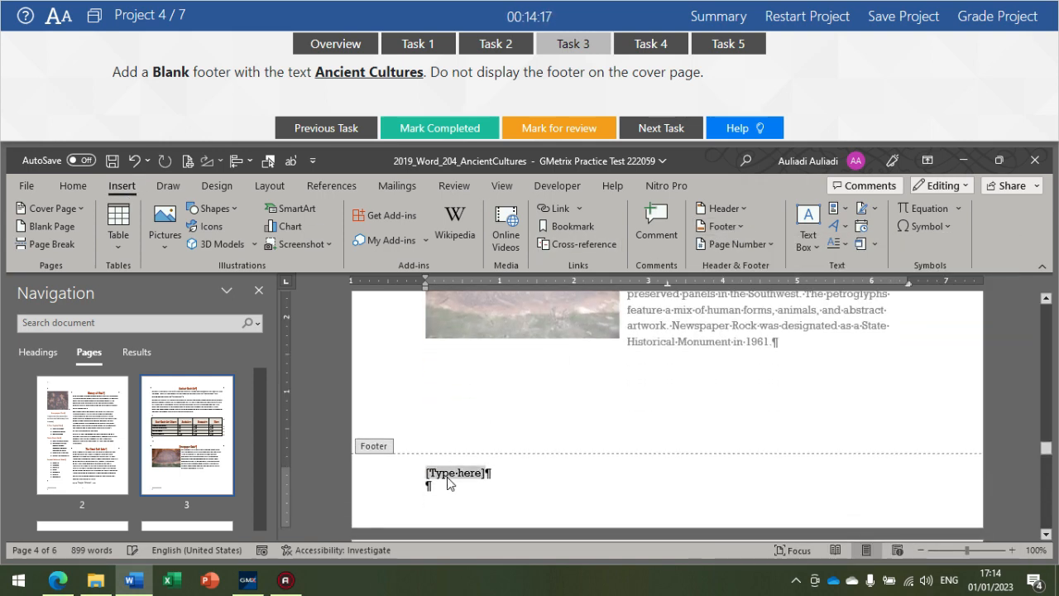
type("An")
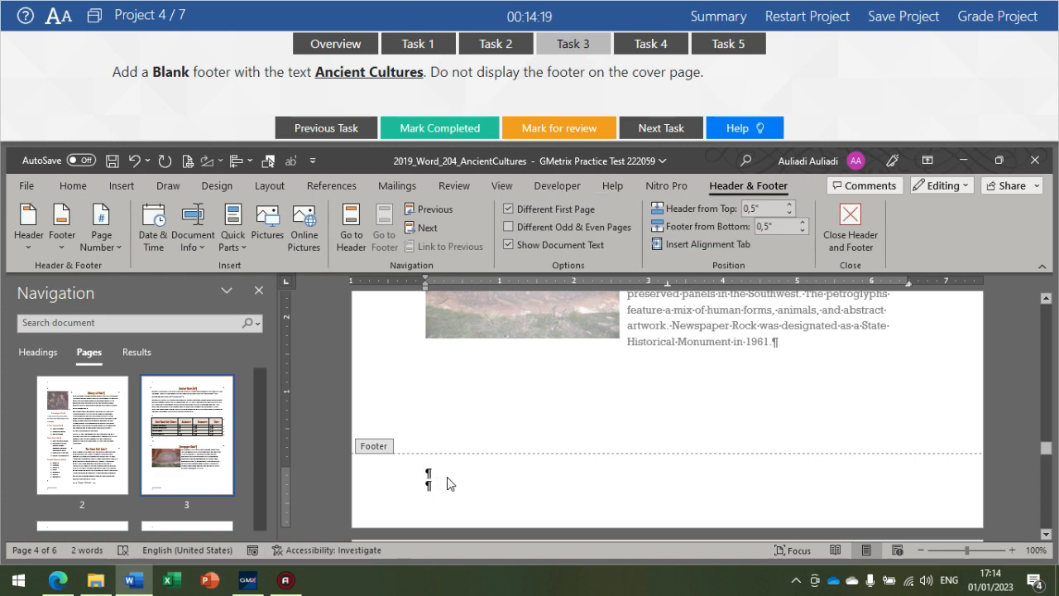
type("cie")
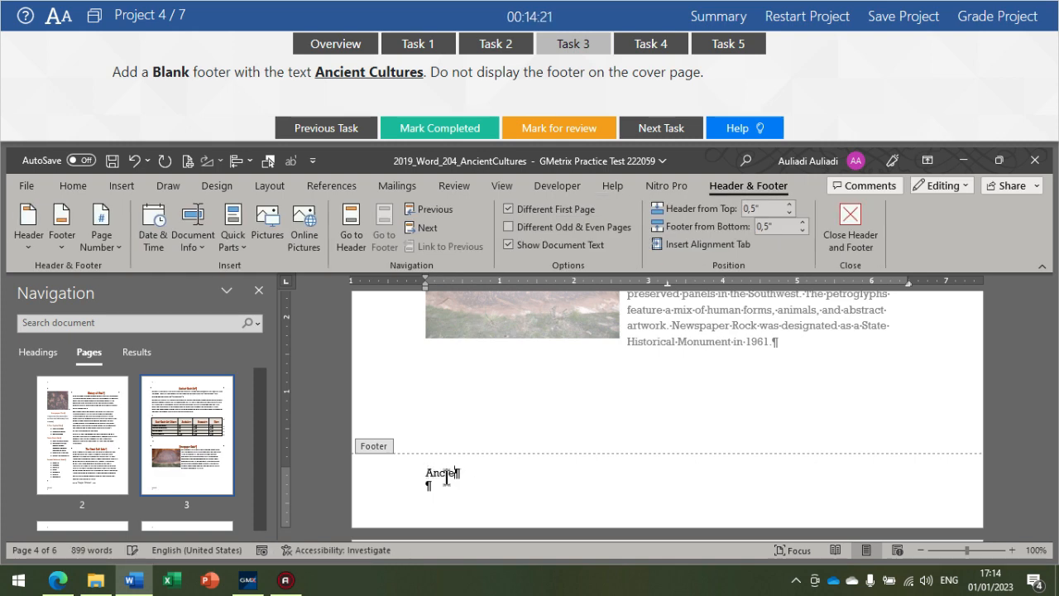
type("nt Cultures")
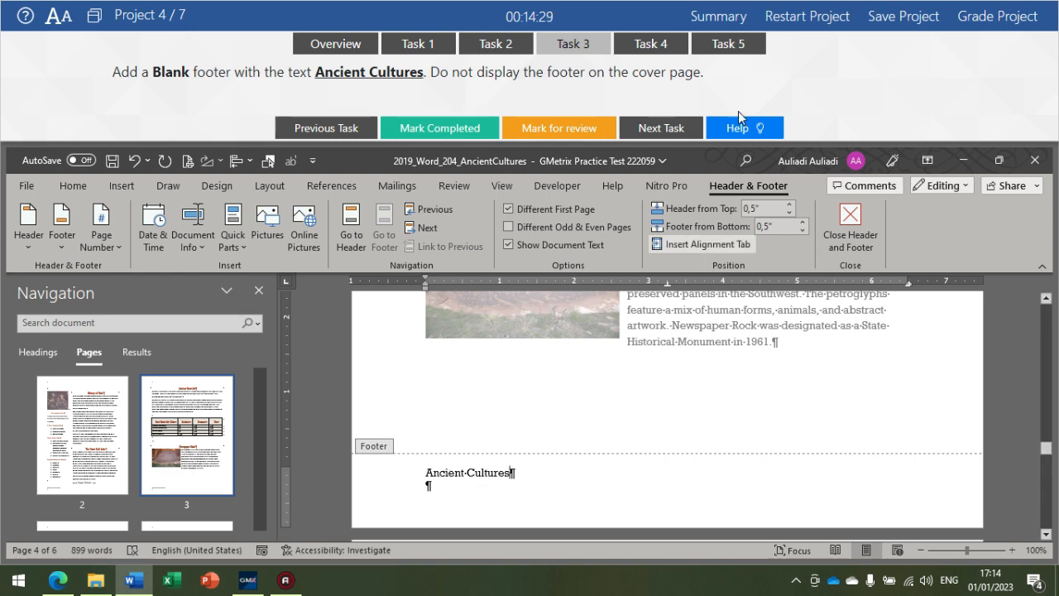
left_click(850, 224)
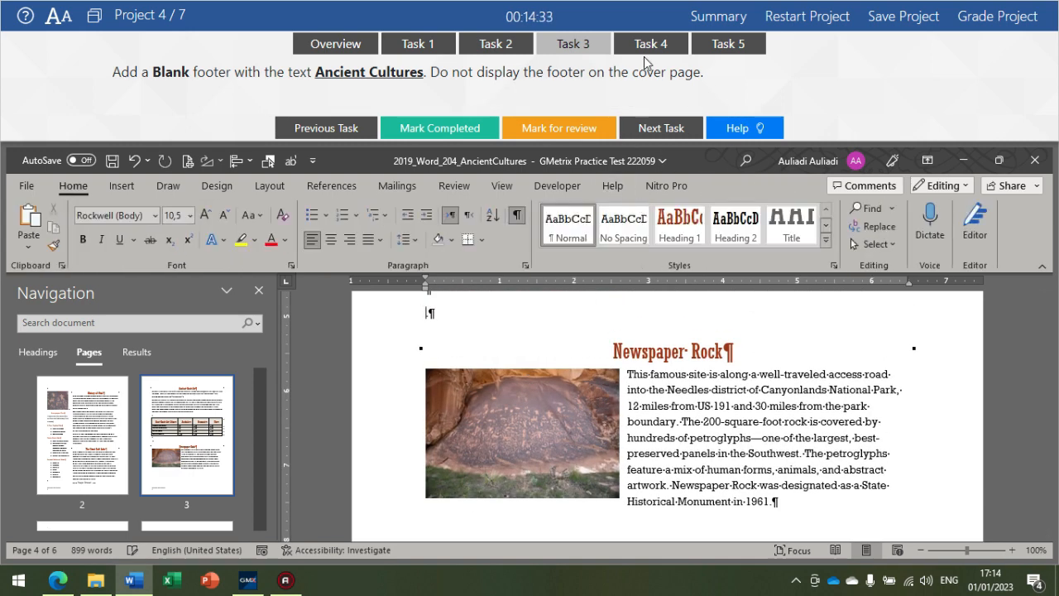
Show Task 4 and insert the citation for the 2016 Archeologist source after "created rock art." in the second paragraph on page 3.
left_click(652, 44)
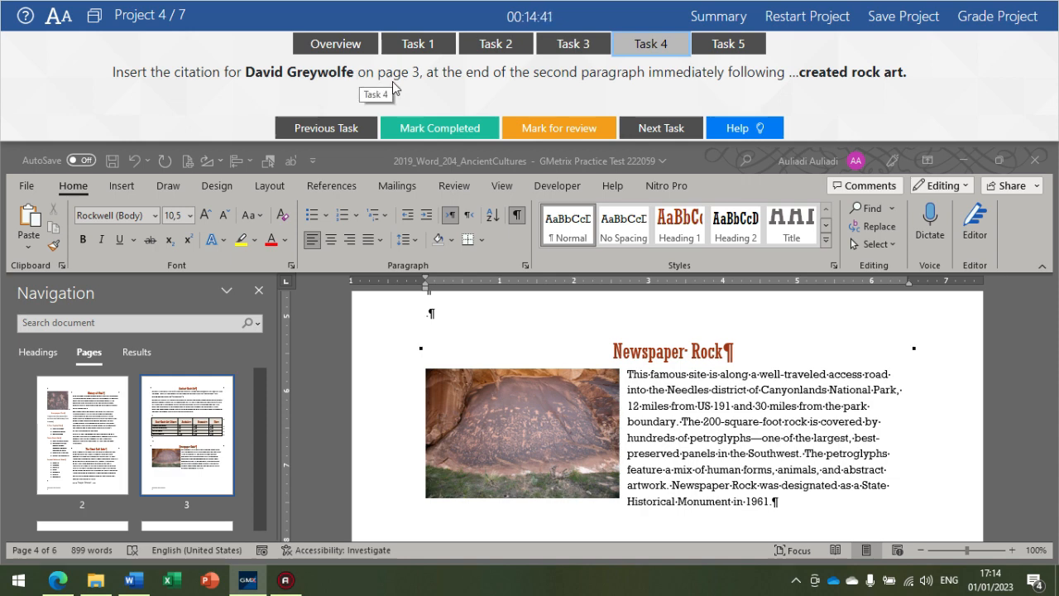
scroll(576, 356, "up", 5)
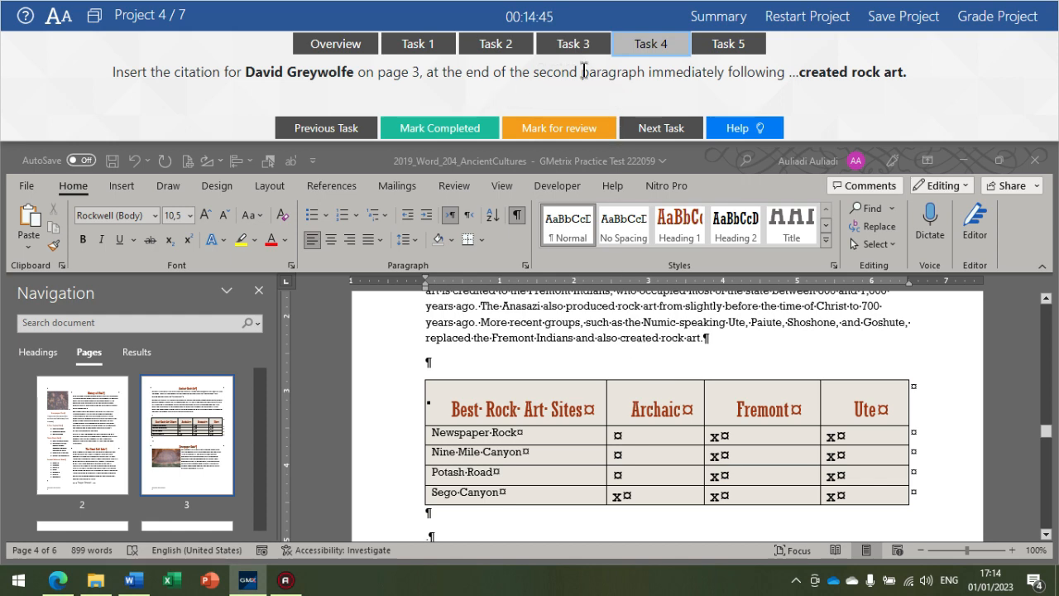
scroll(521, 400, "up", 3)
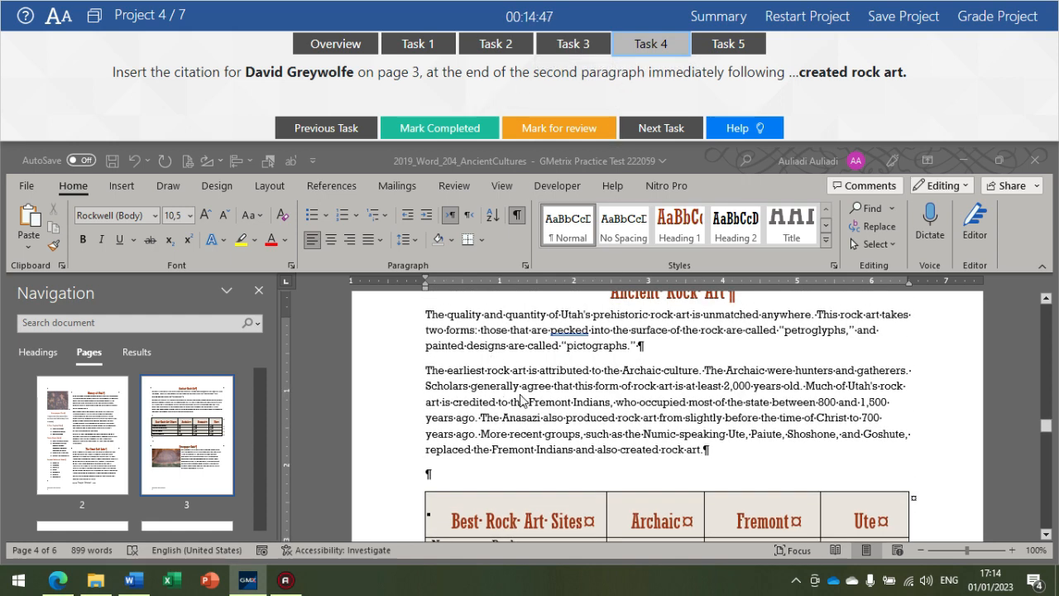
scroll(521, 401, "up", 1)
scroll(561, 460, "down", 1)
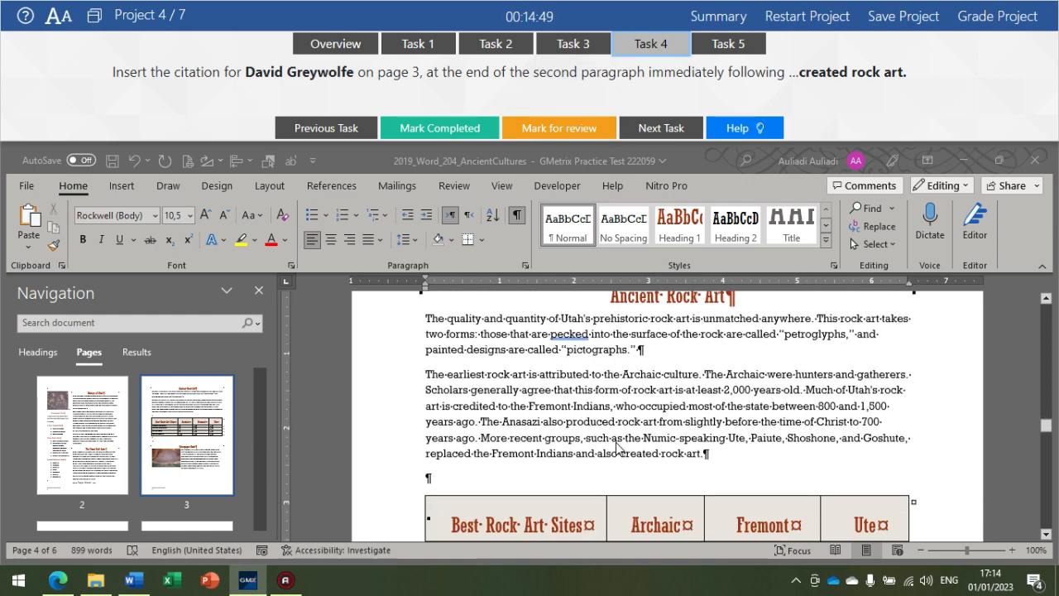
left_click(719, 447)
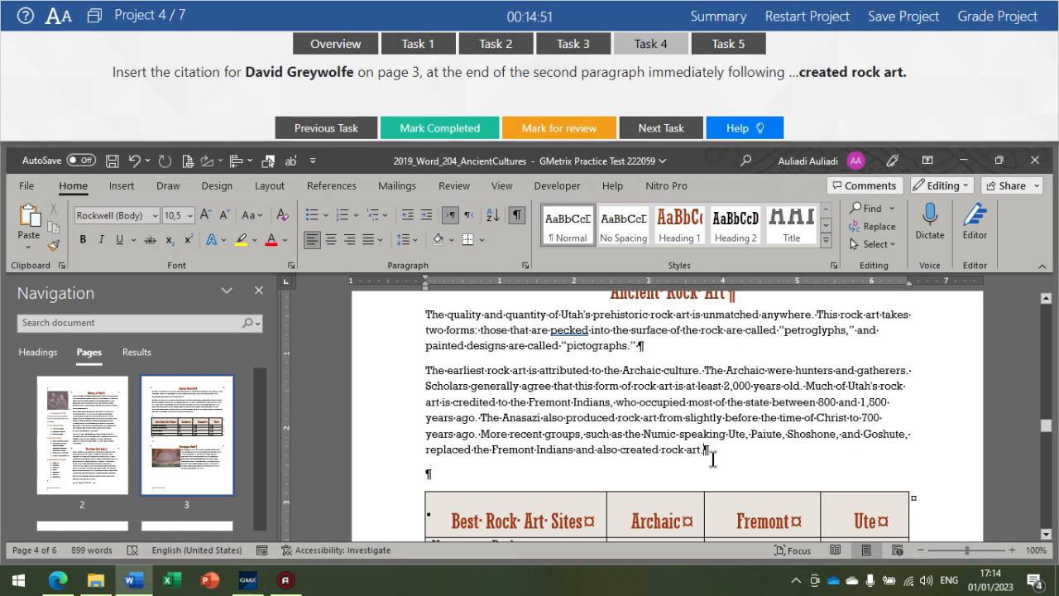
left_click(330, 192)
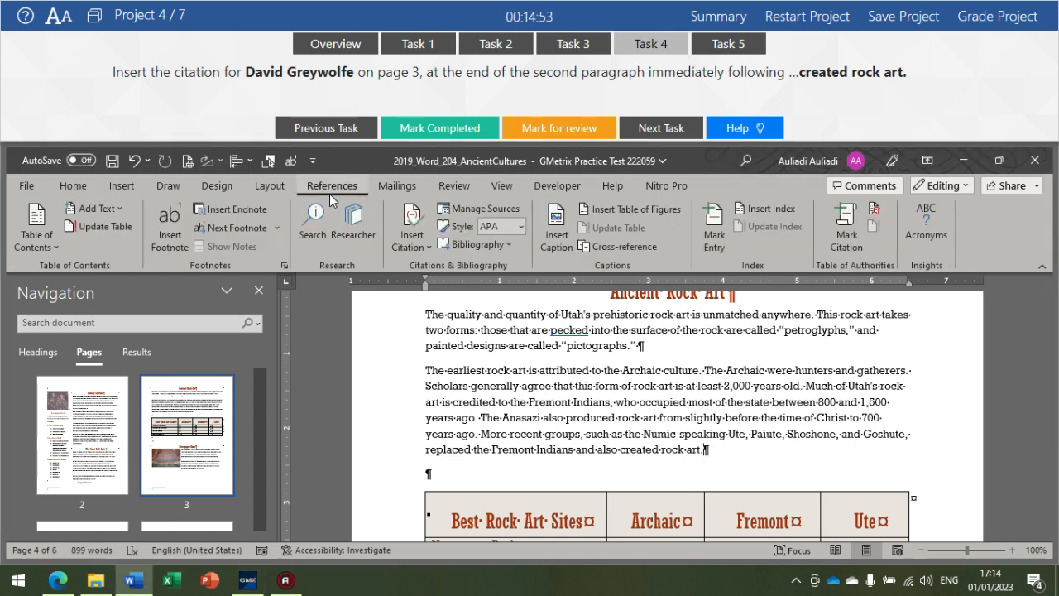
left_click(415, 253)
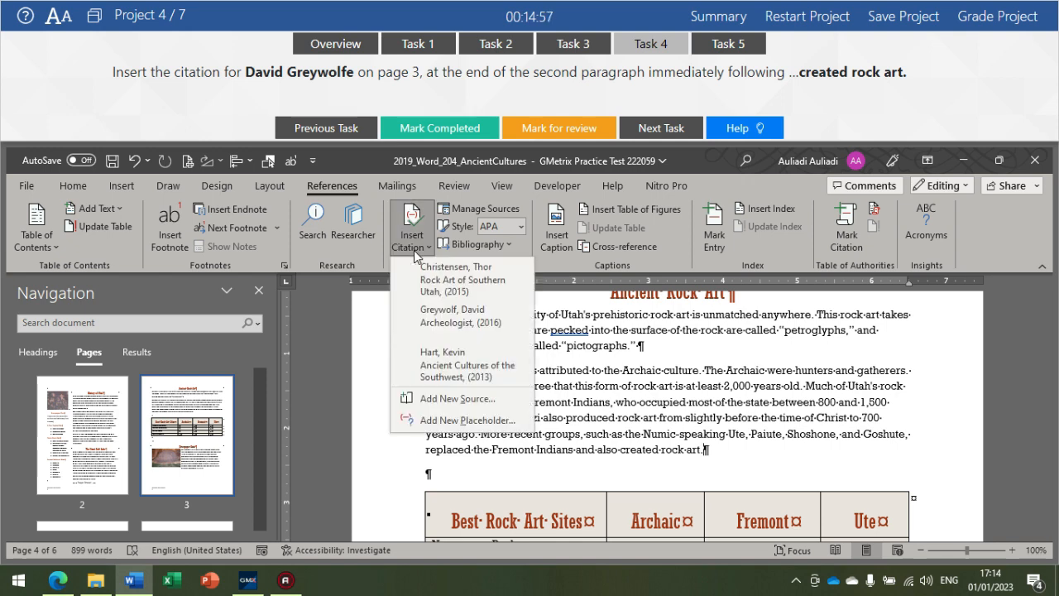
left_click(480, 326)
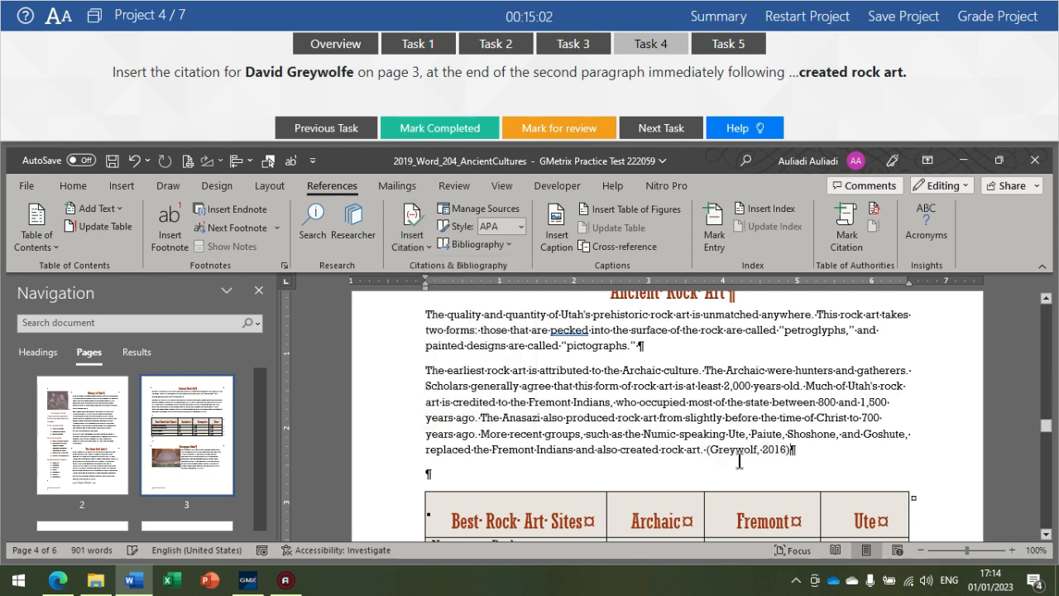
Show Task 5 and replace the text <Insert Table of Contents Here> on page 1 with an Automatic Table 2 table of contents.
left_click(717, 50)
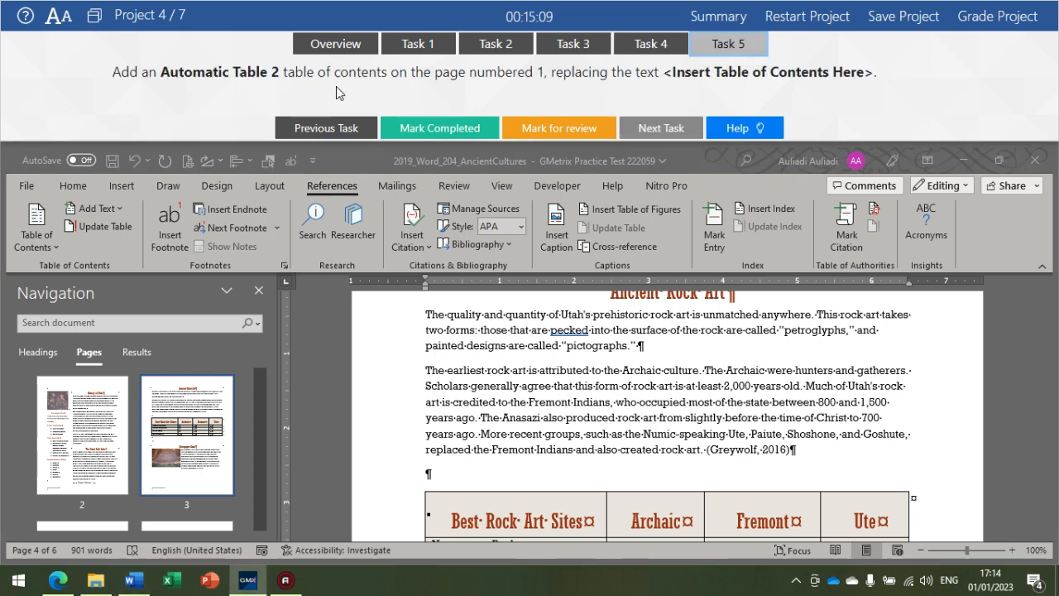
scroll(204, 425, "up", 3)
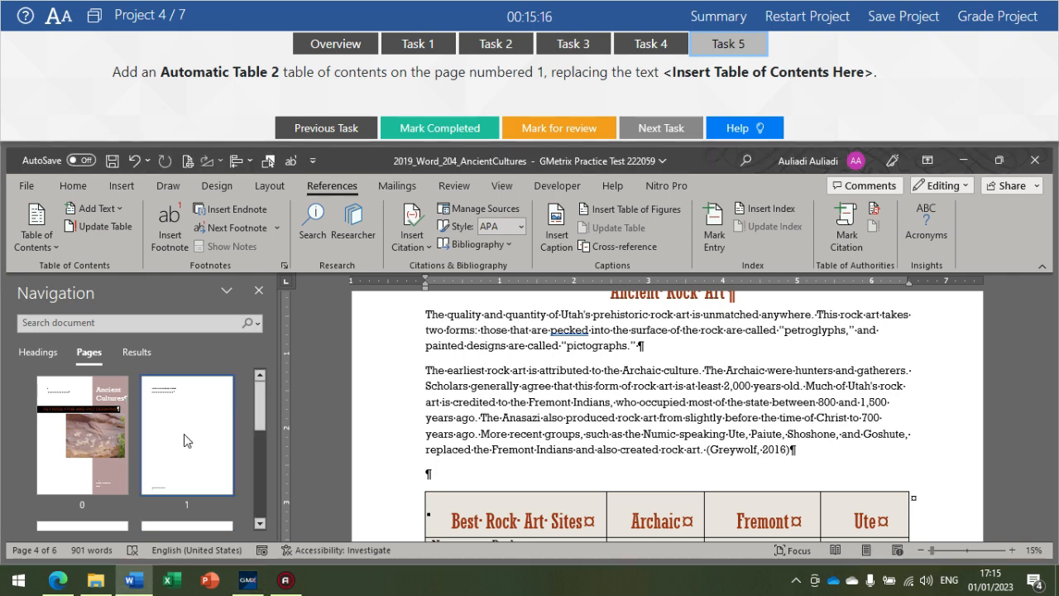
left_click(184, 466)
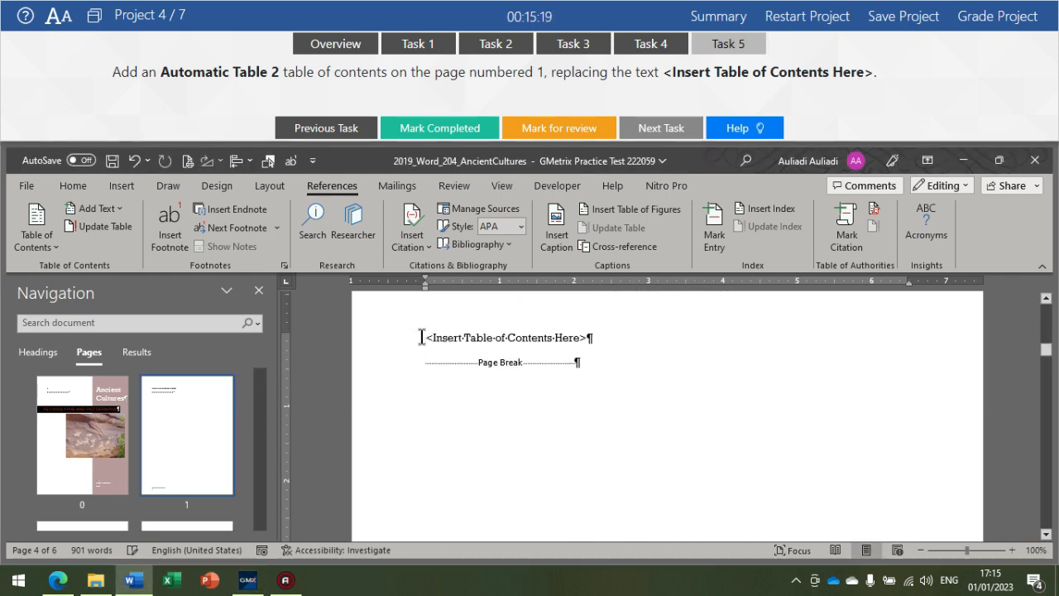
left_click_drag(421, 337, 593, 339)
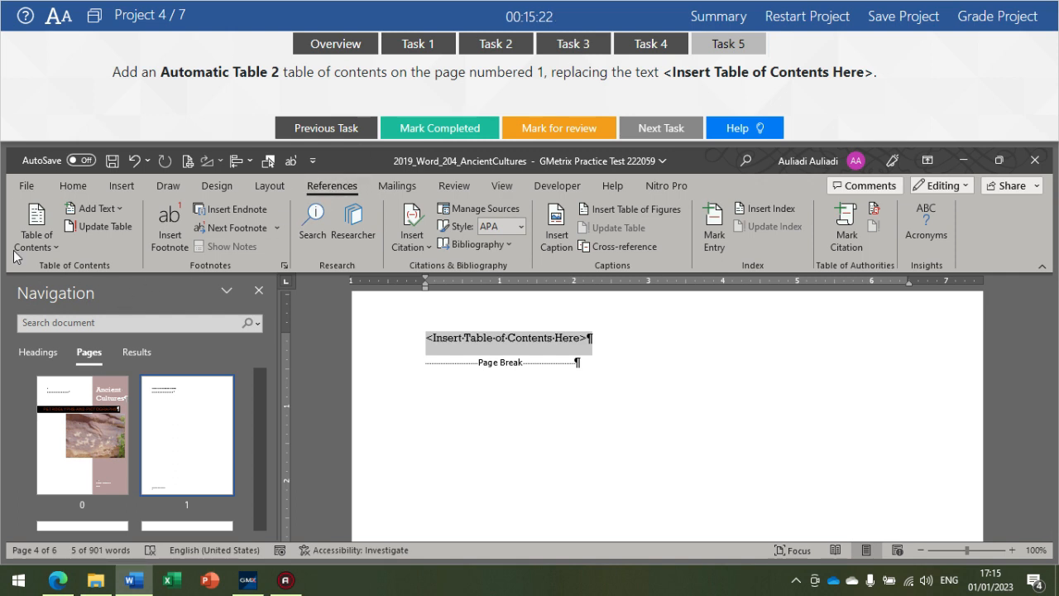
left_click(50, 238)
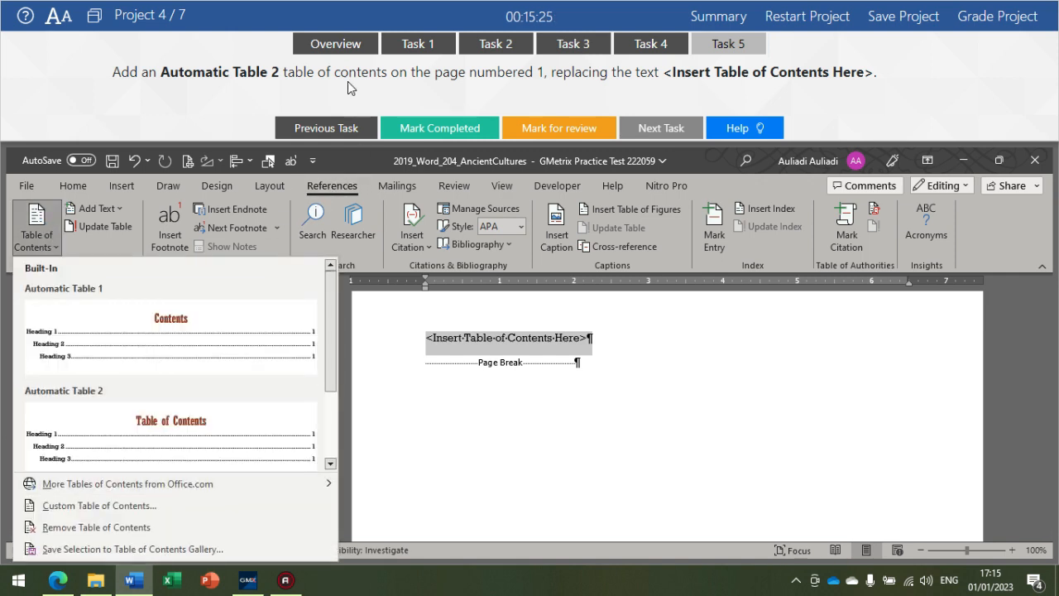
left_click(92, 424)
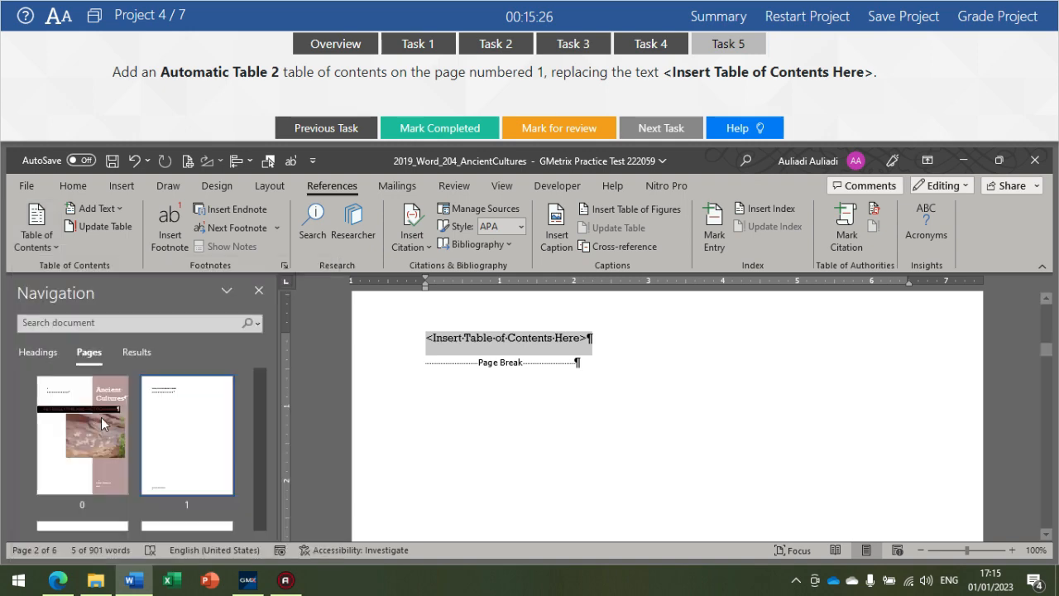
scroll(662, 373, "up", 6)
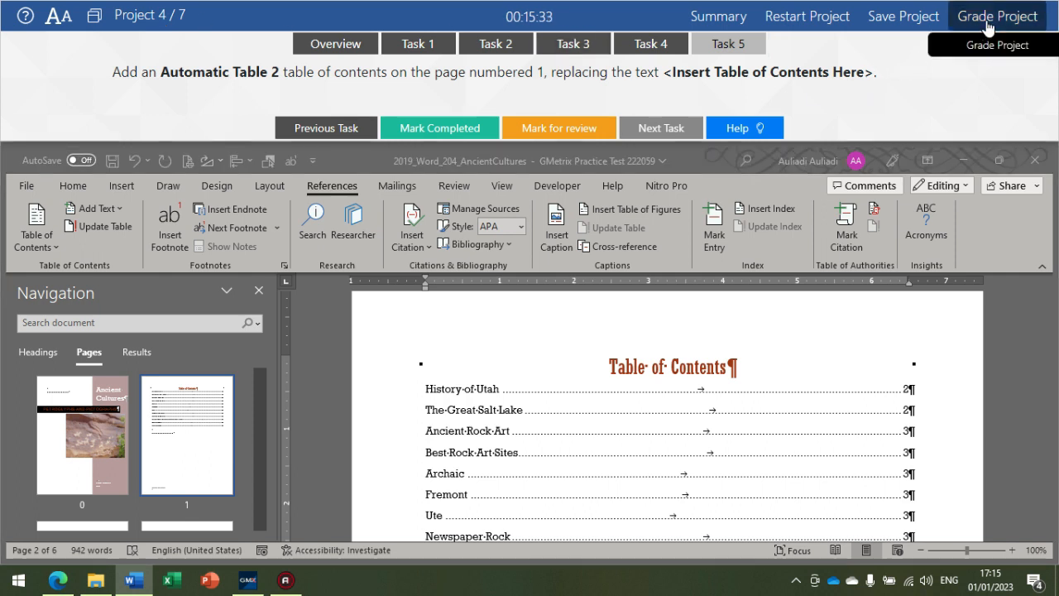
Grade Project 4 and continue to Project 5.
left_click(983, 27)
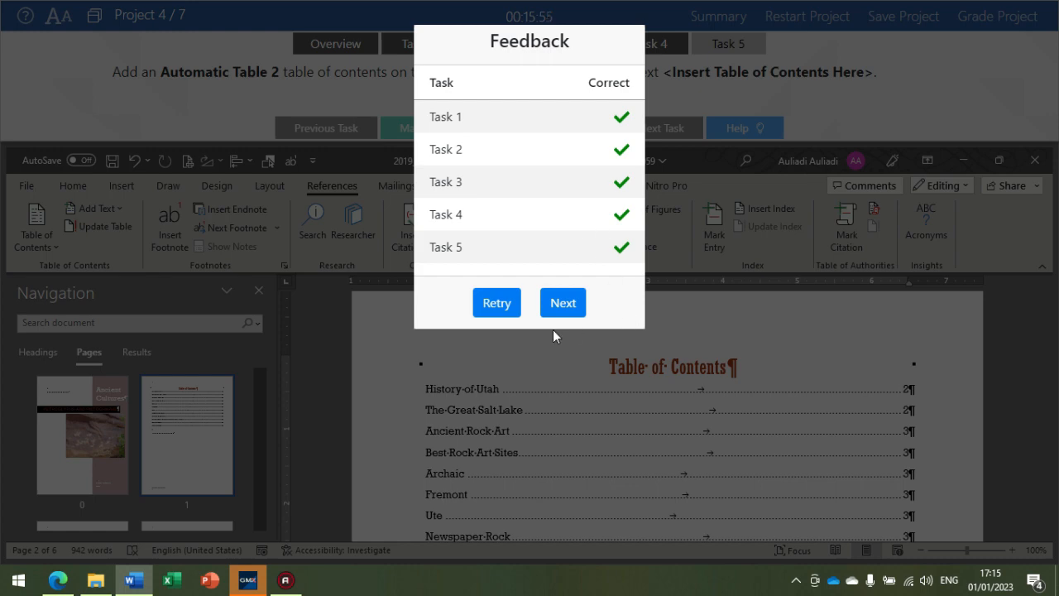
left_click(563, 303)
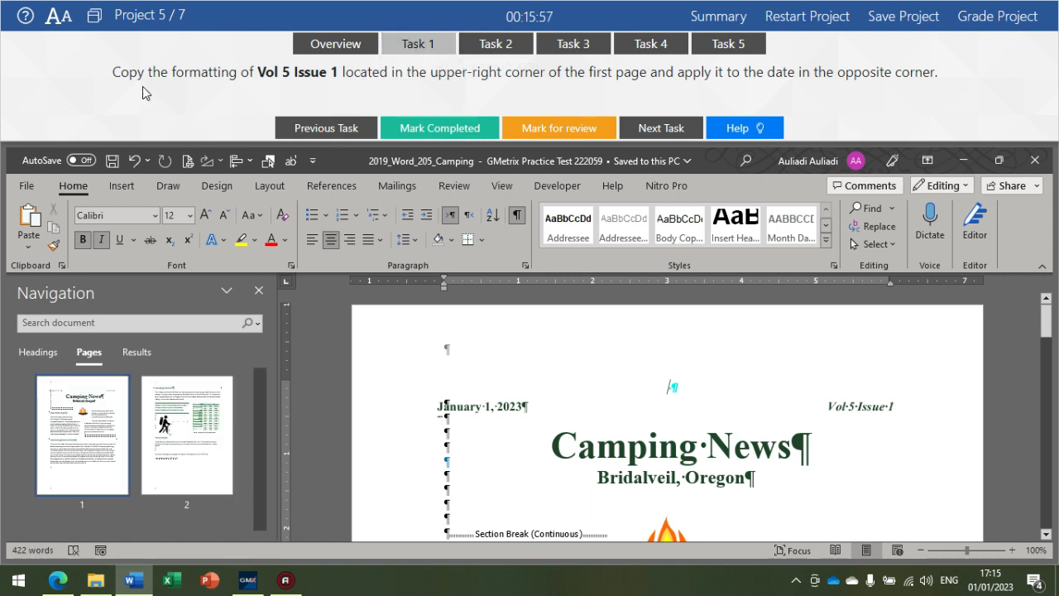
Copy the formatting of Vol 5 Issue 1 on the first page and apply it to the date in the opposite corner.
left_click(858, 405)
double_click(852, 406)
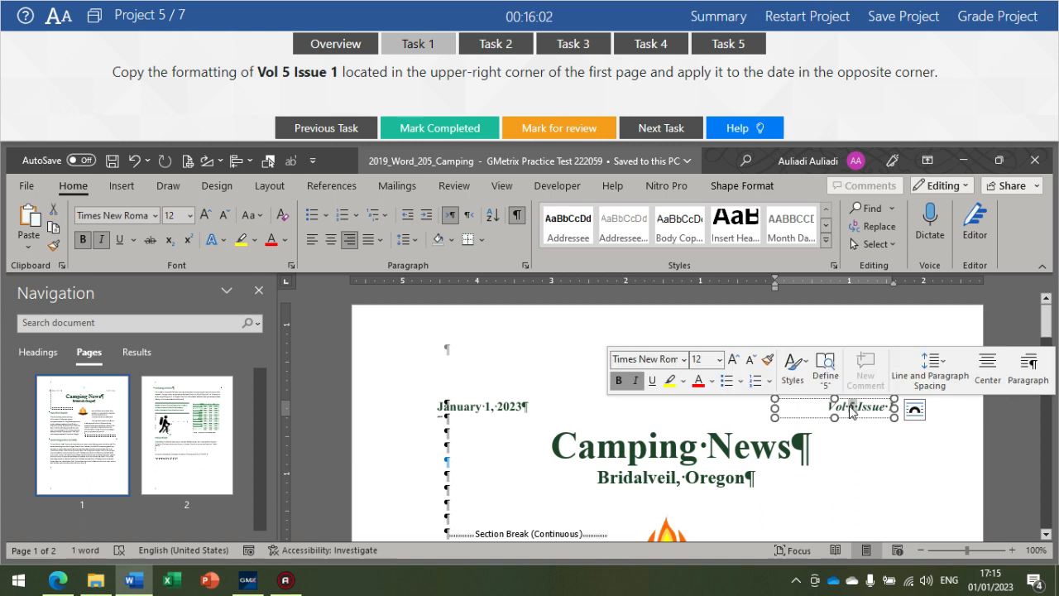
triple_click(853, 408)
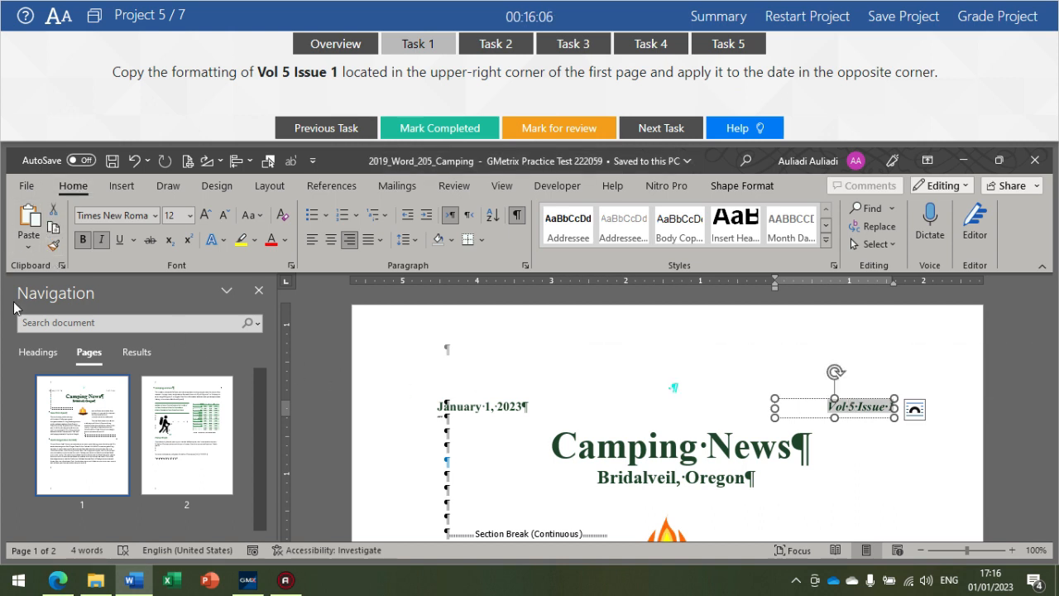
left_click(52, 245)
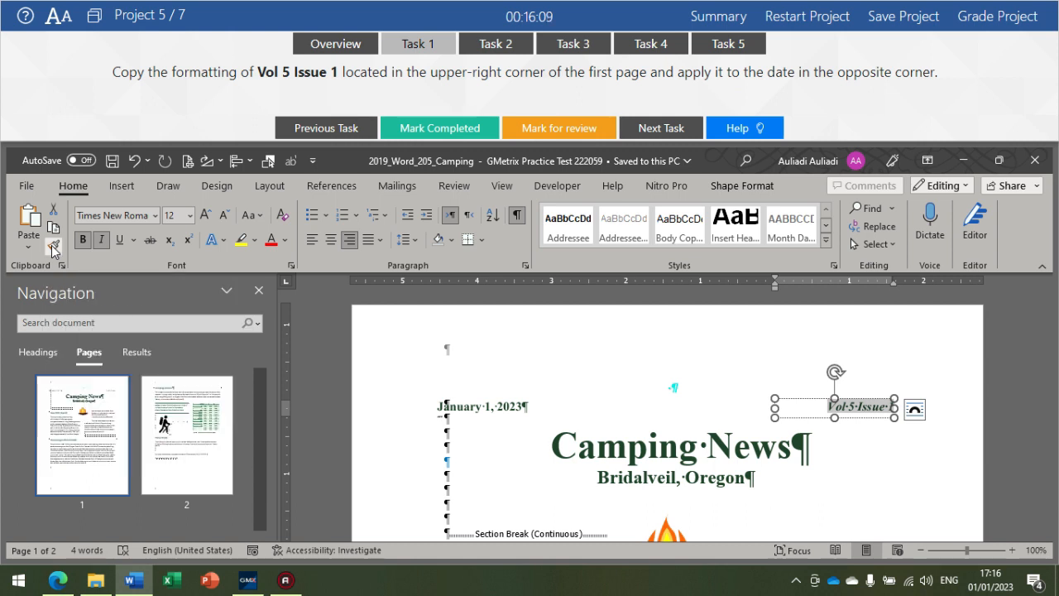
left_click(446, 406)
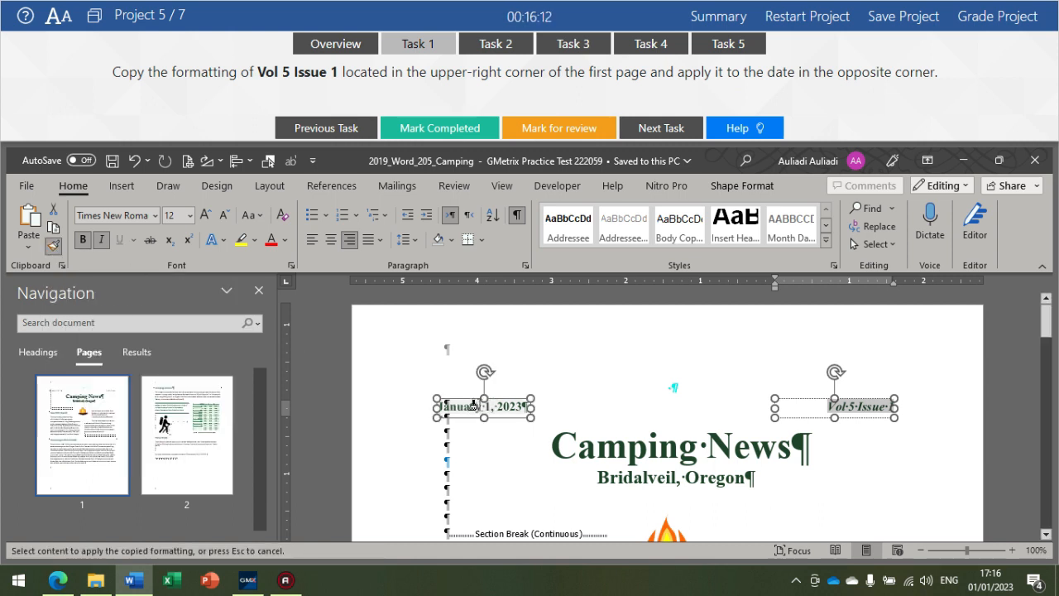
mouse_move(510, 406)
left_mouse_down()
mouse_move(433, 410)
mouse_move(447, 416)
left_mouse_up()
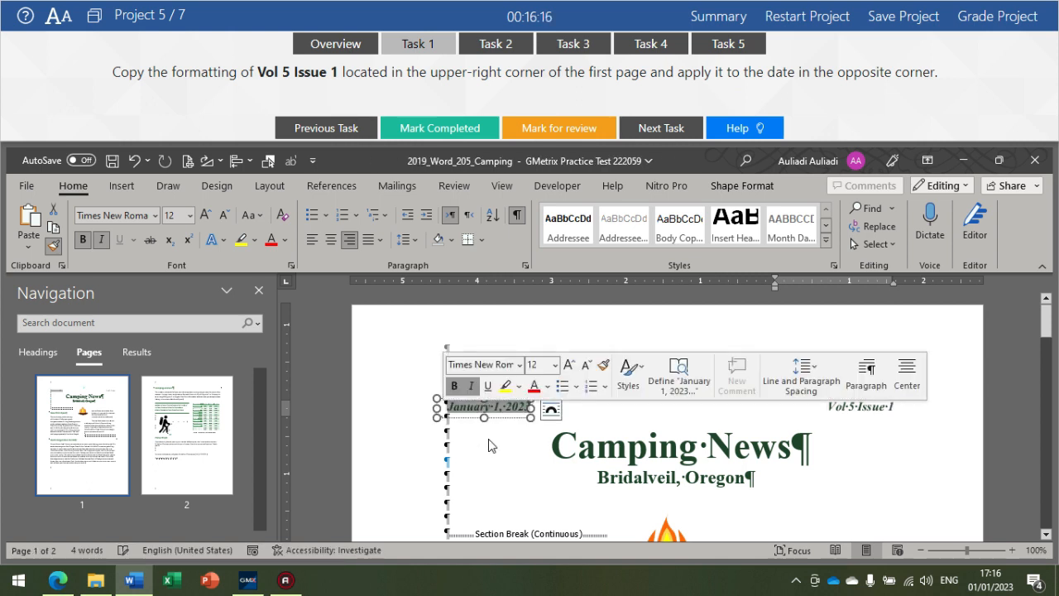
left_click(586, 453)
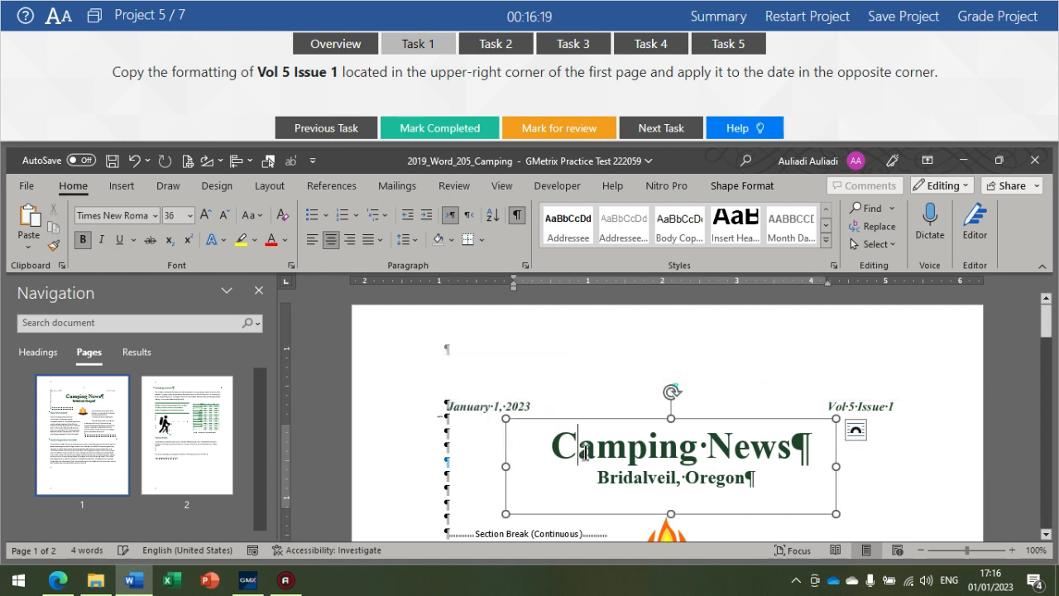
left_click(724, 398)
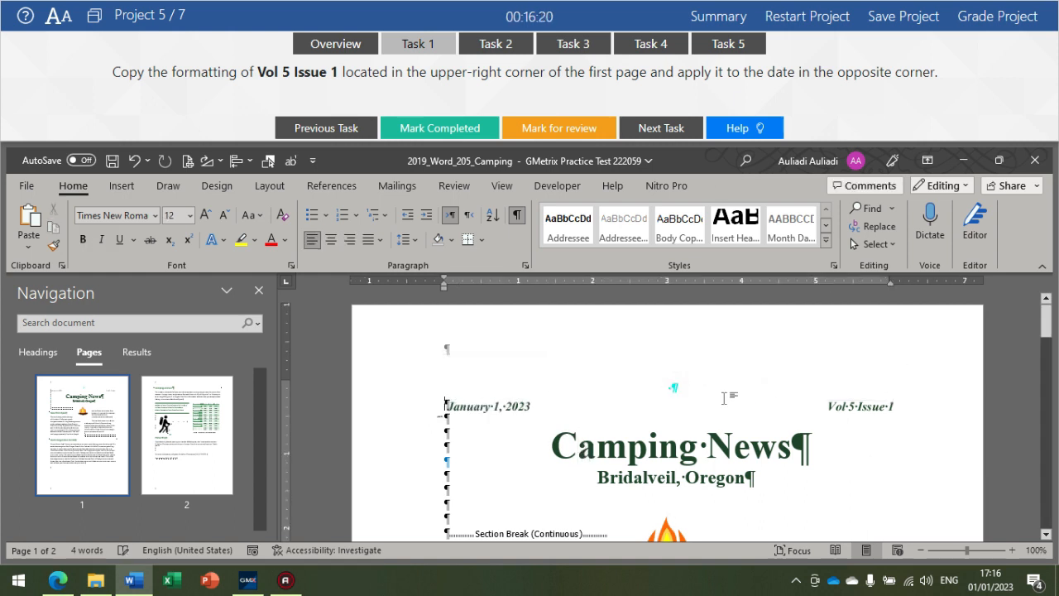
left_click(495, 408)
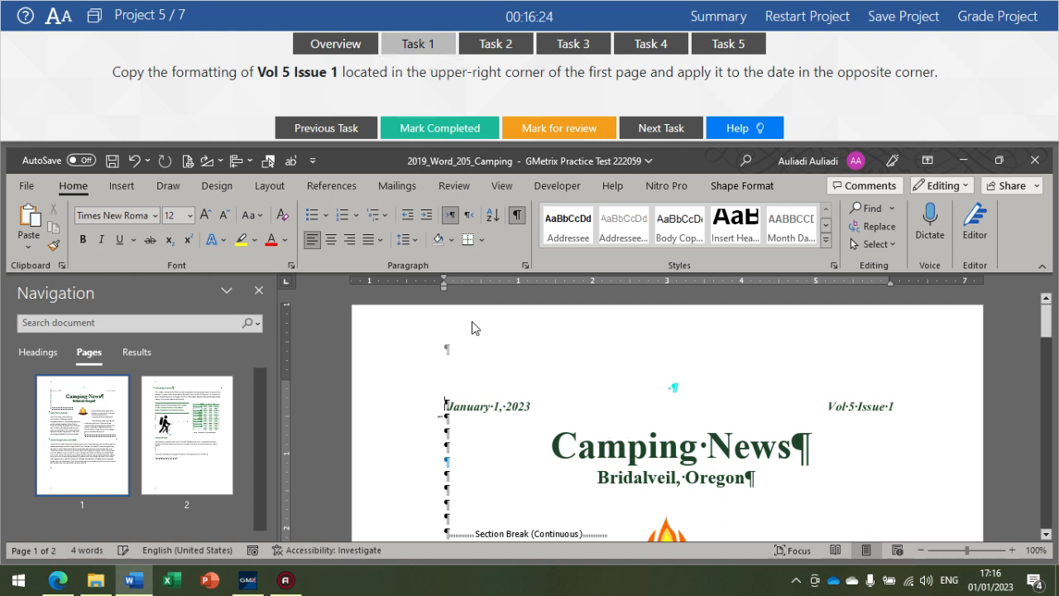
Show Task 2 and check the document for accessibility issues.
left_click(488, 50)
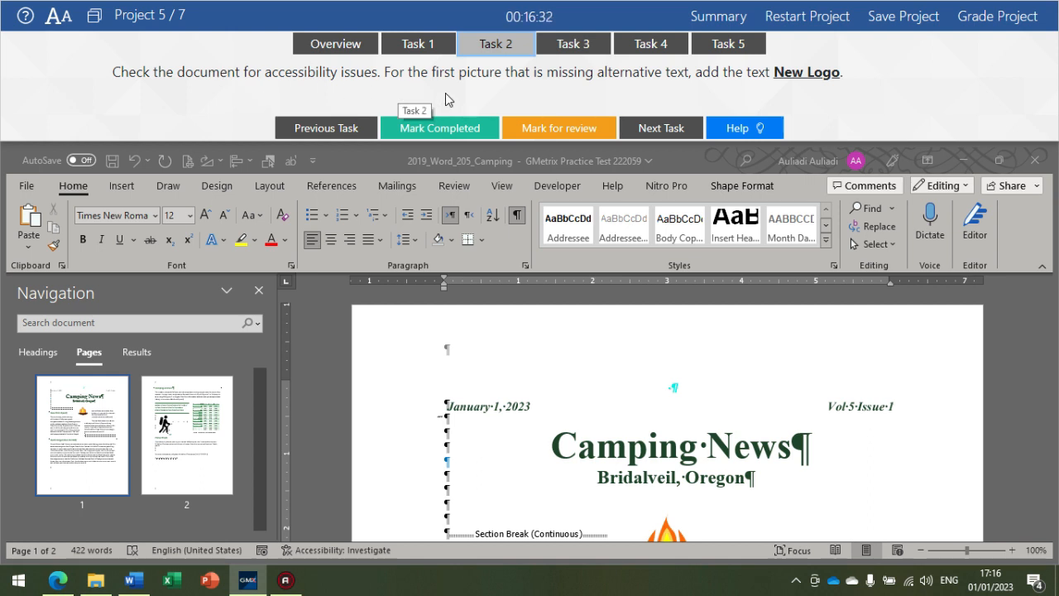
left_click(463, 185)
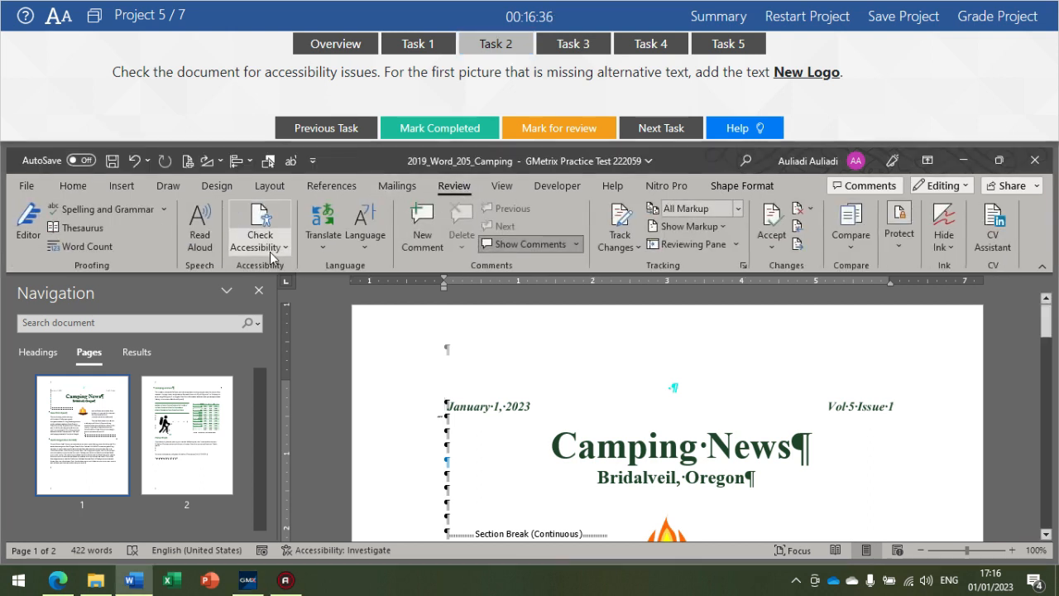
left_click(263, 217)
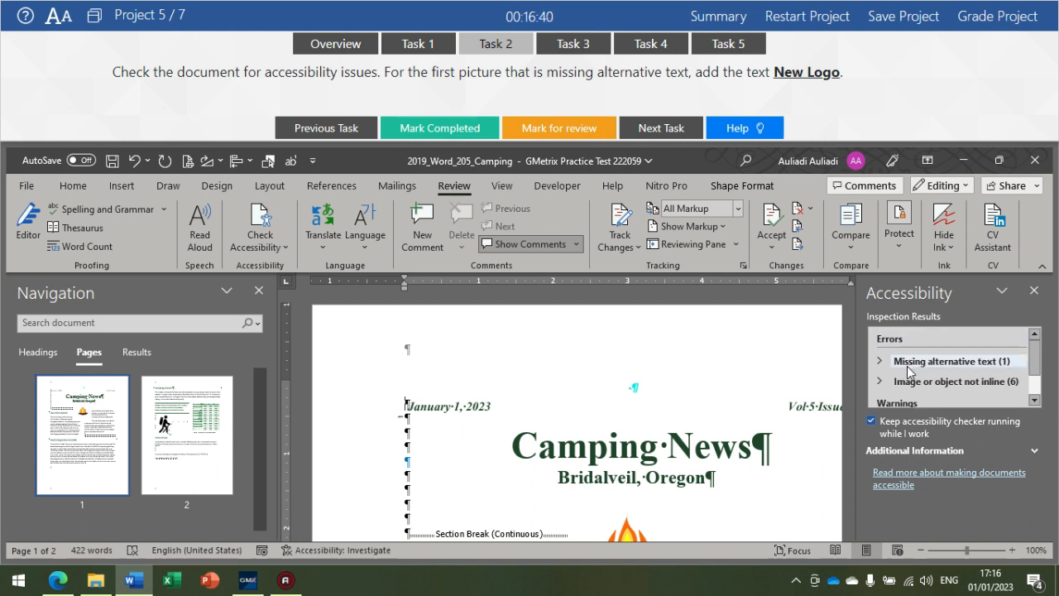
Add the alternative text New Logo to the campfire picture flagged for missing alternative text, and close the accessibility checker.
left_click(941, 365)
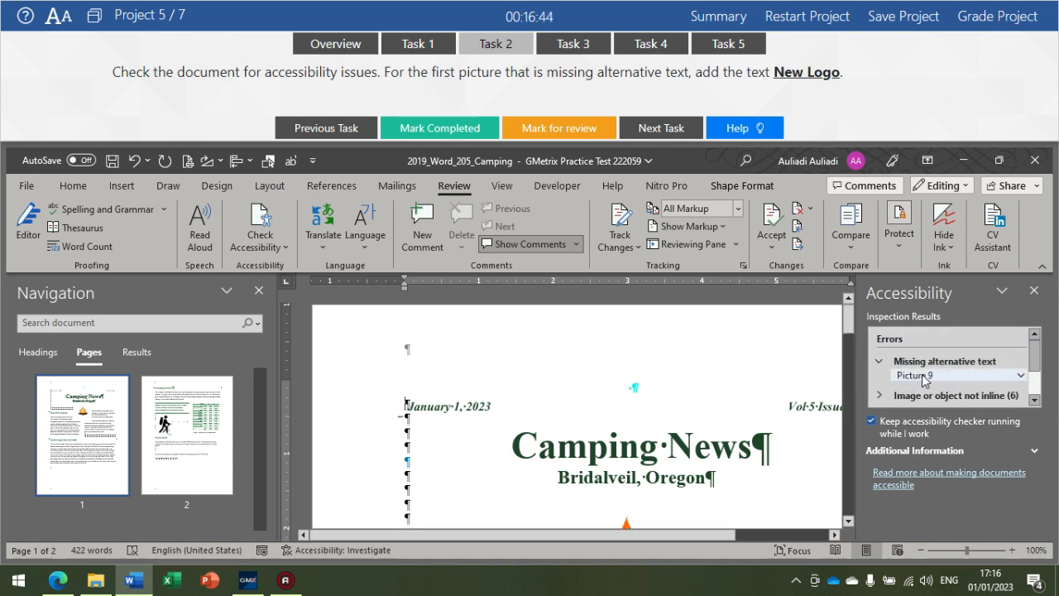
left_click(925, 376)
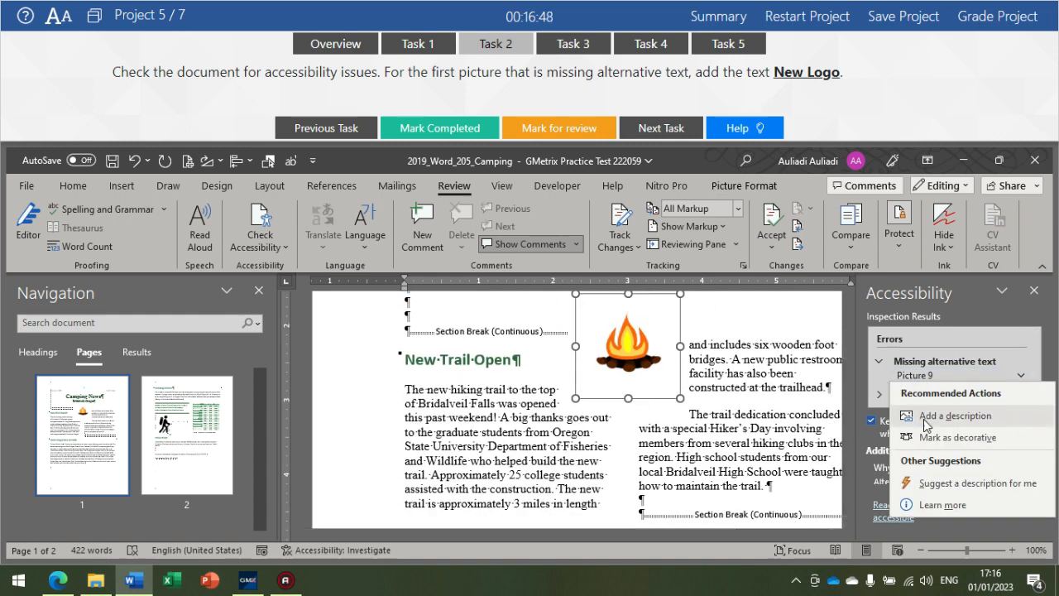
left_click(928, 417)
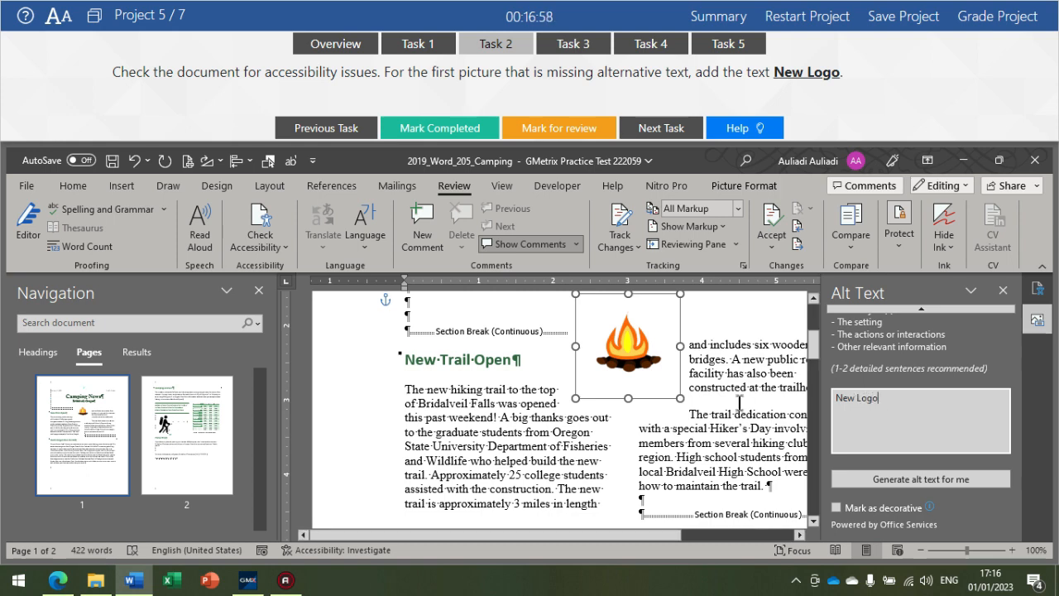
left_click(650, 352)
type("New Logo")
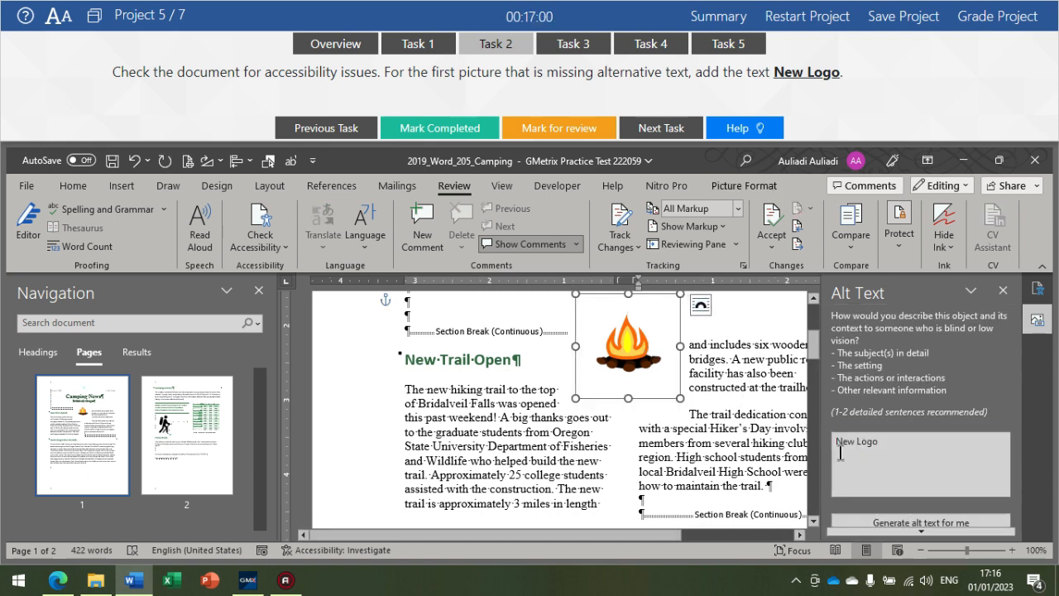
left_click(1004, 290)
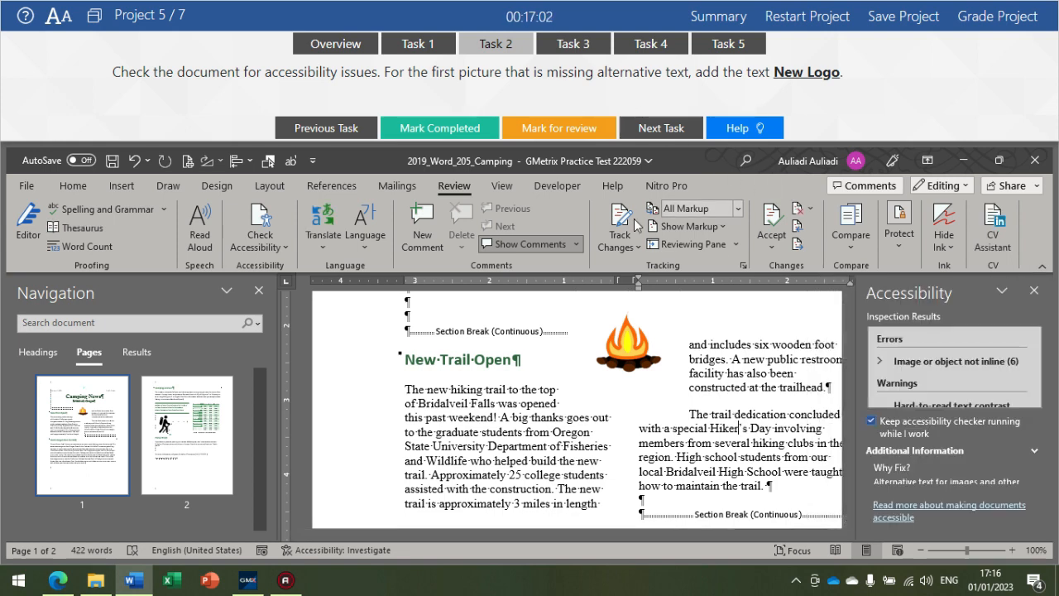
left_click(952, 359)
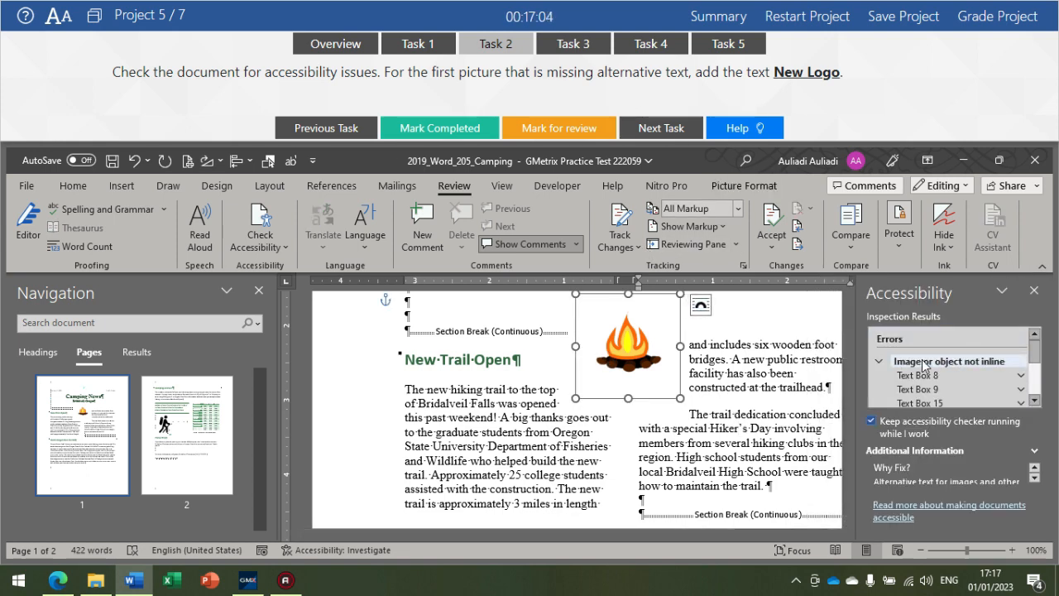
left_click(953, 361)
left_click(1034, 291)
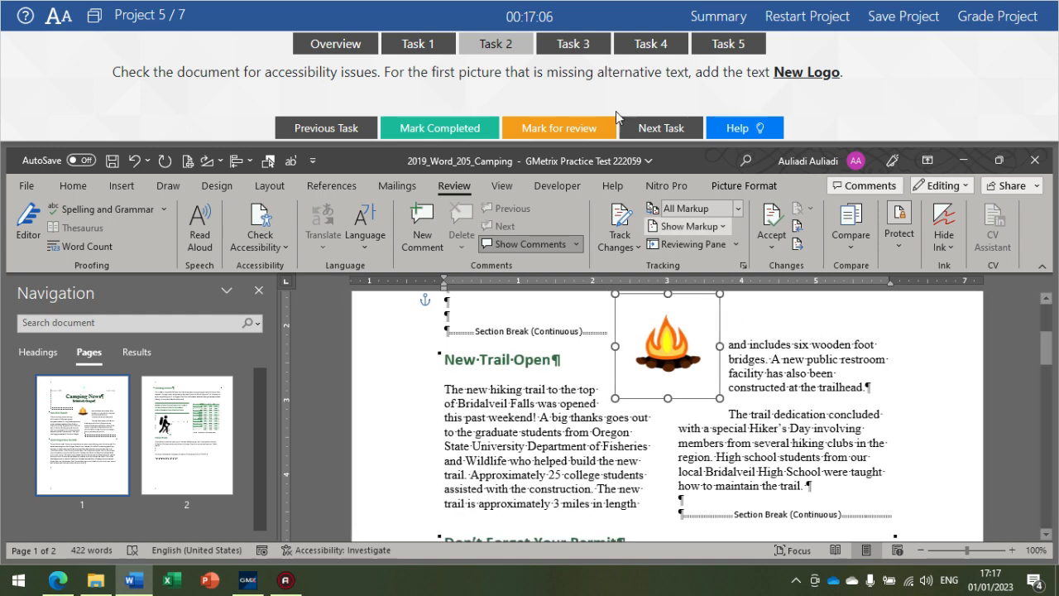
Show Task 3 and set the width of the Month column in the page 2 temperature table to 1".
left_click(571, 48)
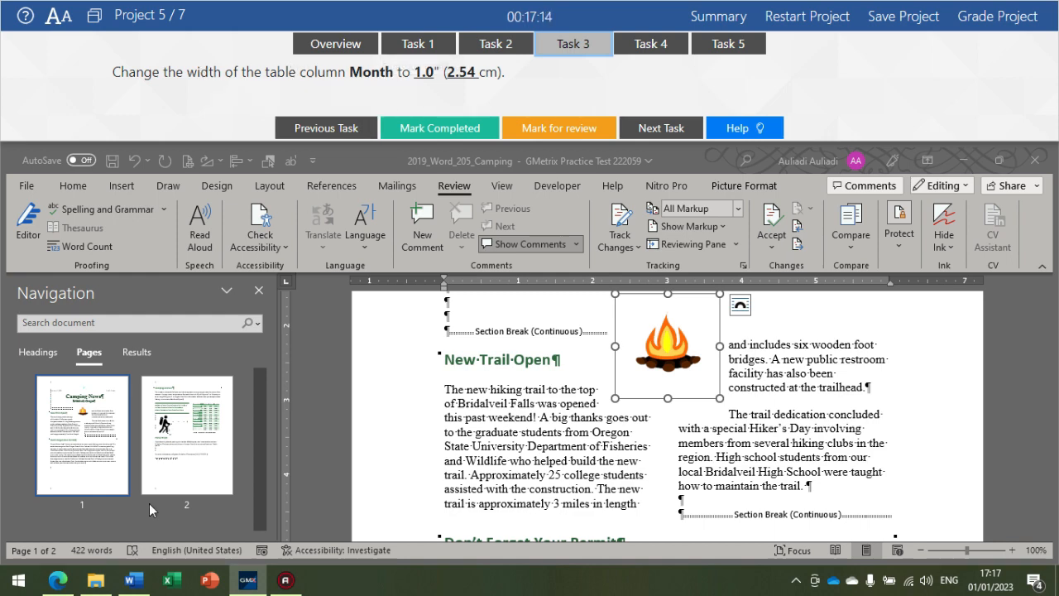
left_click(206, 441)
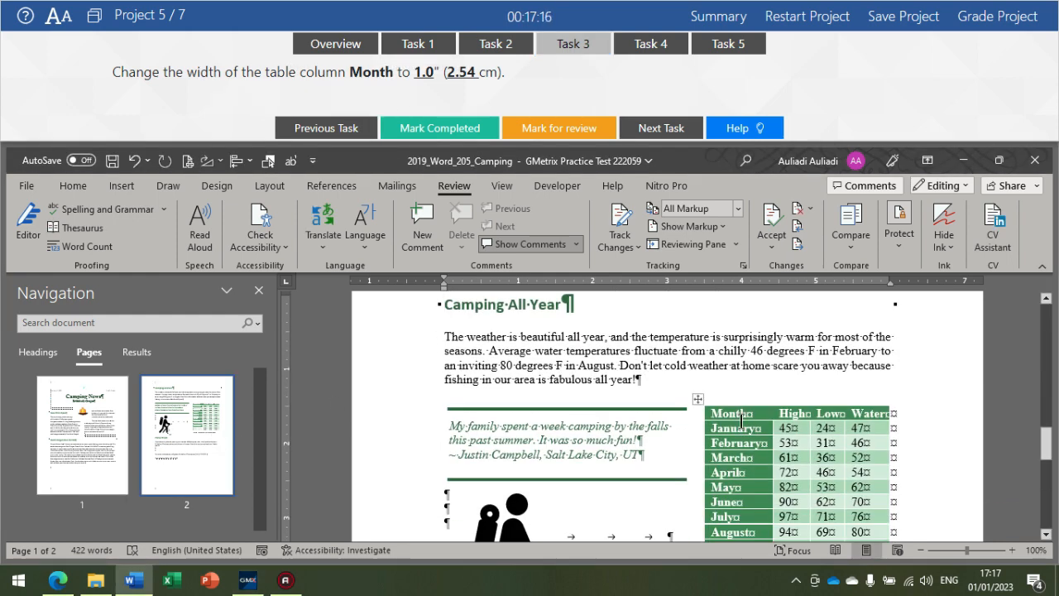
scroll(747, 420, "down", 2)
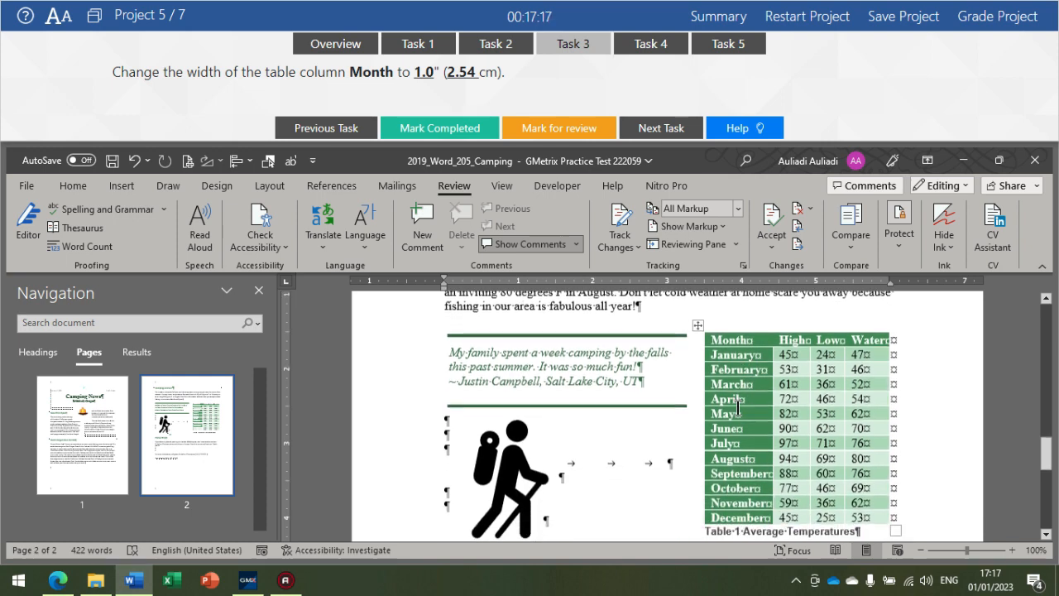
left_click(733, 327)
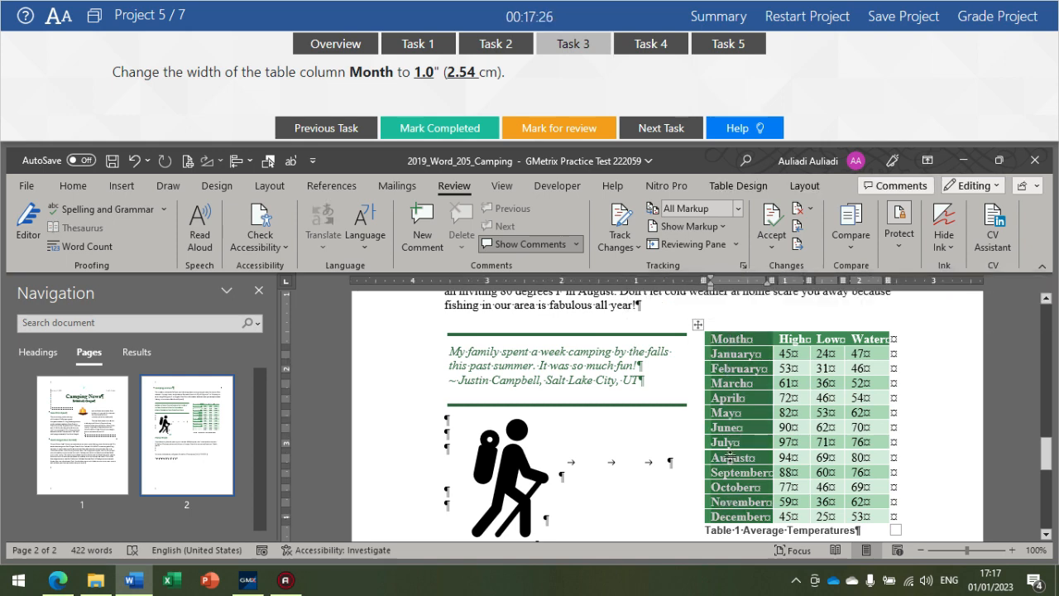
left_click(801, 187)
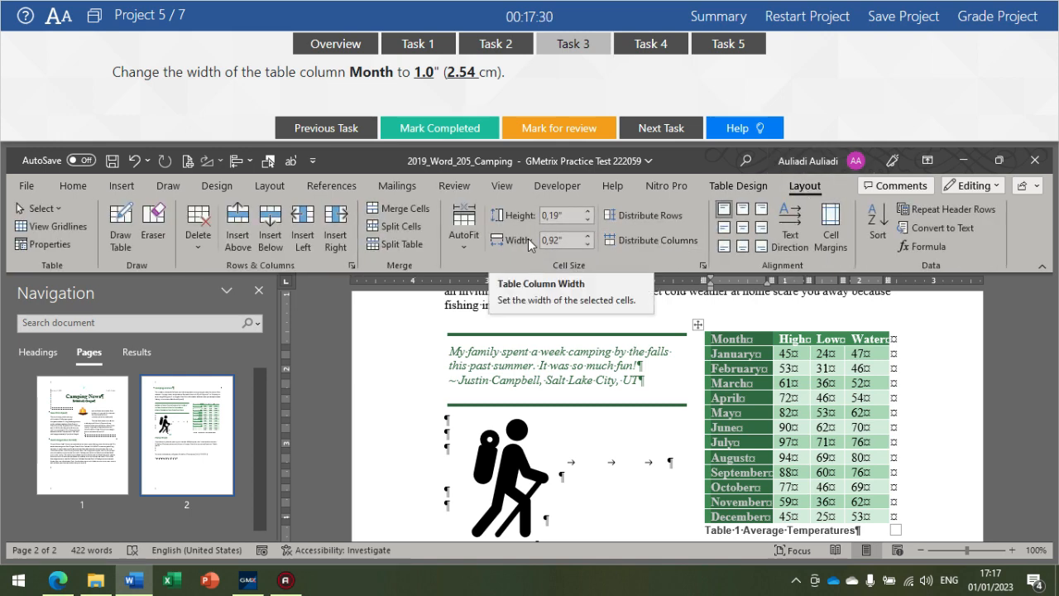
left_click(588, 235)
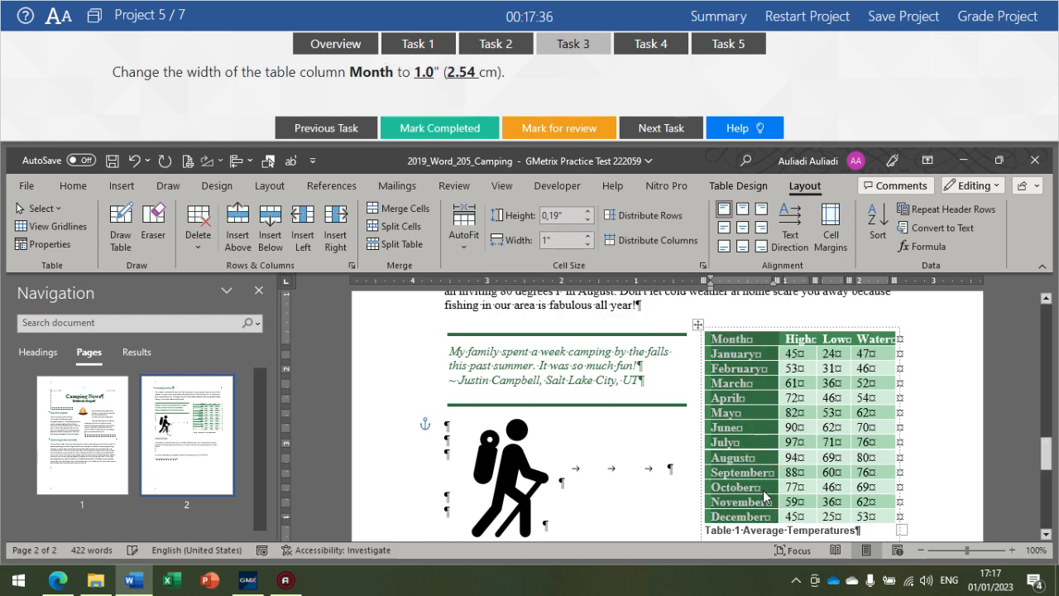
Show Task 4 and insert the Hiker picture from the GMetrixTemplates folder in Documents, just before the heading Don't Forget Your Permit.
left_click(659, 43)
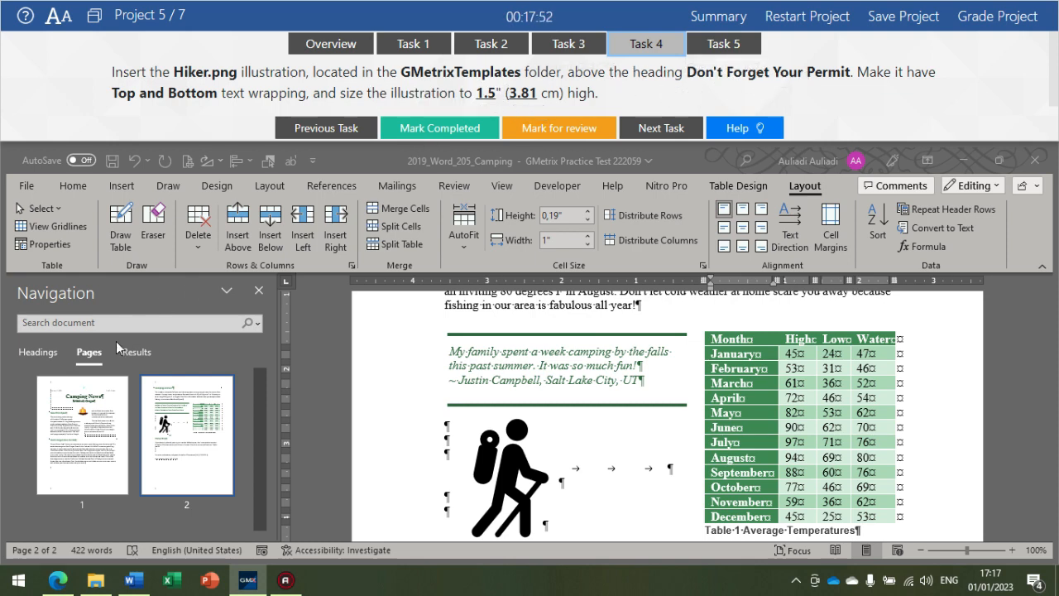
left_click(38, 351)
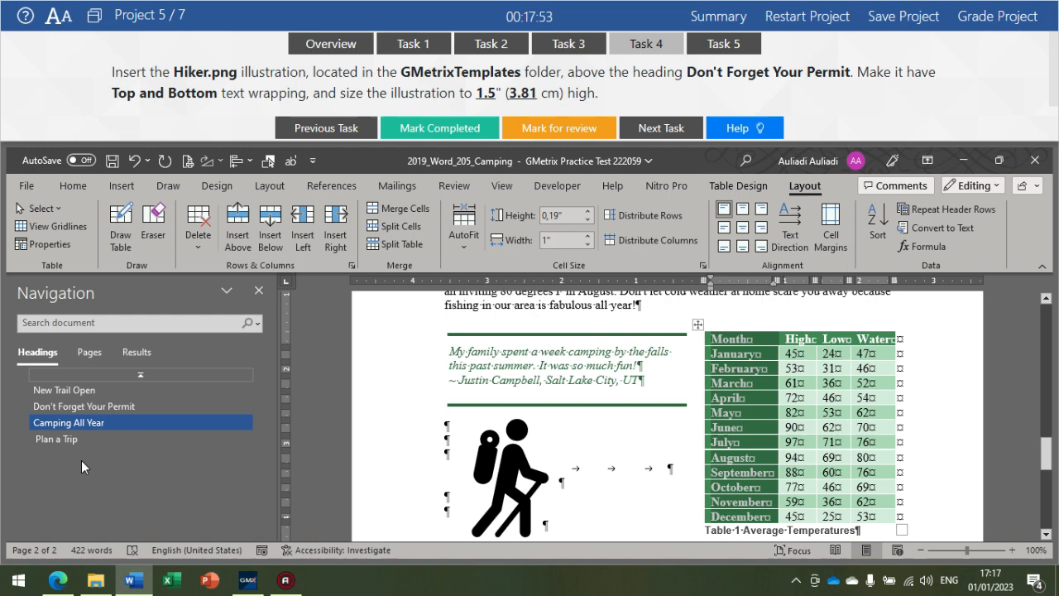
left_click(103, 407)
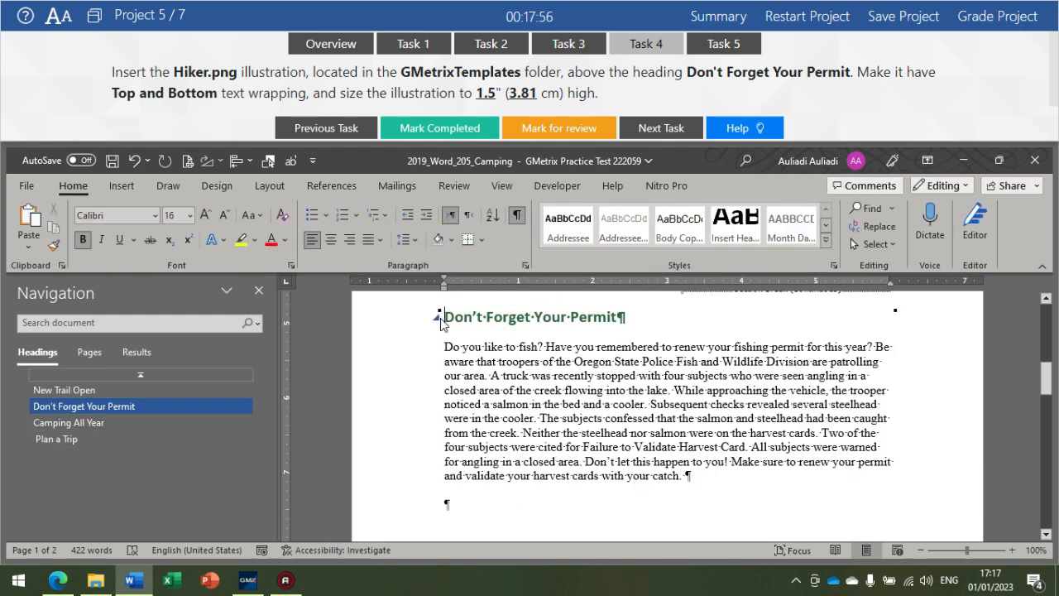
left_click(133, 184)
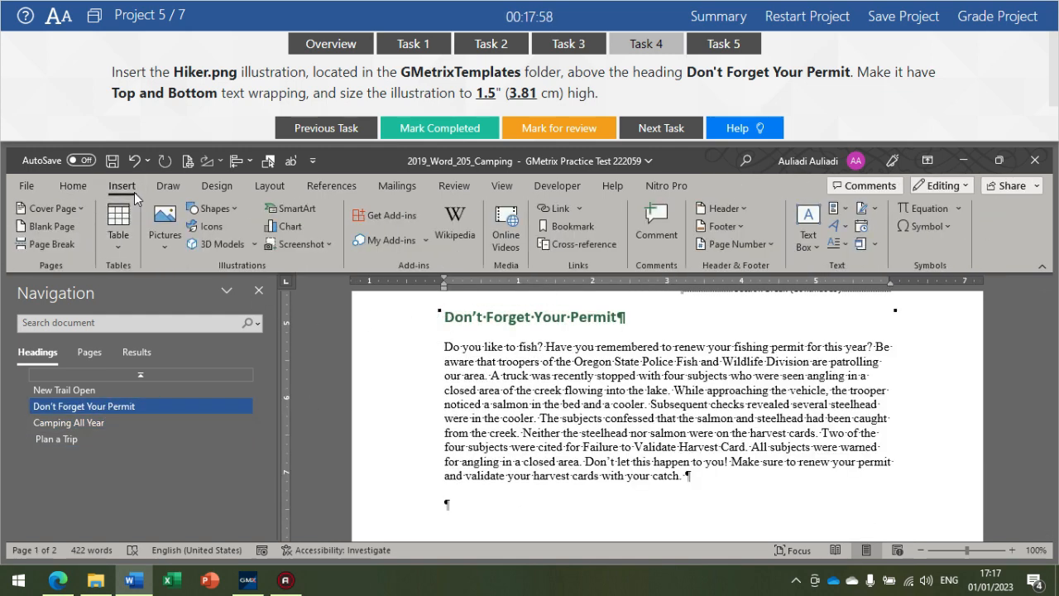
left_click(164, 224)
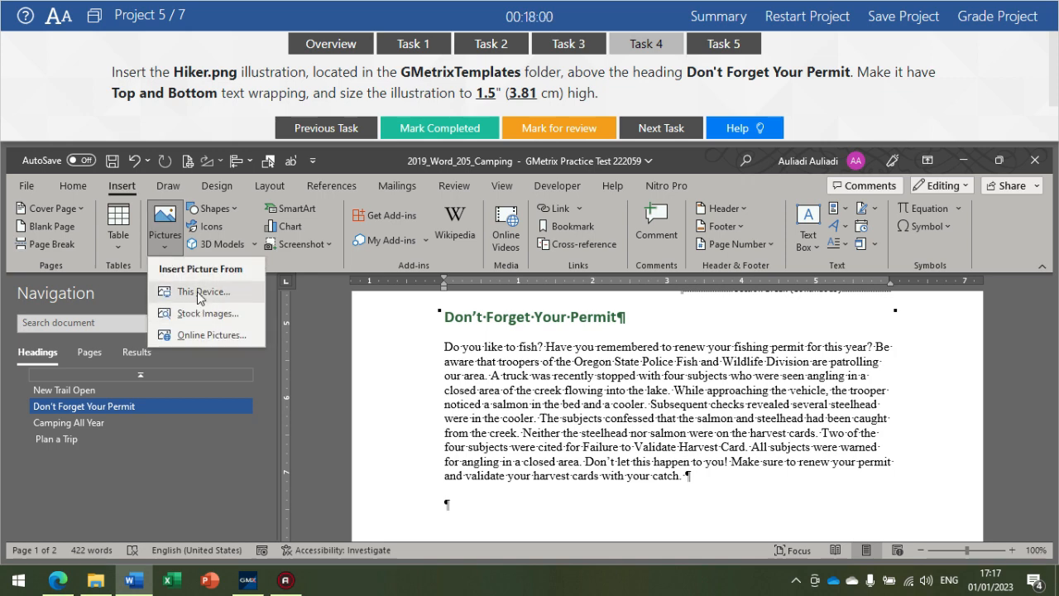
left_click(198, 292)
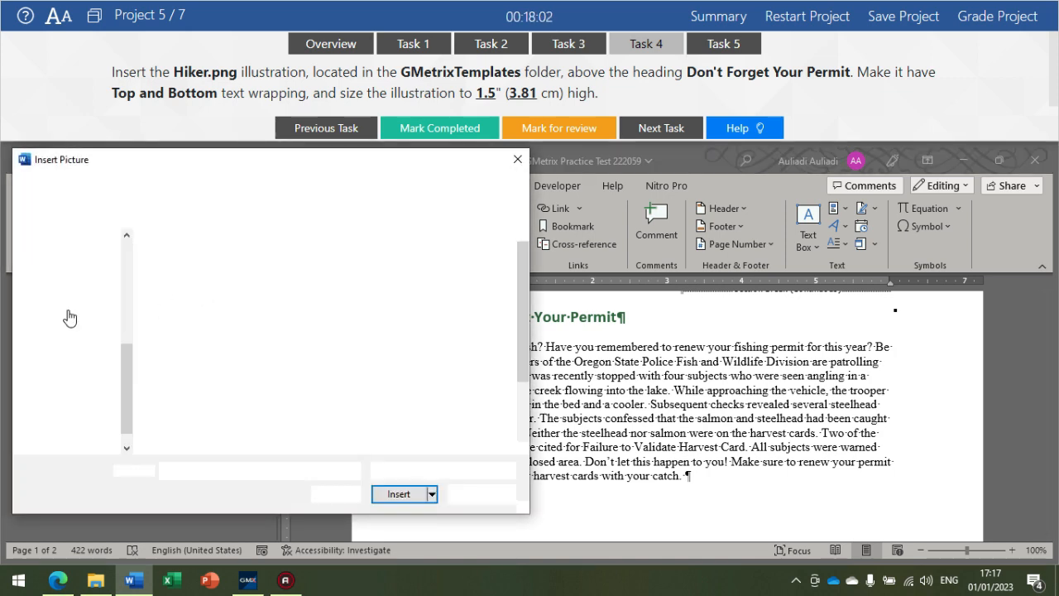
left_click(79, 303)
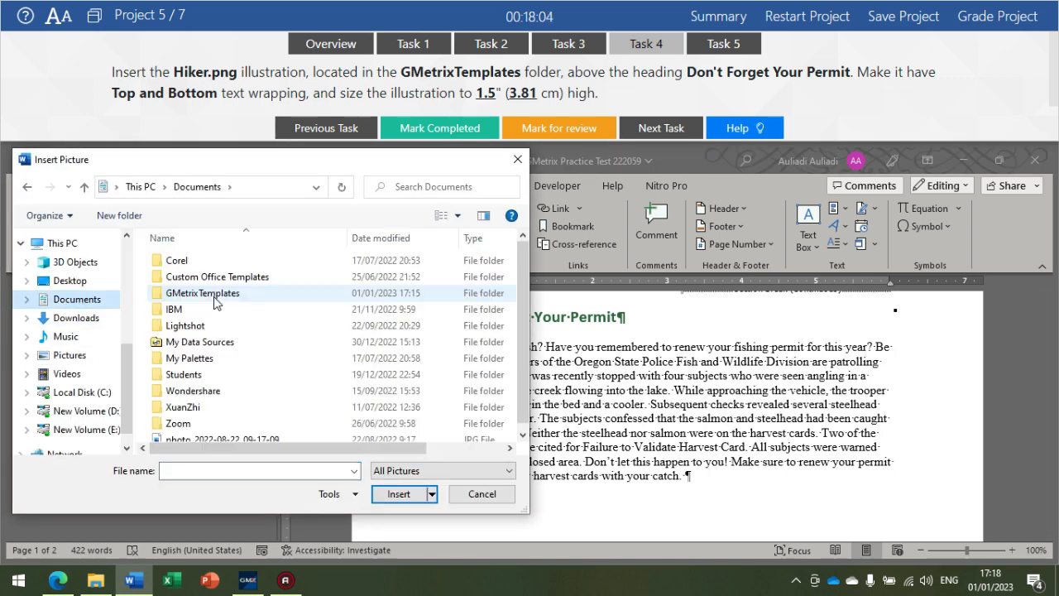
left_click(213, 297)
double_click(216, 298)
left_click(217, 298)
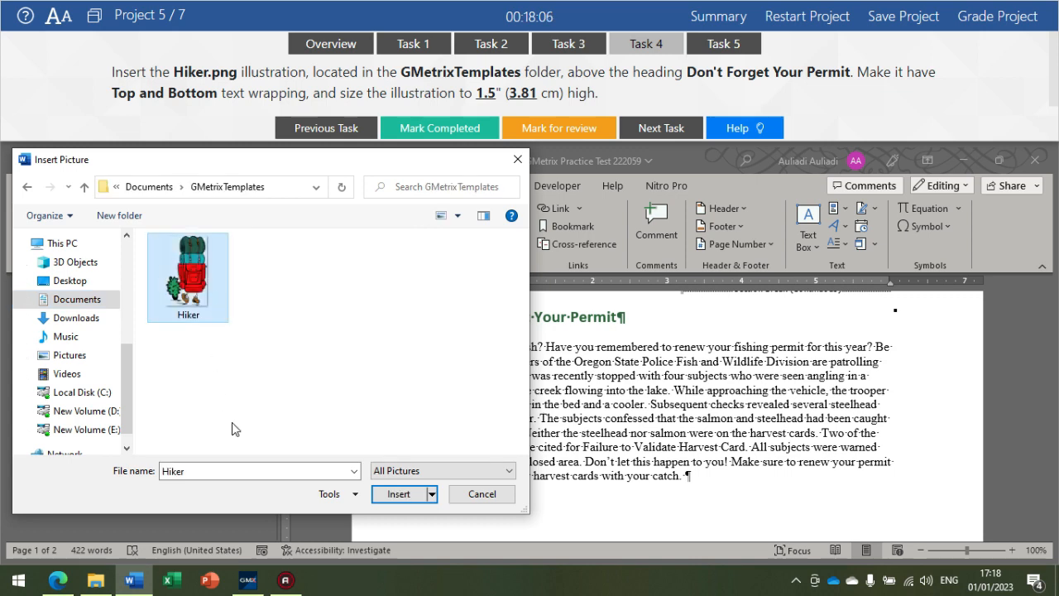
left_click(397, 493)
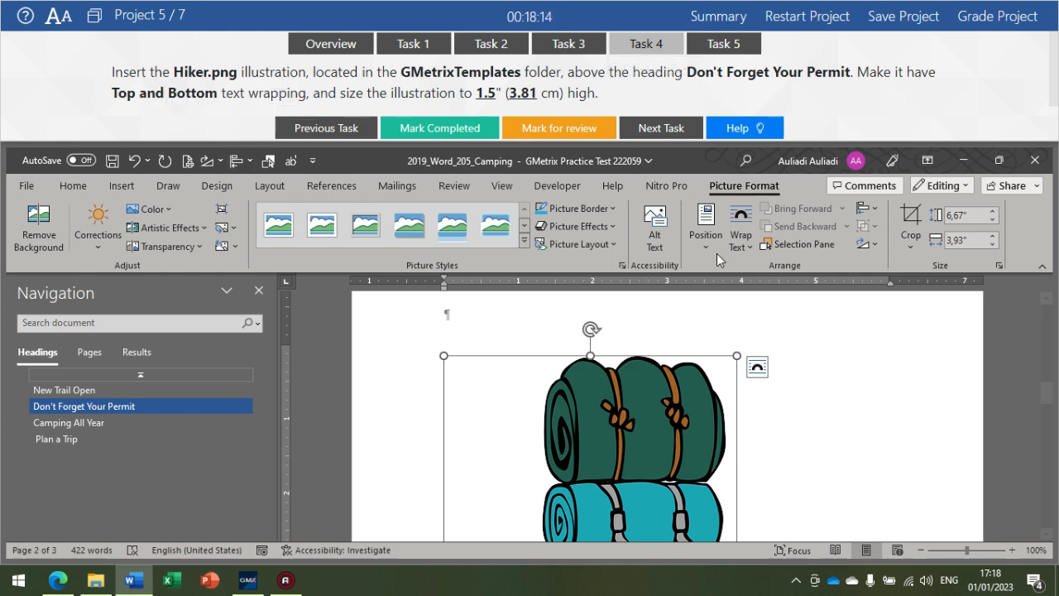
Set the text wrapping of the Hiker picture to Top and Bottom.
left_click(737, 252)
left_click(739, 186)
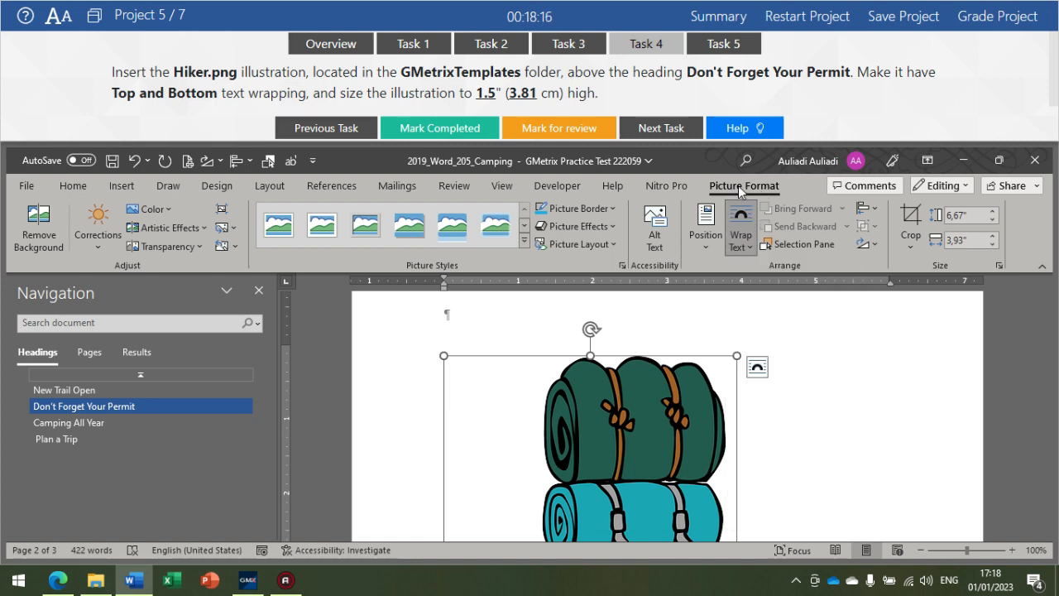
double_click(750, 186)
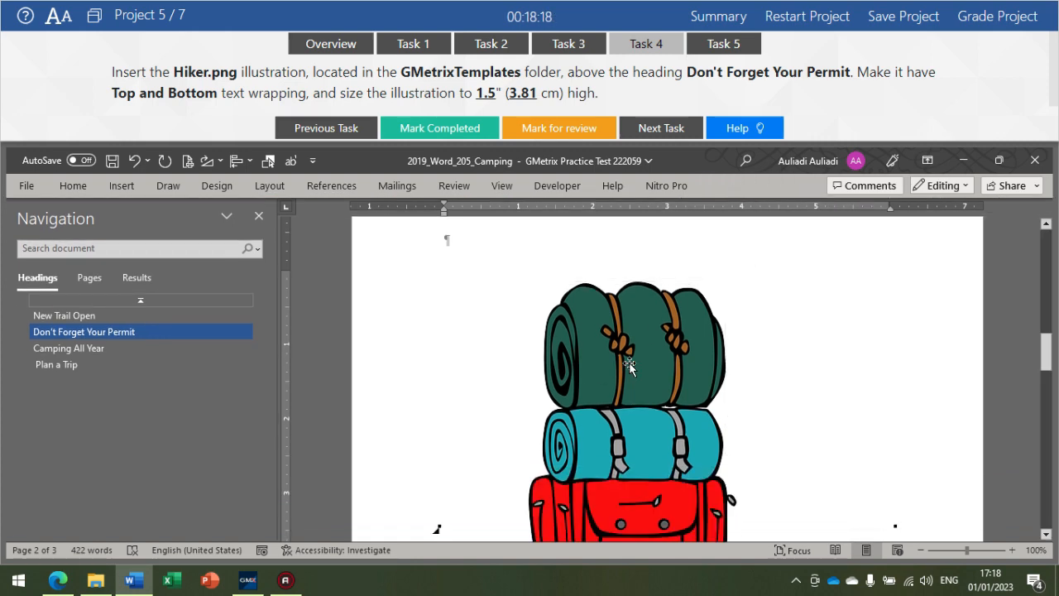
double_click(761, 187)
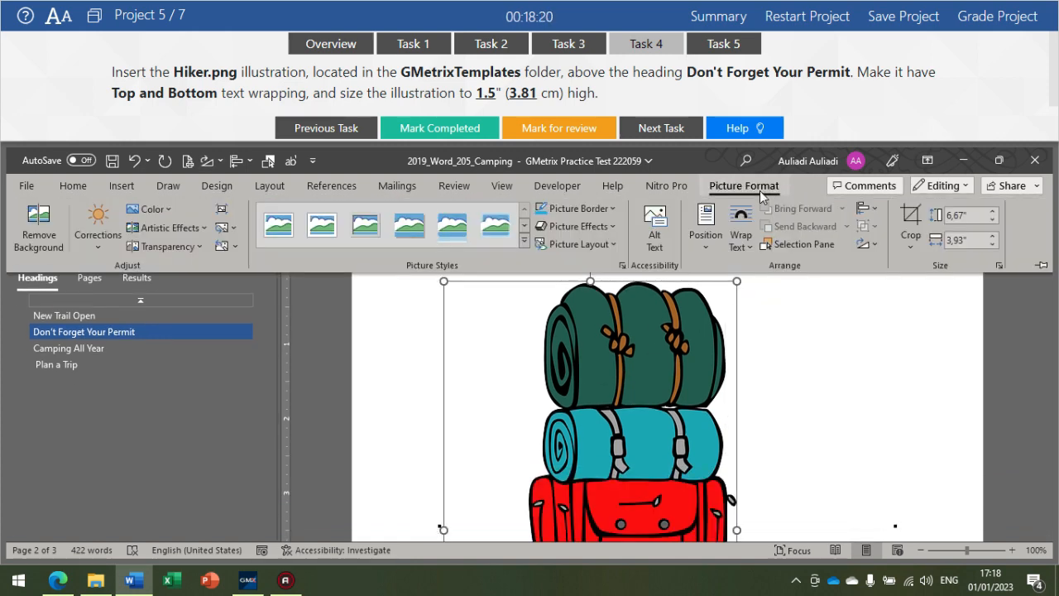
left_click(742, 236)
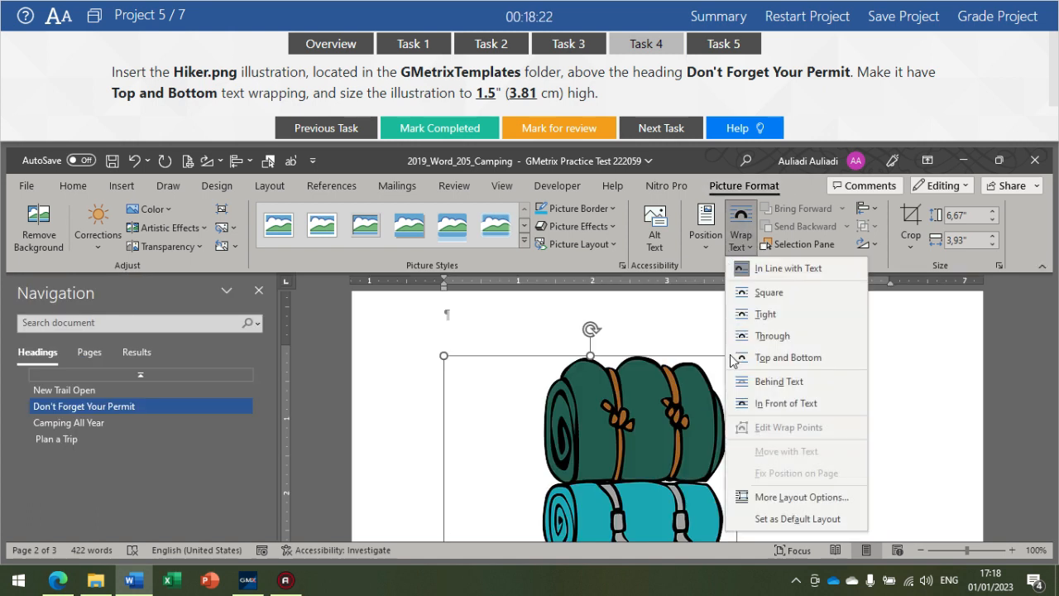
left_click(760, 357)
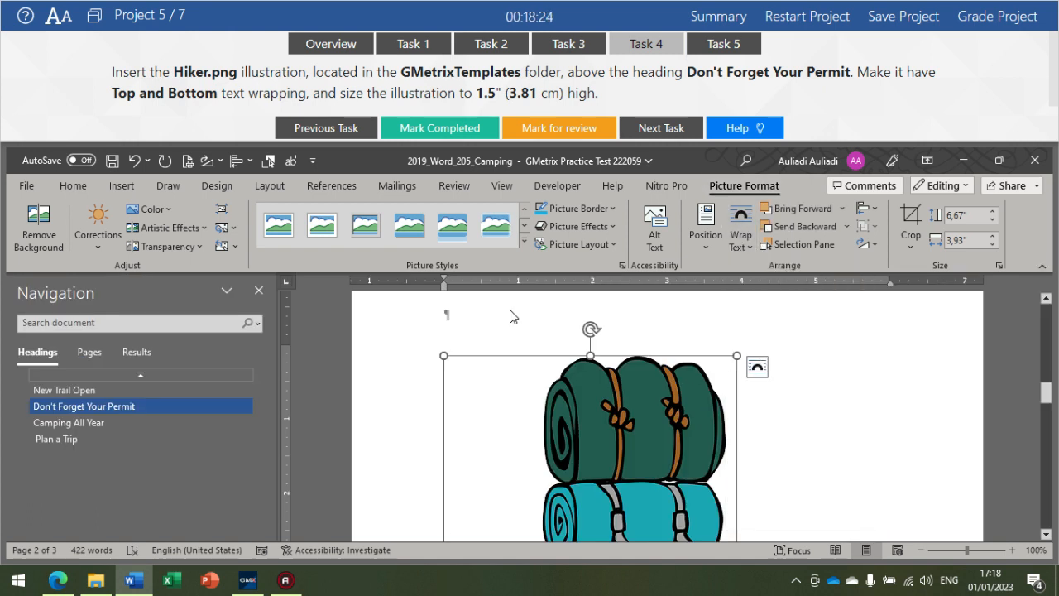
Set the height of the Hiker picture above the heading Don't Forget Your Permit to 1.5".
scroll(595, 395, "down", 3)
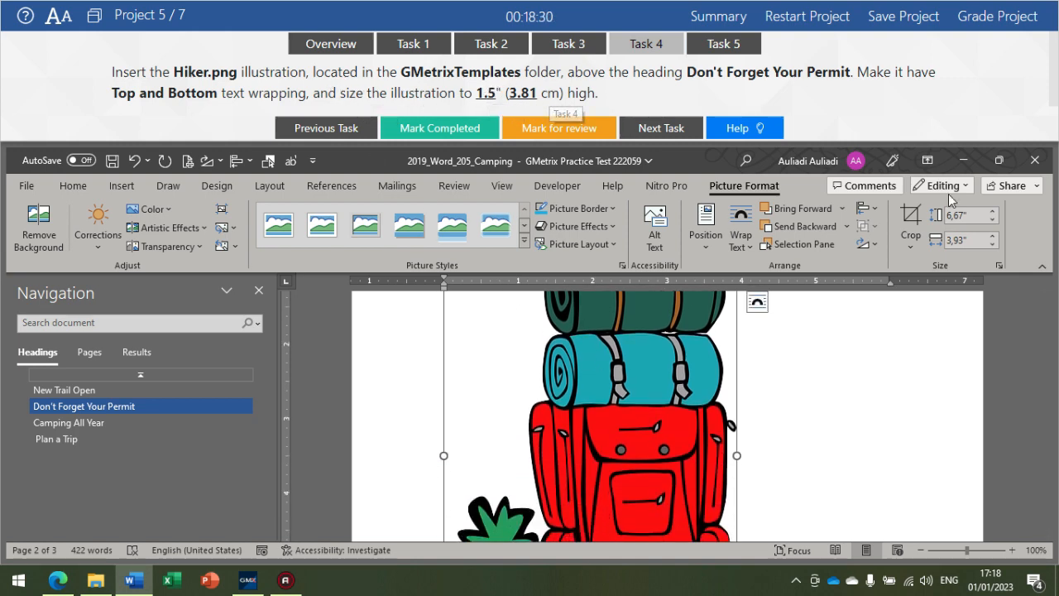
scroll(769, 391, "down", 2)
scroll(769, 391, "down", 2)
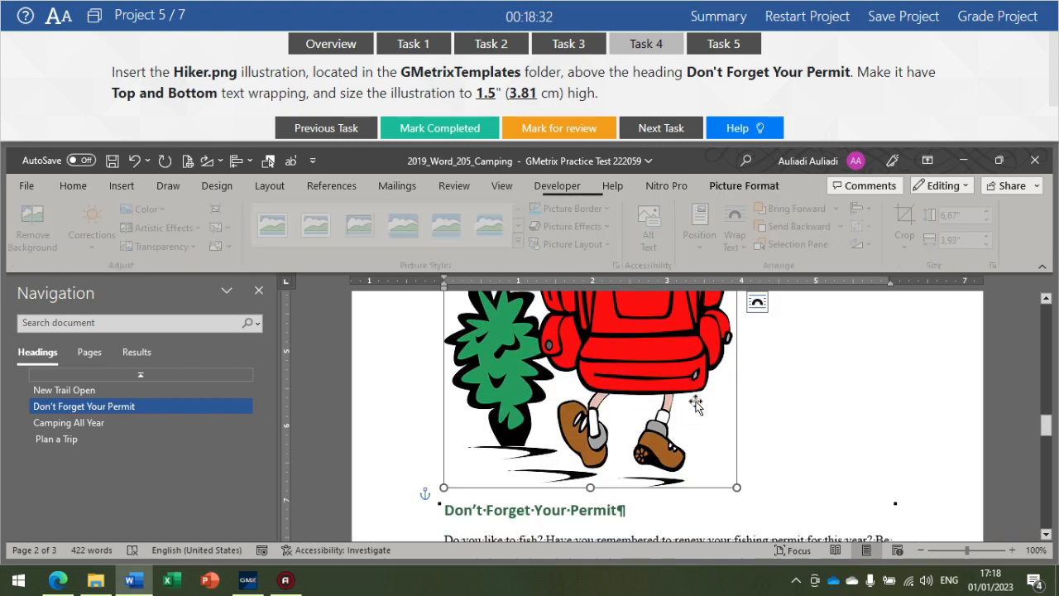
left_click_drag(993, 224, 995, 218)
left_click(566, 455)
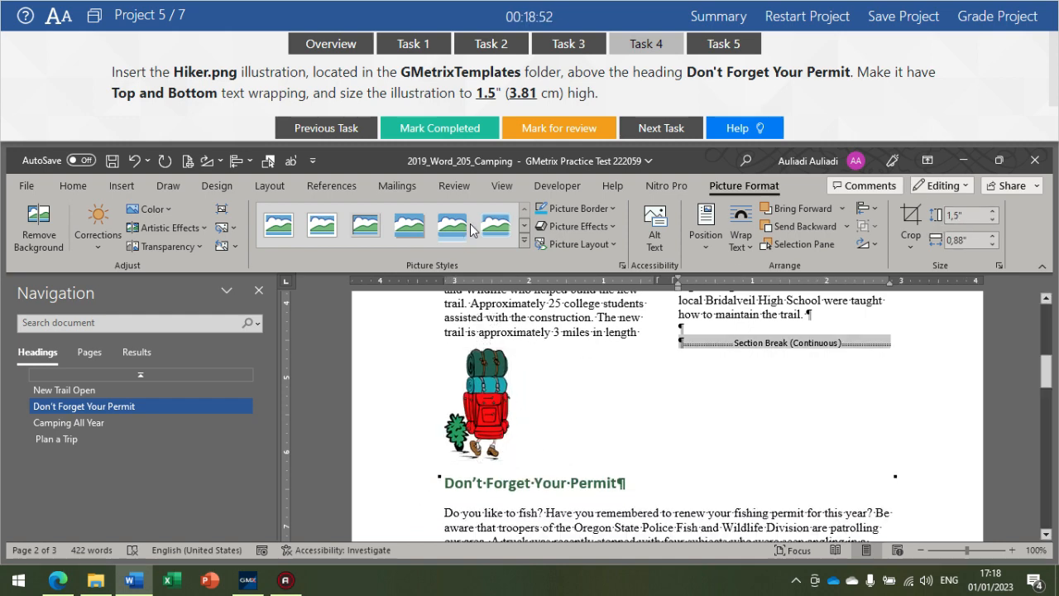
Show Task 5 and insert a Basic Process SmartArt graphic in the empty paragraph above the For more information sentence on the last page.
left_click(723, 45)
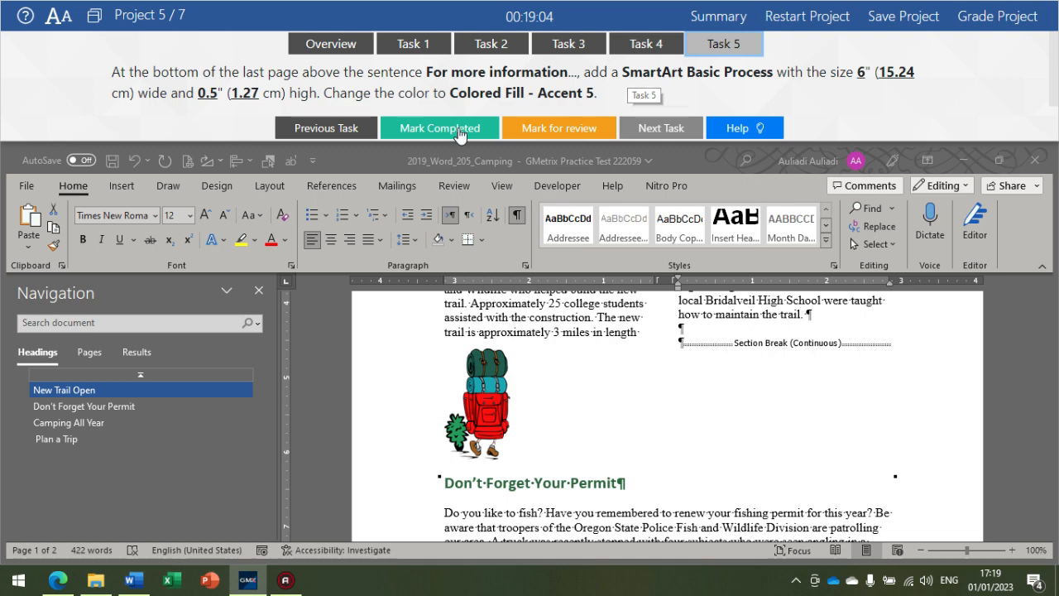
left_click(99, 353)
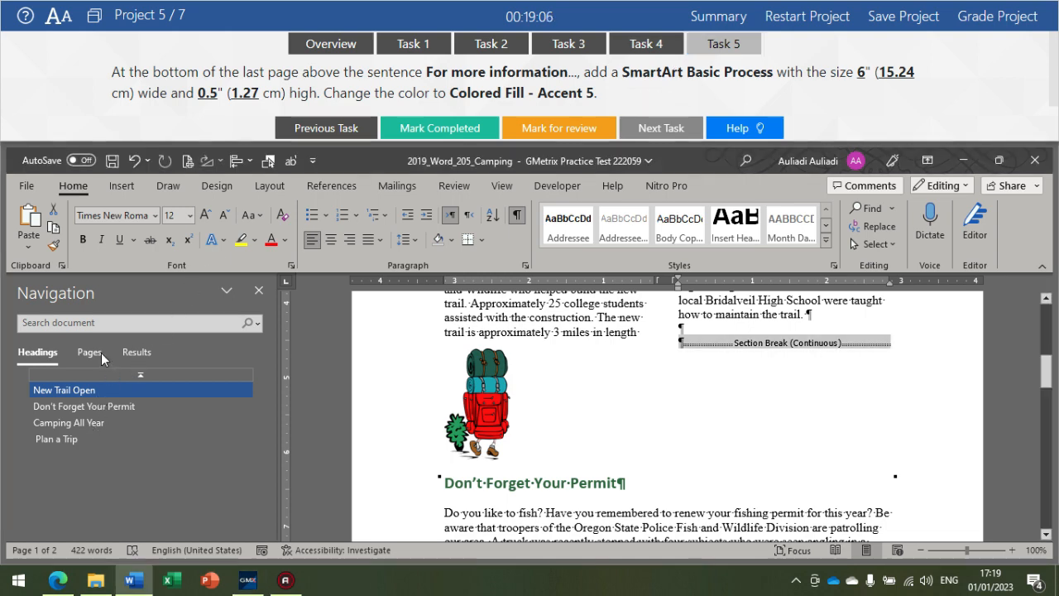
left_click(182, 428)
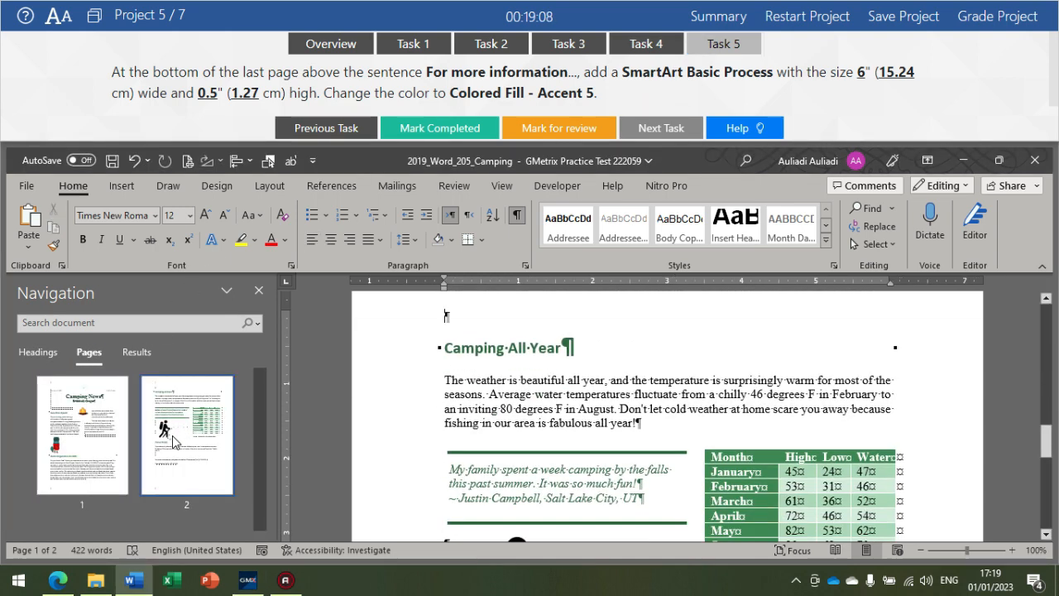
scroll(503, 395, "down", 10)
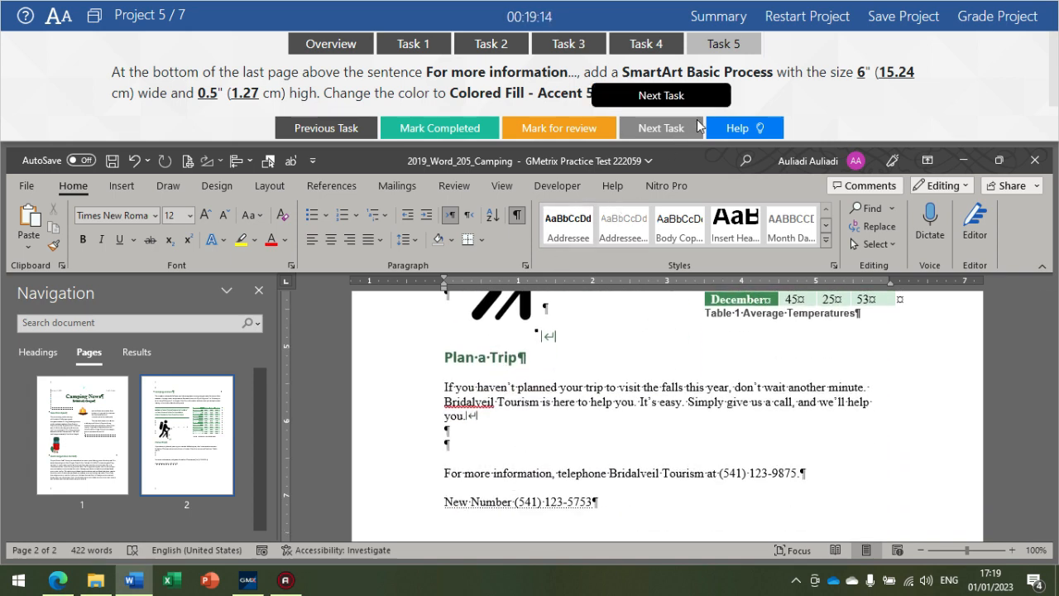
left_click(465, 452)
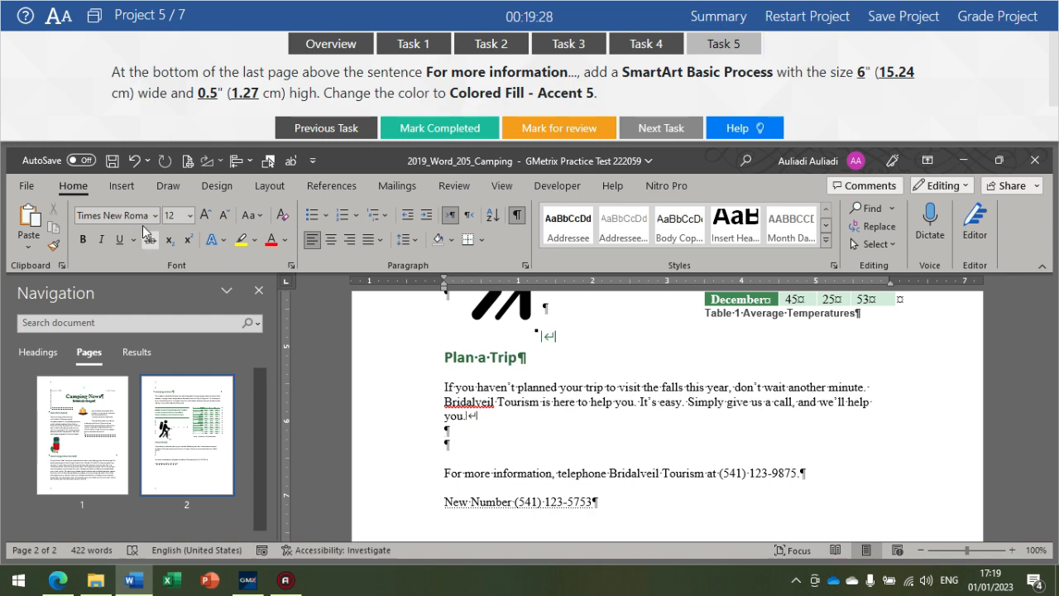
left_click(119, 180)
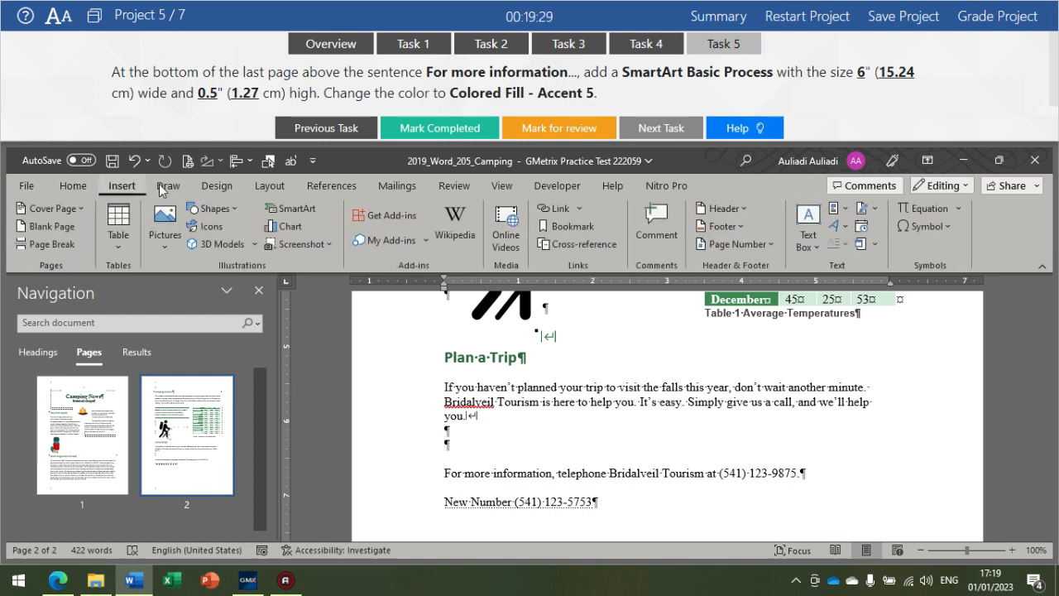
left_click(295, 212)
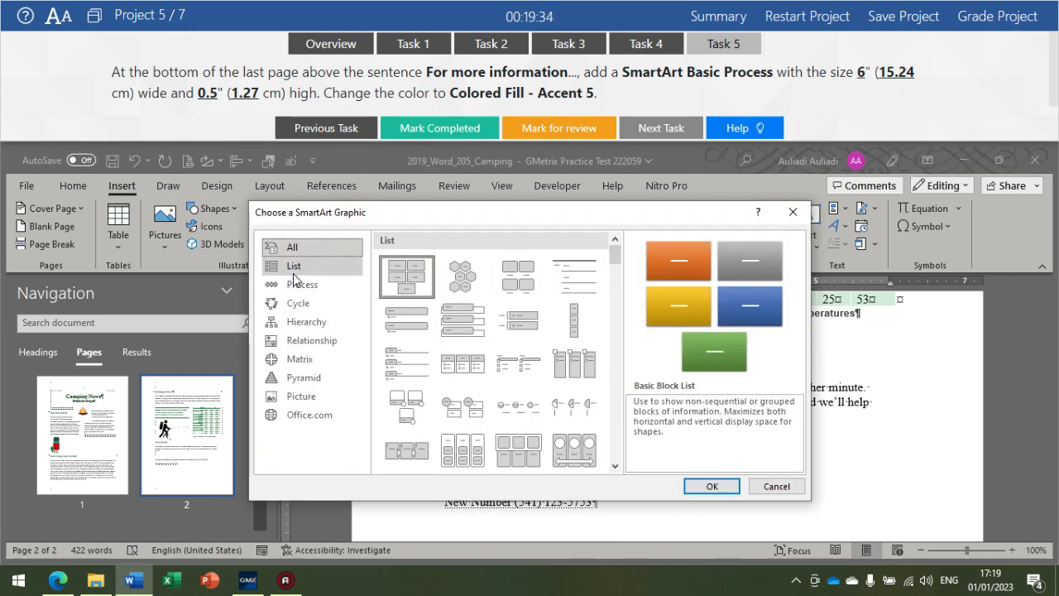
left_click(303, 286)
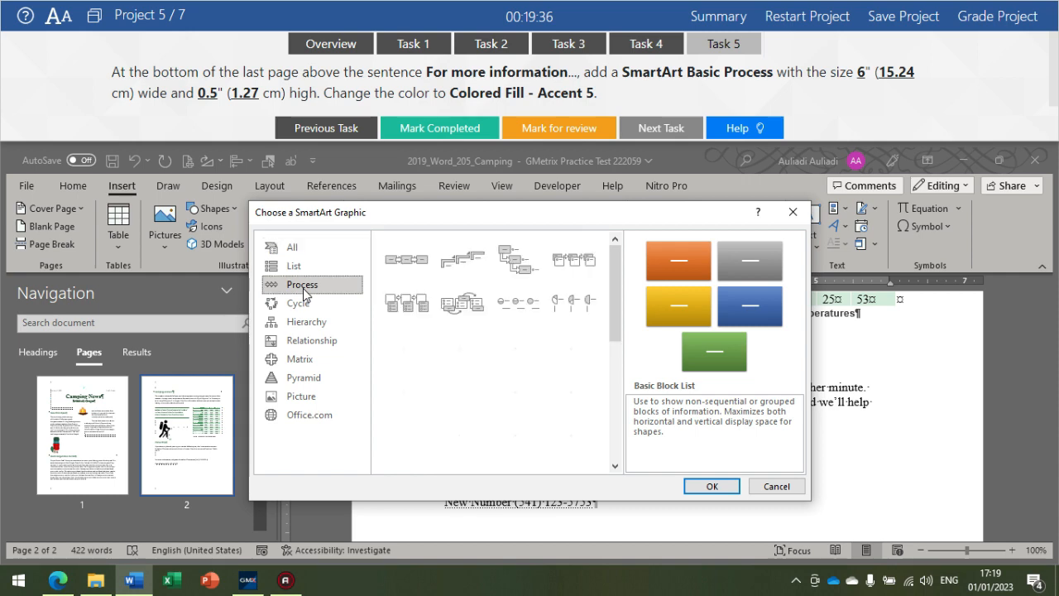
left_click(412, 262)
left_click(687, 486)
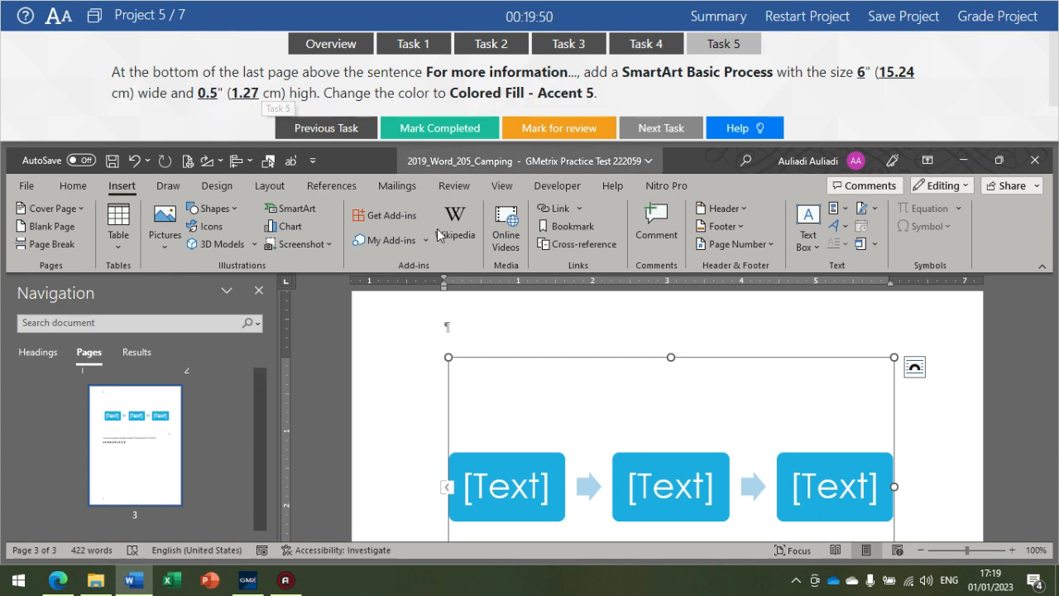
Set the height of the Basic Process SmartArt graphic to 0.5".
left_click(598, 360)
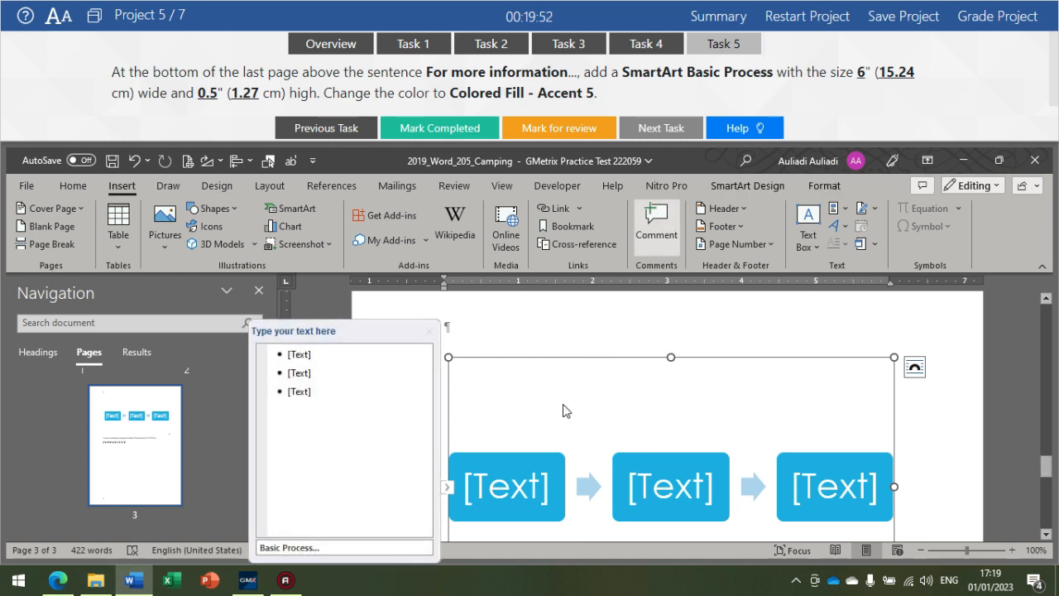
left_click(827, 185)
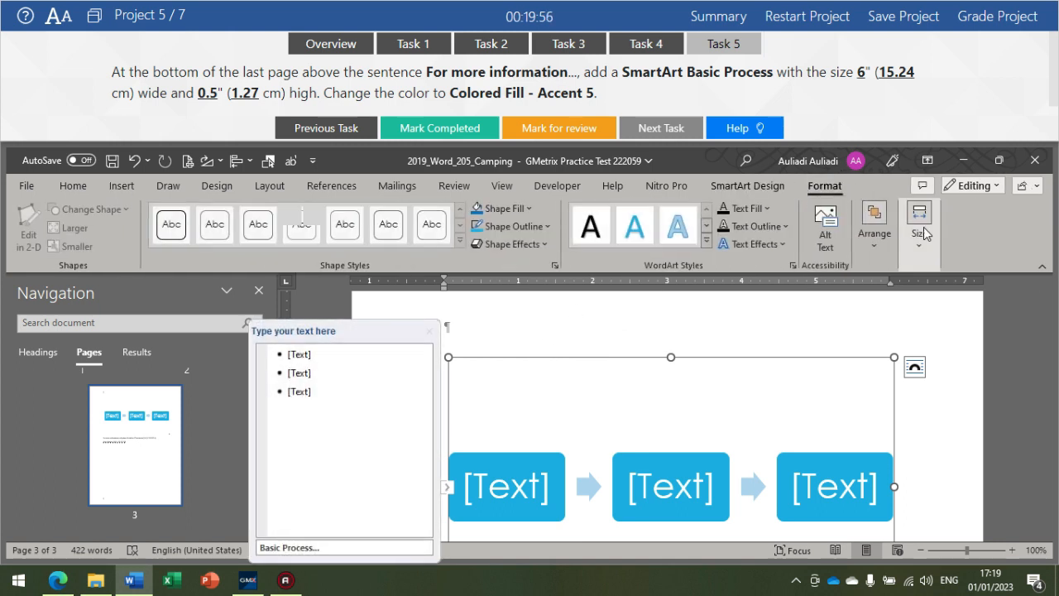
left_click(919, 222)
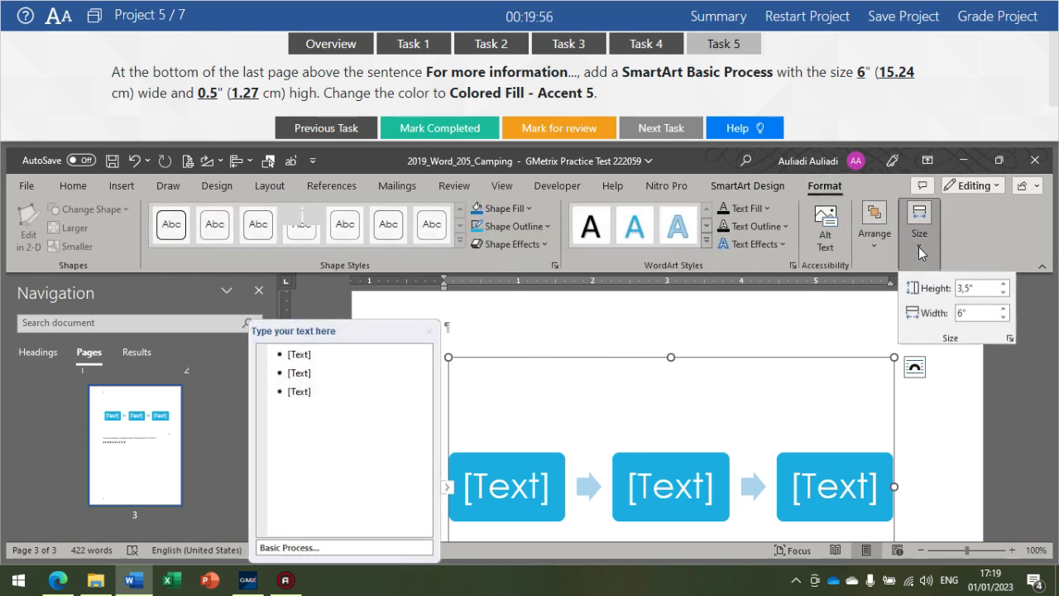
left_click(1003, 293)
left_click(1003, 293)
left_click(1003, 293)
left_click(1003, 293)
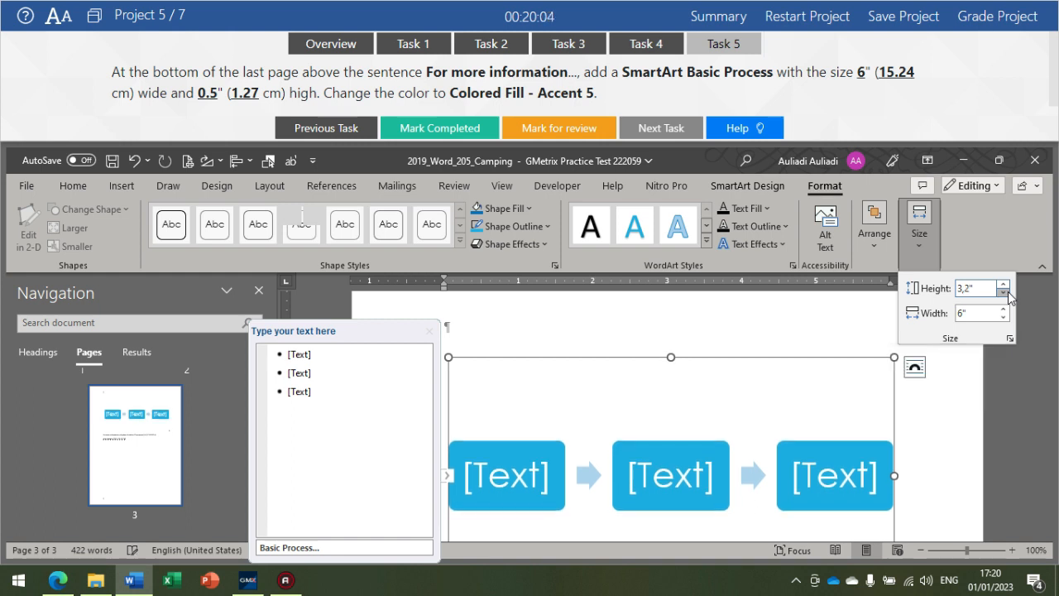
left_click(1003, 293)
left_click(1003, 292)
left_click(1003, 293)
left_click(1003, 293)
left_click(1003, 293)
left_click(1003, 293)
left_click(1003, 293)
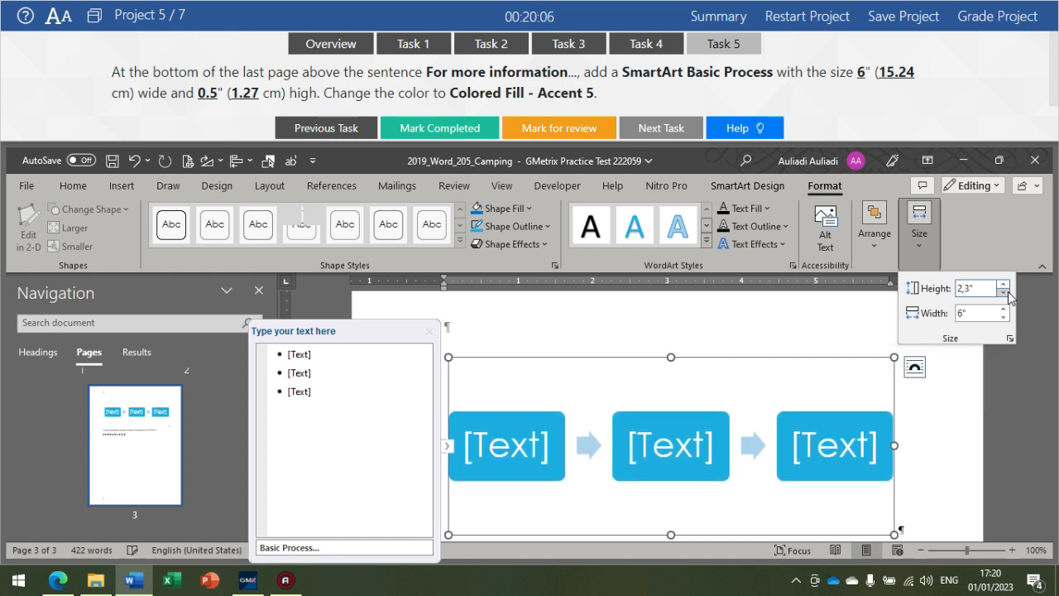
left_click(1003, 293)
left_click(1003, 293)
scroll(714, 402, "up", 9)
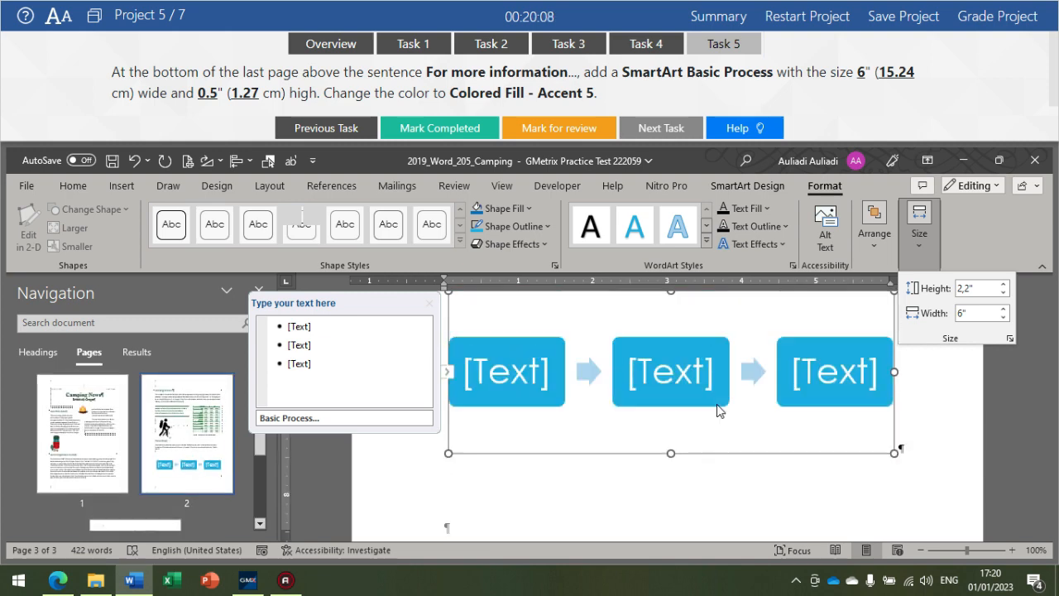
left_click(778, 442)
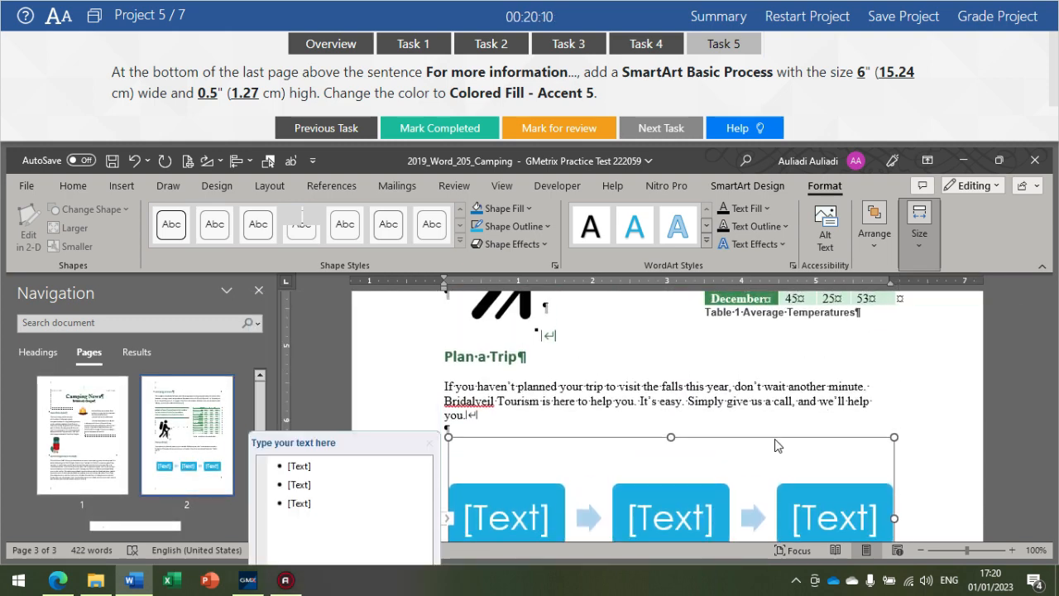
left_click(755, 422)
scroll(686, 423, "down", 3)
left_click(685, 423)
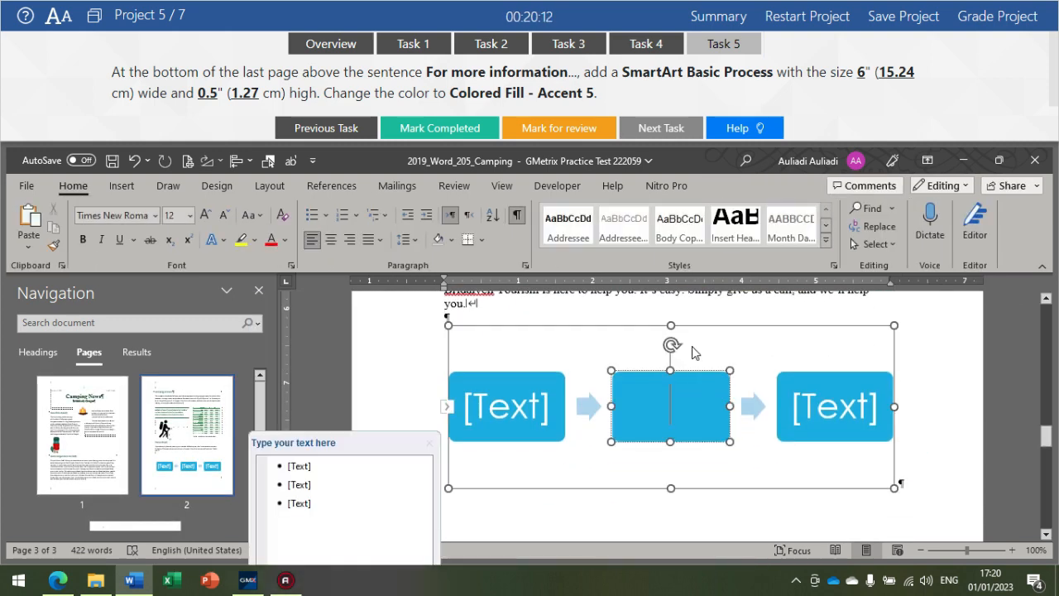
left_click(816, 192)
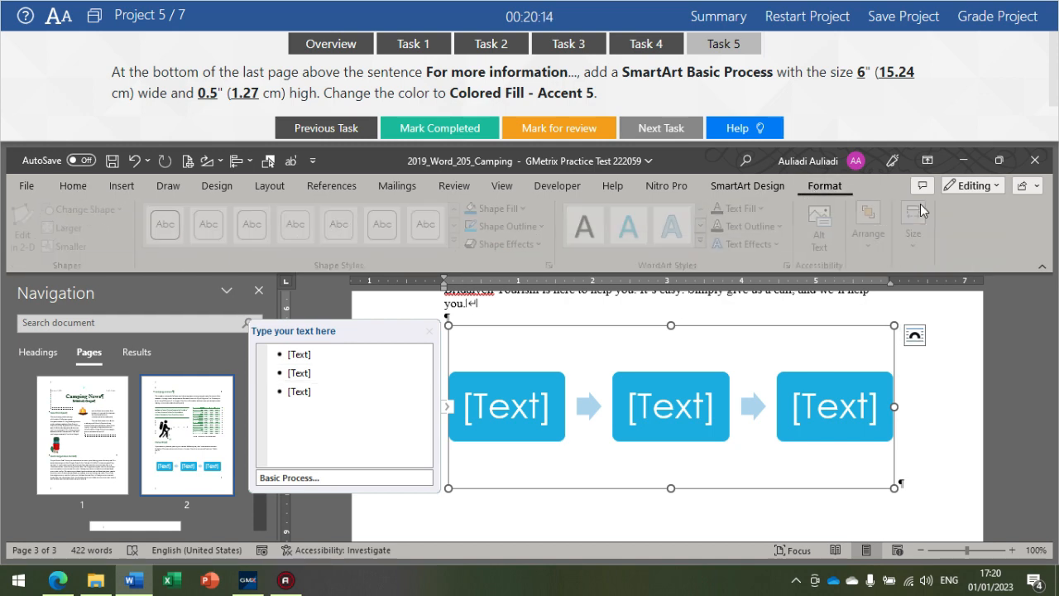
left_click(920, 222)
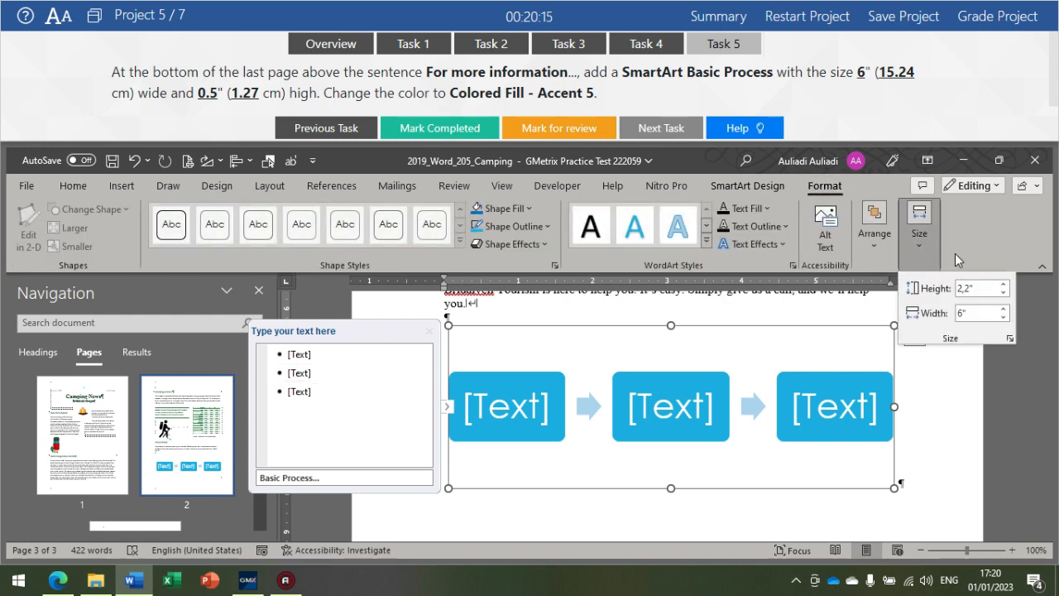
left_click(1004, 292)
left_click(1004, 293)
left_click(1004, 293)
left_click(1004, 293)
left_click(1003, 293)
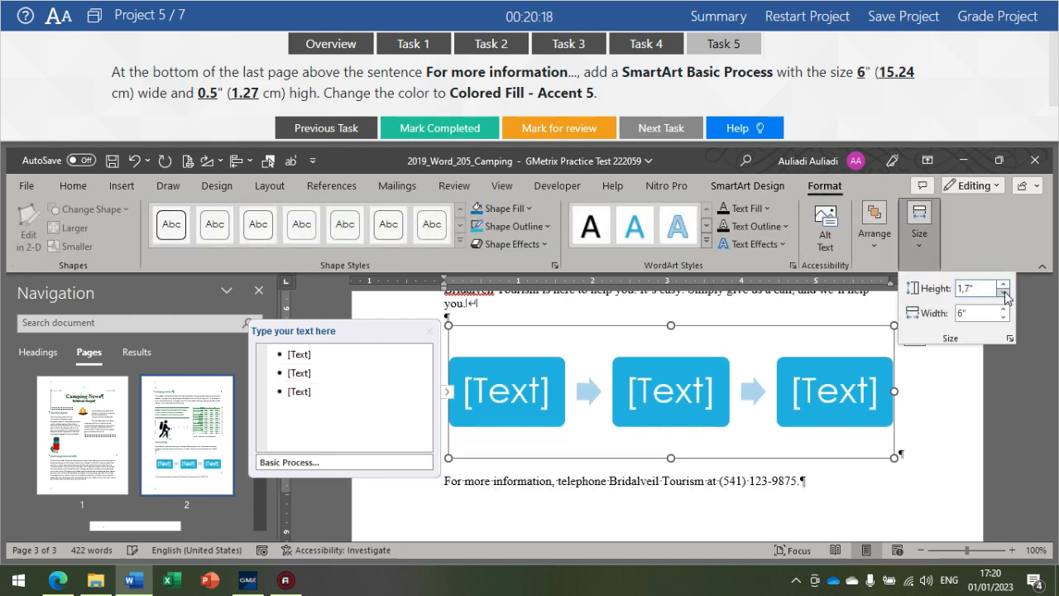
left_click(1004, 293)
left_click(1004, 293)
left_click(1003, 293)
left_click(1004, 293)
left_click(1004, 293)
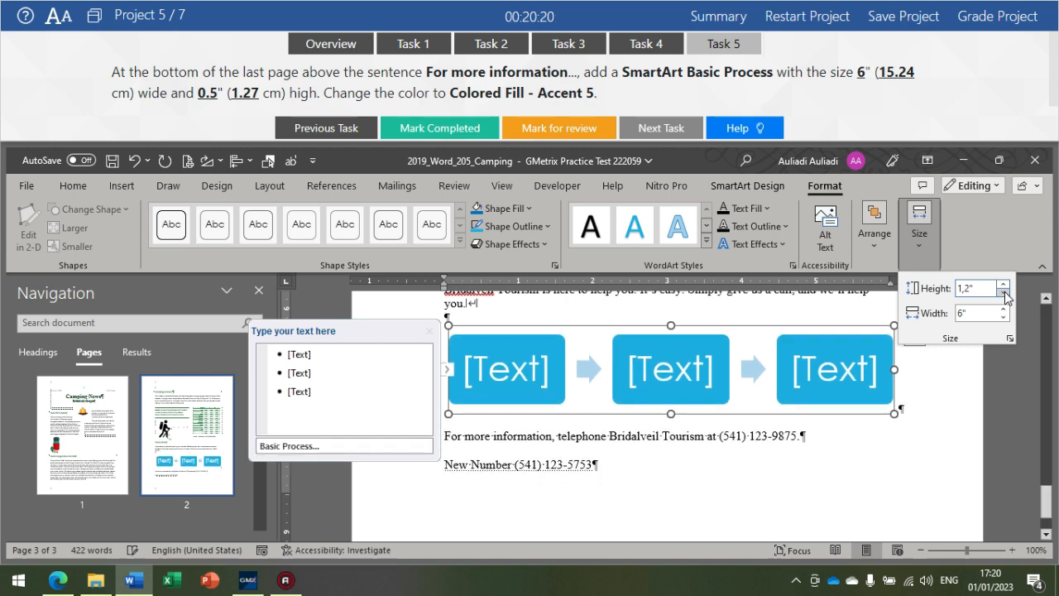
left_click(1004, 293)
left_click(1004, 293)
left_click(1004, 293)
left_click(1004, 293)
left_click(1004, 293)
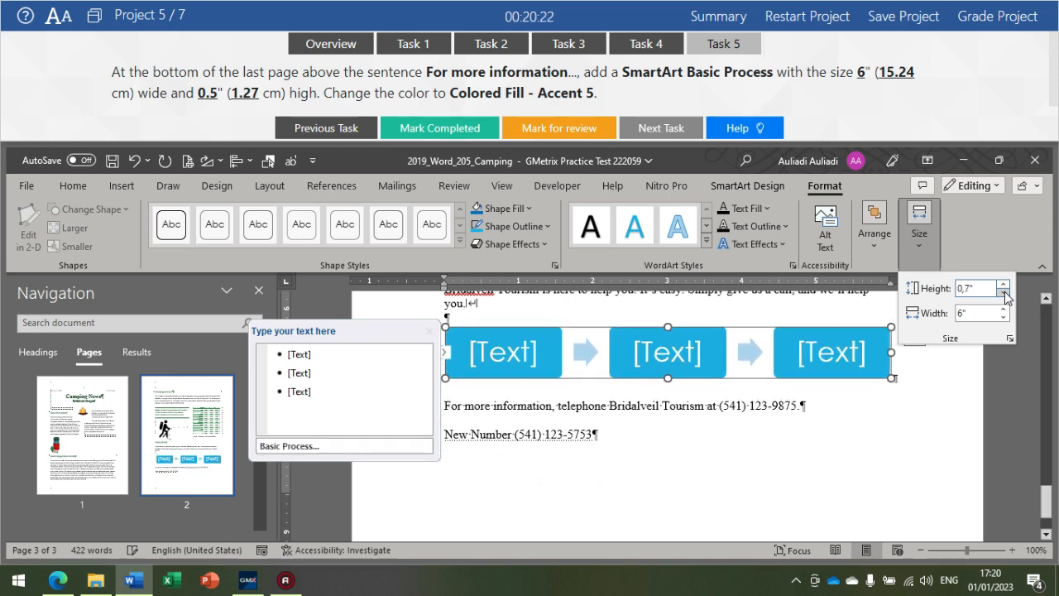
left_click(1004, 293)
left_click(1004, 293)
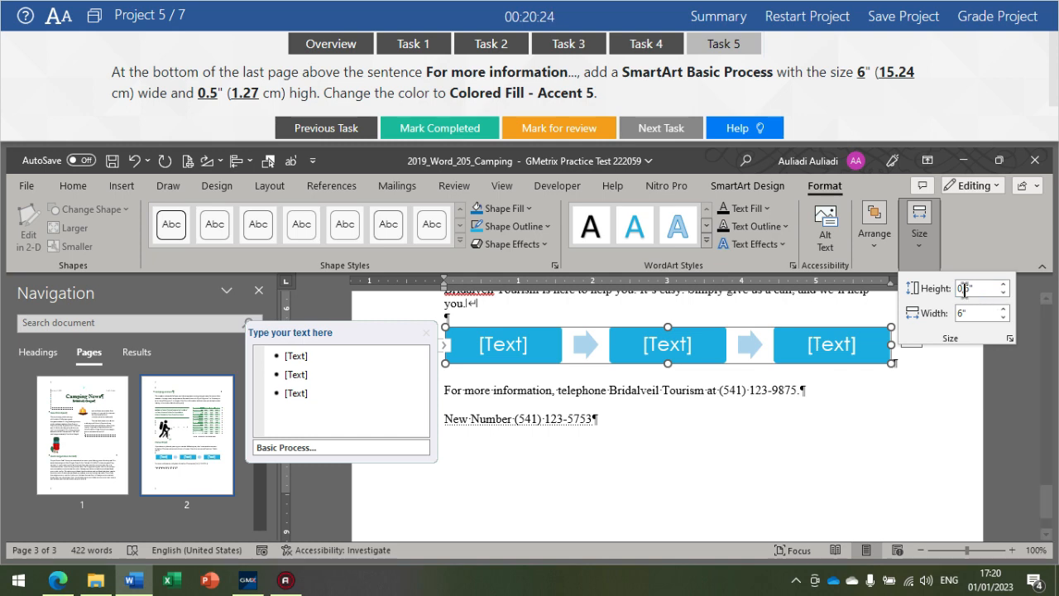
left_click(924, 240)
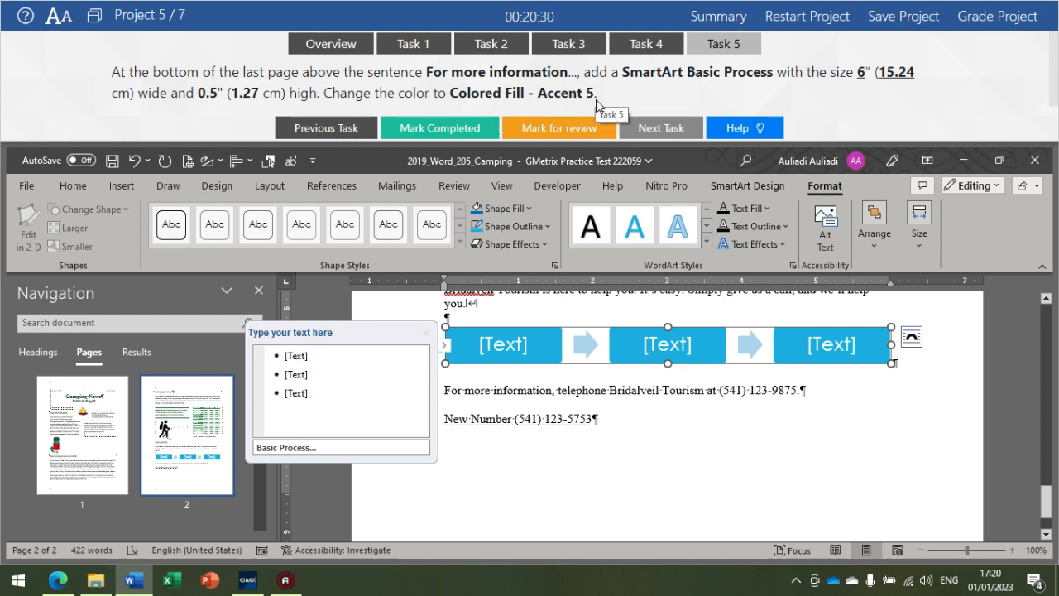
Change the colors of the Basic Process SmartArt graphic to Colored Fill - Accent 5.
left_click(747, 185)
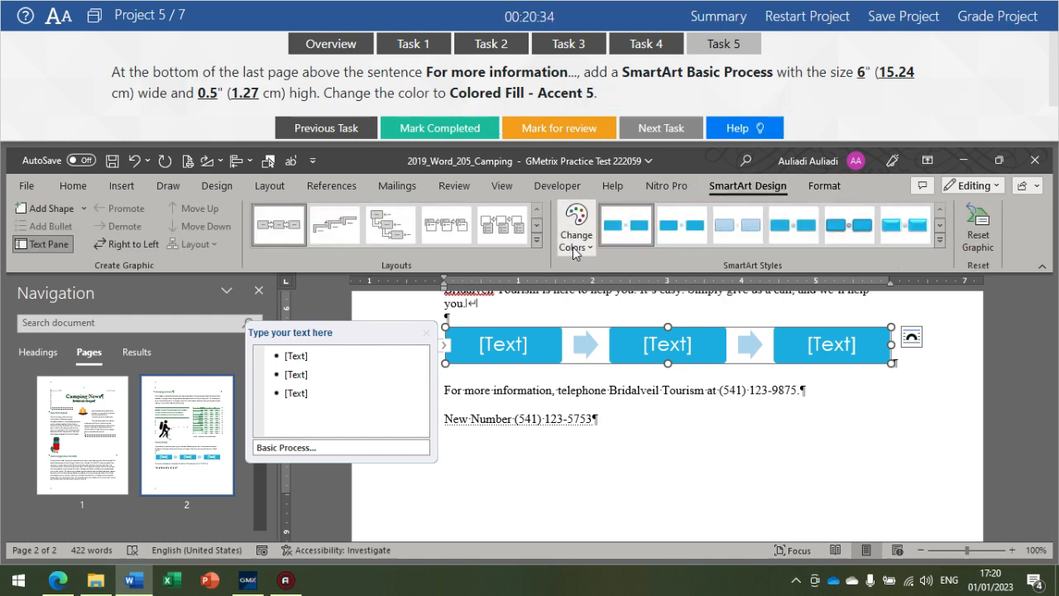
left_click(577, 234)
scroll(665, 400, "down", 2)
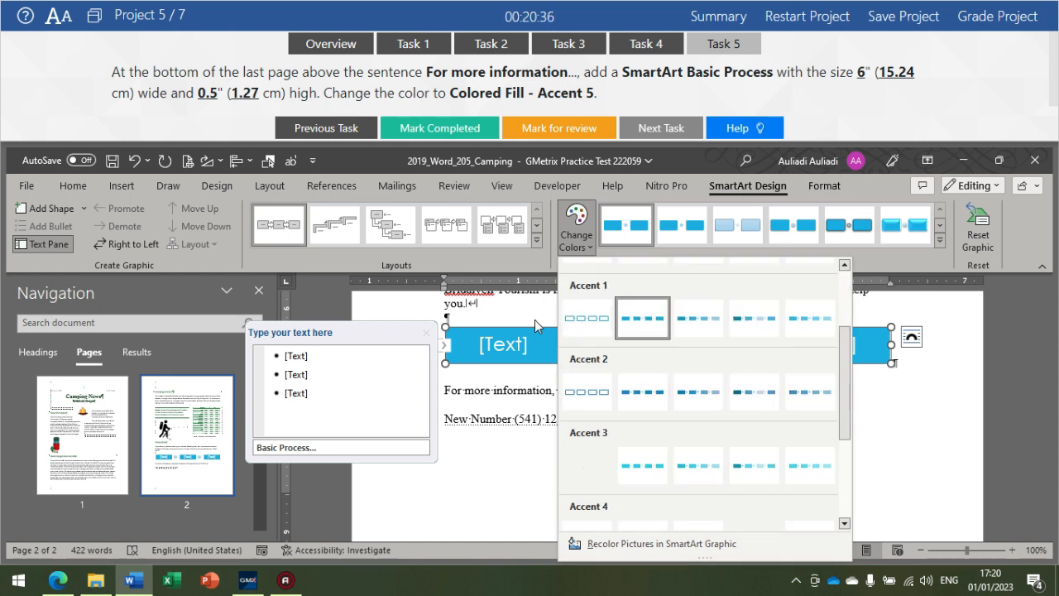
scroll(645, 393, "down", 3)
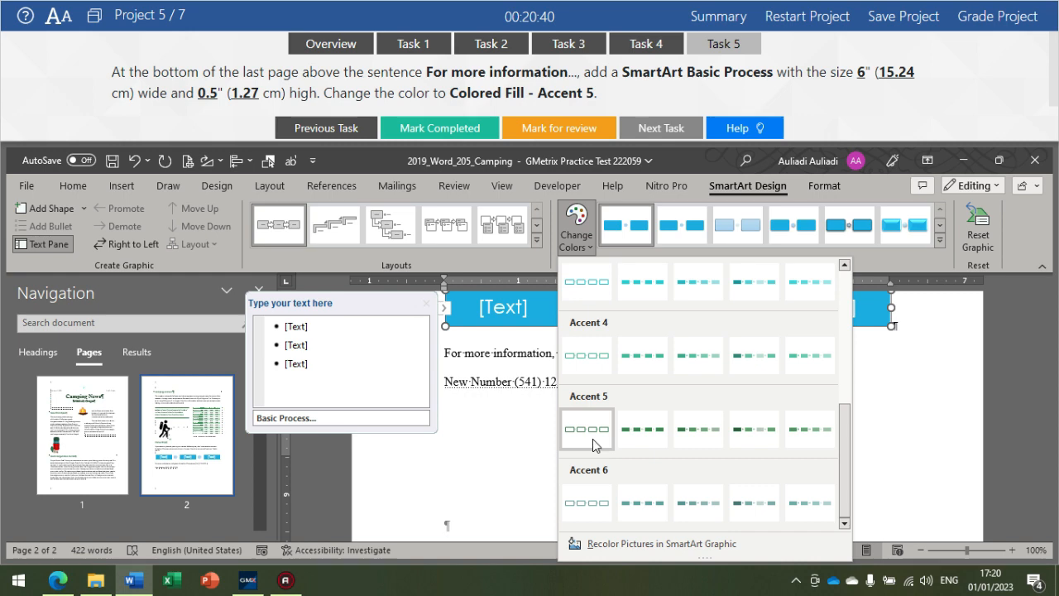
left_click(644, 431)
scroll(613, 377, "up", 1)
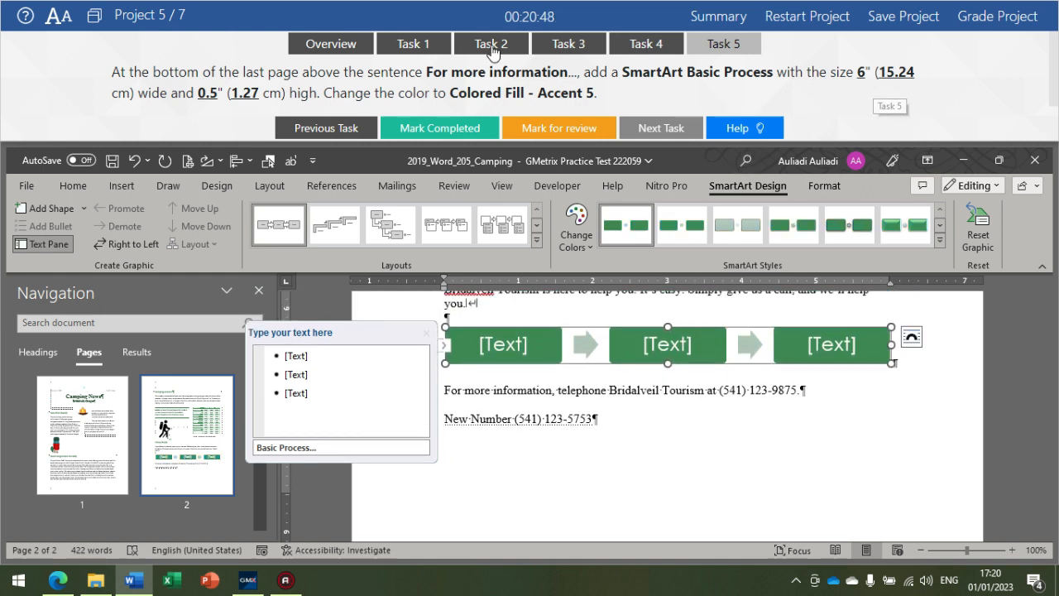
Grade Project 5 and continue to Project 6.
left_click(997, 25)
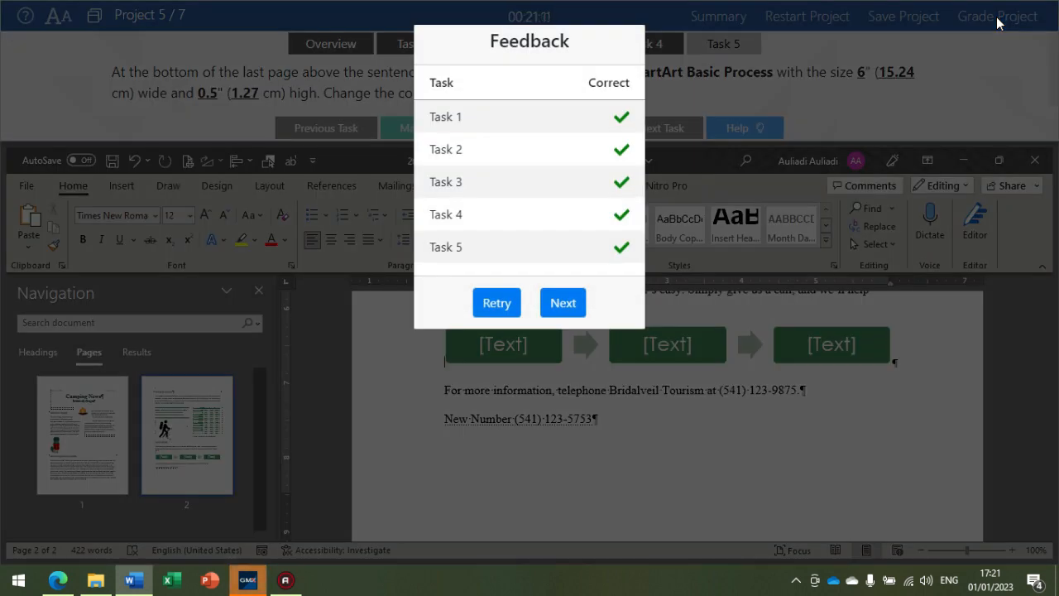
left_click(578, 298)
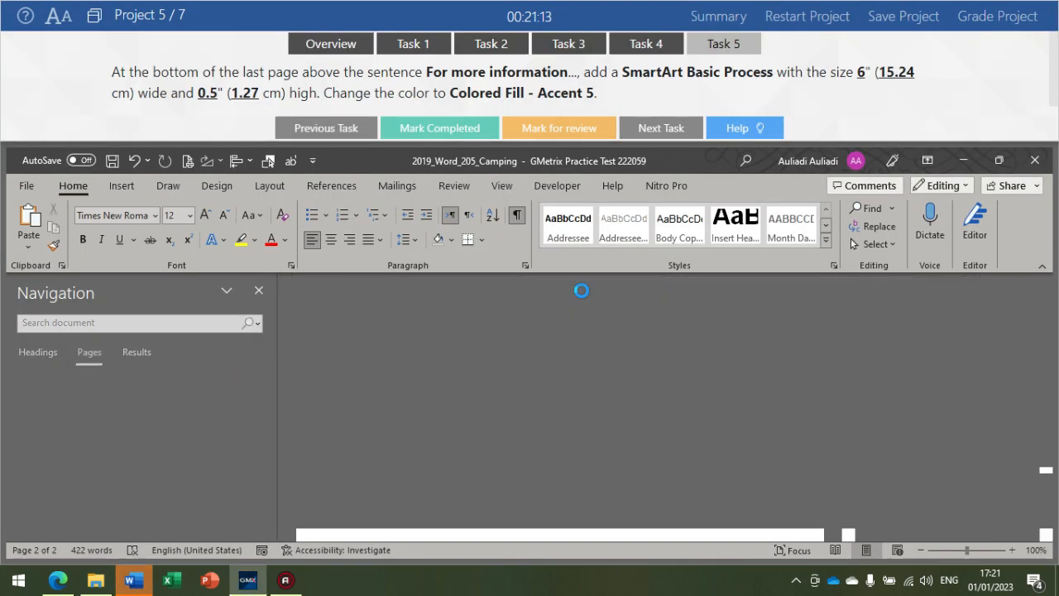
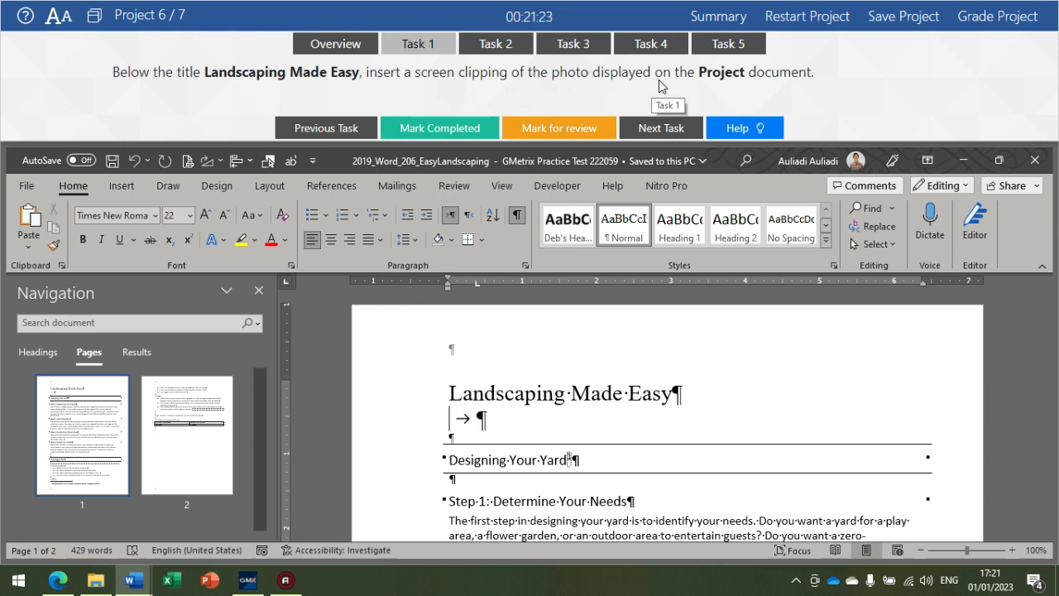
left_click(122, 185)
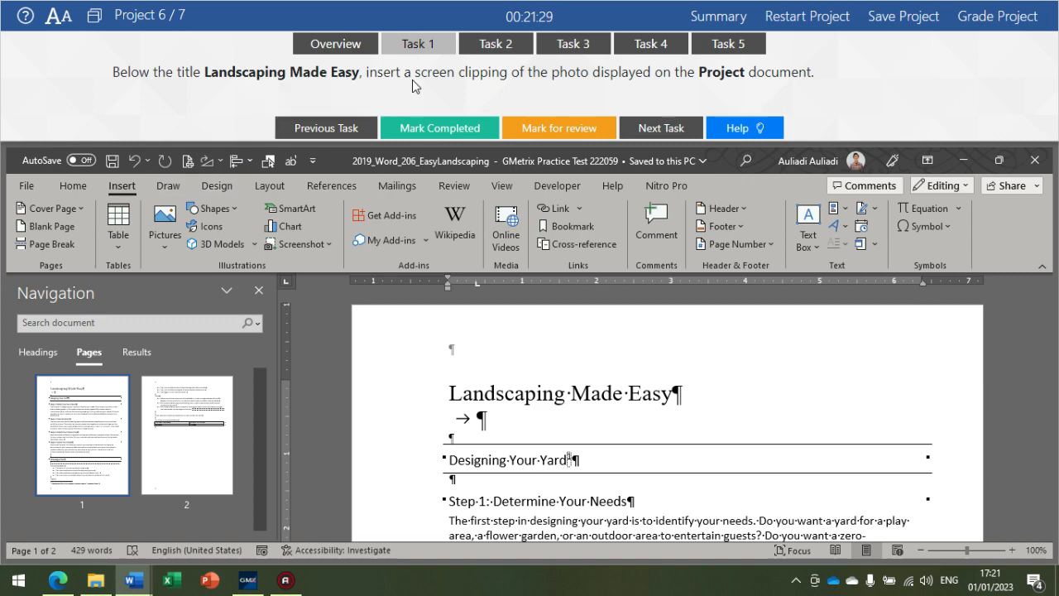
left_click(331, 245)
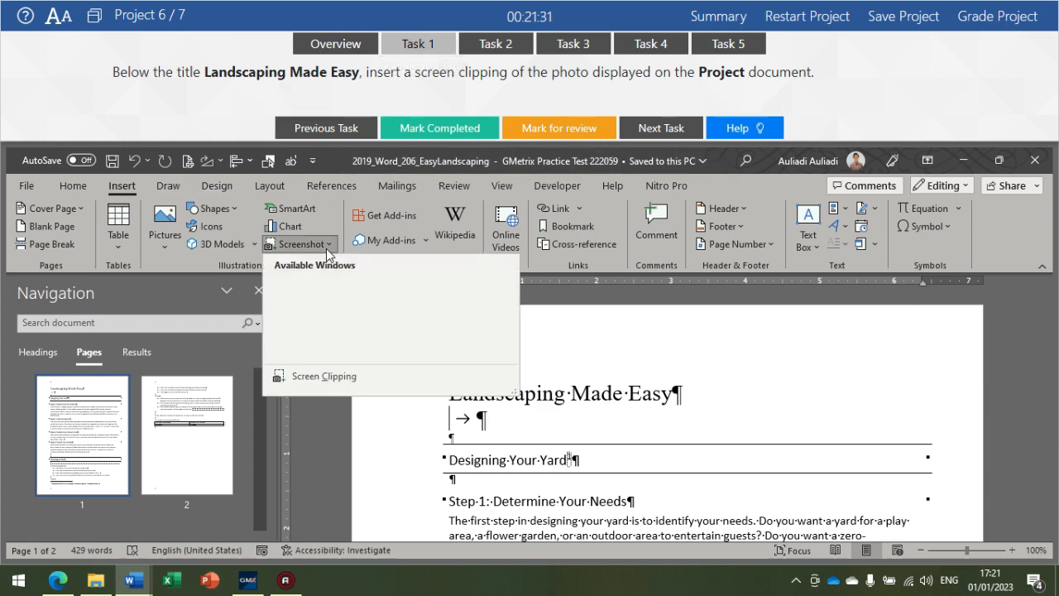
left_click(294, 376)
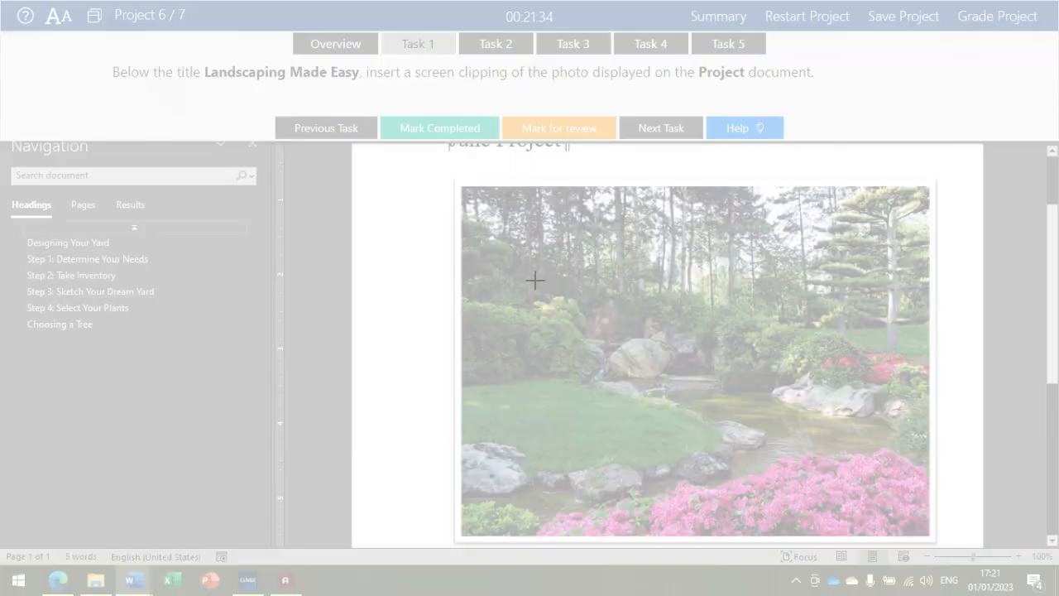
left_click_drag(474, 218, 533, 282)
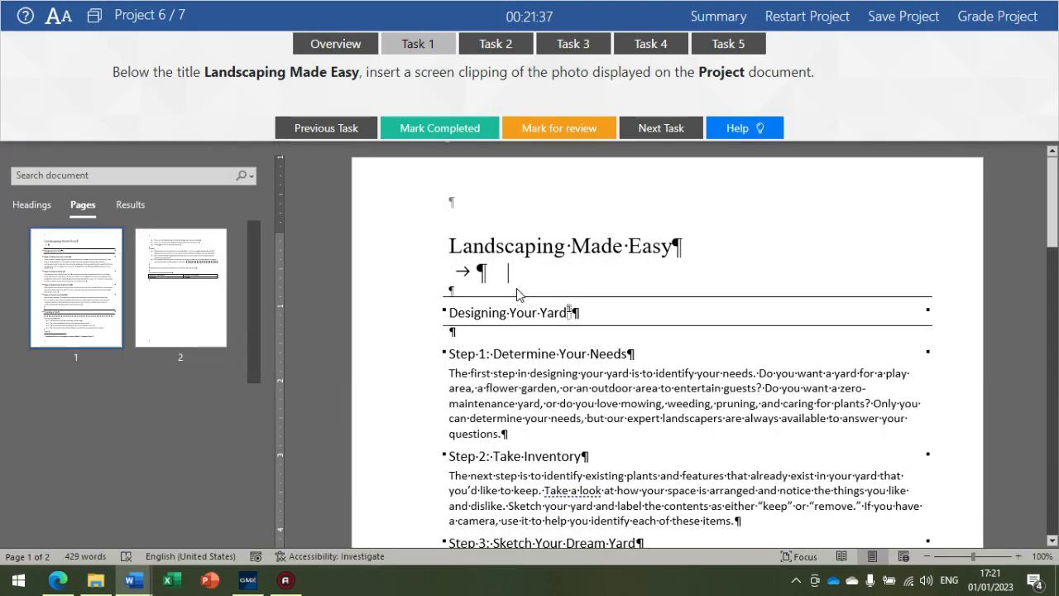
key("Delete")
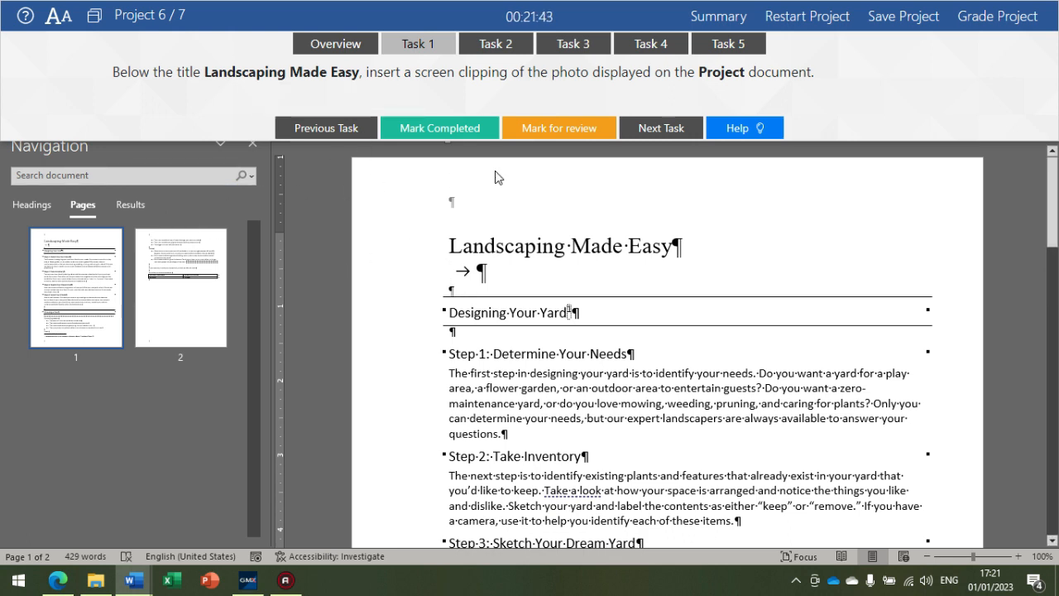
Dock the test runner to the bottom and back to the top to bring the document's ribbon back into view.
left_click(88, 20)
left_click(231, 25)
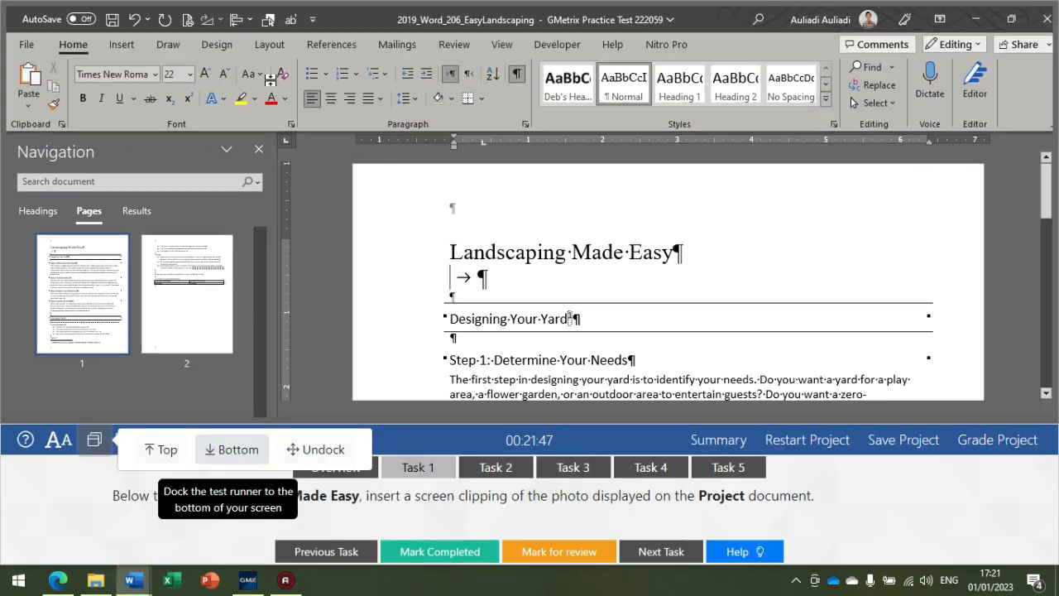
left_click(123, 45)
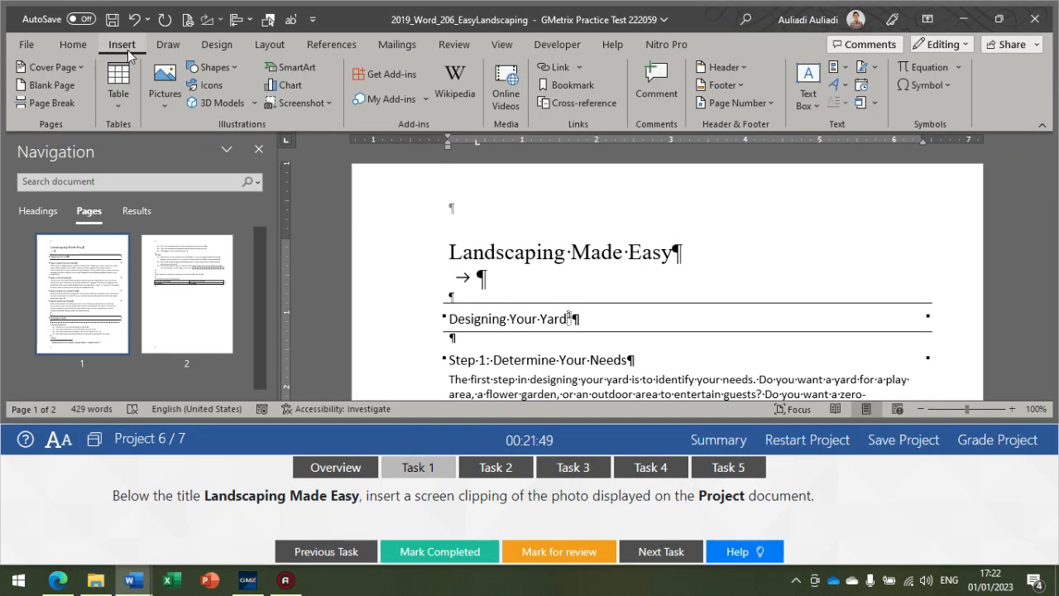
left_click(106, 441)
left_click(153, 448)
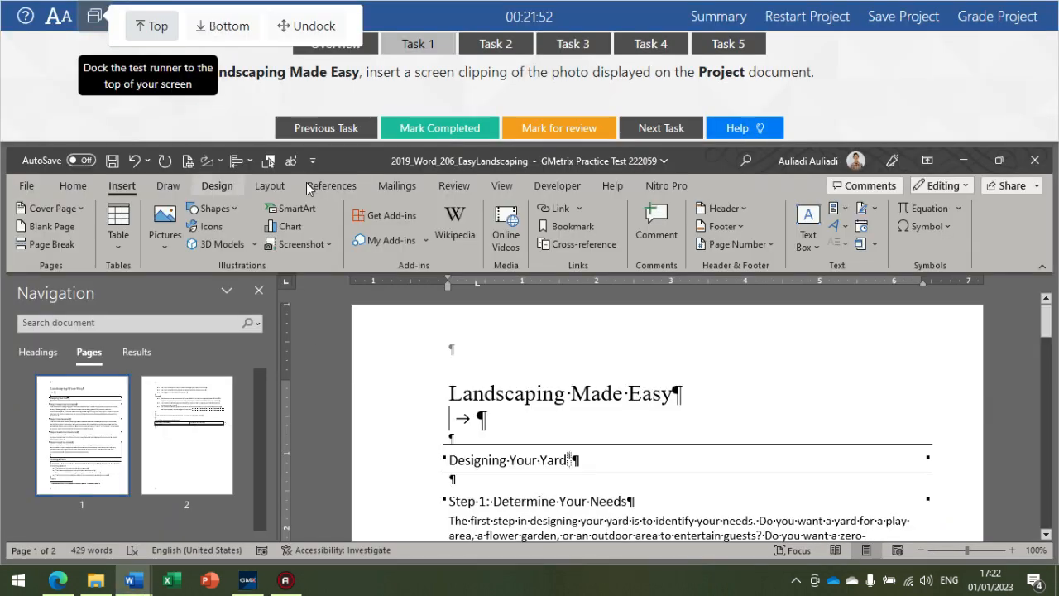
Insert a screen clipping of the whole garden photo from the Project document below the title Landscaping Made Easy.
left_click(331, 248)
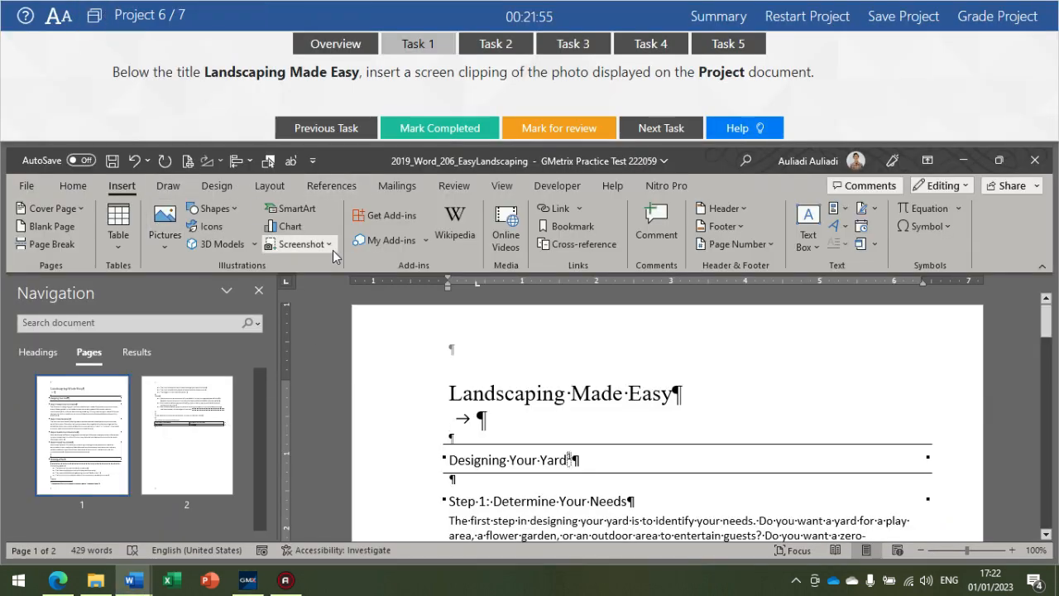
left_click(324, 376)
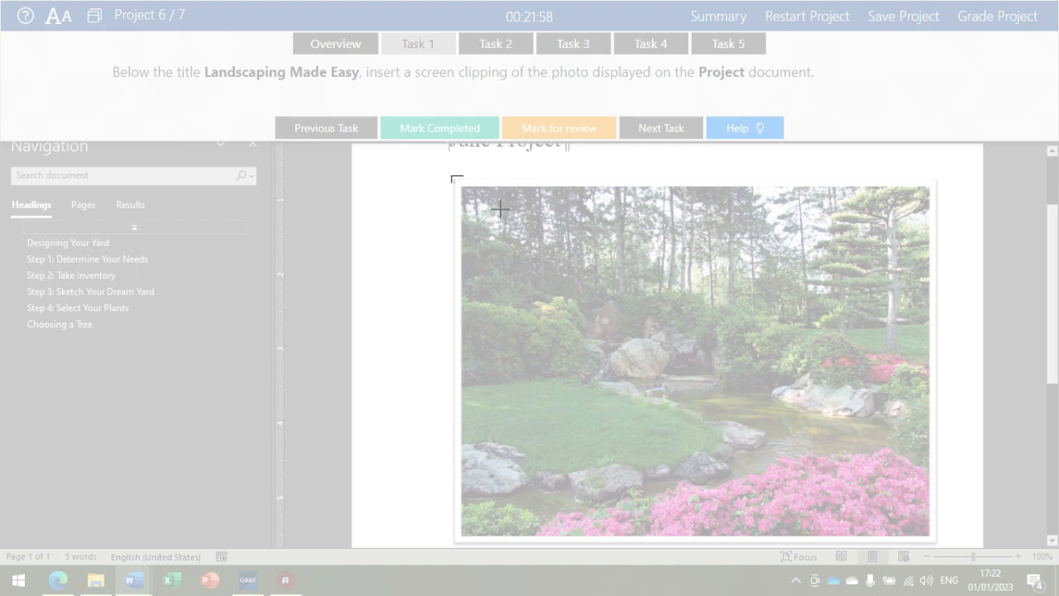
left_click_drag(501, 208, 939, 543)
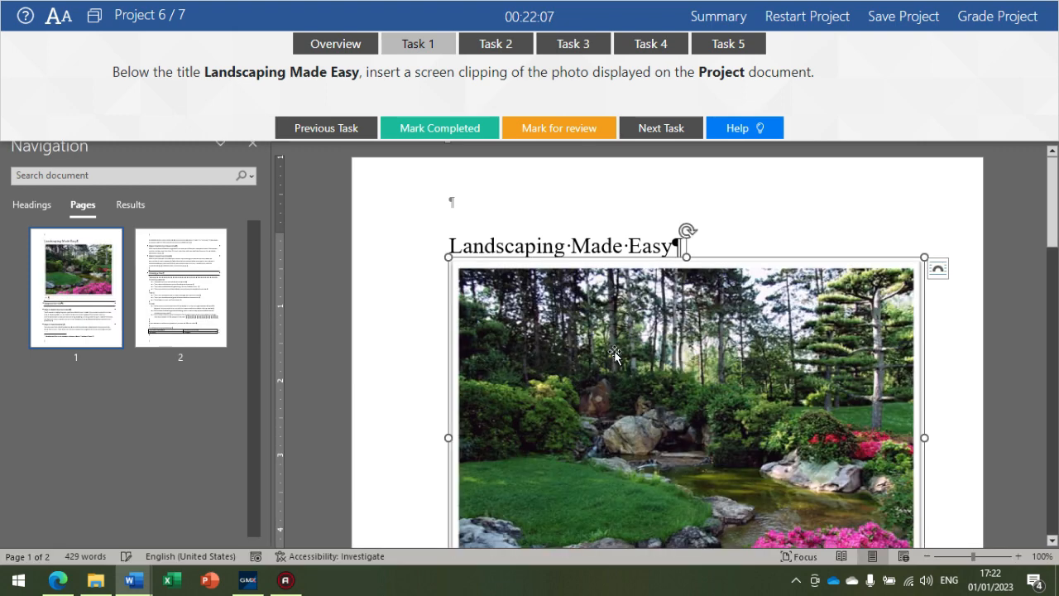
left_click(944, 268)
left_click(647, 235)
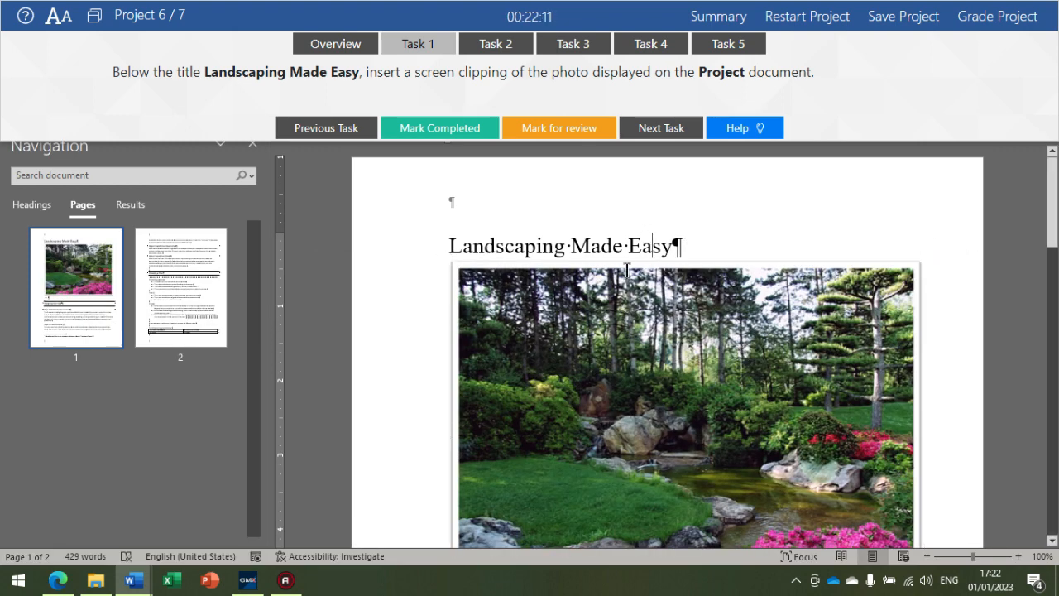
Examine the placement of the garden photo clipping below the title against the Task 1 instructions.
scroll(781, 298, "down", 5)
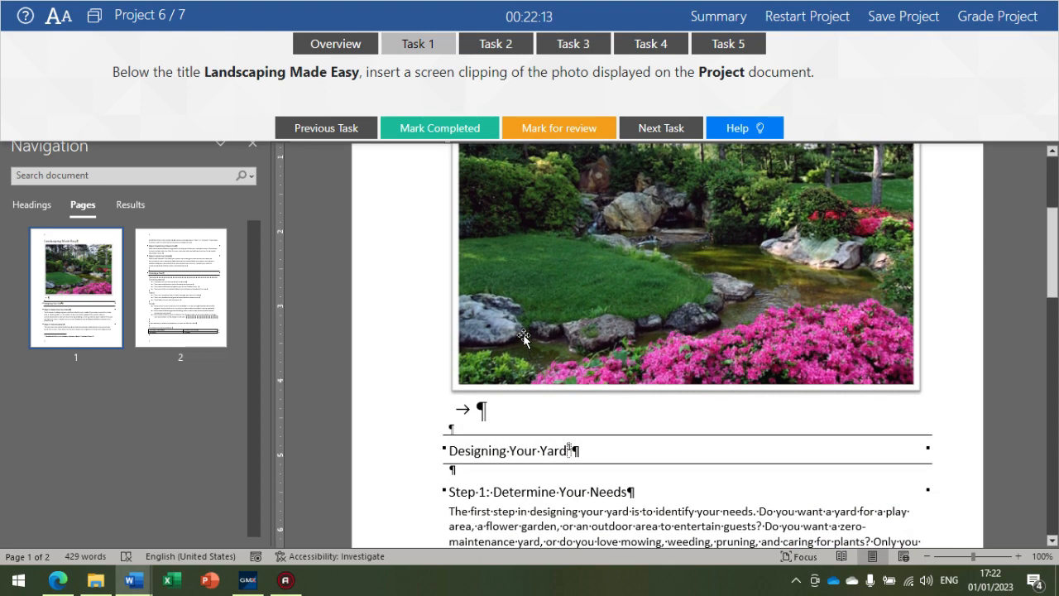
scroll(523, 337, "up", 3)
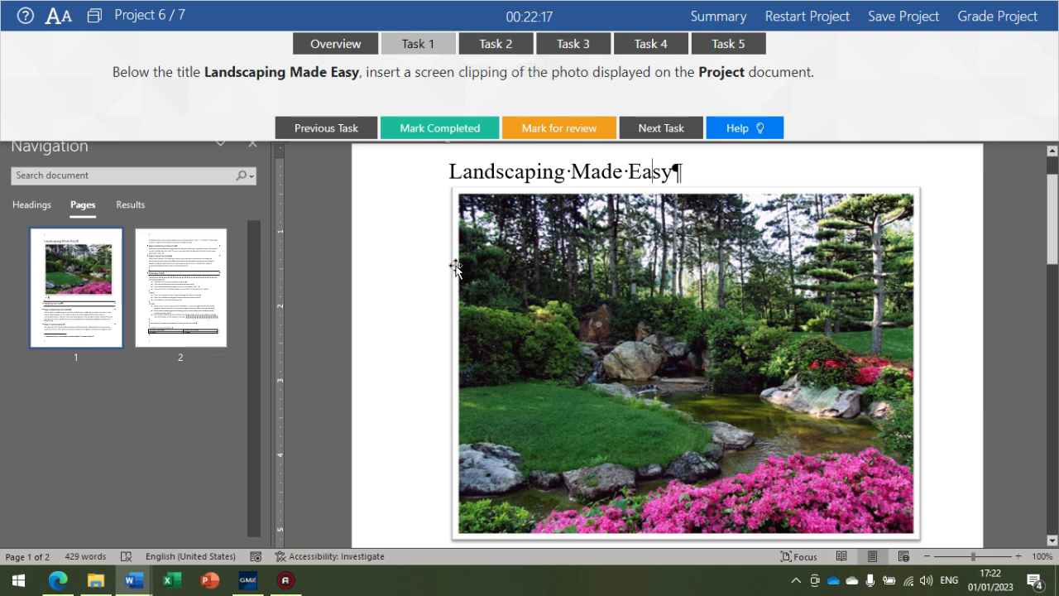
left_click(494, 51)
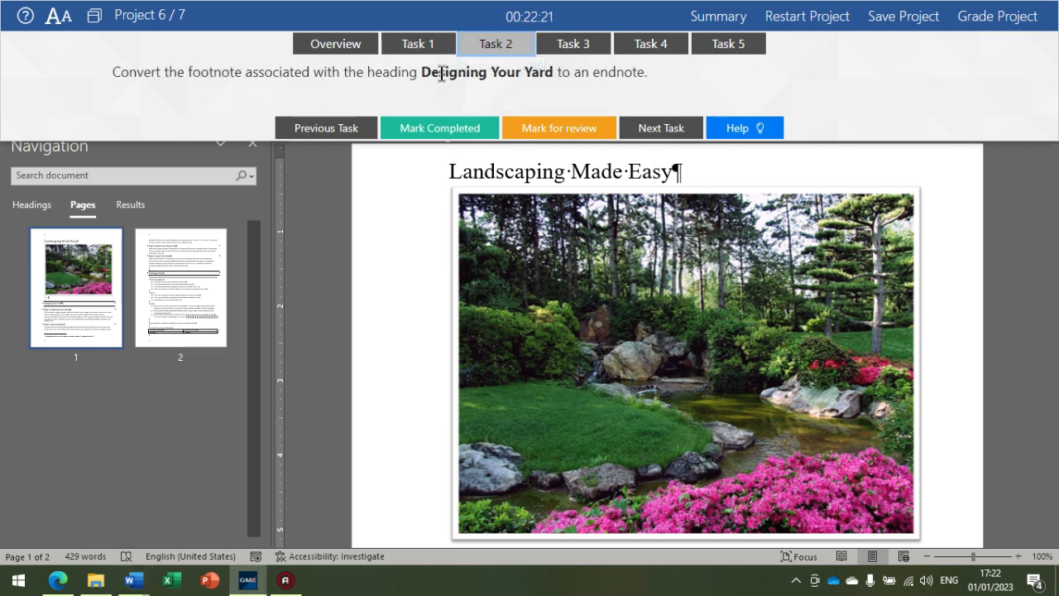
left_click(436, 43)
scroll(536, 409, "down", 3)
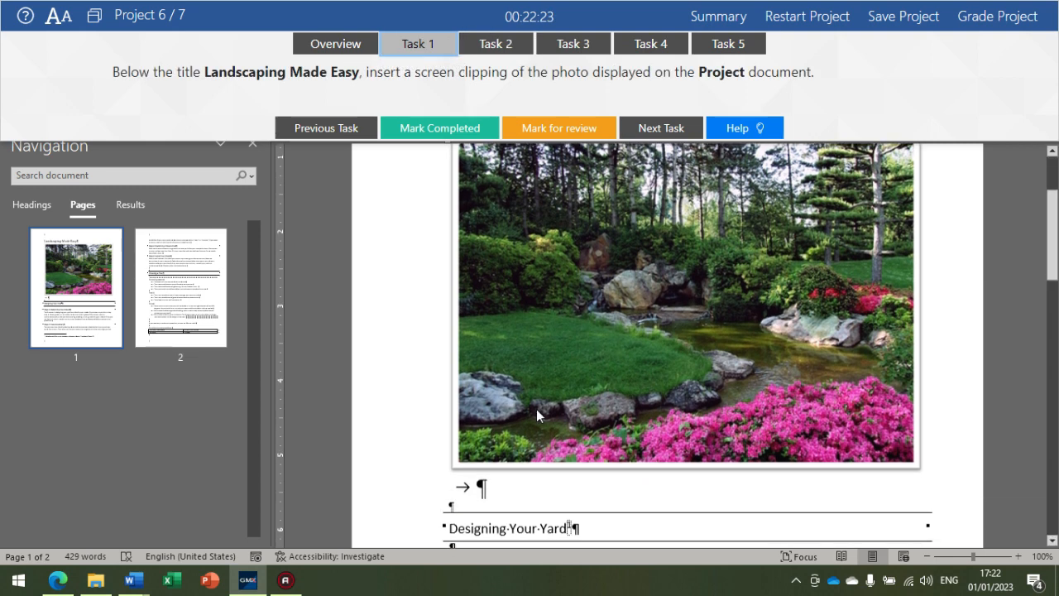
scroll(663, 267, "up", 3)
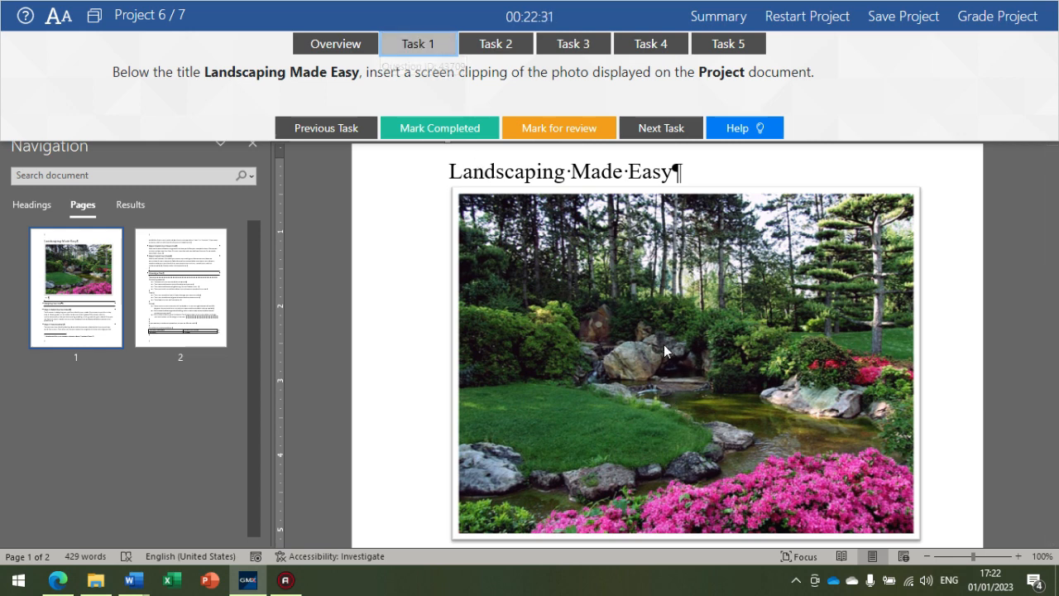
scroll(639, 413, "down", 1)
scroll(639, 420, "down", 1)
scroll(546, 414, "up", 3)
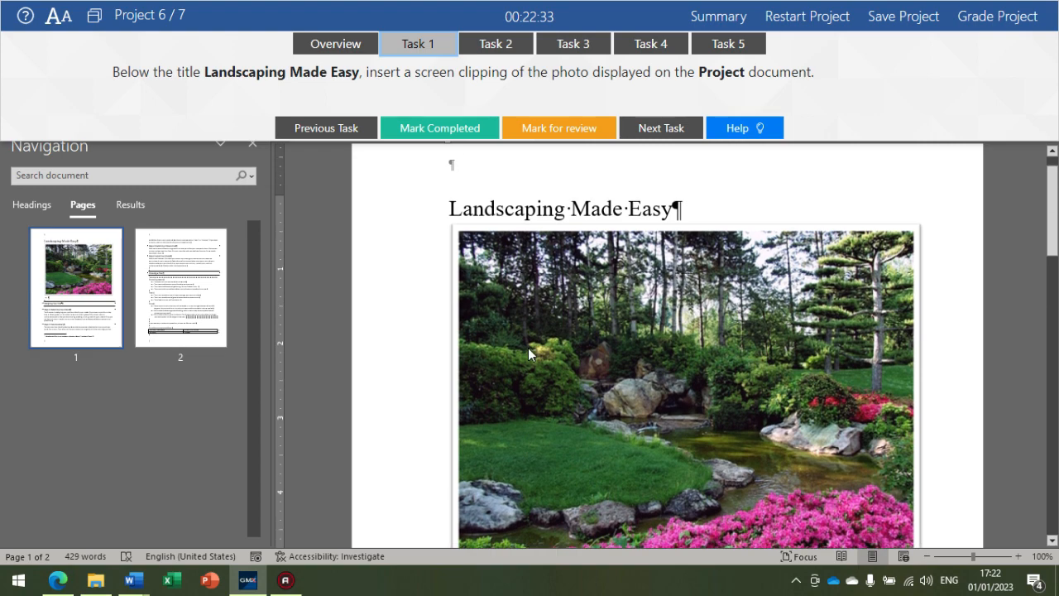
scroll(528, 347, "down", 4)
scroll(700, 320, "down", 1)
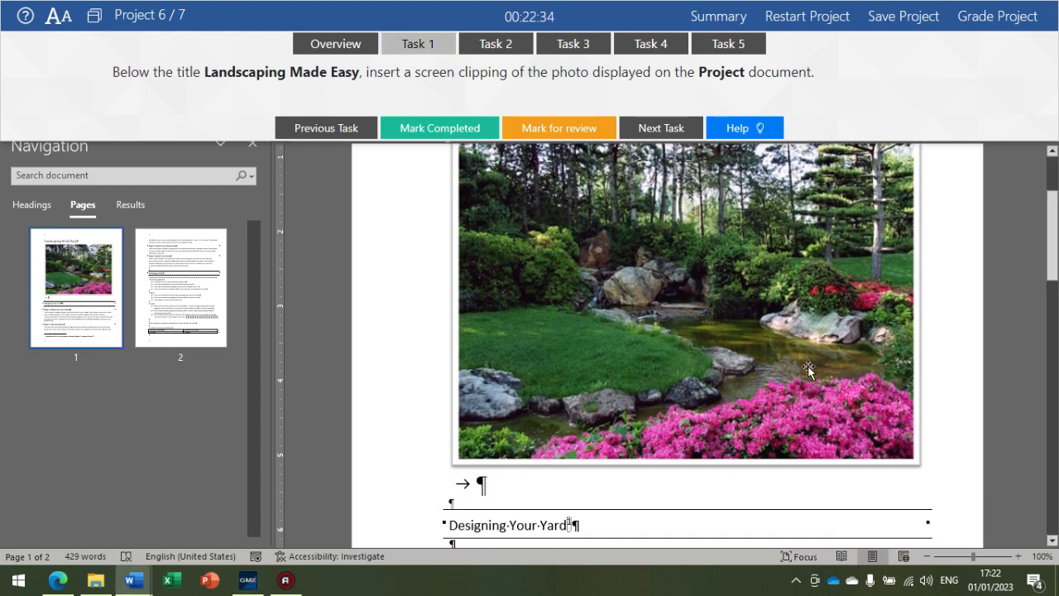
left_click(559, 419)
scroll(539, 428, "up", 3)
left_click(622, 248)
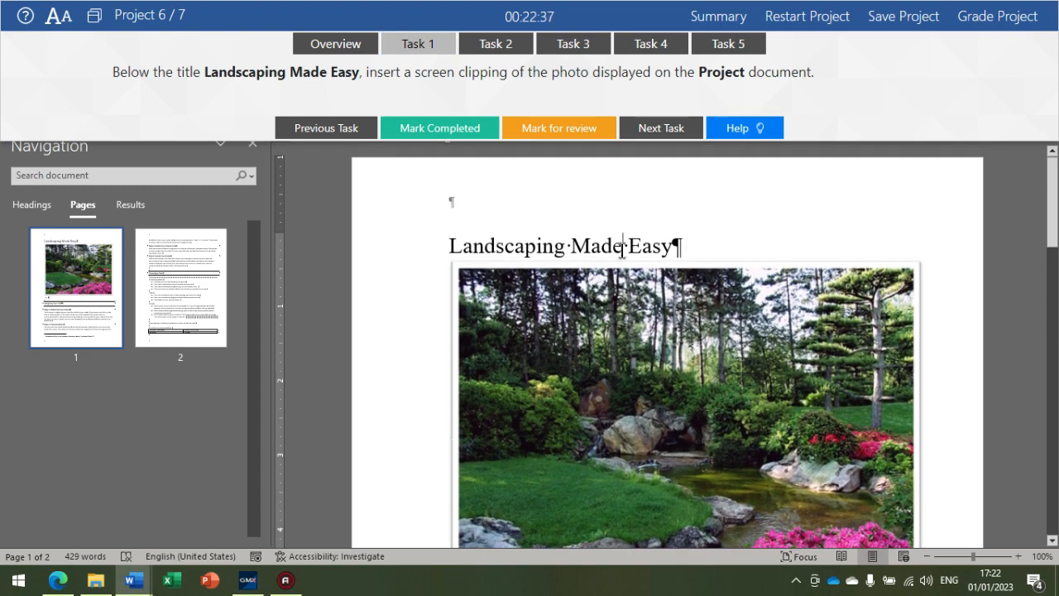
scroll(702, 426, "down", 1)
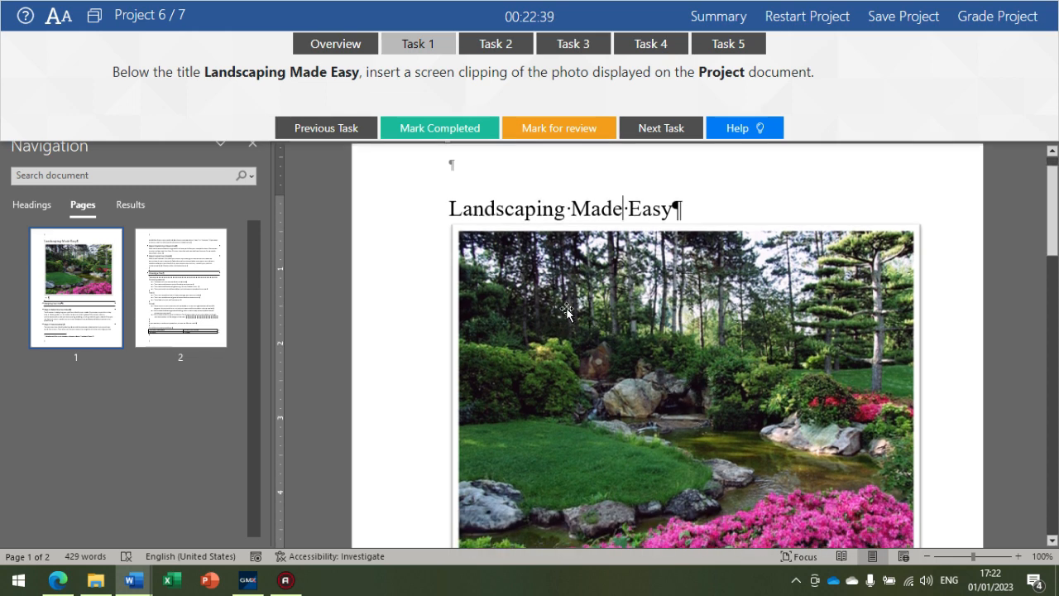
Show Task 2 of Project 6 and dock the test runner to the bottom of the screen.
left_click(500, 51)
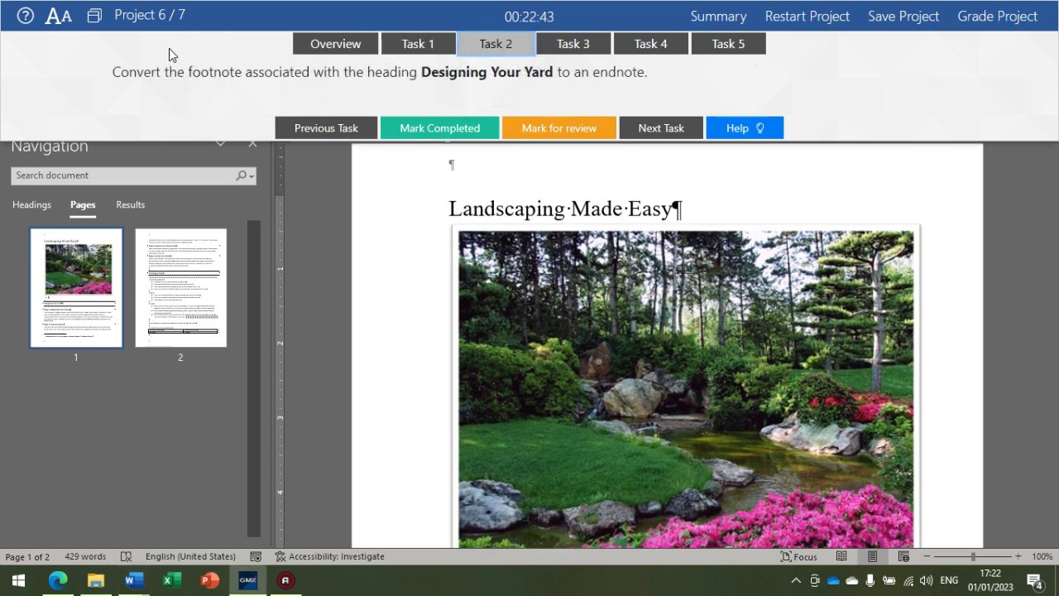
left_click(94, 14)
left_click(217, 26)
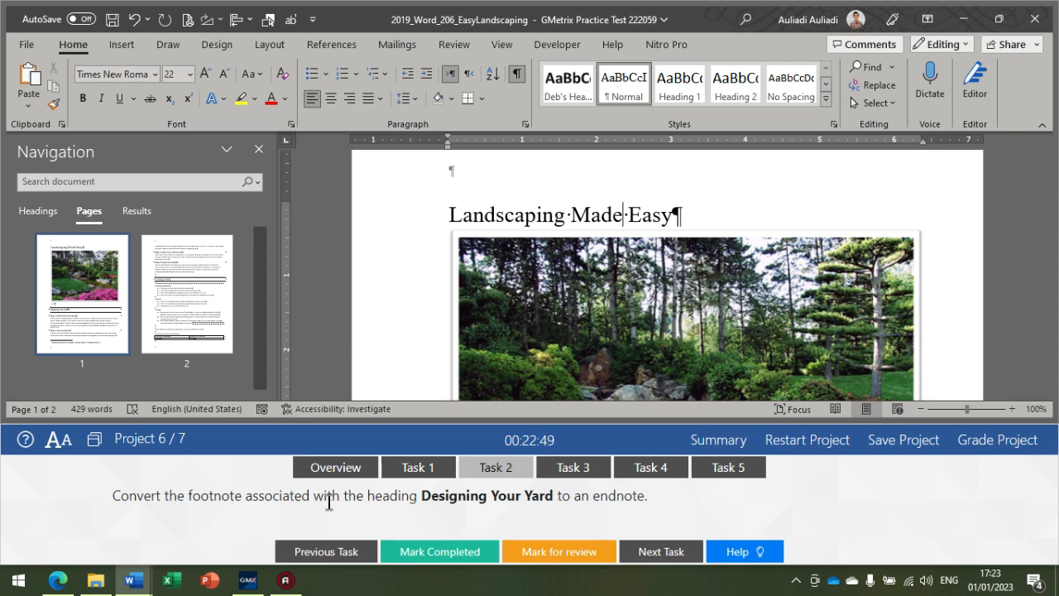
Convert the footnote at the heading Designing Your Yard to an endnote located at the end of the document.
scroll(600, 252, "down", 4)
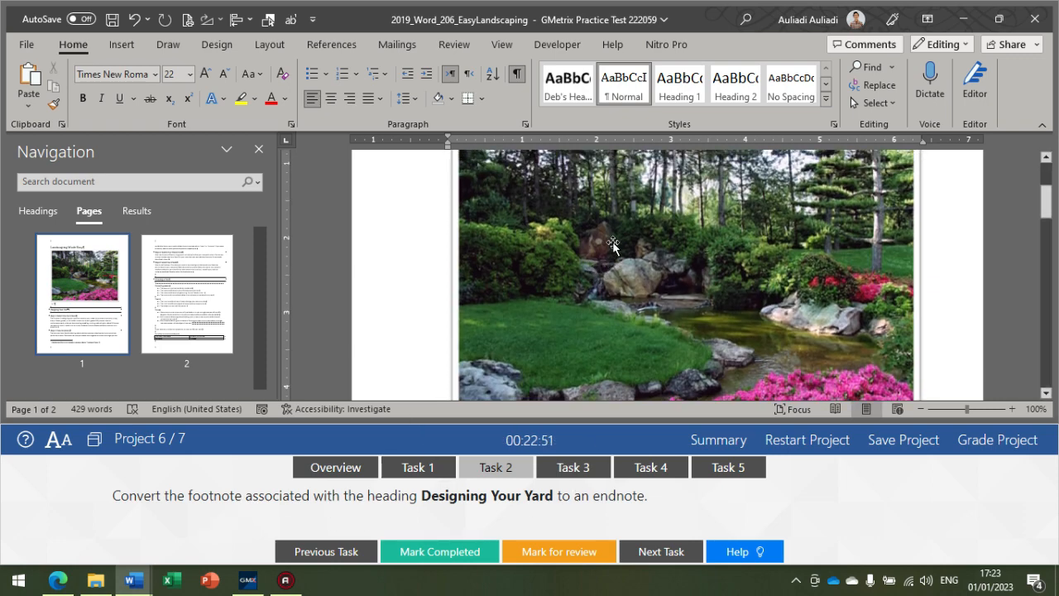
scroll(612, 244, "up", 3)
scroll(596, 281, "down", 6)
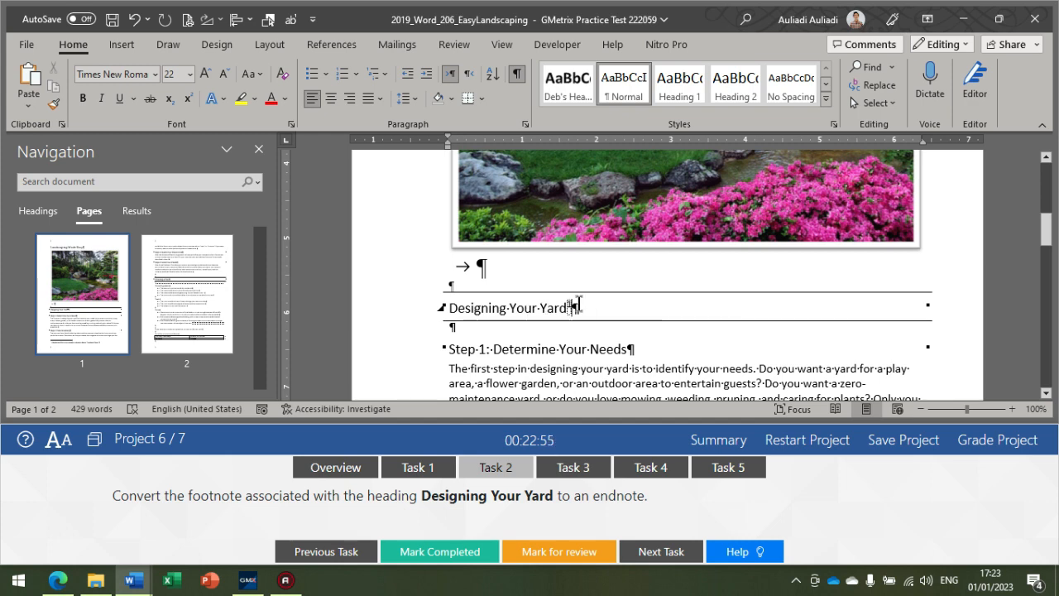
left_click(571, 307)
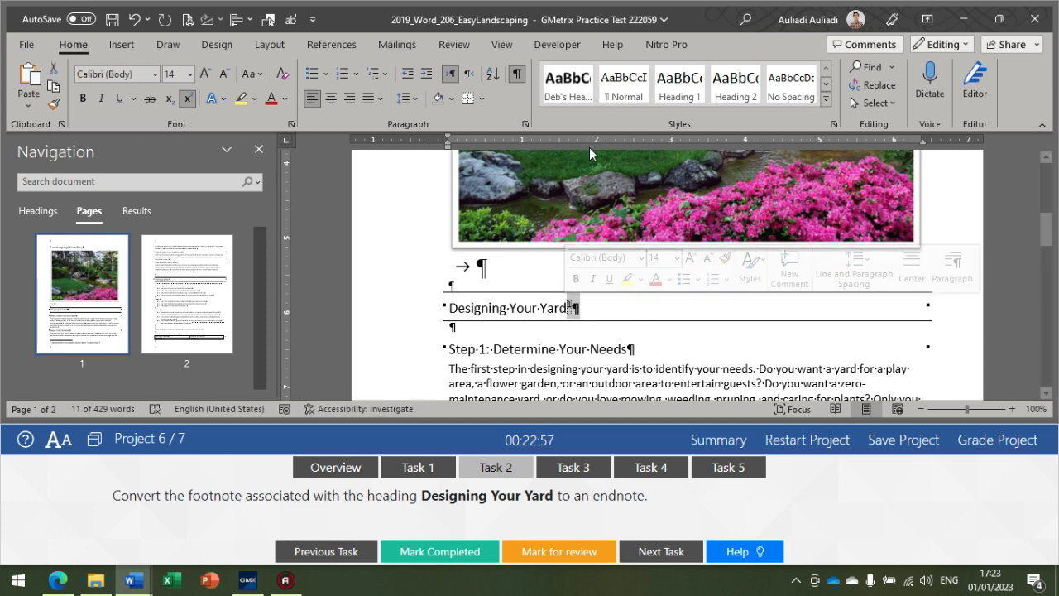
left_click(353, 50)
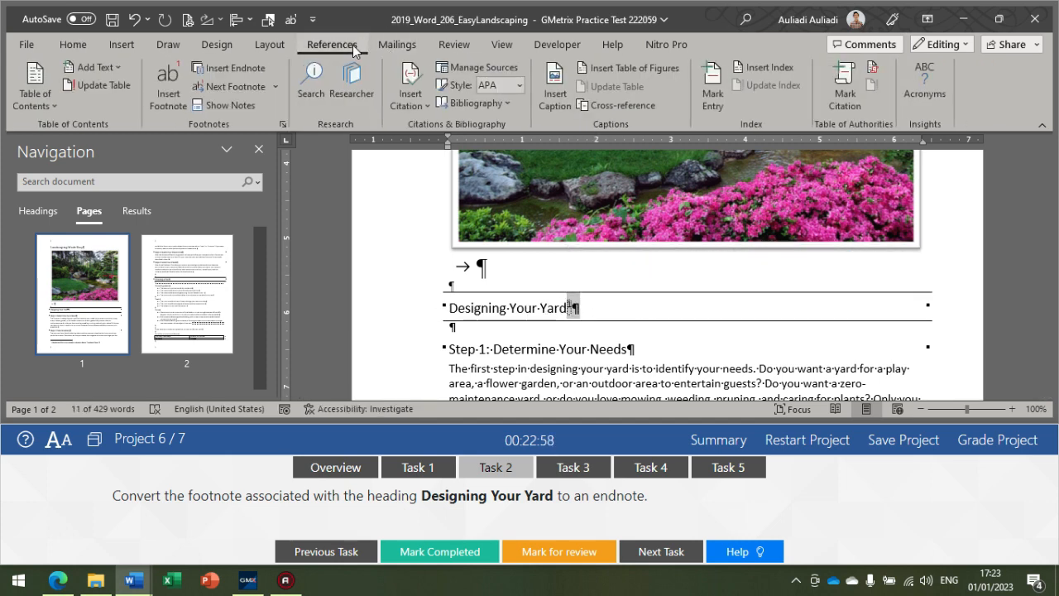
left_click(285, 124)
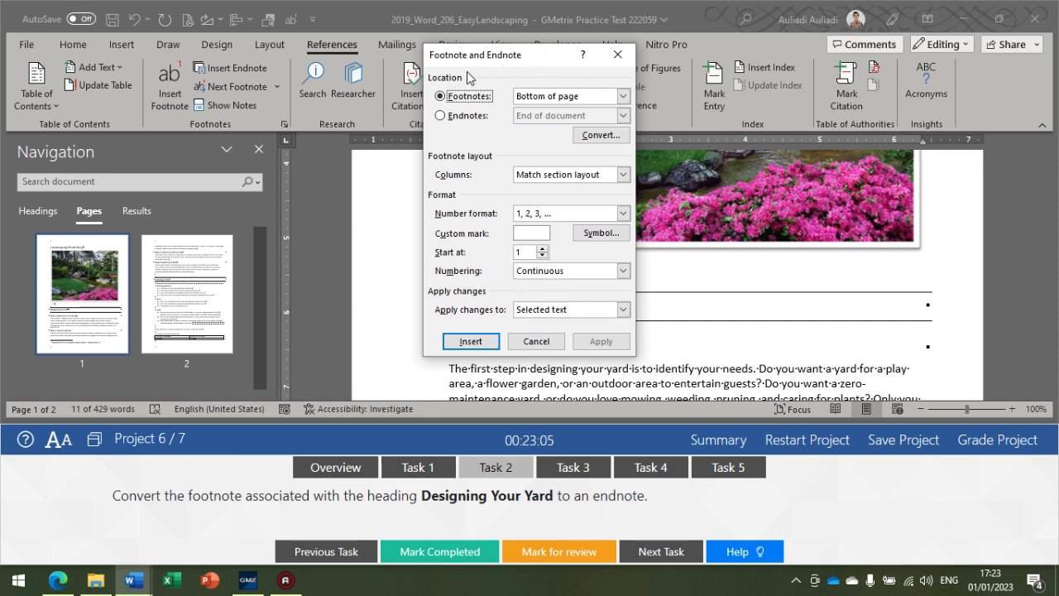
left_click(454, 119)
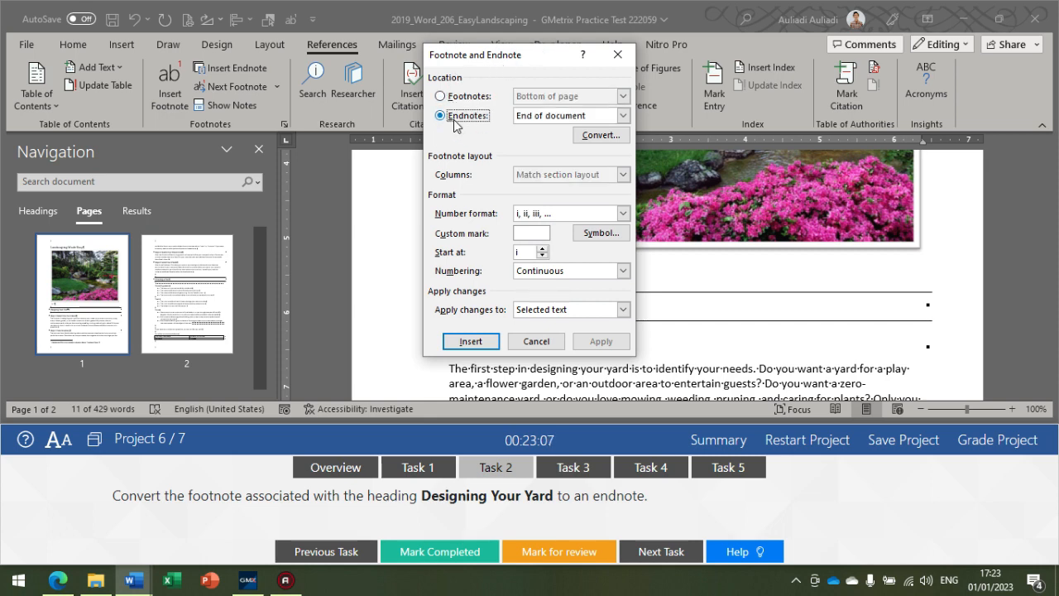
left_click(542, 116)
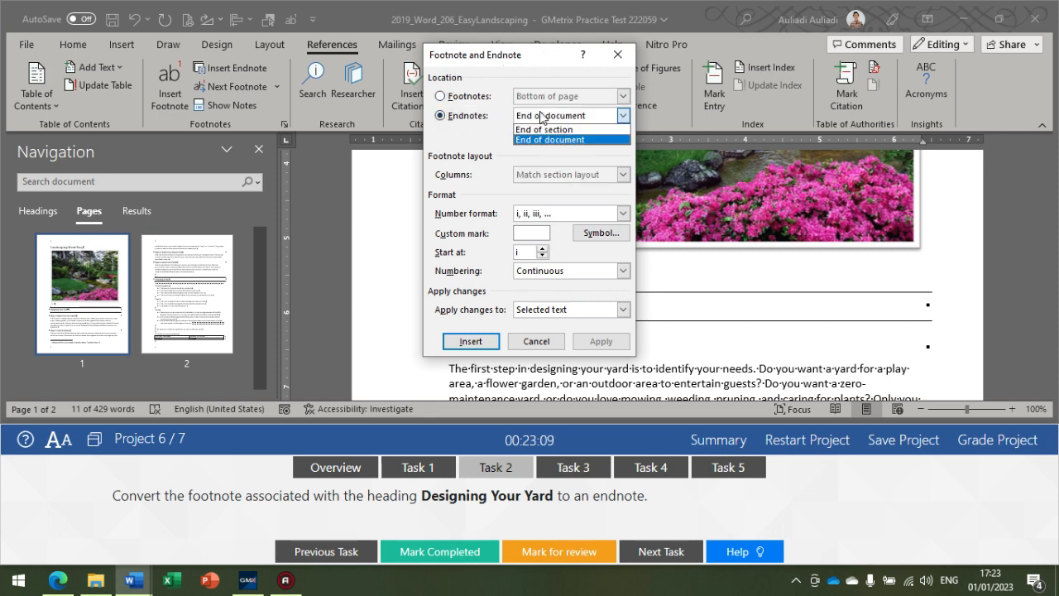
left_click(542, 115)
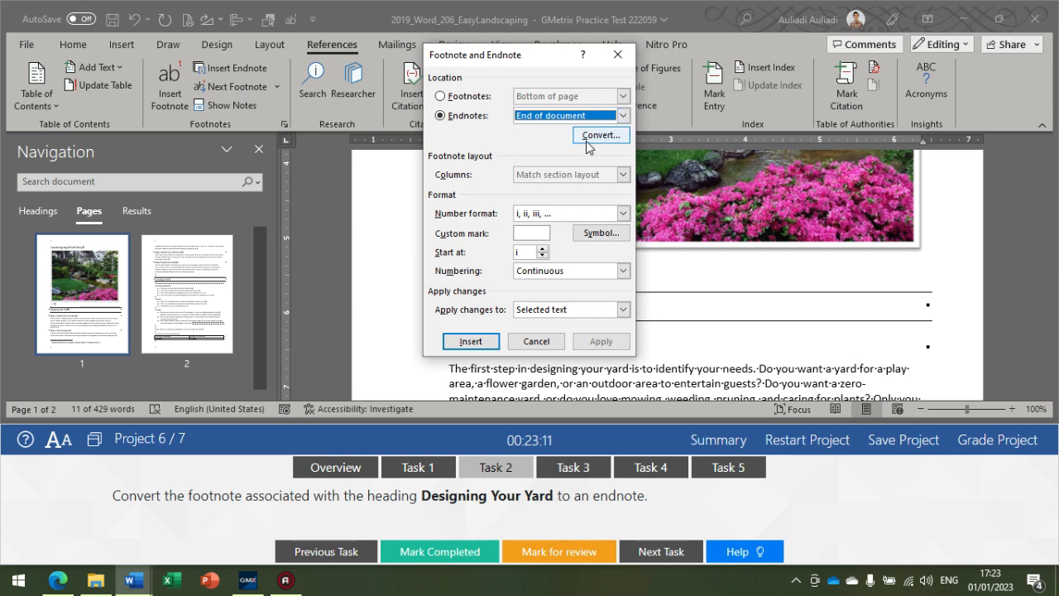
left_click(591, 143)
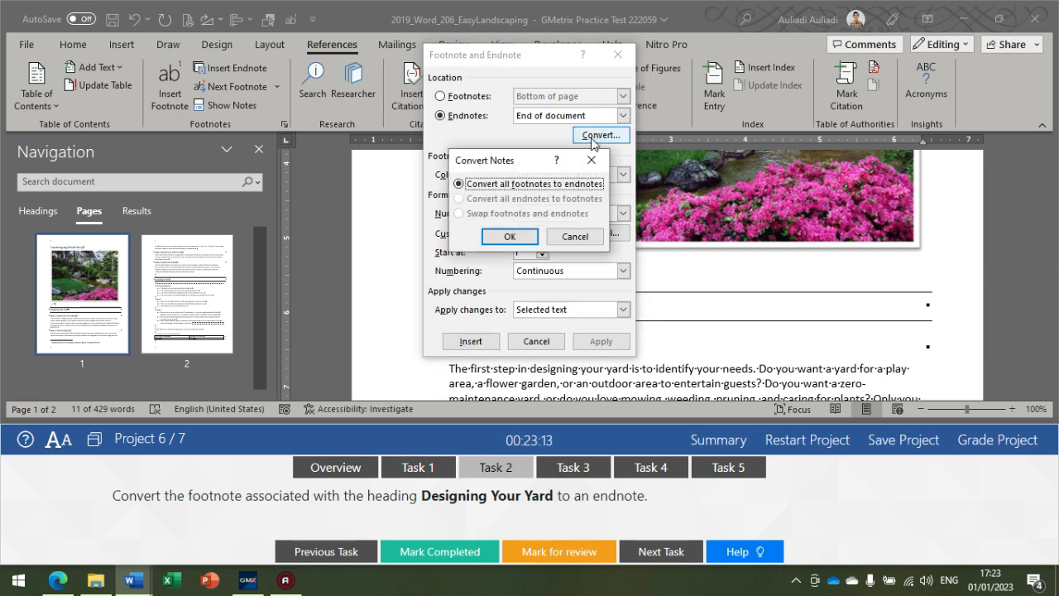
left_click(510, 236)
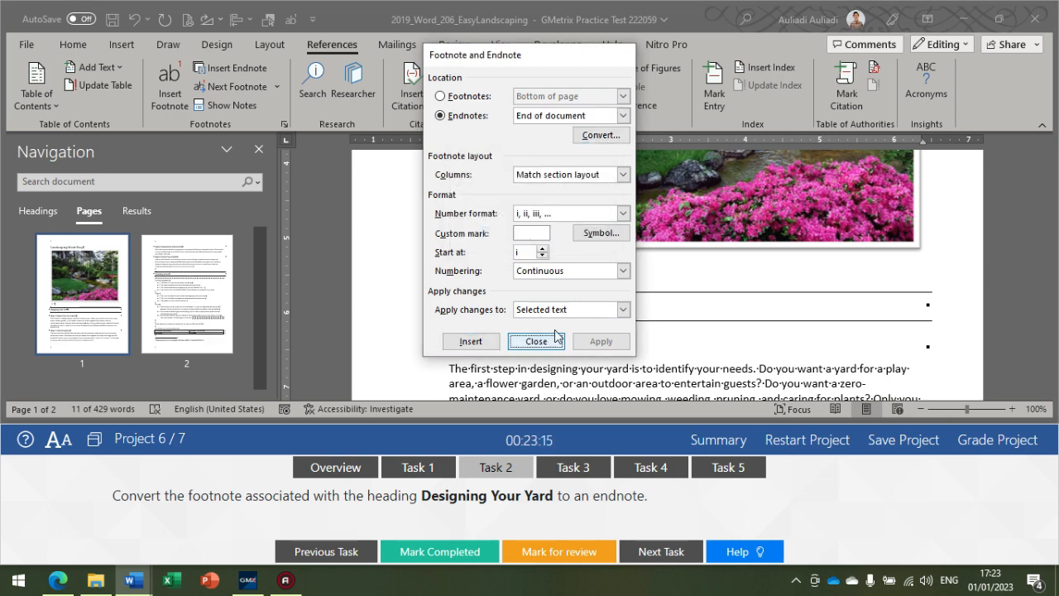
left_click(536, 341)
scroll(530, 315, "down", 15)
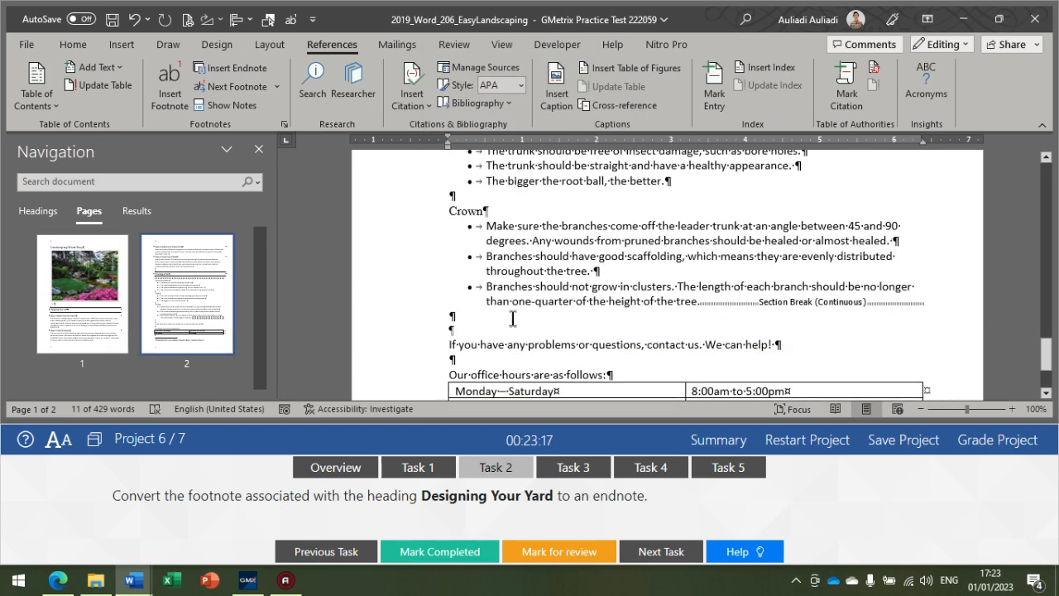
scroll(513, 319, "down", 3)
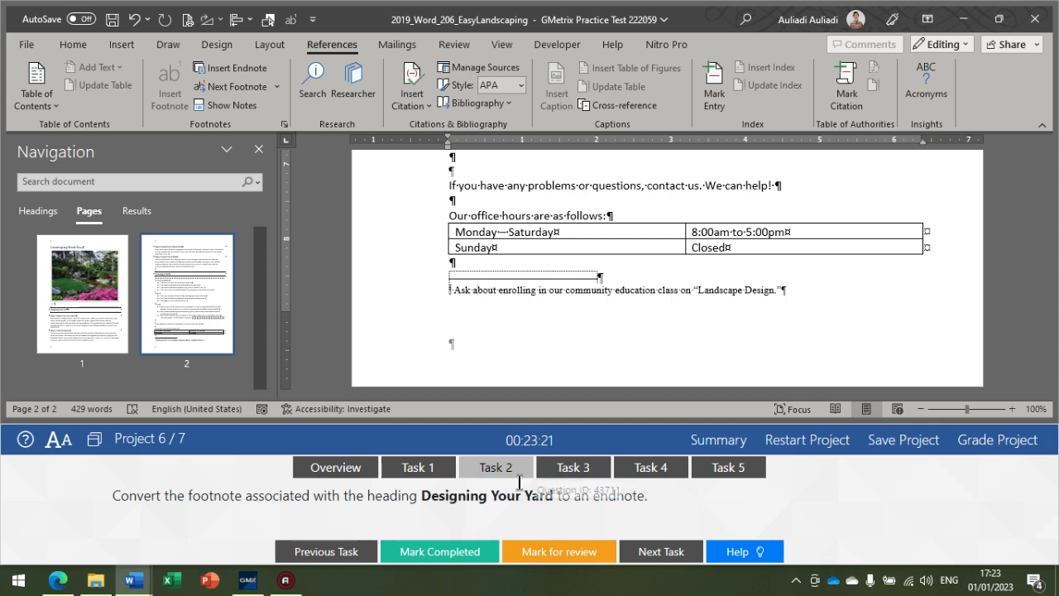
Show Task 3 of Project 6 and go to the heading Choosing a Tree in the document.
left_click(569, 469)
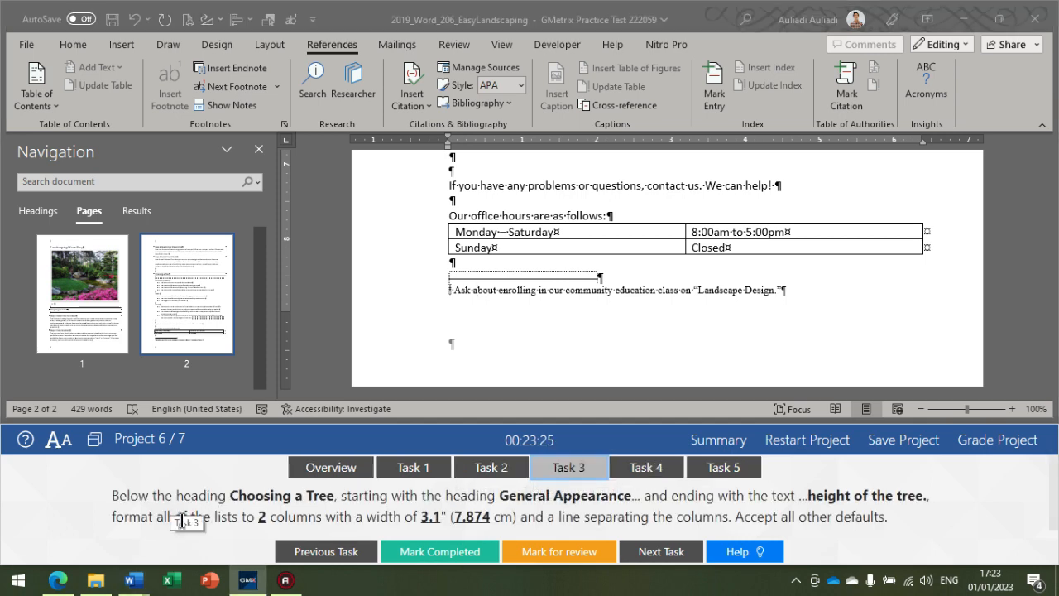
left_click(46, 216)
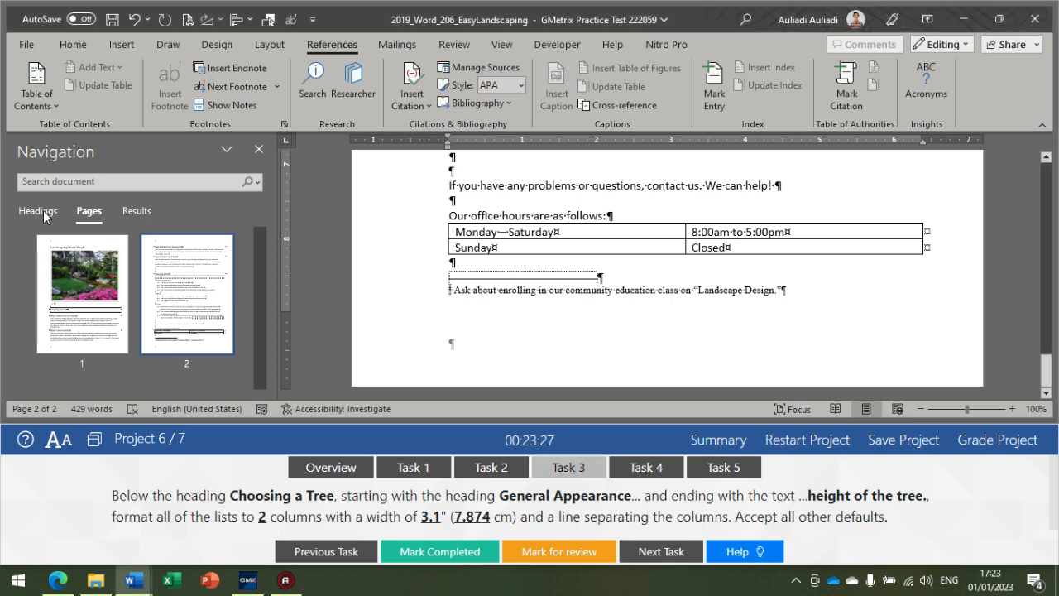
left_click(45, 215)
left_click(101, 336)
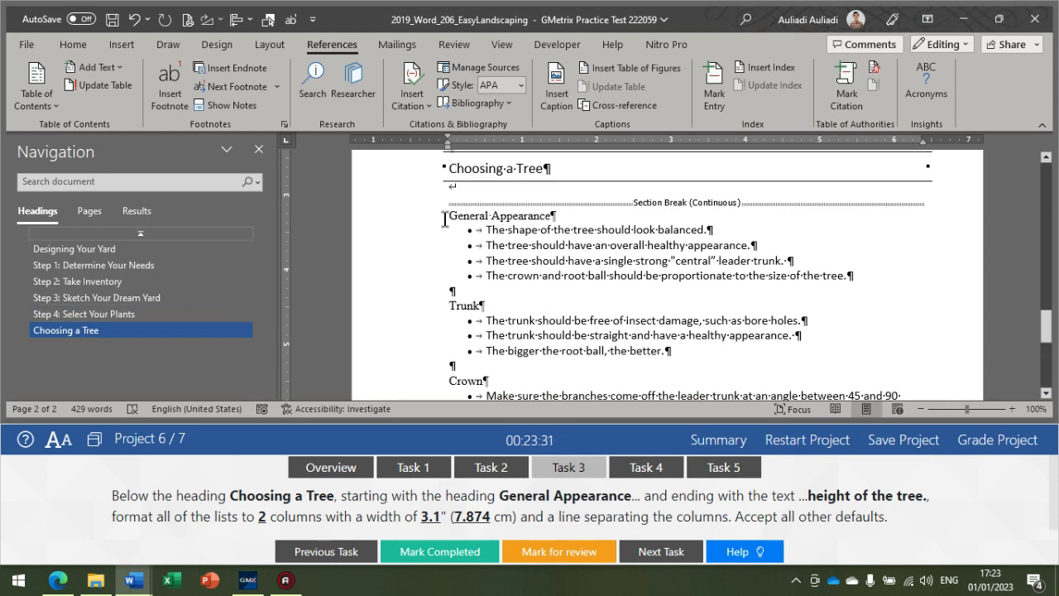
Format the text from General Appearance through "height of the tree." as 2 equal columns 3.1" wide with a line between.
left_click_drag(444, 217, 697, 286)
left_click(677, 289)
scroll(579, 273, "up", 5)
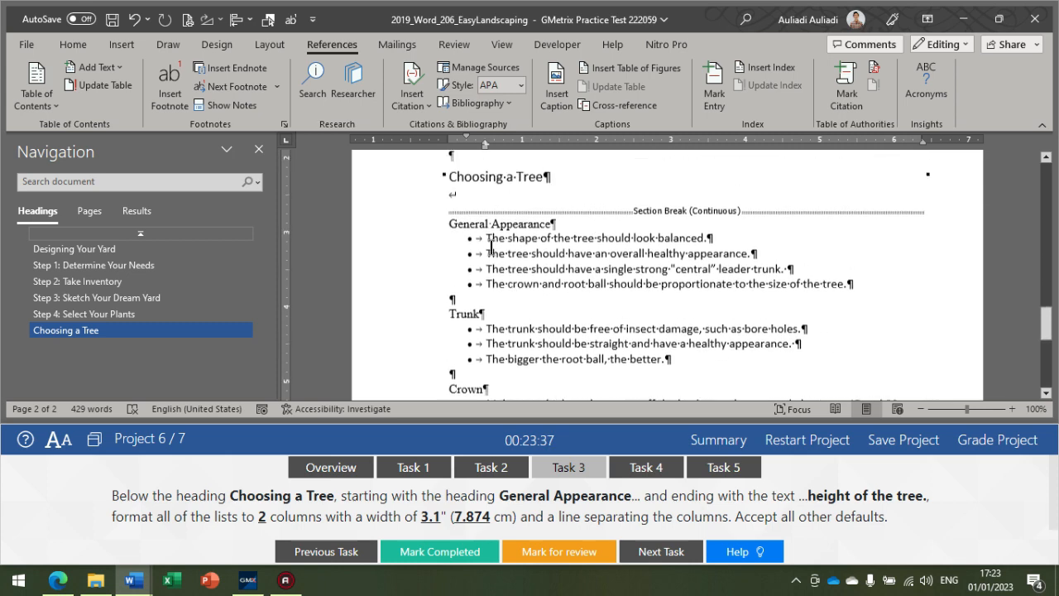
mouse_move(447, 252)
left_mouse_down()
mouse_move(539, 298)
mouse_move(696, 348)
mouse_move(700, 323)
left_mouse_up()
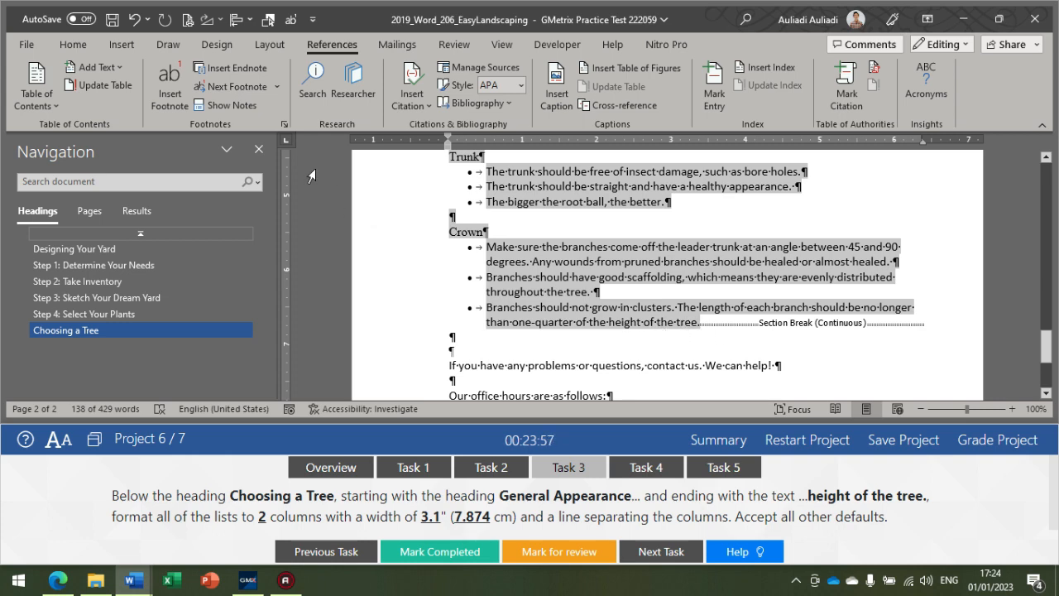
left_click(265, 47)
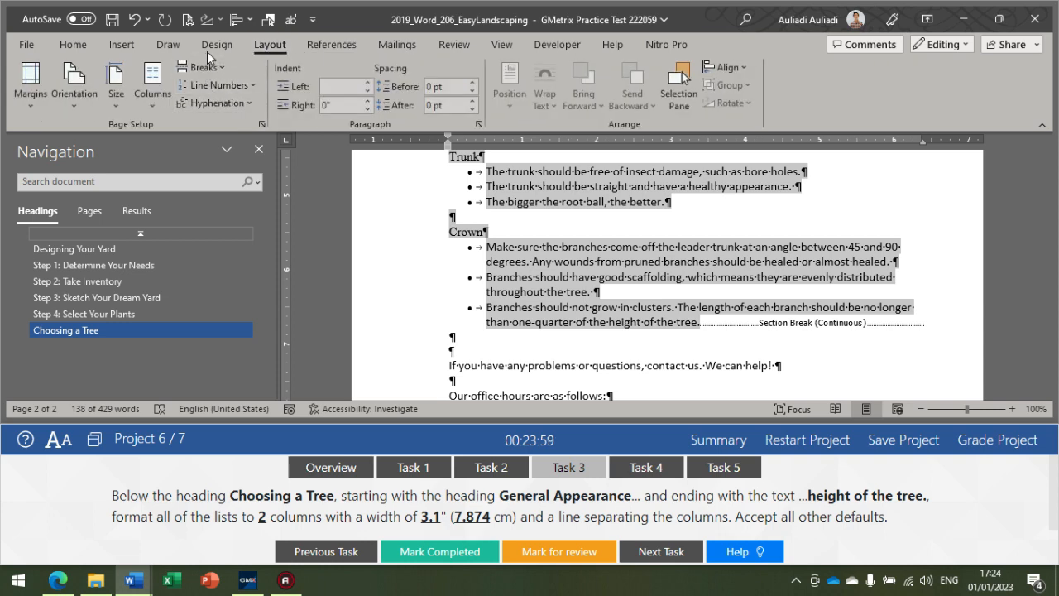
left_click(166, 96)
left_click(206, 316)
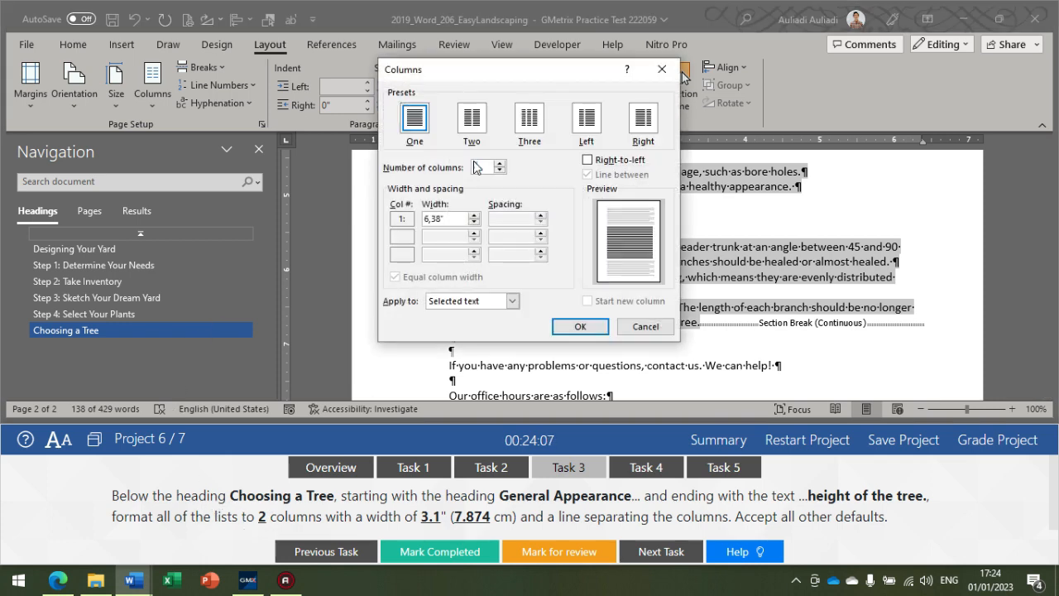
left_click(499, 163)
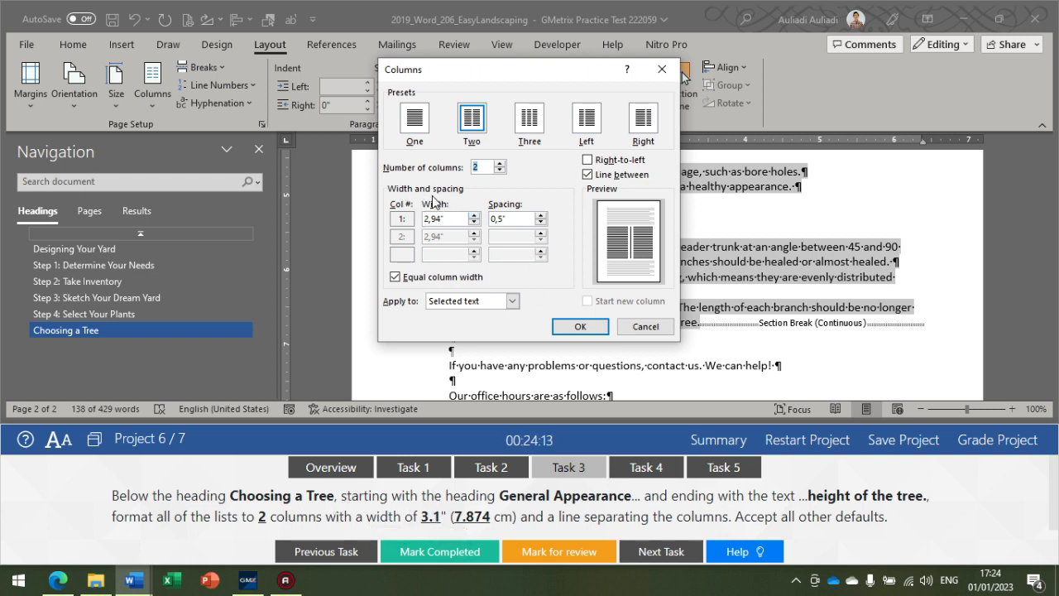
left_click(474, 215)
left_click(474, 215)
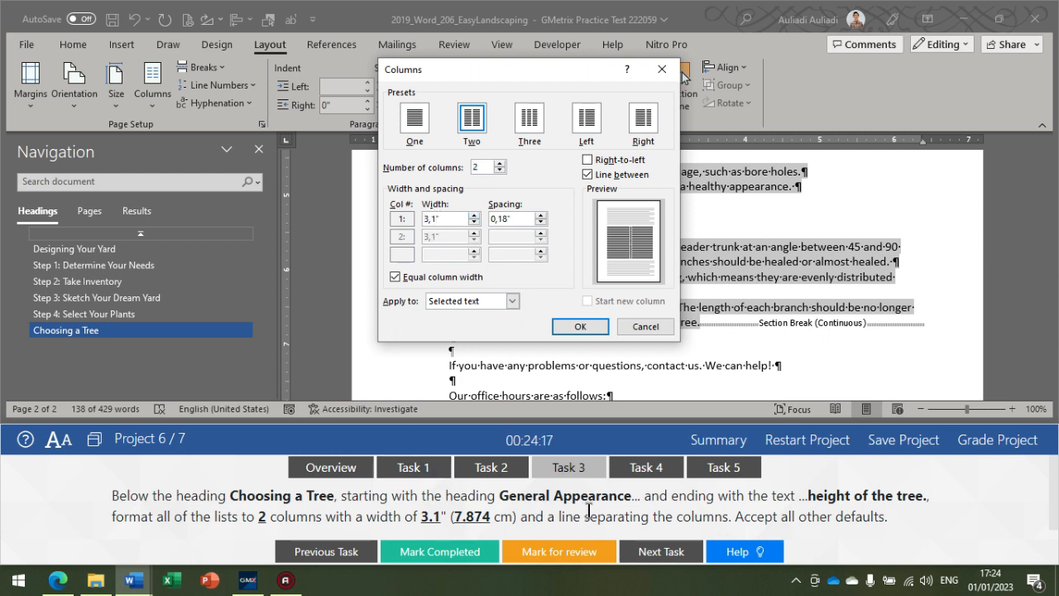
left_click(606, 177)
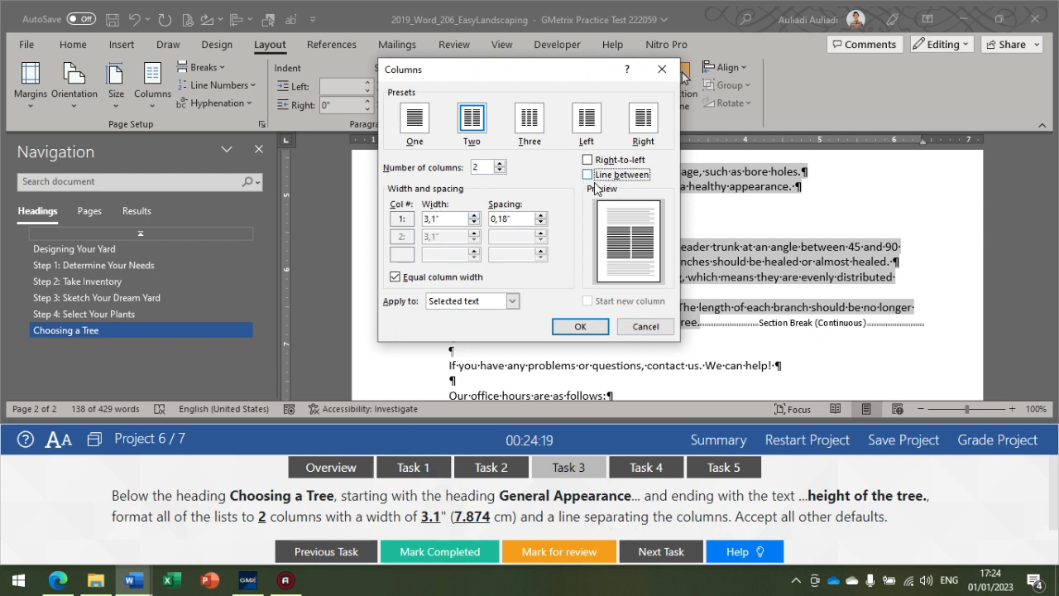
left_click(589, 176)
left_click(581, 328)
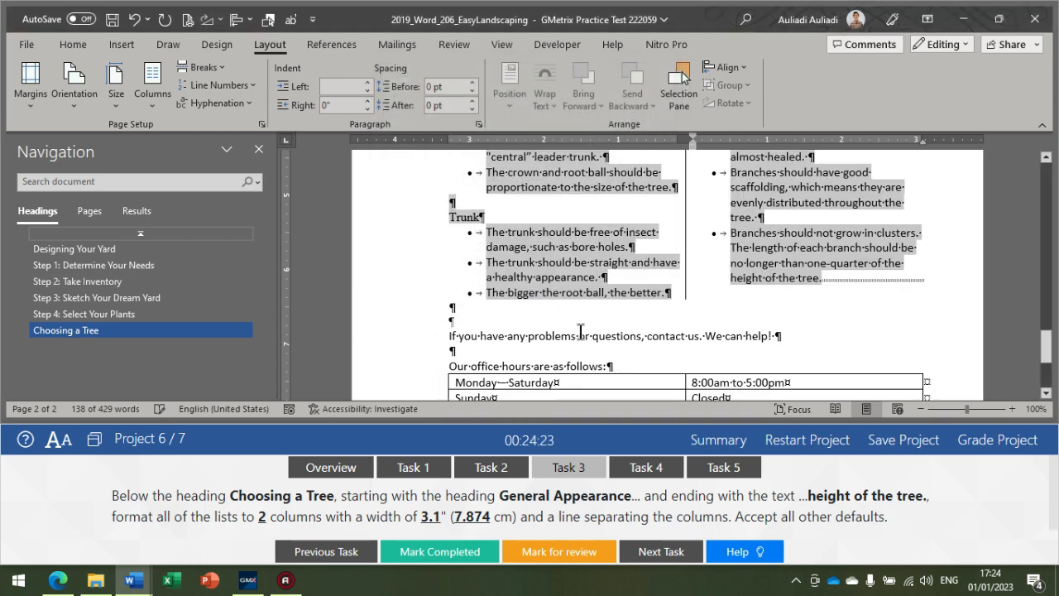
scroll(658, 270, "up", 4)
scroll(653, 281, "down", 2)
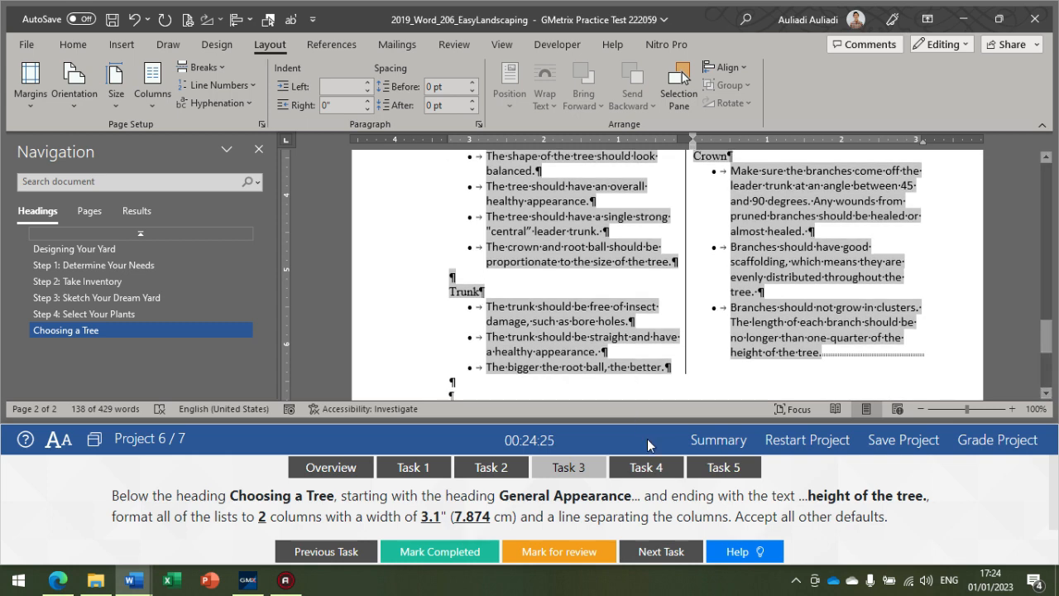
Show Task 4 and insert a column break just before the Trunk list's last bullet, "The bigger the root ball, the better.".
left_click(645, 476)
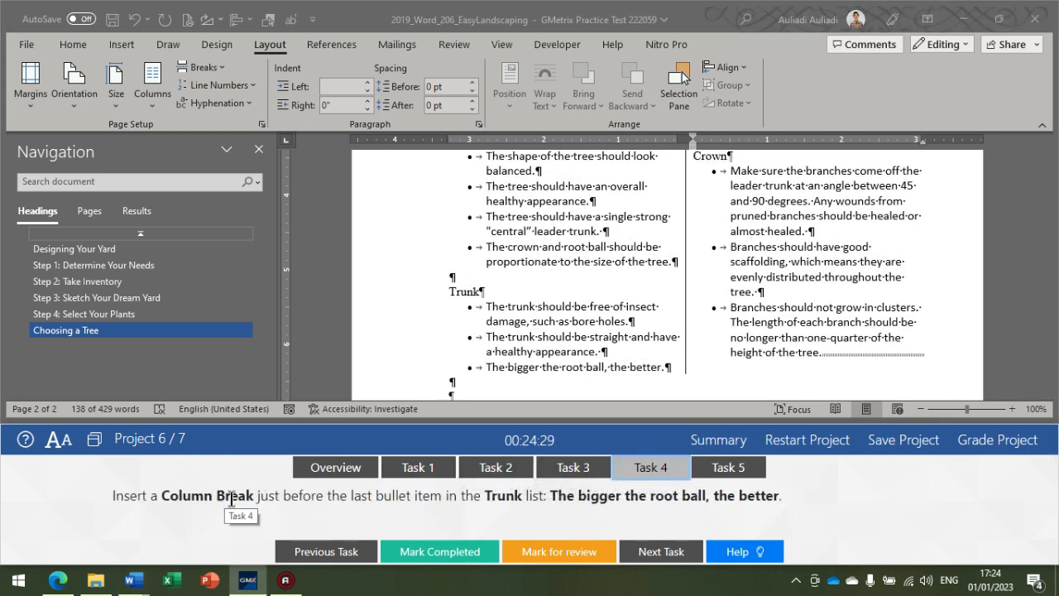
scroll(497, 331, "down", 2)
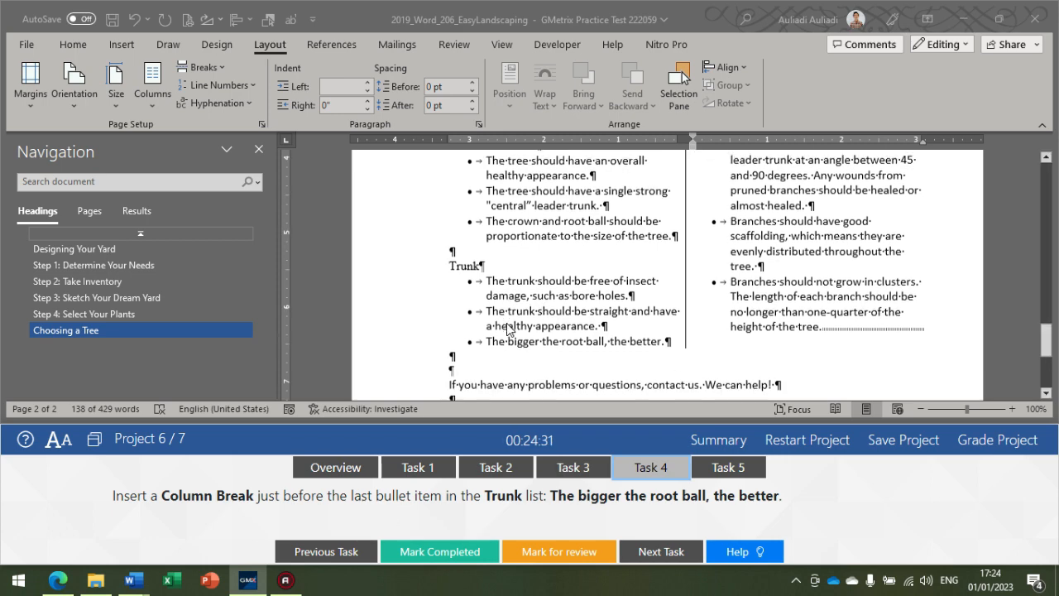
left_click(486, 305)
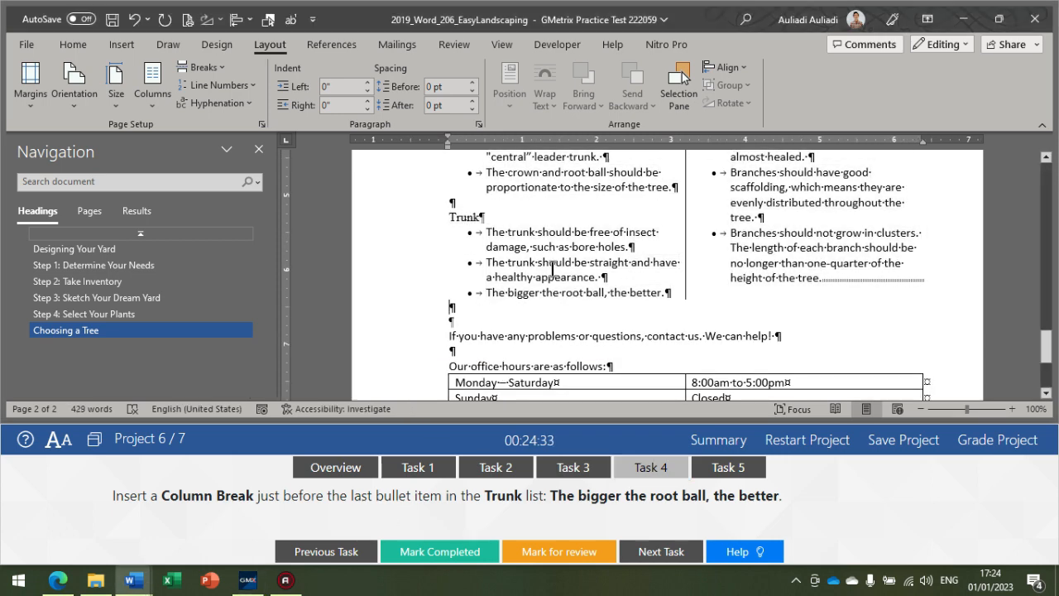
left_click(485, 293)
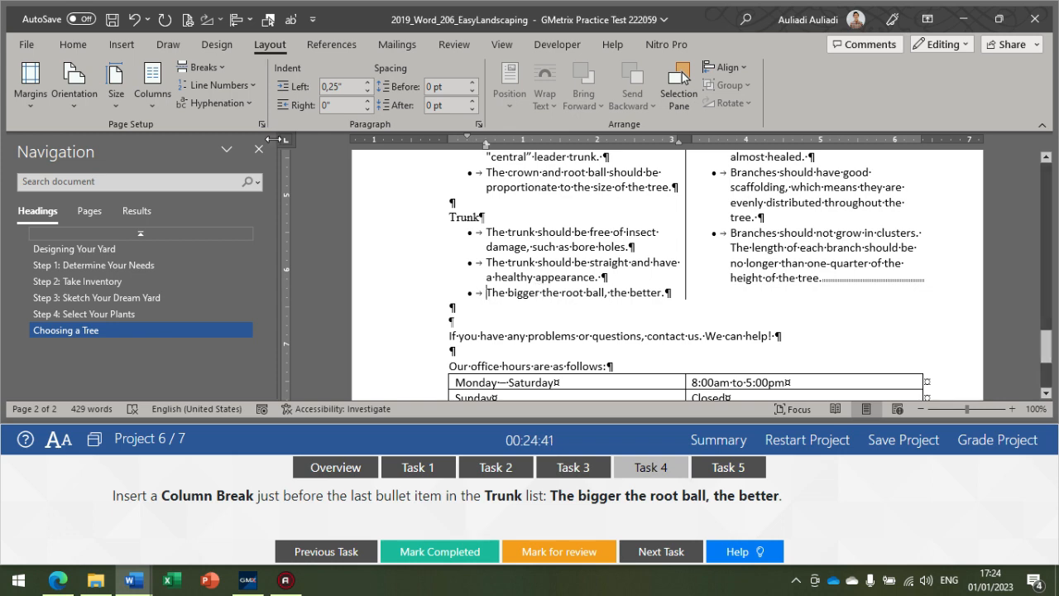
left_click(203, 67)
left_click(275, 174)
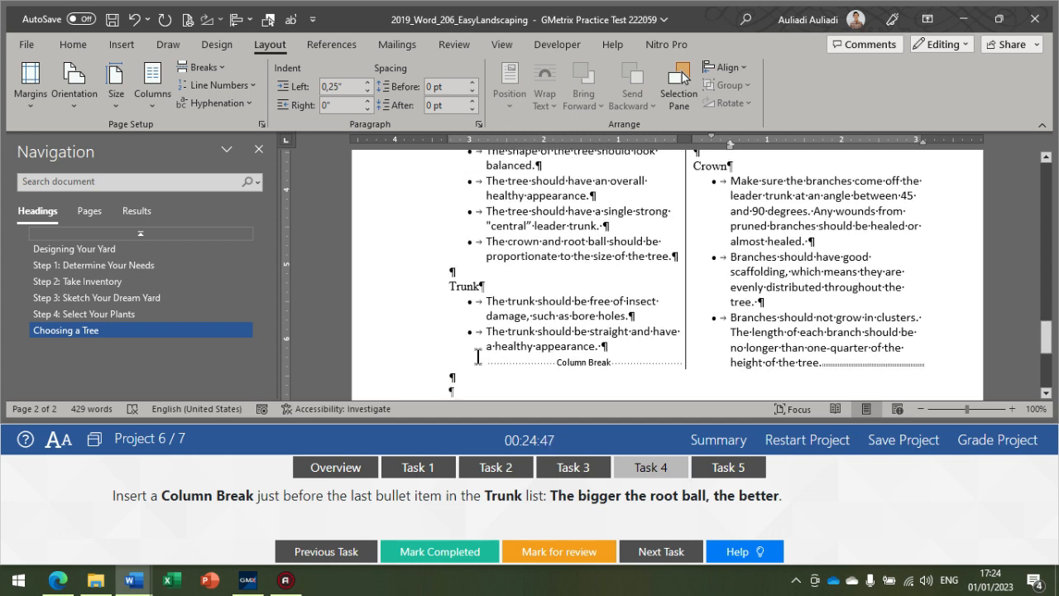
scroll(667, 249, "up", 2)
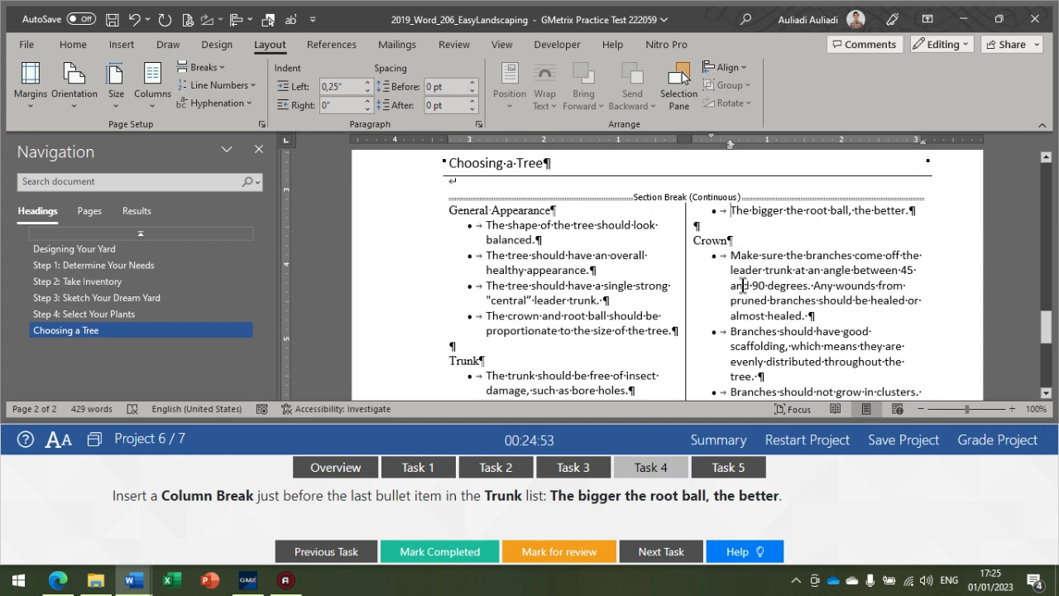
key("ctrl+shift+Return")
scroll(728, 348, "down", 2)
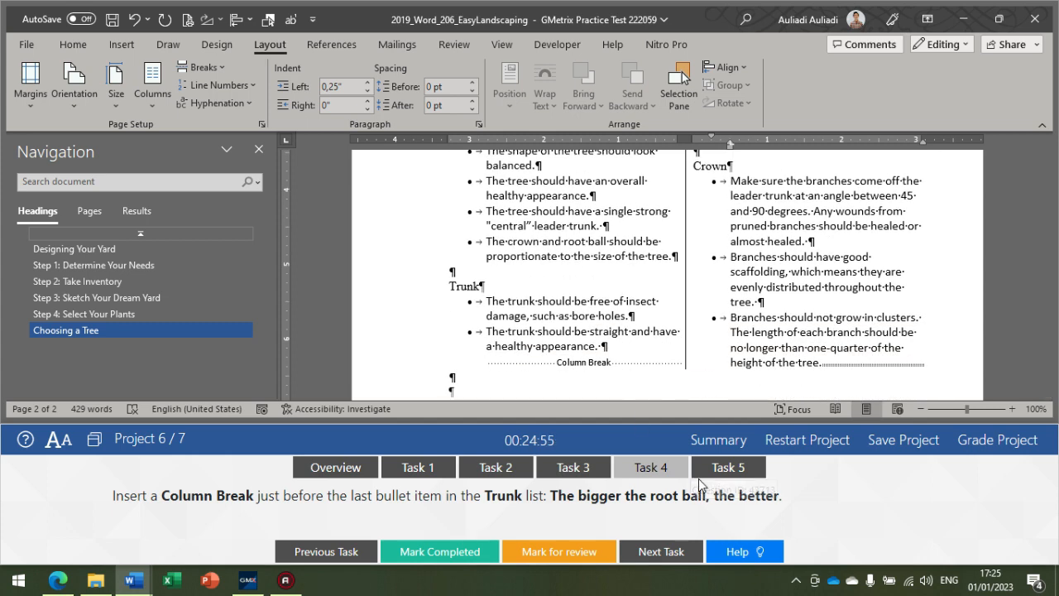
Show Task 5 of Project 6 and give the office hours table at the document's end the alternative text title "Office Hours".
left_click(716, 478)
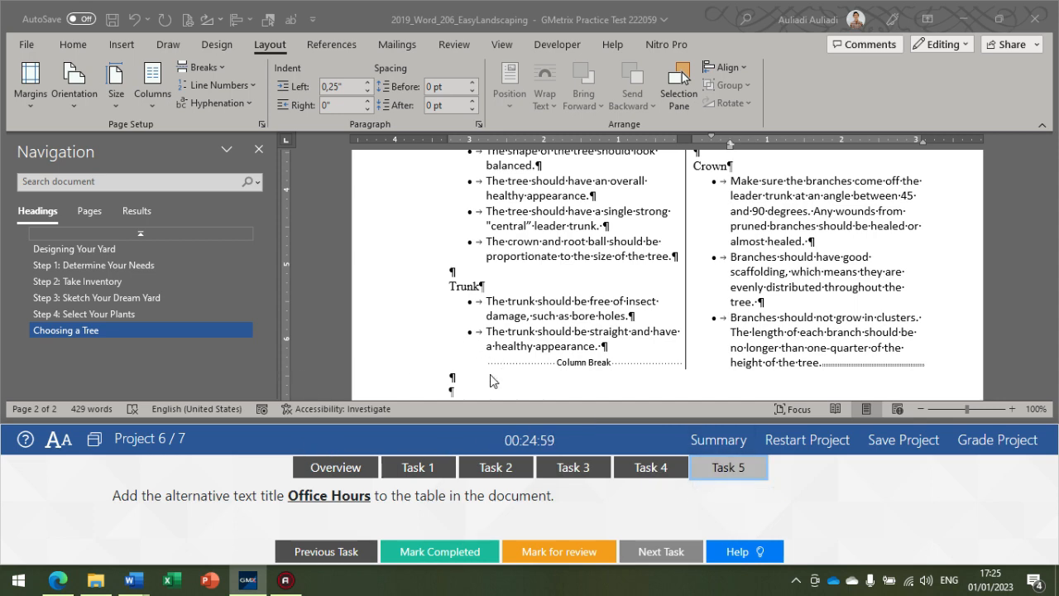
scroll(560, 333, "down", 6)
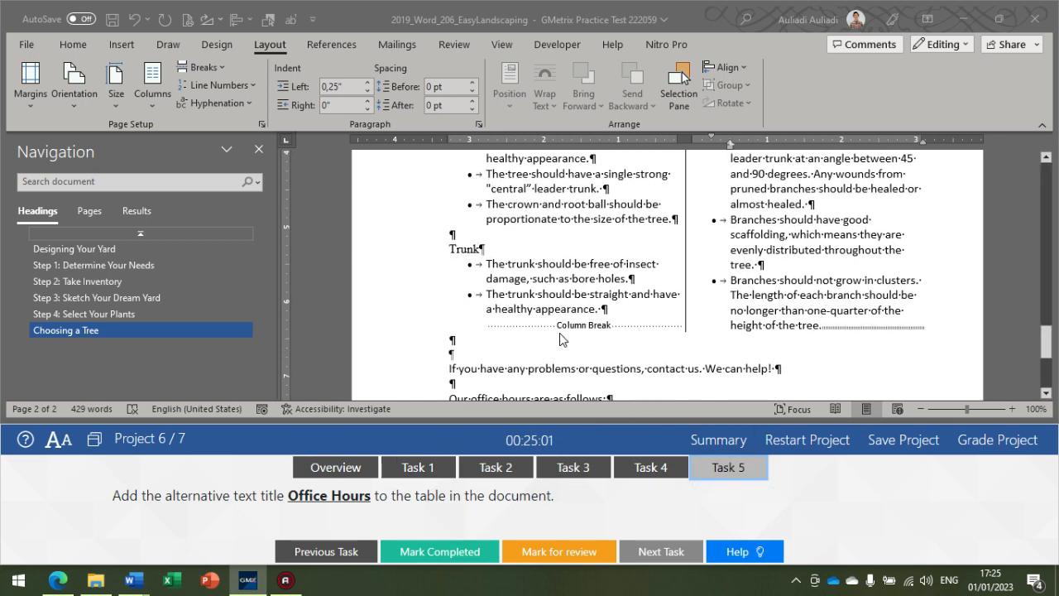
scroll(559, 339, "up", 2)
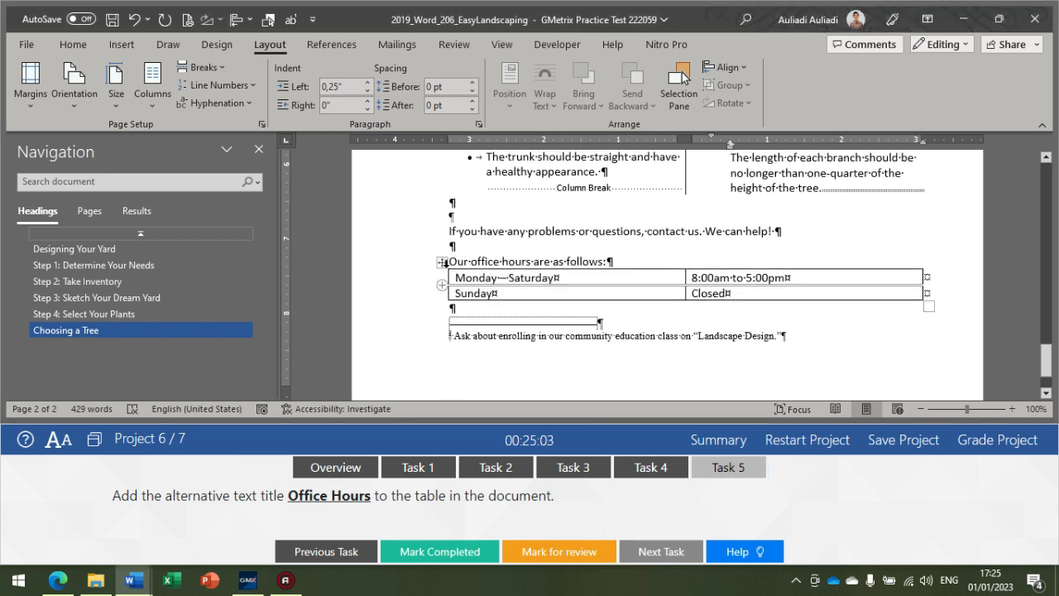
left_click(442, 264)
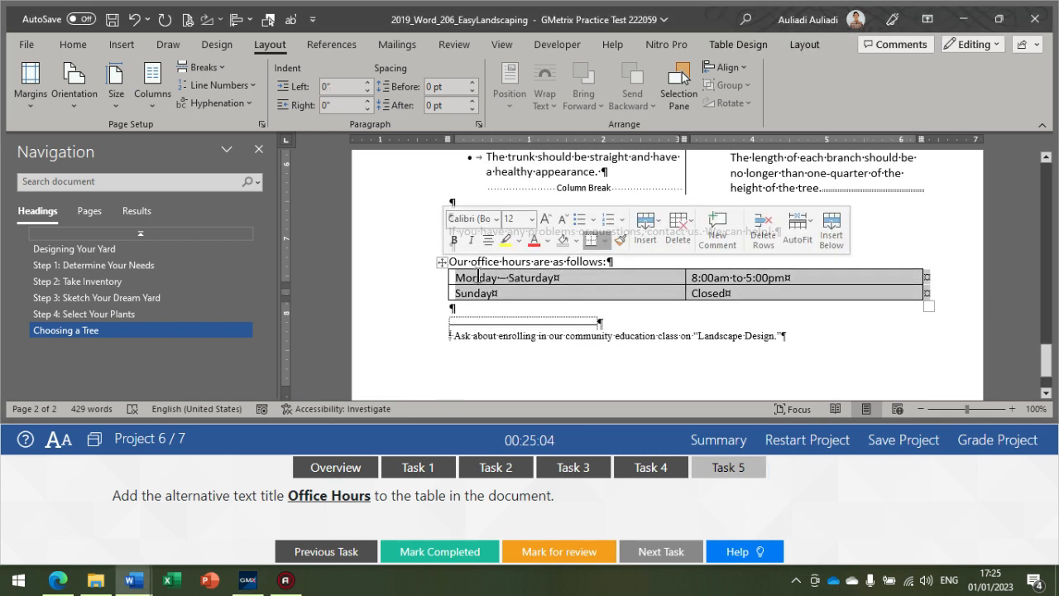
left_click(815, 46)
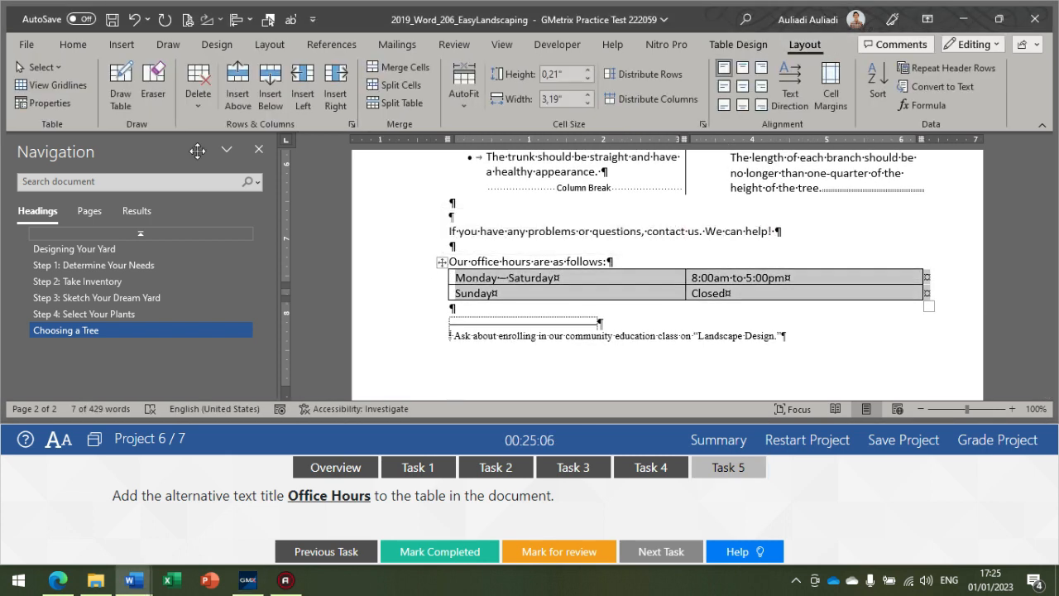
left_click(71, 105)
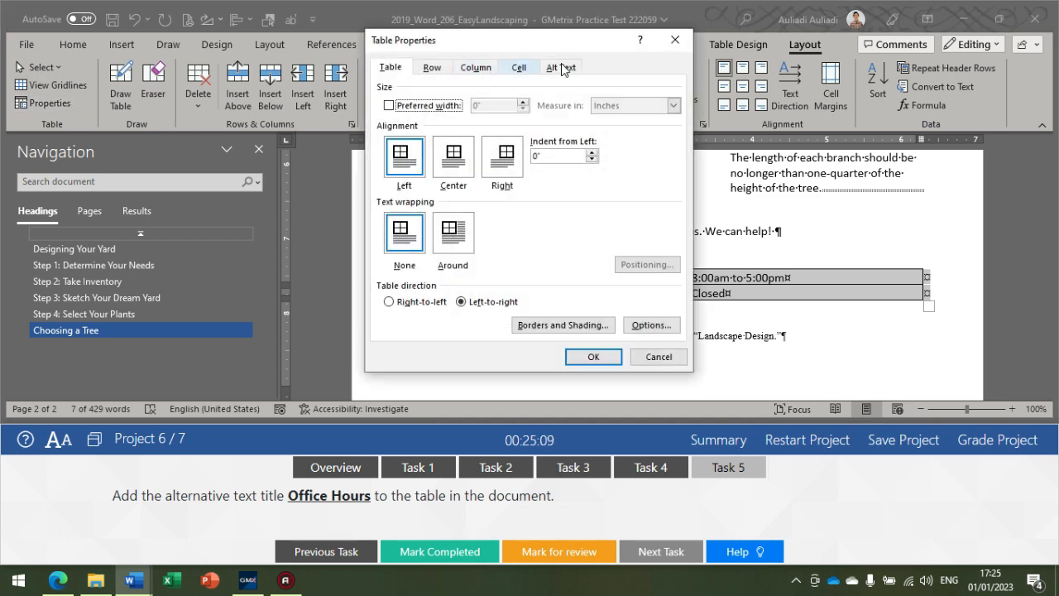
left_click(560, 67)
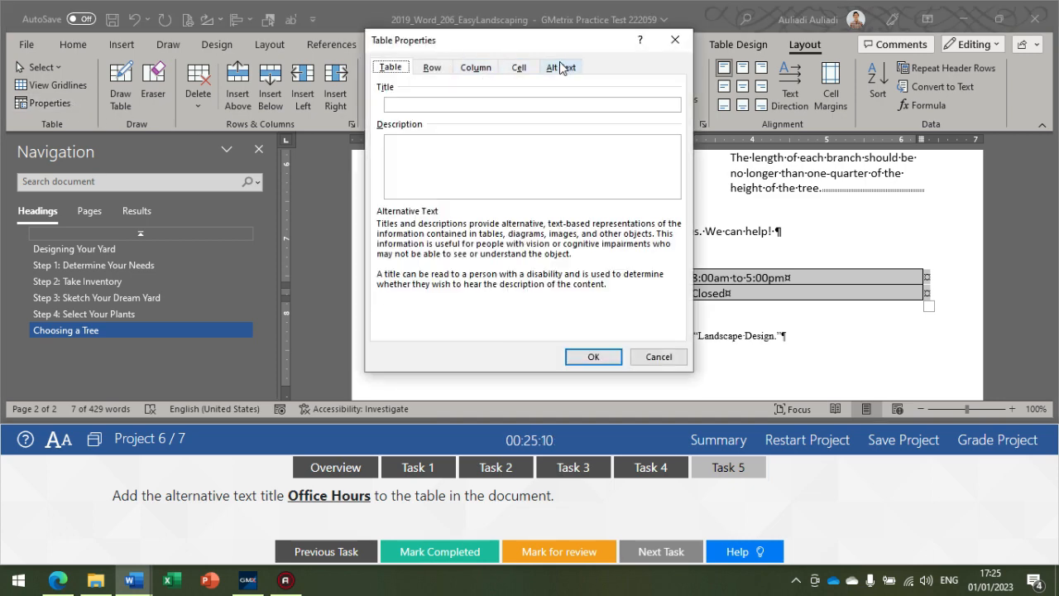
left_click(400, 99)
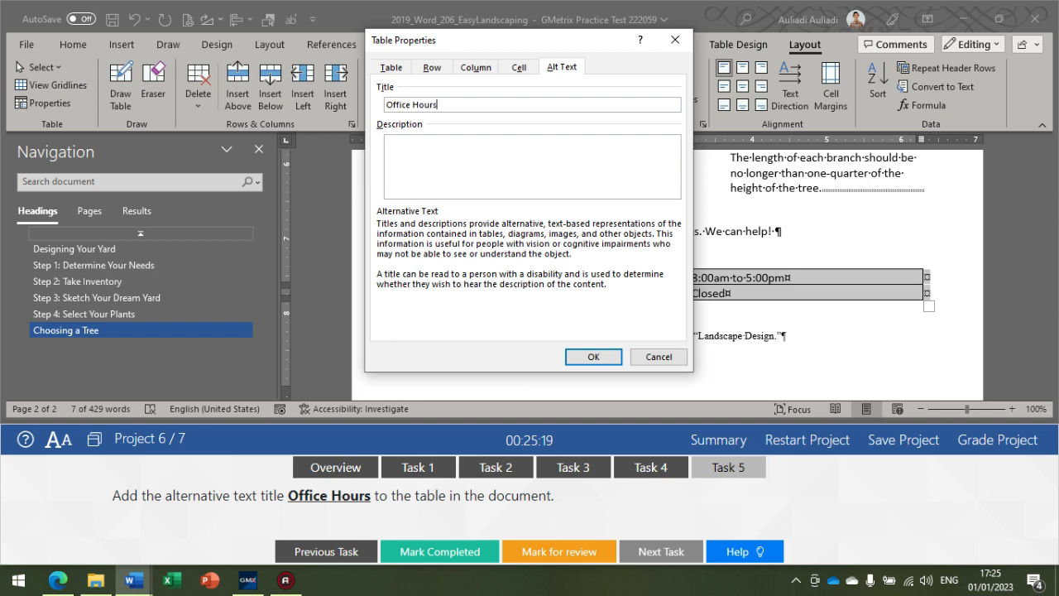
left_click(586, 356)
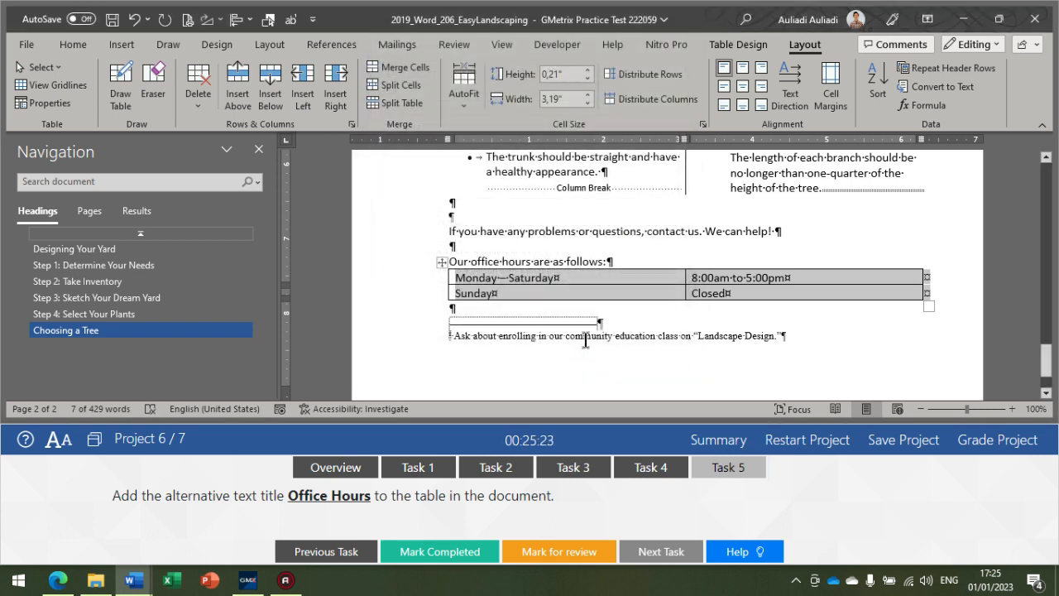
left_click(587, 234)
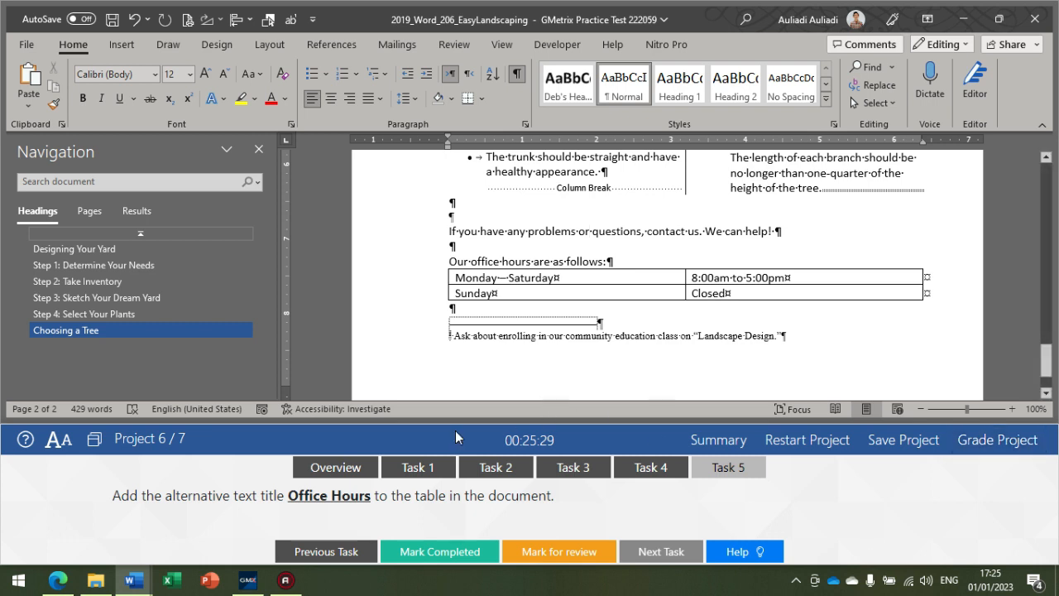
Grade Project 6 and continue from its feedback to the next project.
left_click(1003, 451)
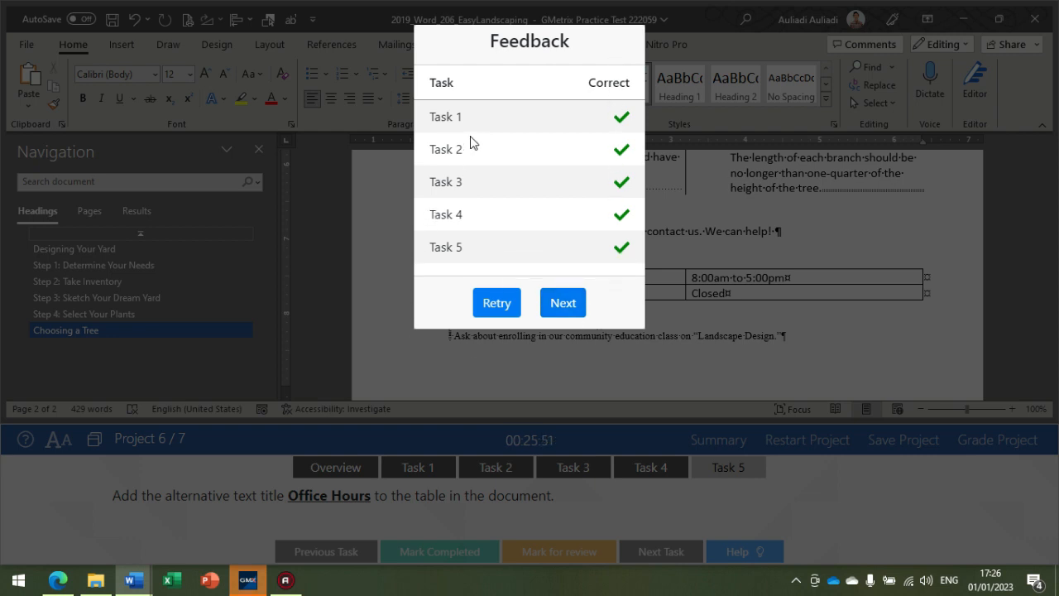
left_click(561, 303)
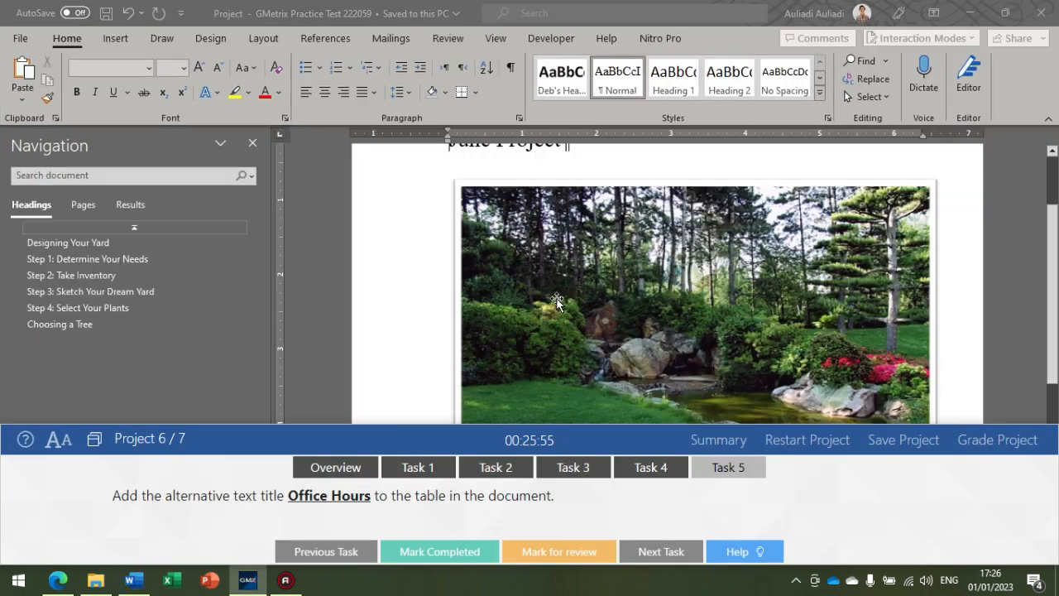